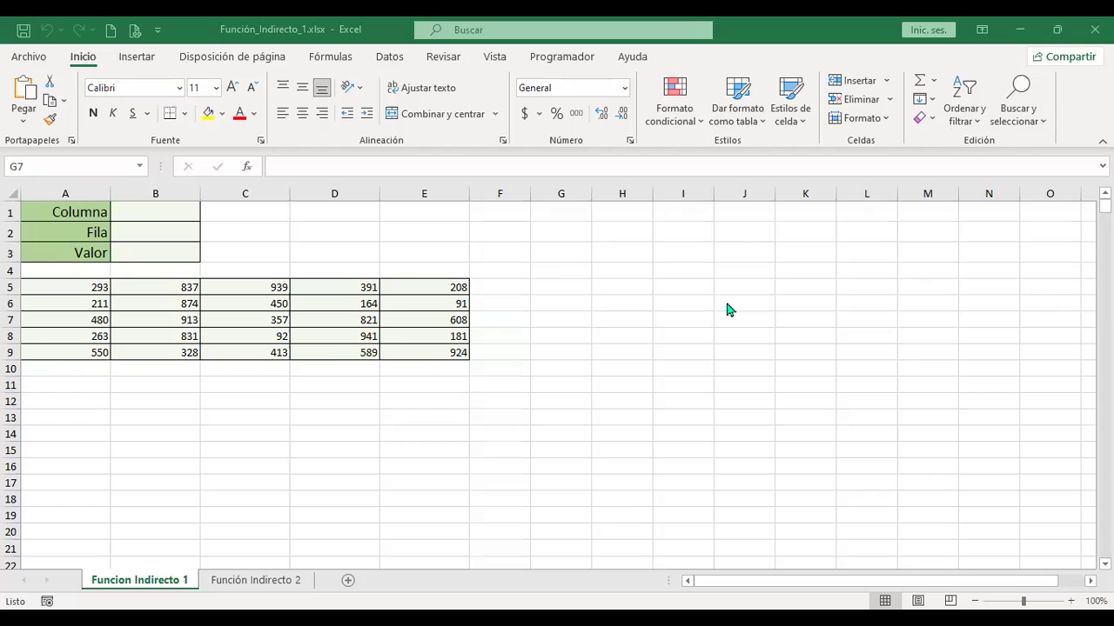
# Enter c as the Columna value in B1 and 9 as the Fila value in B2
pyautogui.click(152, 218)
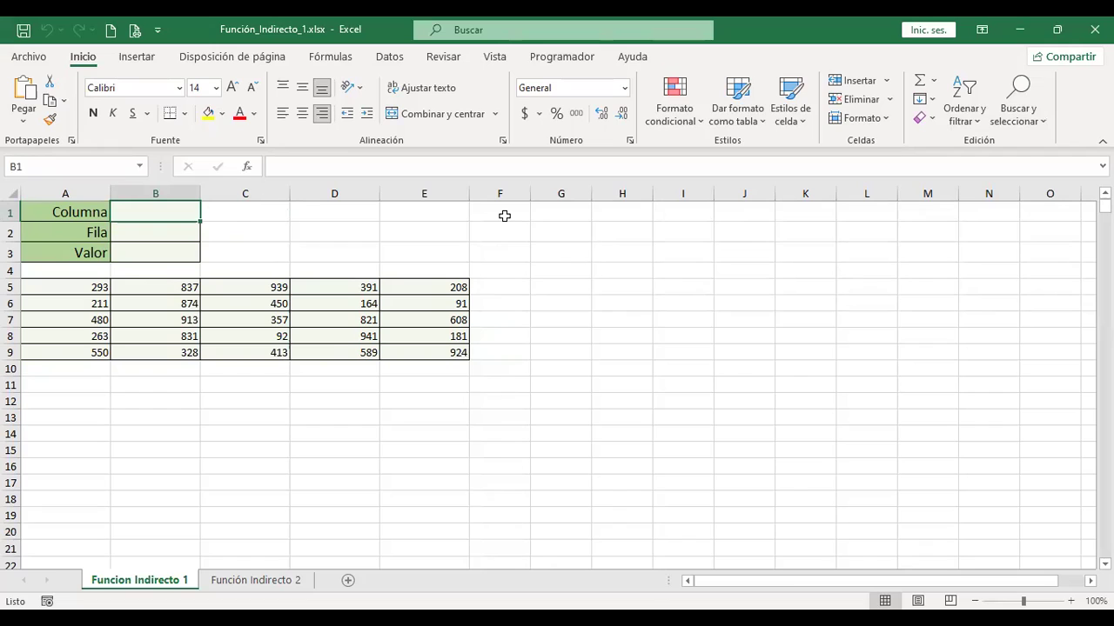
pyautogui.press('Down')
pyautogui.press('Down')
pyautogui.press('Up')
pyautogui.press('Up')
pyautogui.write('c')
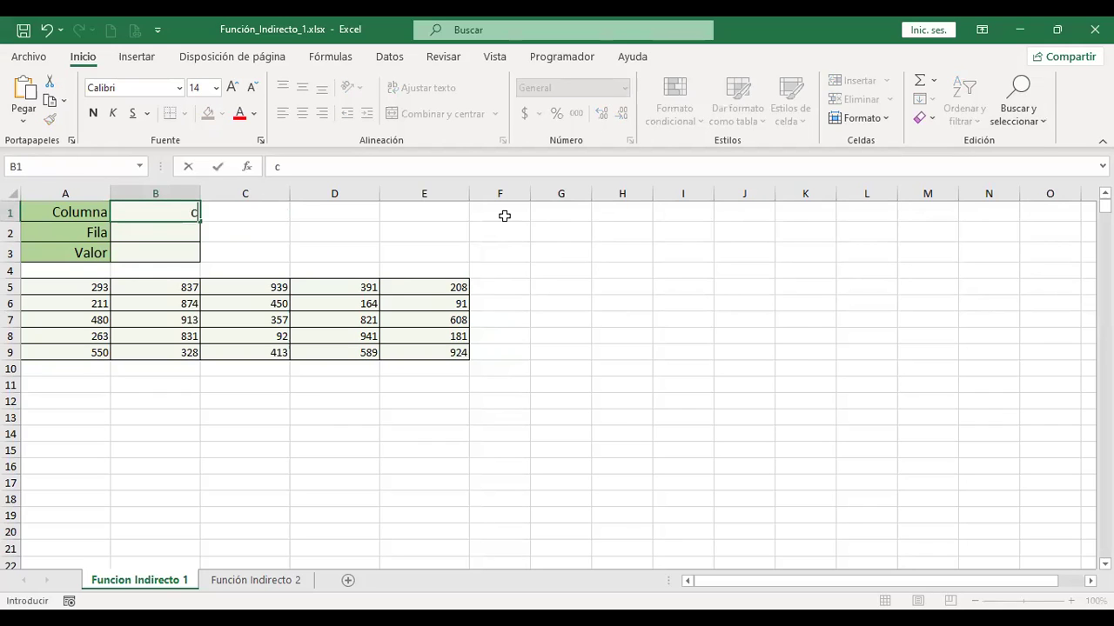
pyautogui.press('Return')
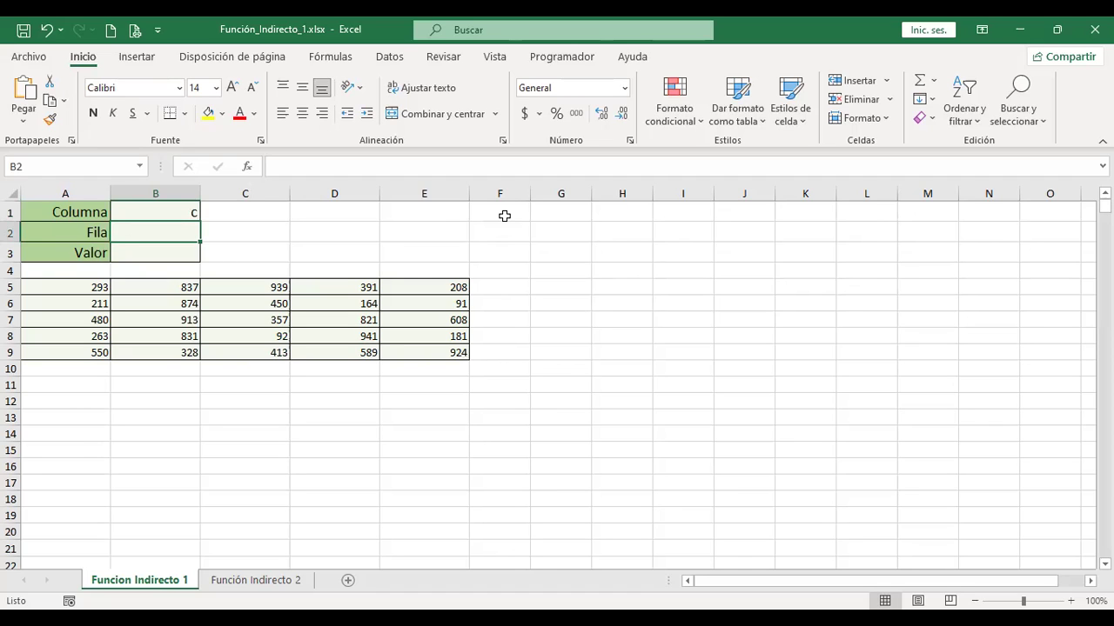
pyautogui.write('9')
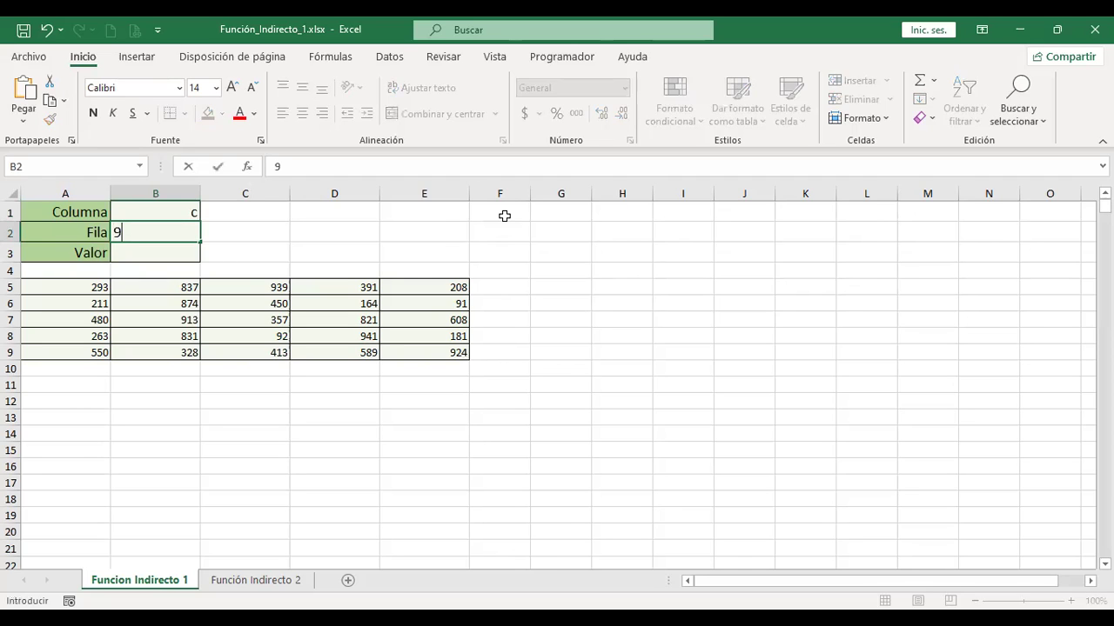
pyautogui.press('Return')
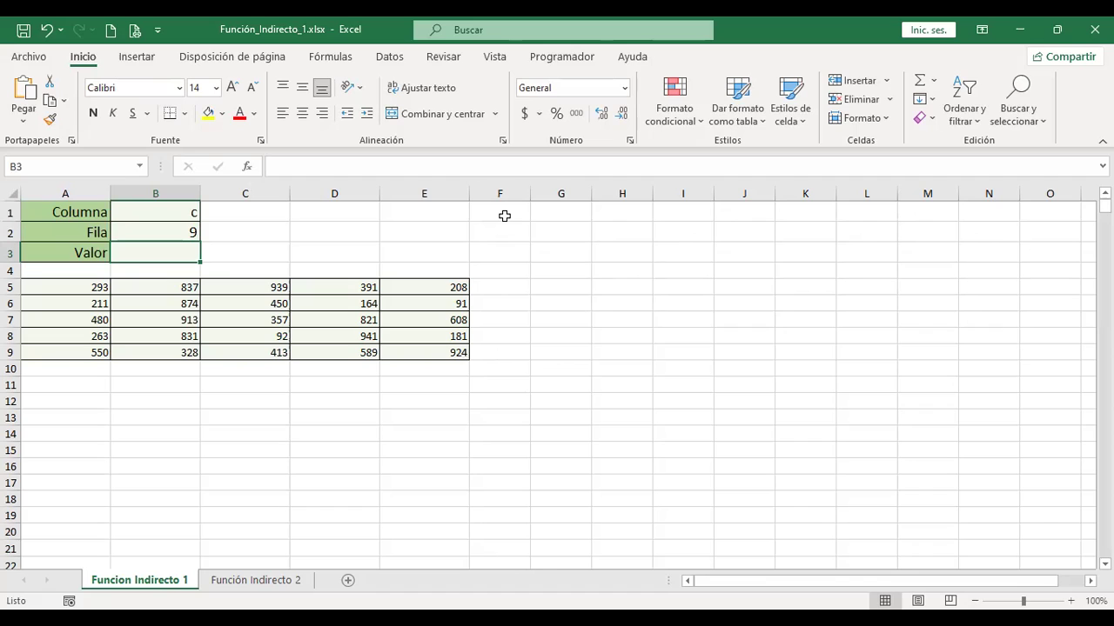
# Enter an INDIRECTO formula in the Valor cell B3 that joins the references B1&B2
pyautogui.write('+in')
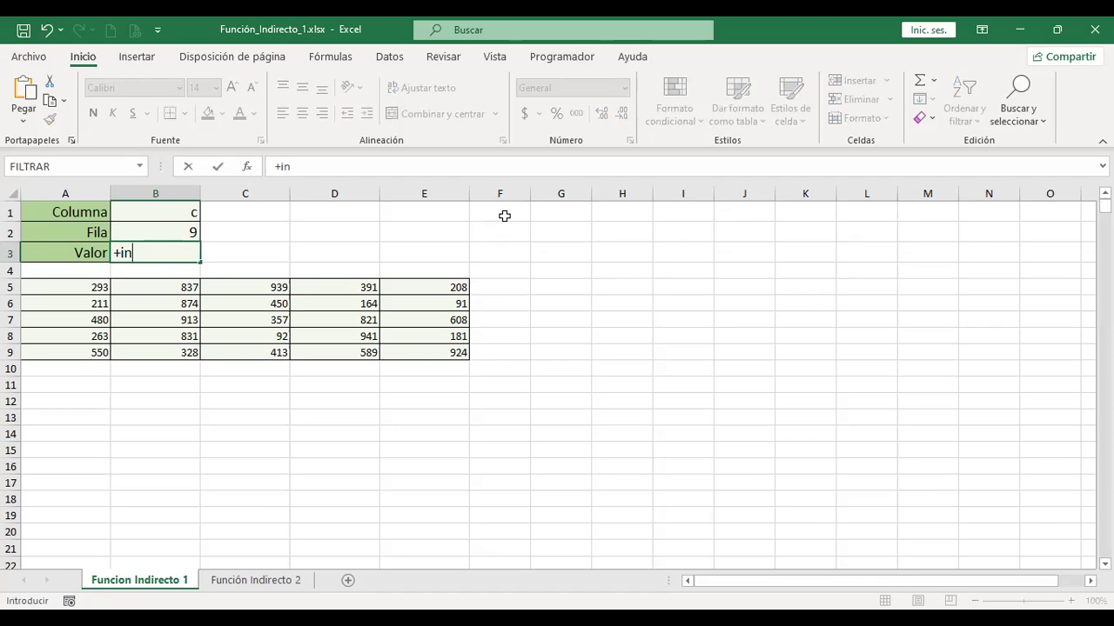
pyautogui.write('dire')
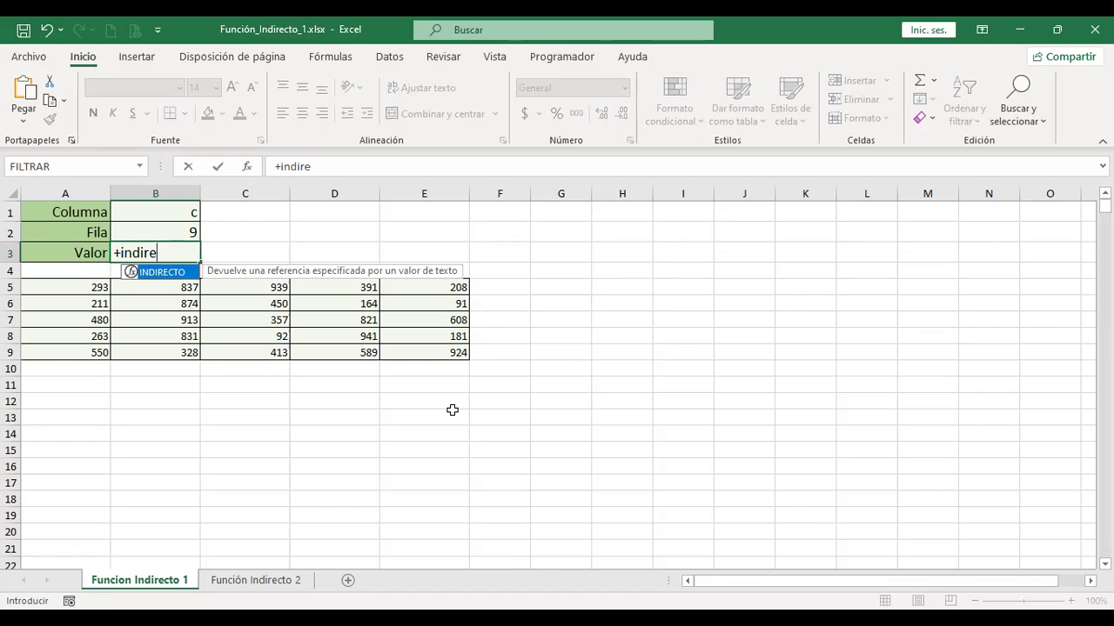
pyautogui.doubleClick(165, 273)
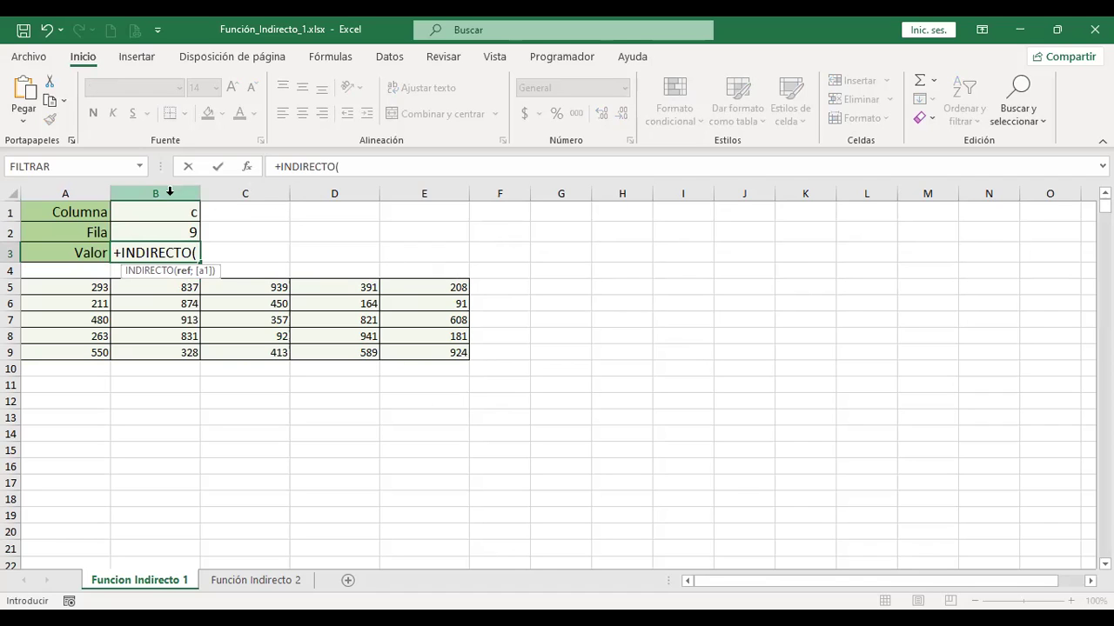
pyautogui.click(164, 214)
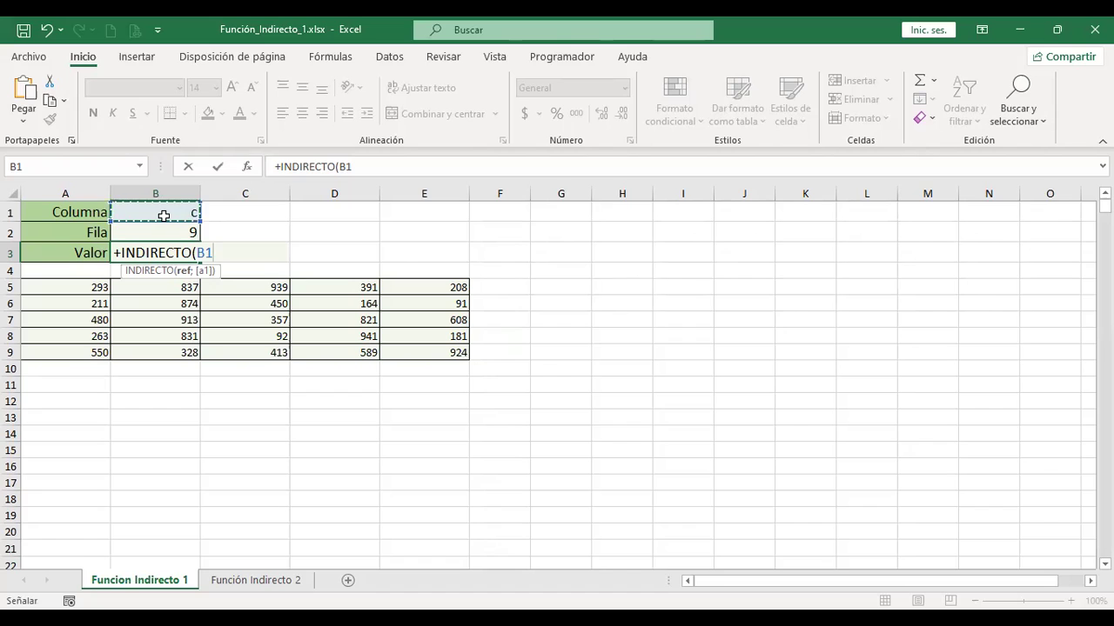
pyautogui.write('&')
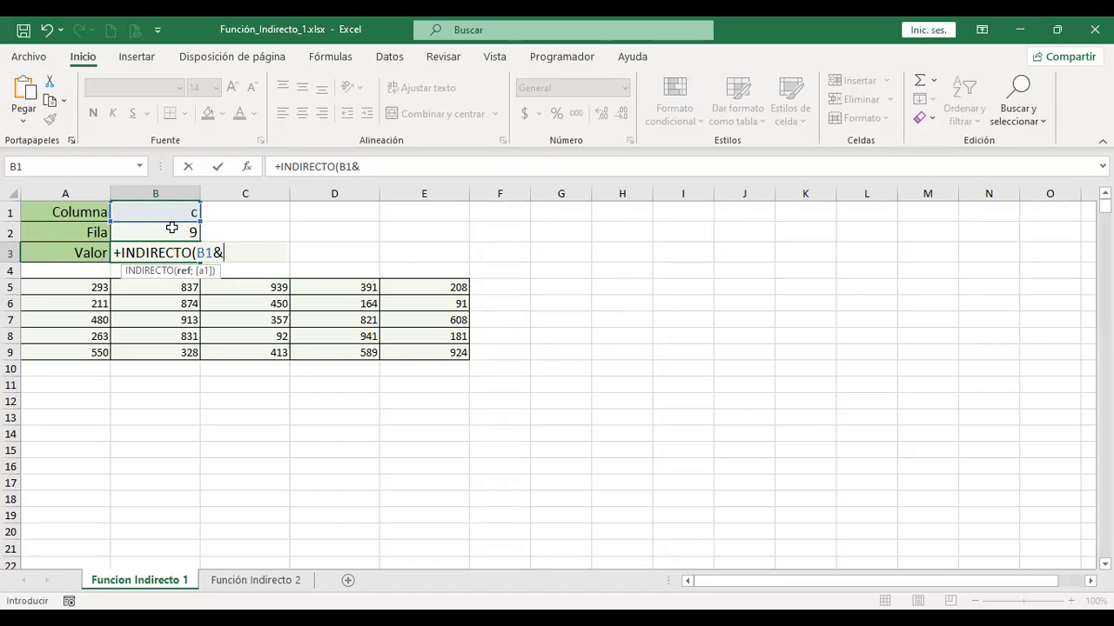
pyautogui.click(169, 227)
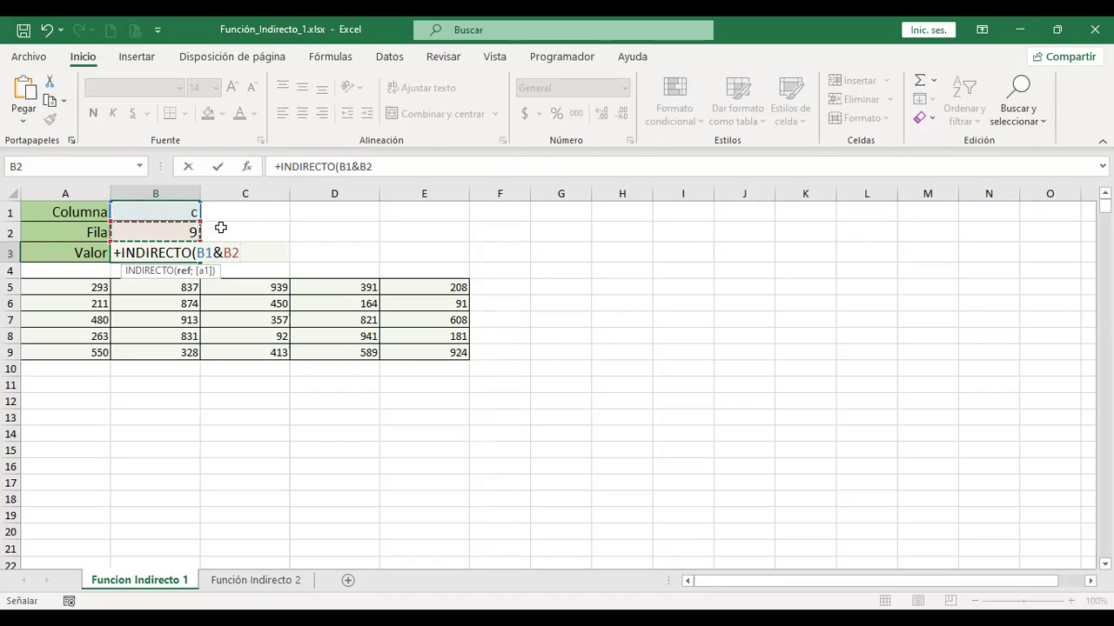
pyautogui.hotkey('ctrl', 'Return')
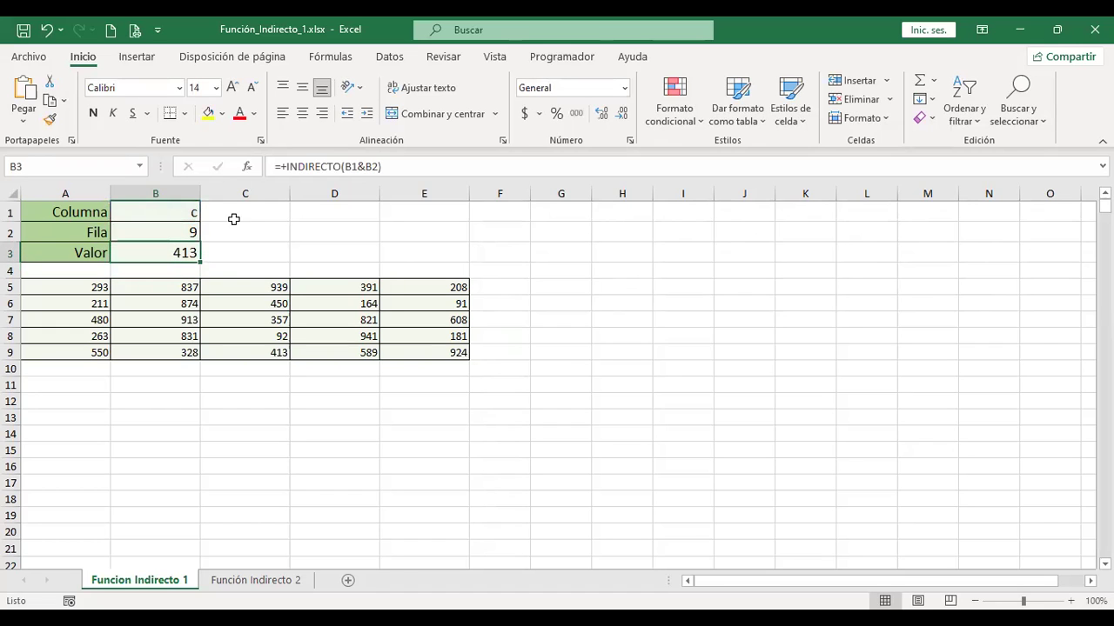
# Check the Valor result against cell C9 and review the INDIRECTO formula in B3
pyautogui.click(270, 352)
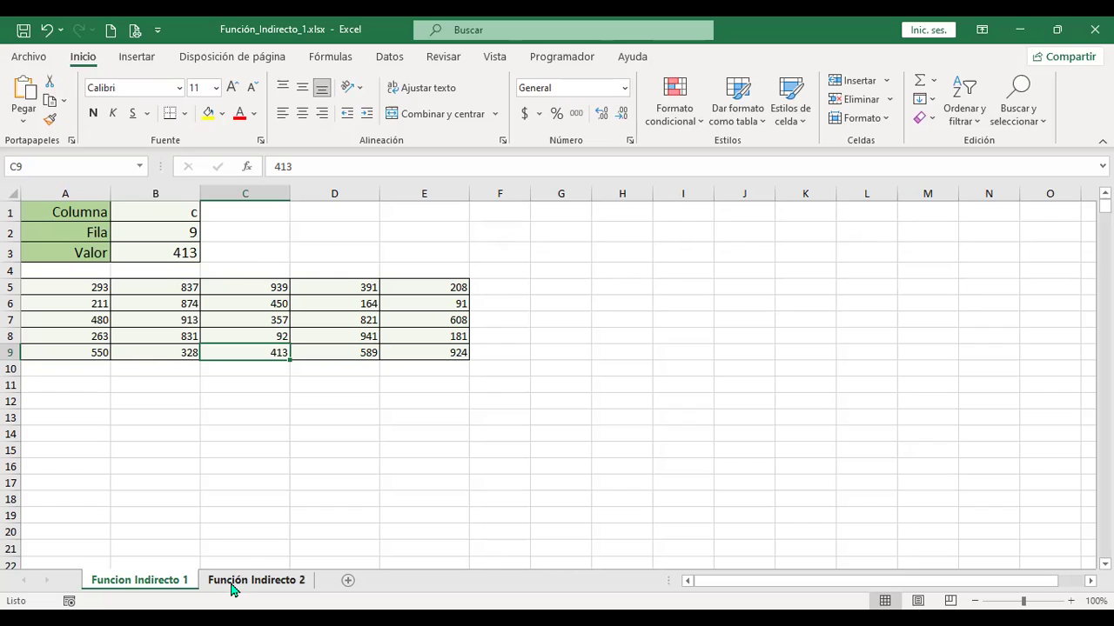
pyautogui.click(154, 214)
pyautogui.click(173, 251)
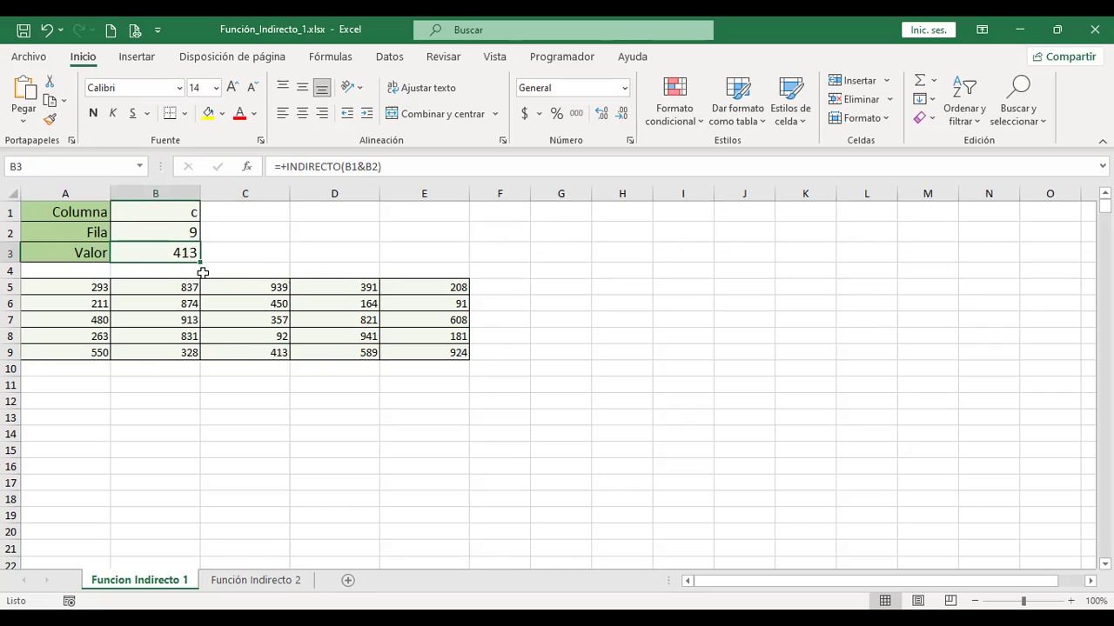
pyautogui.press('F2')
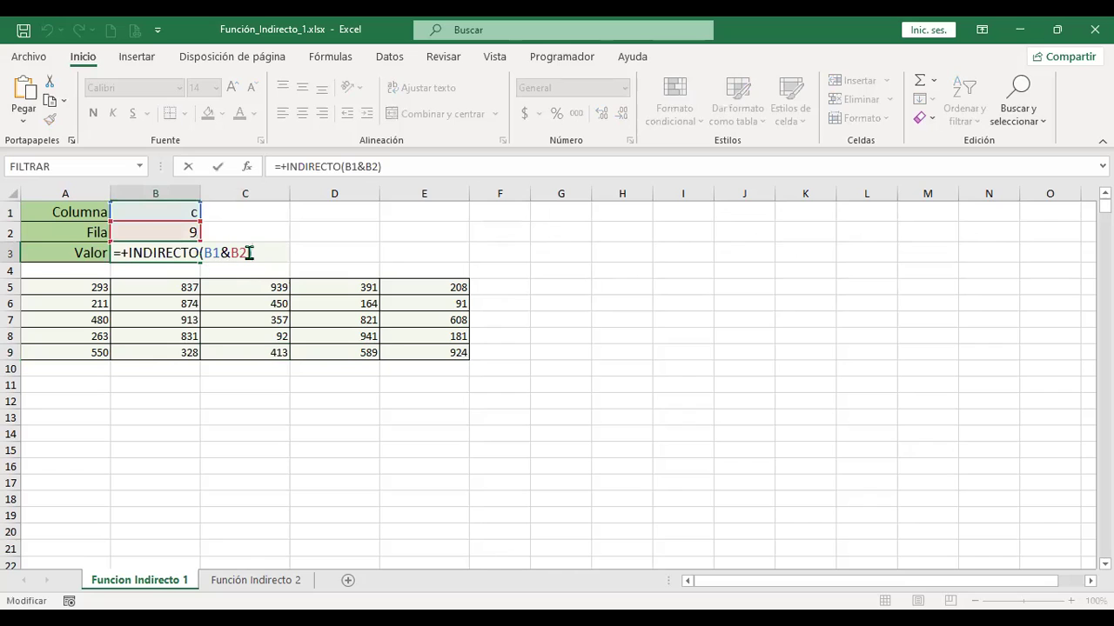
pyautogui.press('Return')
# Set the Columna value in B1 to e and check the result against the intersection of column E and row 9
pyautogui.click(161, 214)
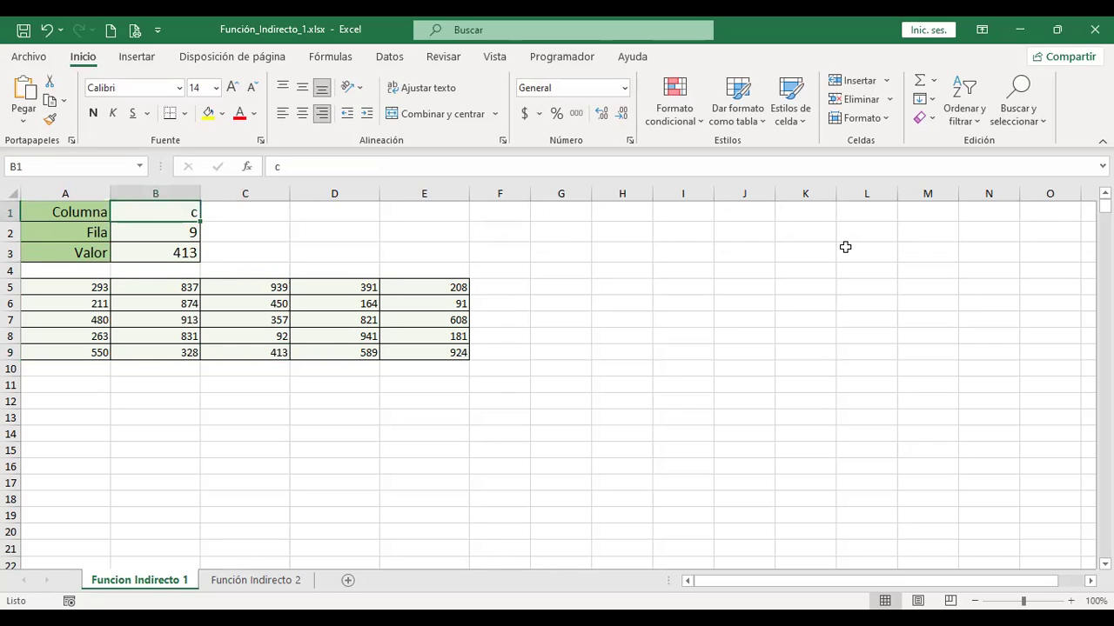
pyautogui.write('e')
pyautogui.press('Return')
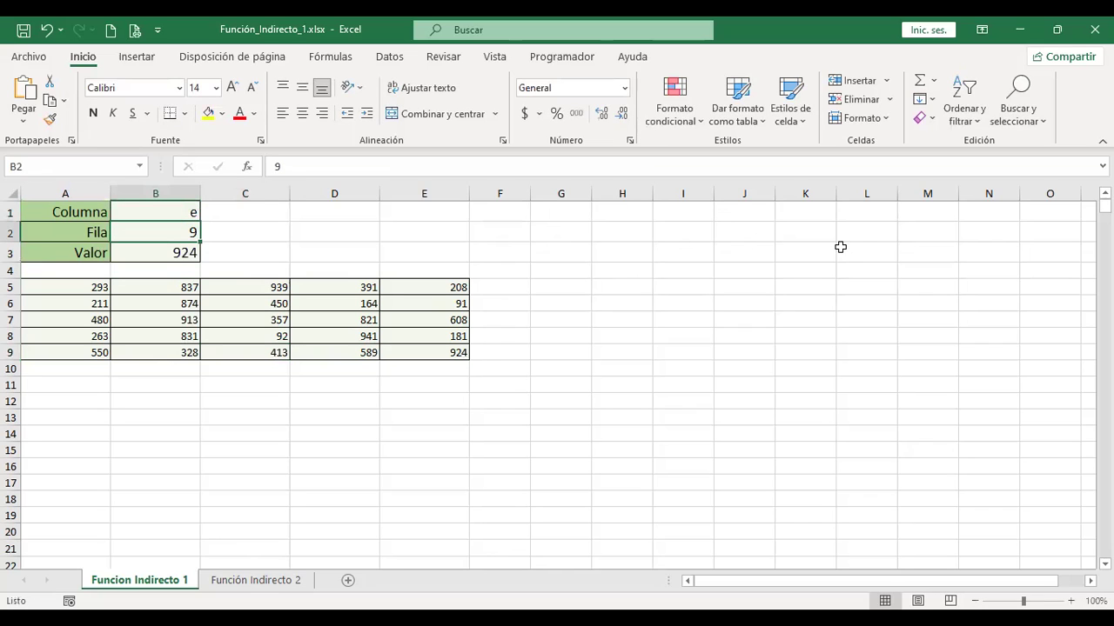
pyautogui.click(450, 354)
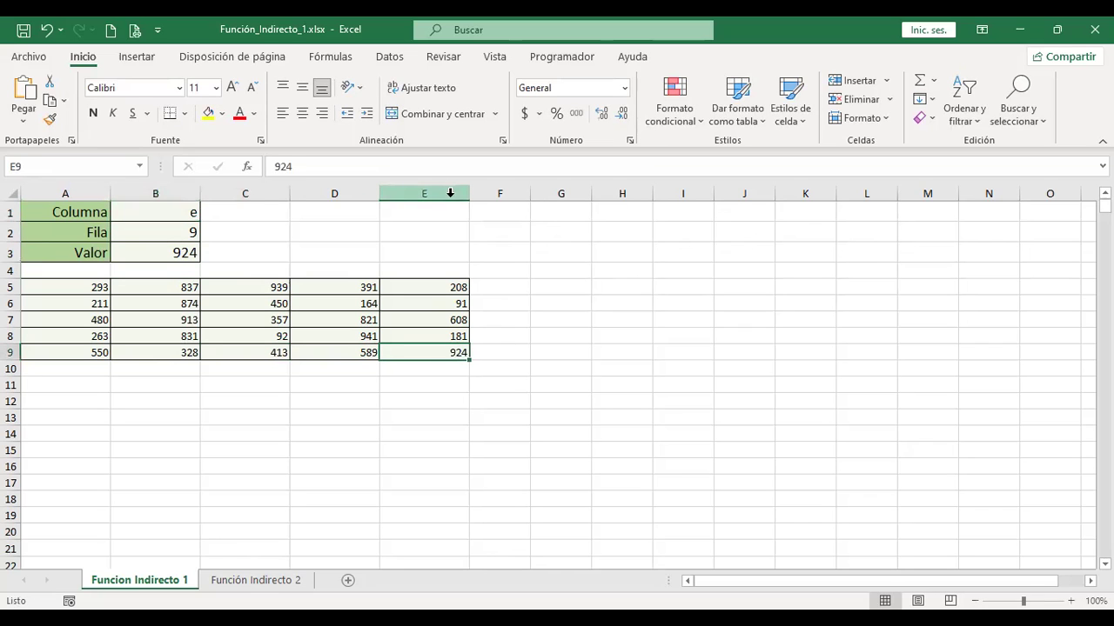
pyautogui.click(451, 194)
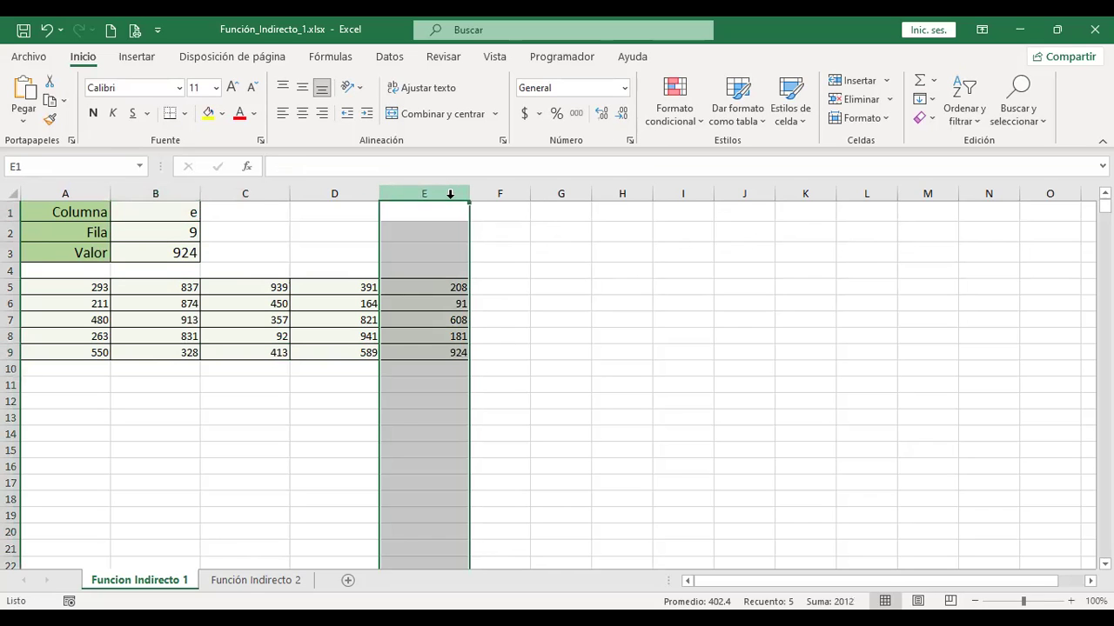
pyautogui.keyDown('ctrl'); pyautogui.click(12, 352); pyautogui.keyUp('ctrl')
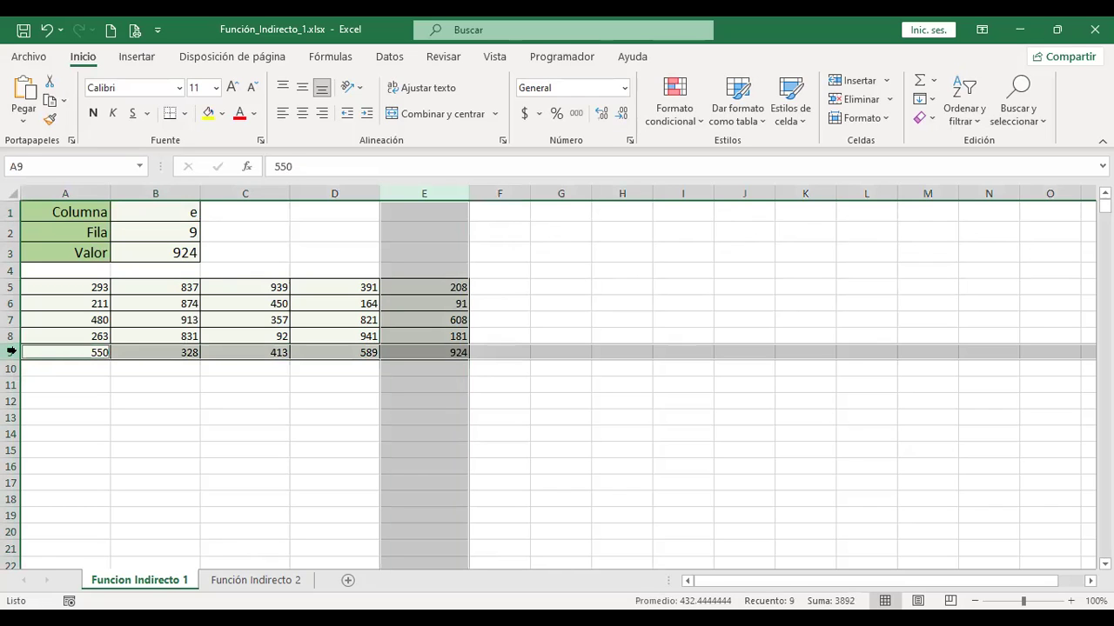
pyautogui.click(148, 251)
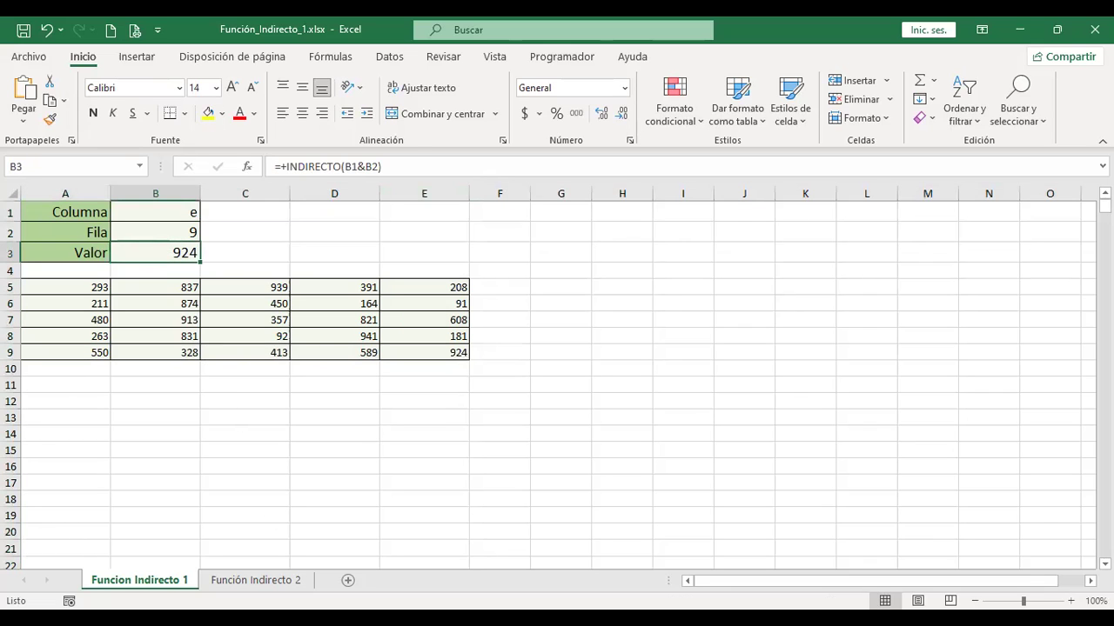
# On the Función Indirecto 2 sheet, highlight columns B to E and enter d as the letter in I6
pyautogui.click(225, 583)
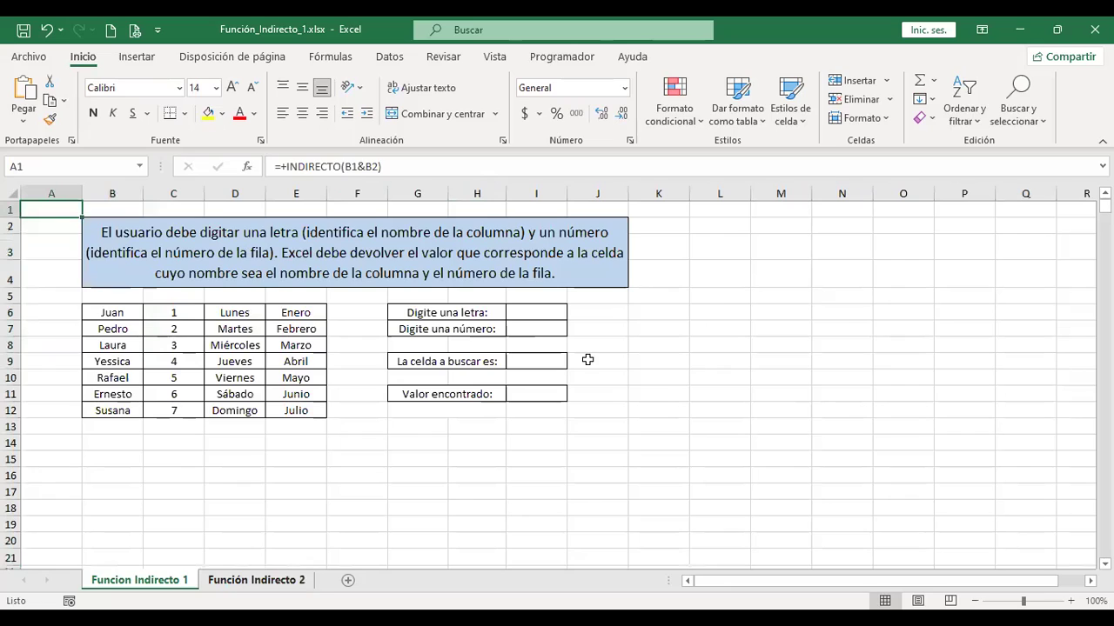
pyautogui.click(526, 312)
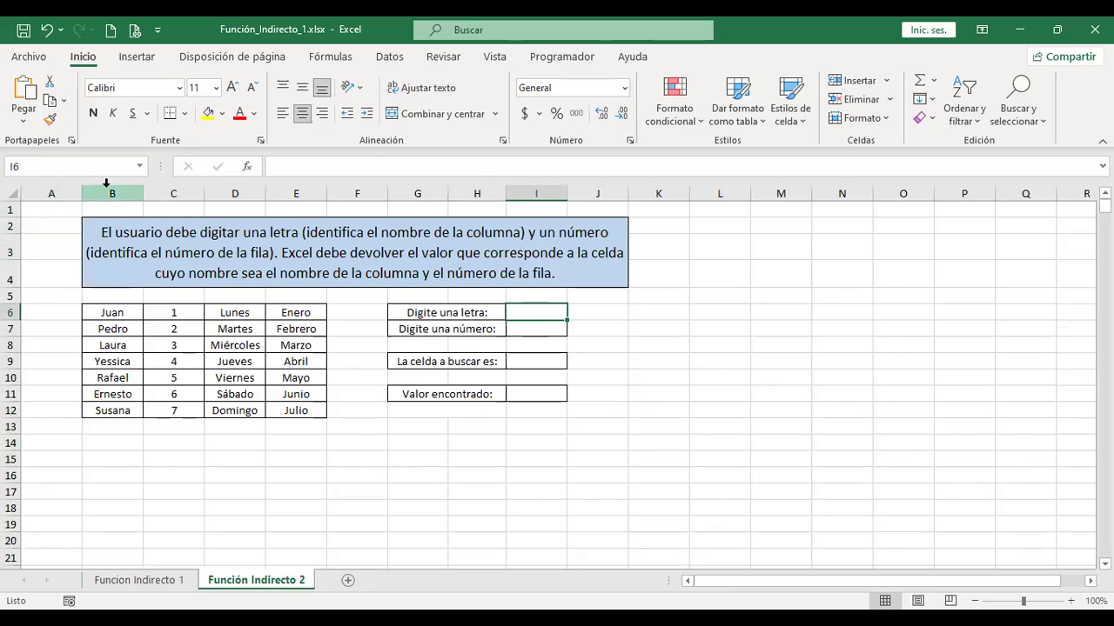
pyautogui.moveTo(114, 186); pyautogui.dragTo(296, 194)
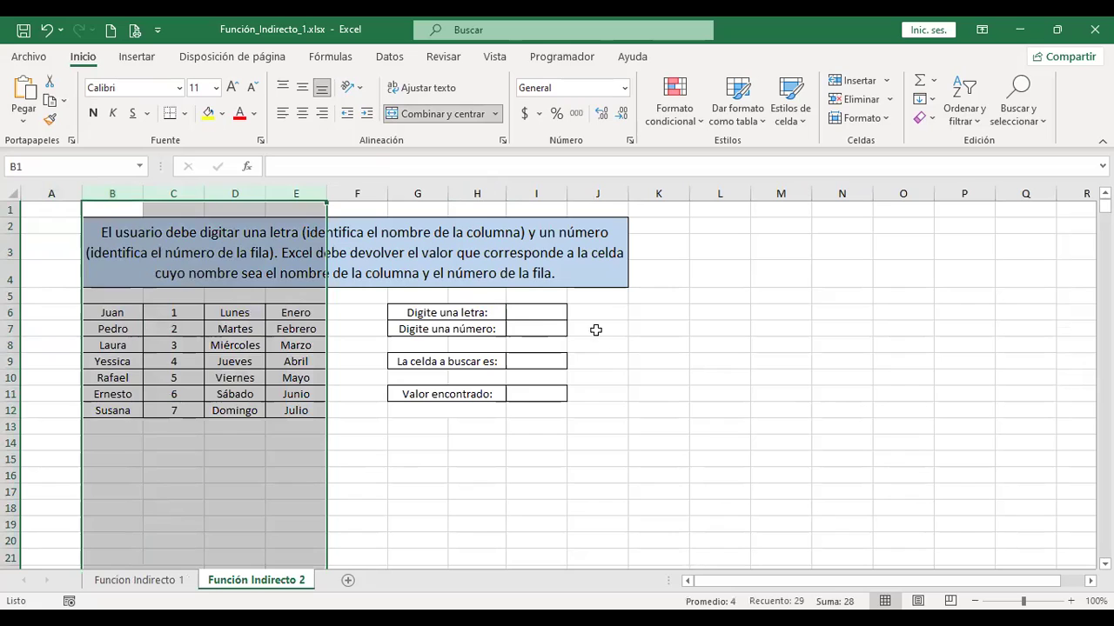
pyautogui.click(525, 307)
pyautogui.write('d')
pyautogui.press('Return')
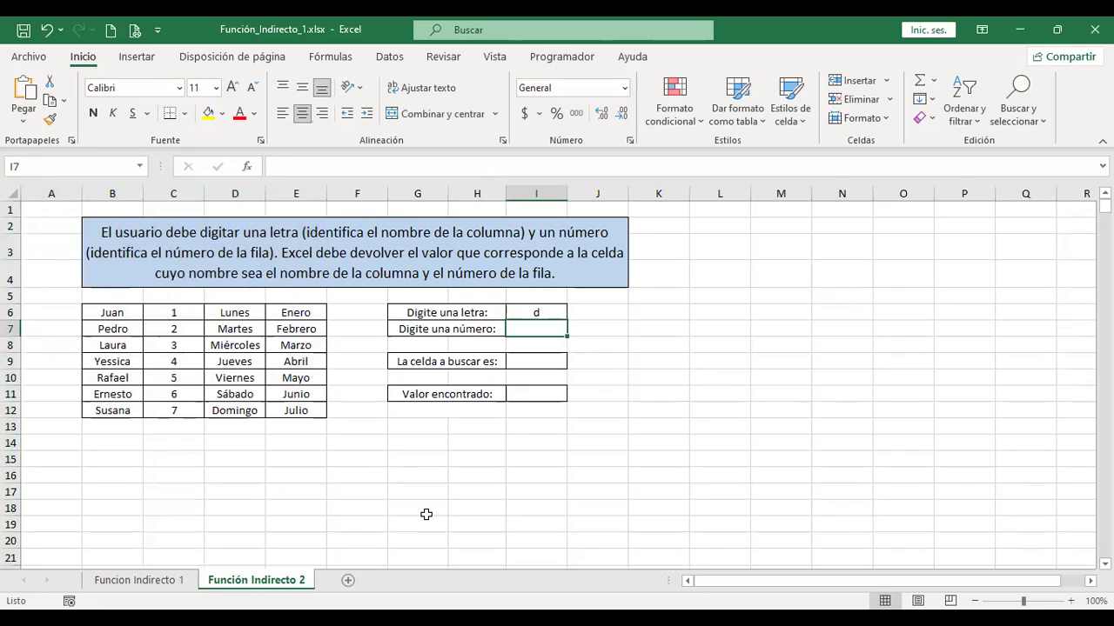
# Point out the table's row numbers and enter 6 as the number in I7
pyautogui.click(11, 312)
pyautogui.moveTo(7, 402); pyautogui.dragTo(7, 407)
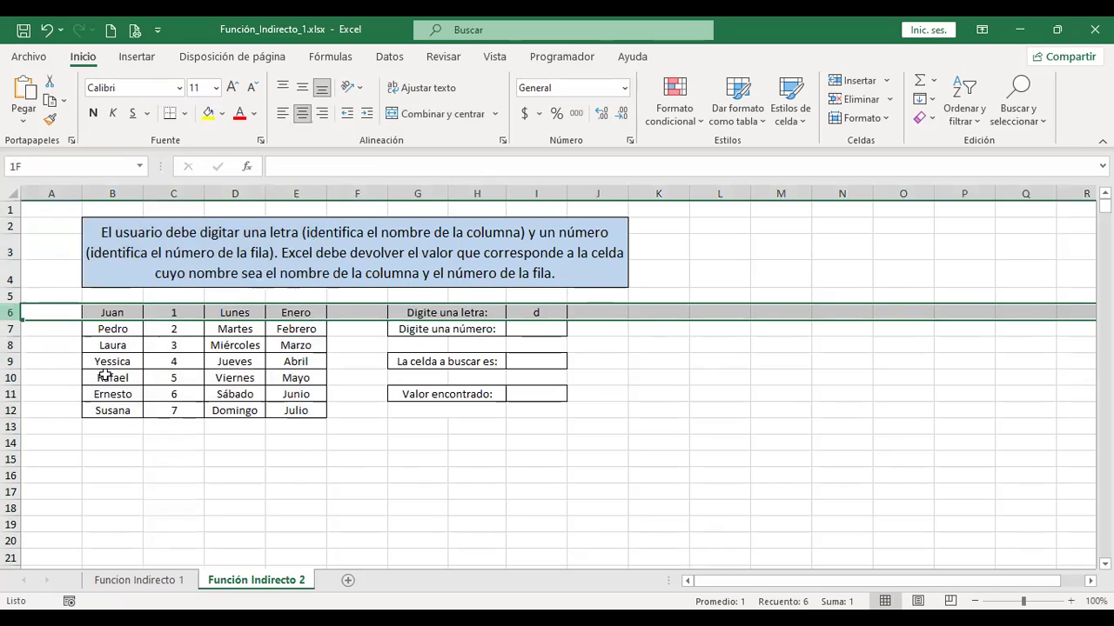
pyautogui.click(548, 330)
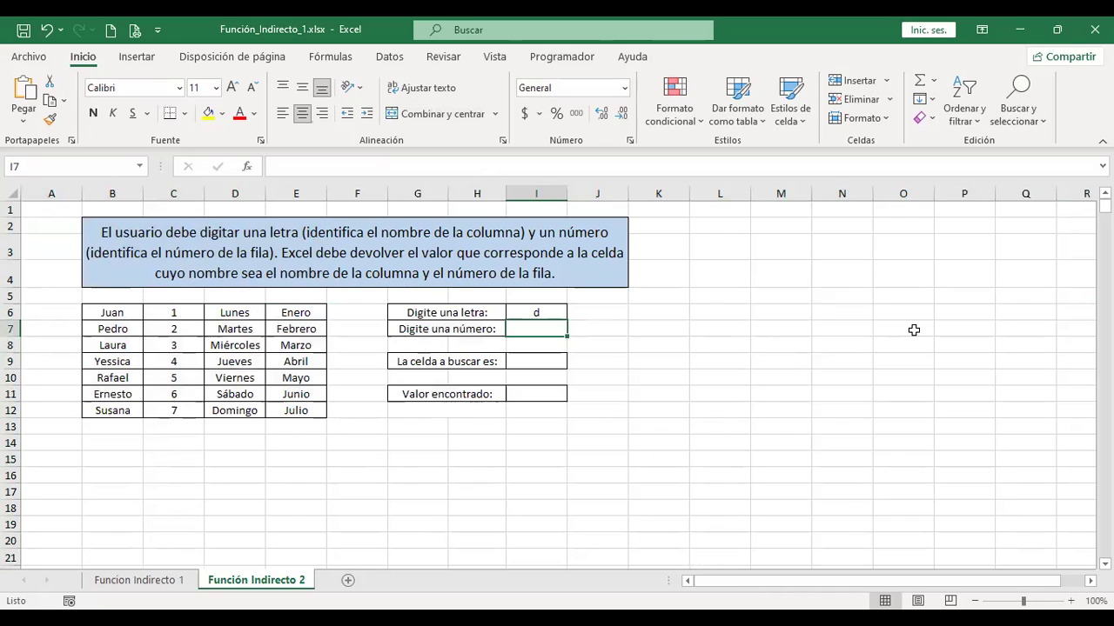
pyautogui.write('6')
pyautogui.press('Return')
pyautogui.press('Return')
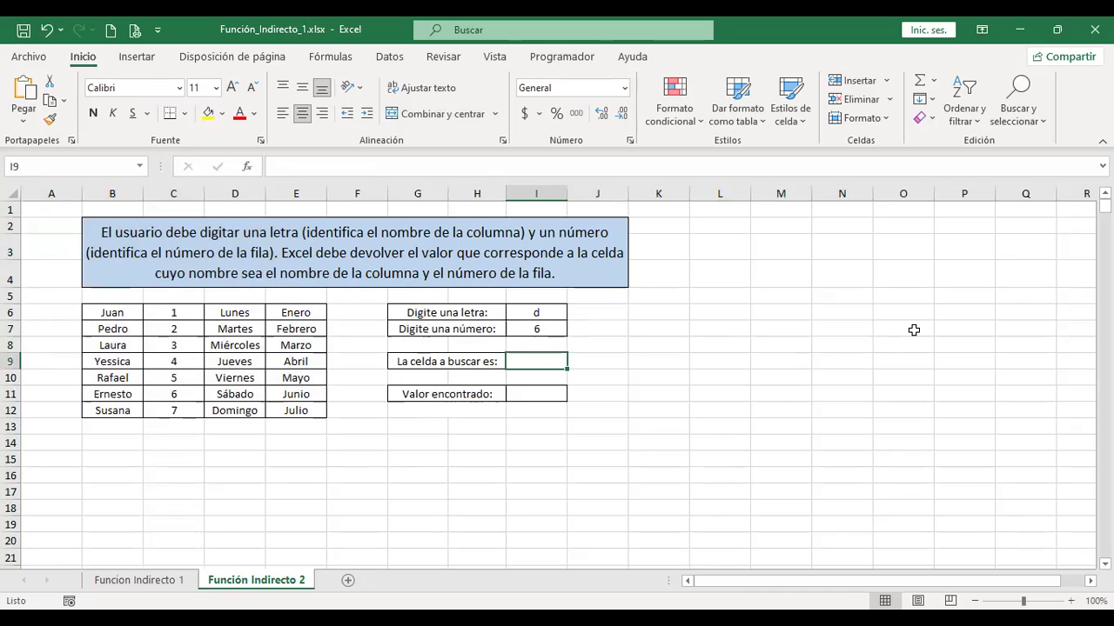
# Review the INDIRECTO formula in B3 of the Funcion Indirecto 1 sheet and return to the Función Indirecto 2 sheet
pyautogui.click(140, 581)
pyautogui.press('F2')
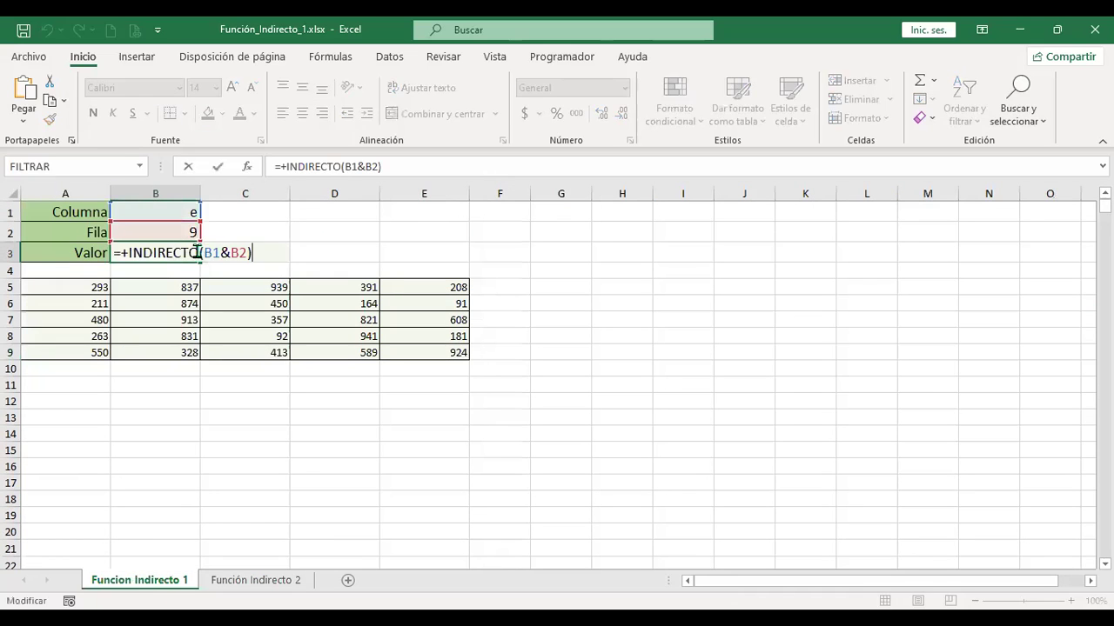
pyautogui.press('Return')
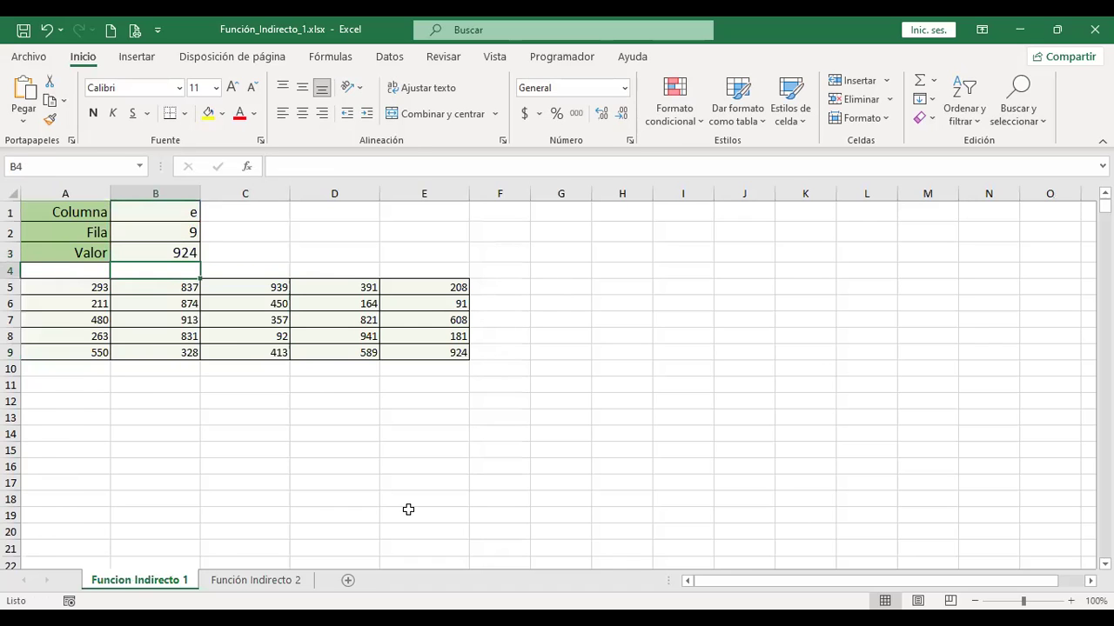
pyautogui.click(231, 578)
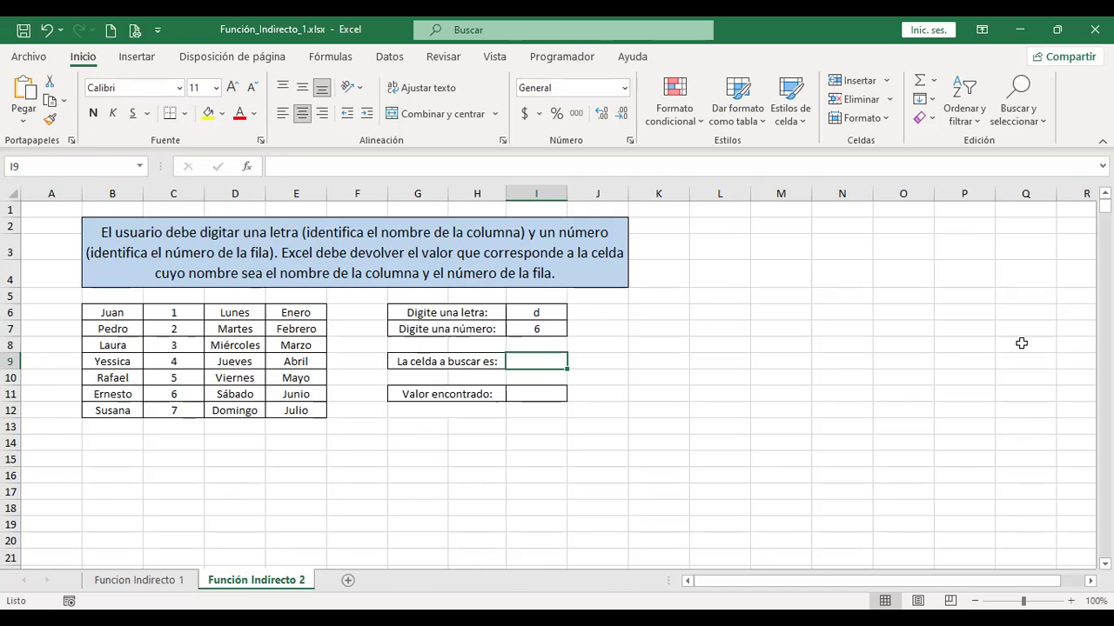
# In I9, enter the formula +I6&I7 to join the letter and the number into a cell reference
pyautogui.write('+')
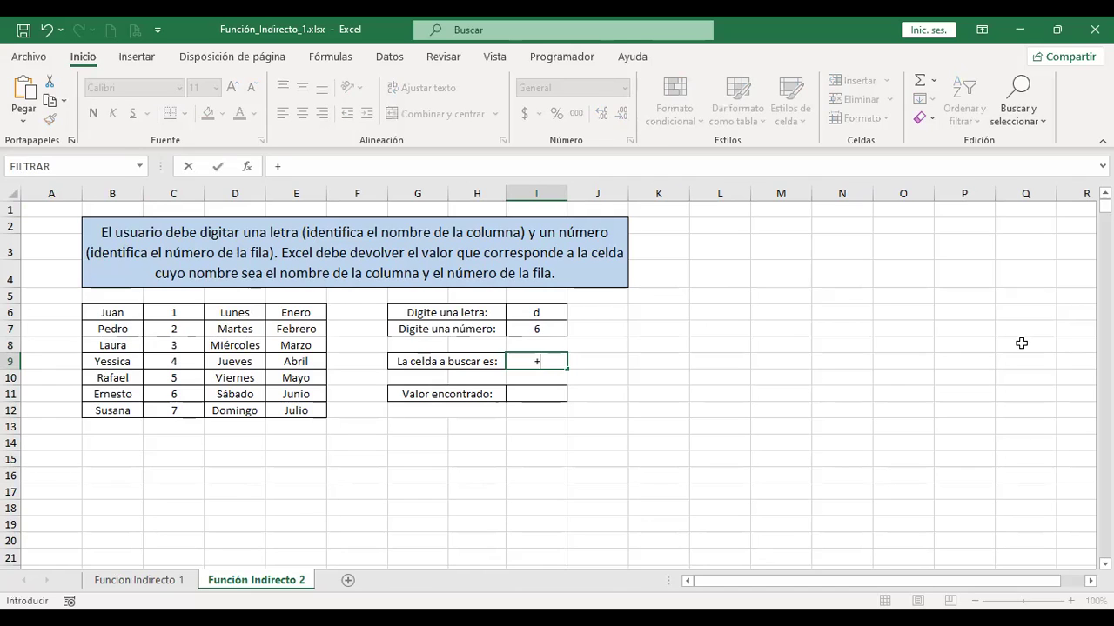
pyautogui.click(530, 311)
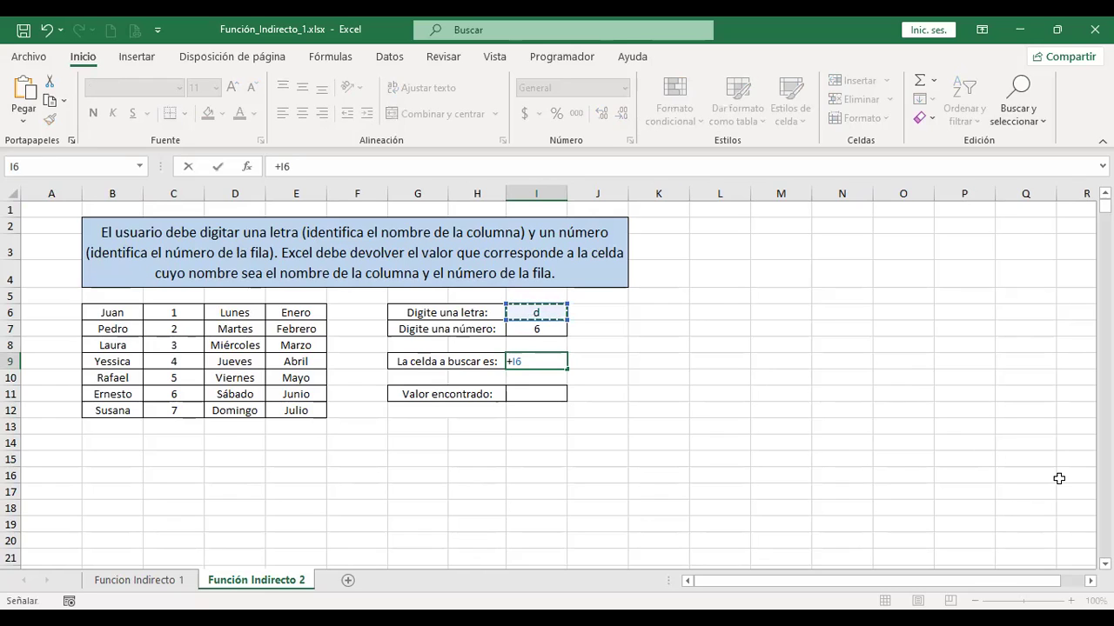
pyautogui.write('6')
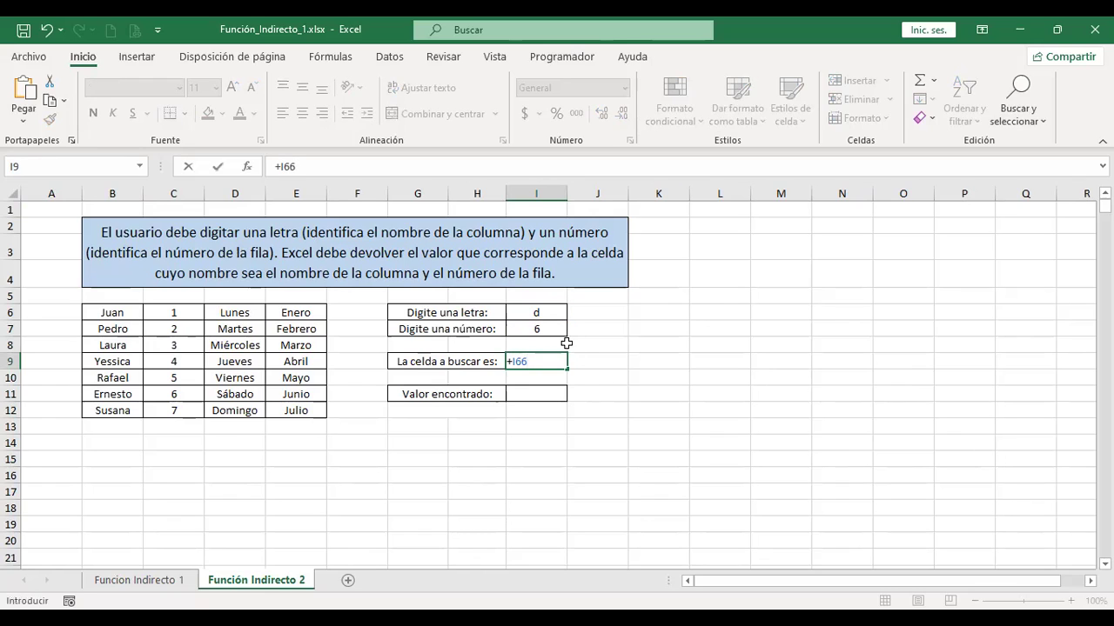
pyautogui.press('BackSpace')
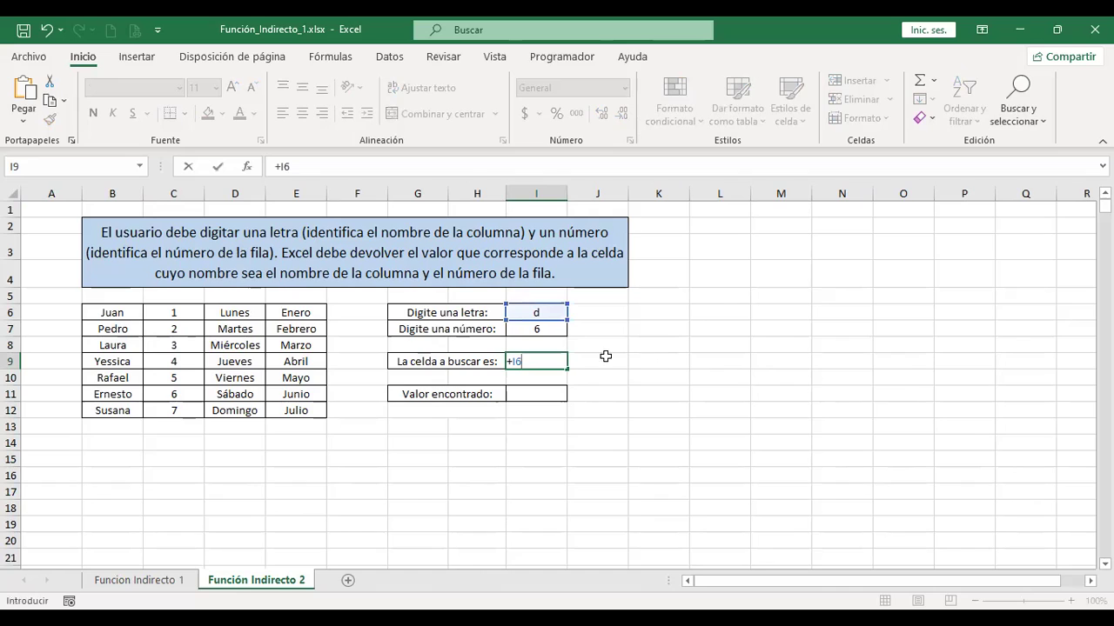
pyautogui.write('&')
pyautogui.click(538, 329)
pyautogui.press('Return')
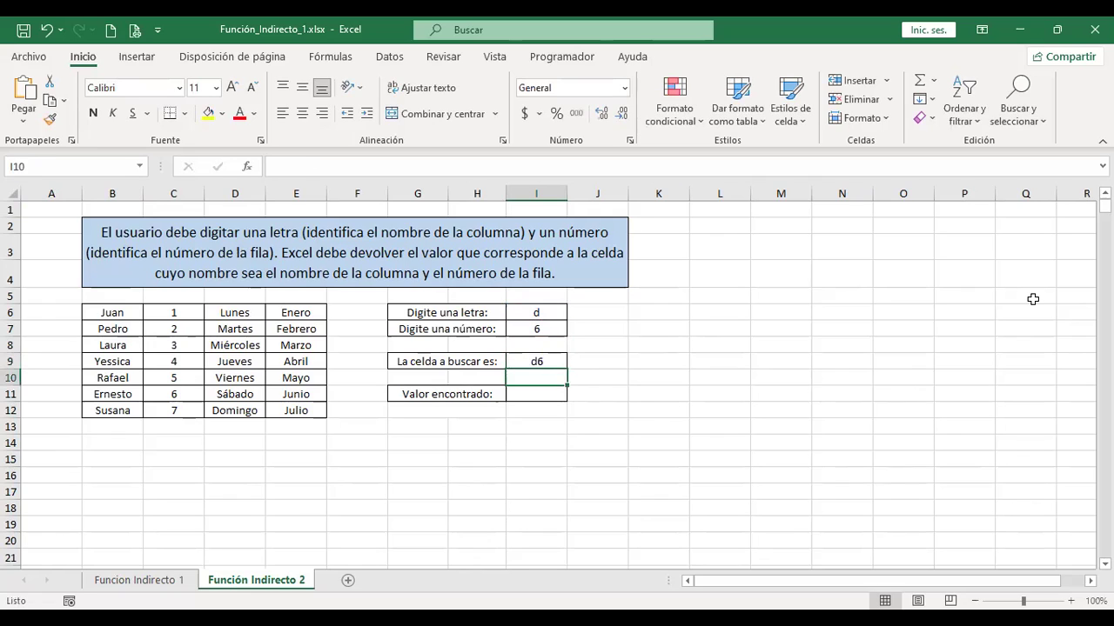
pyautogui.press('Up')
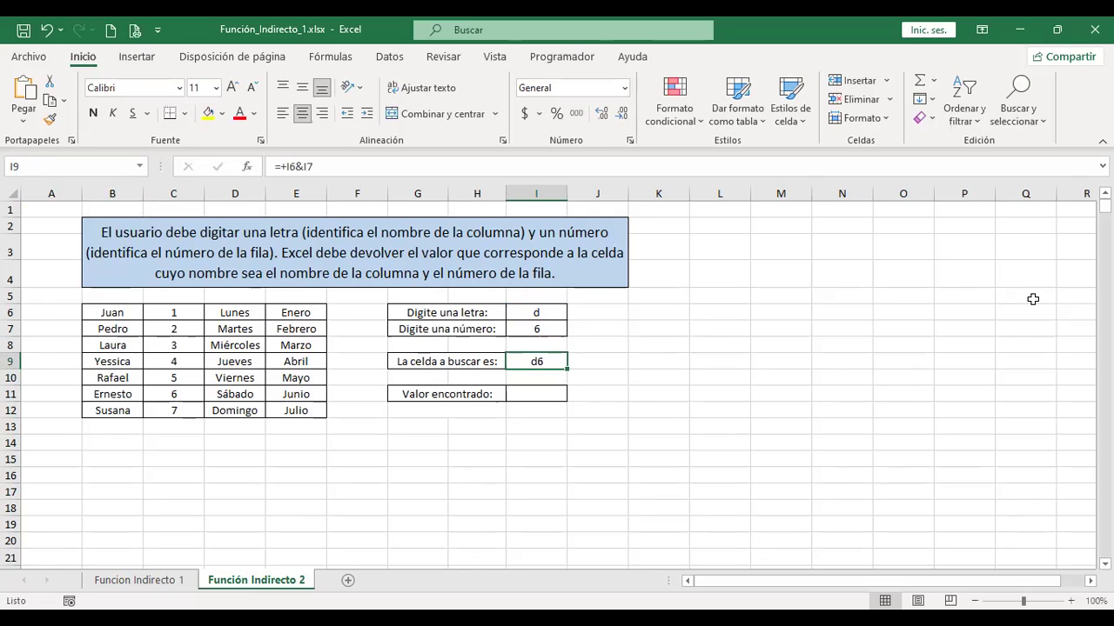
# Enter the formula +INDIRECTO(I9) in I11 to return the value found
pyautogui.press('Down')
pyautogui.press('Down')
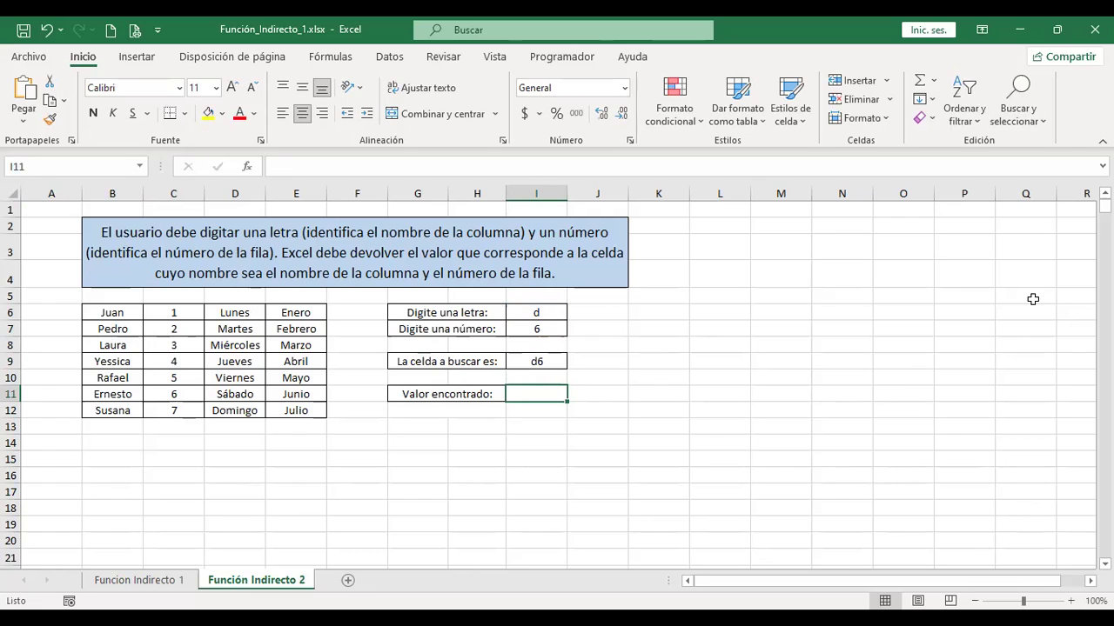
pyautogui.write('+i')
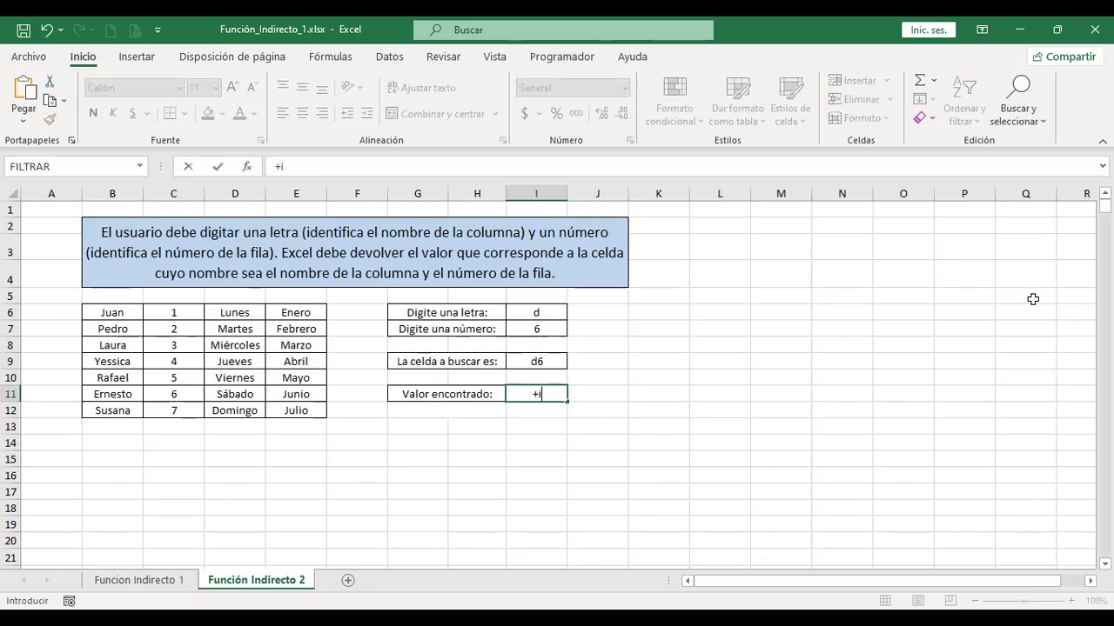
pyautogui.write('ndire')
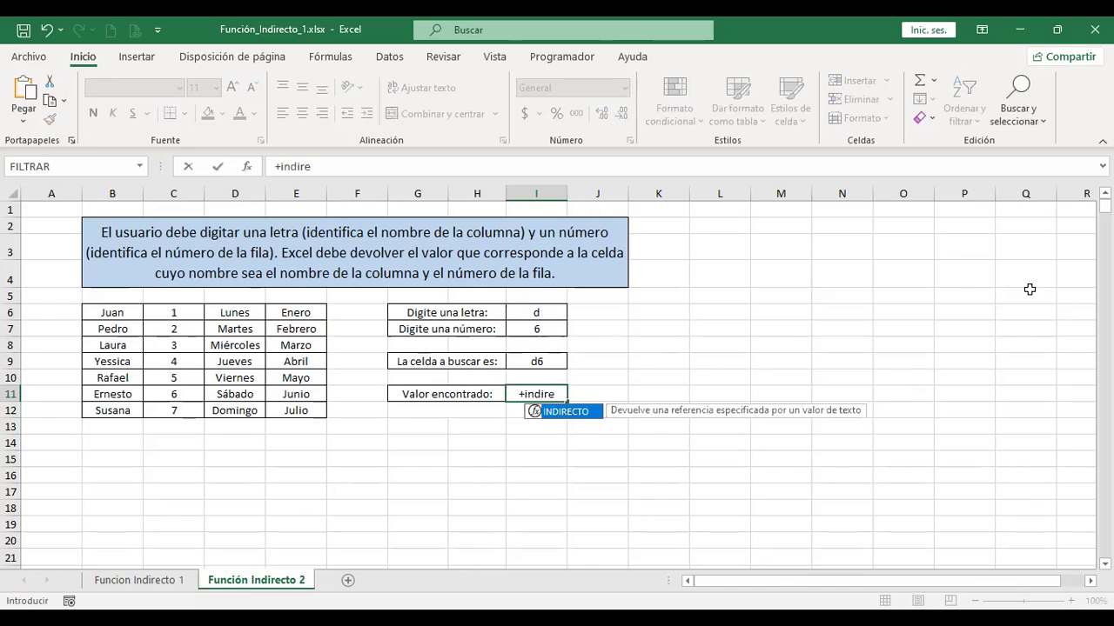
pyautogui.doubleClick(571, 412)
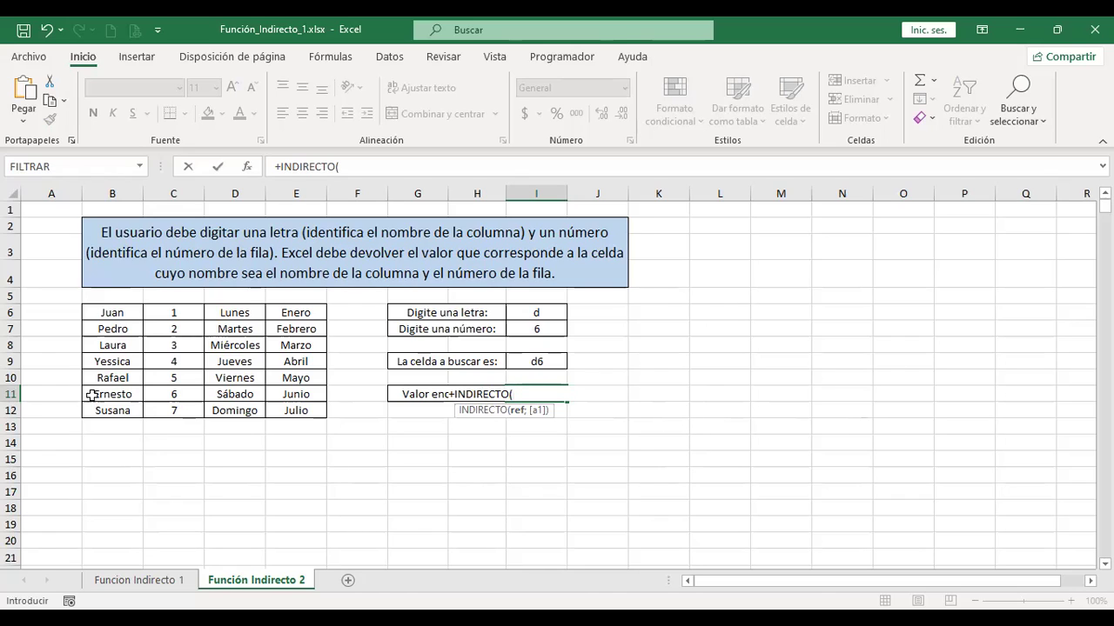
pyautogui.click(544, 361)
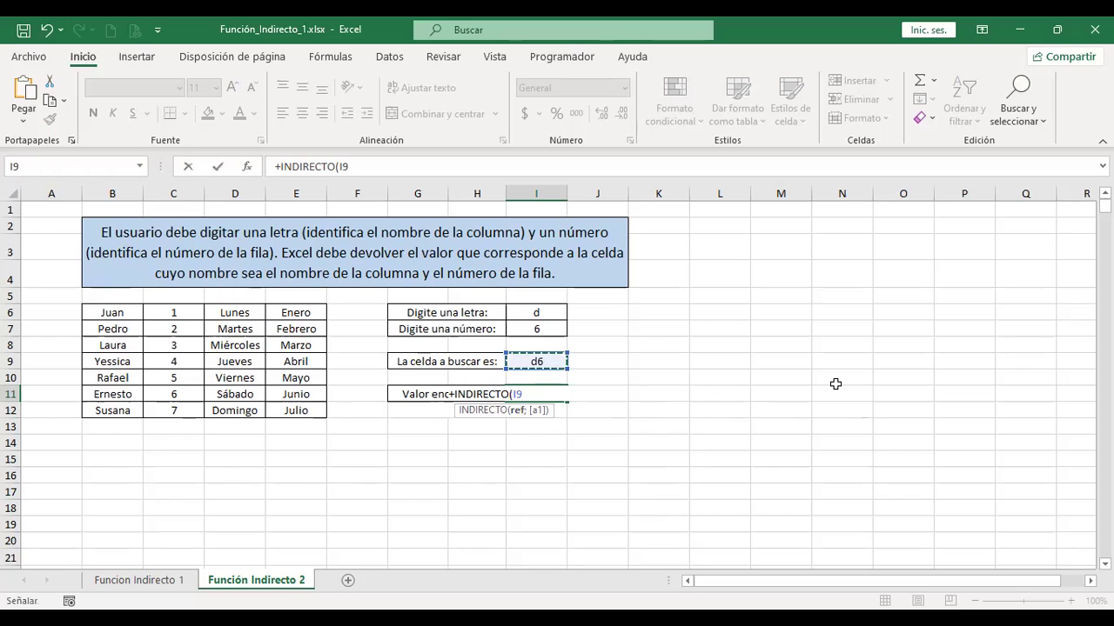
pyautogui.hotkey('ctrl', 'Return')
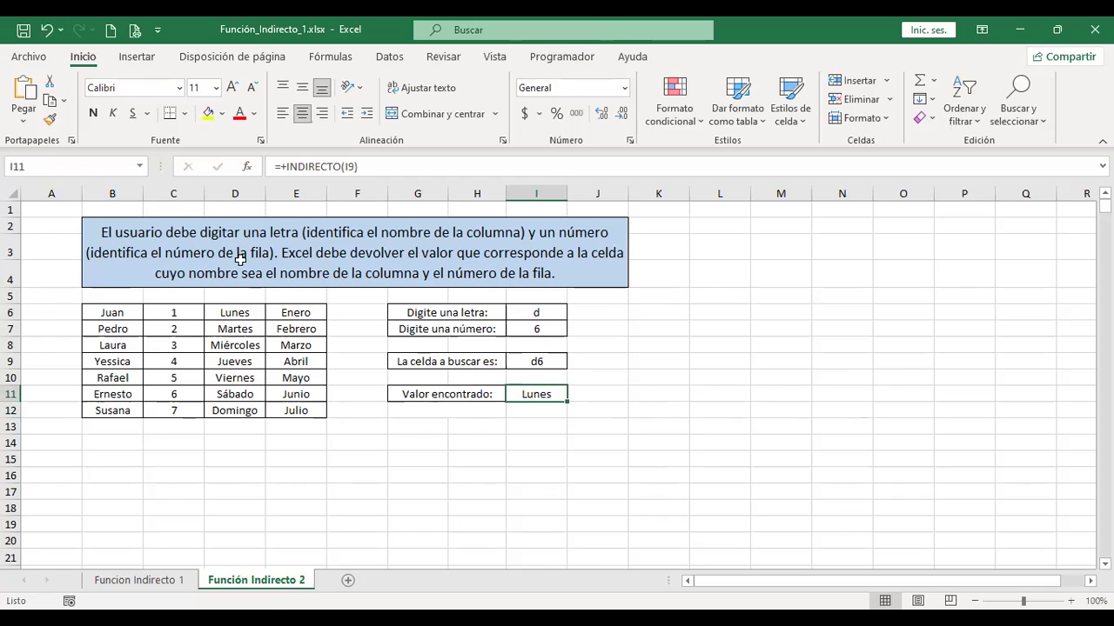
# Compare the result in I11 with cell D6 and set the number in I7 to 7
pyautogui.click(243, 313)
pyautogui.click(557, 393)
pyautogui.click(550, 312)
pyautogui.press('Down')
pyautogui.write('7')
pyautogui.press('Tab')
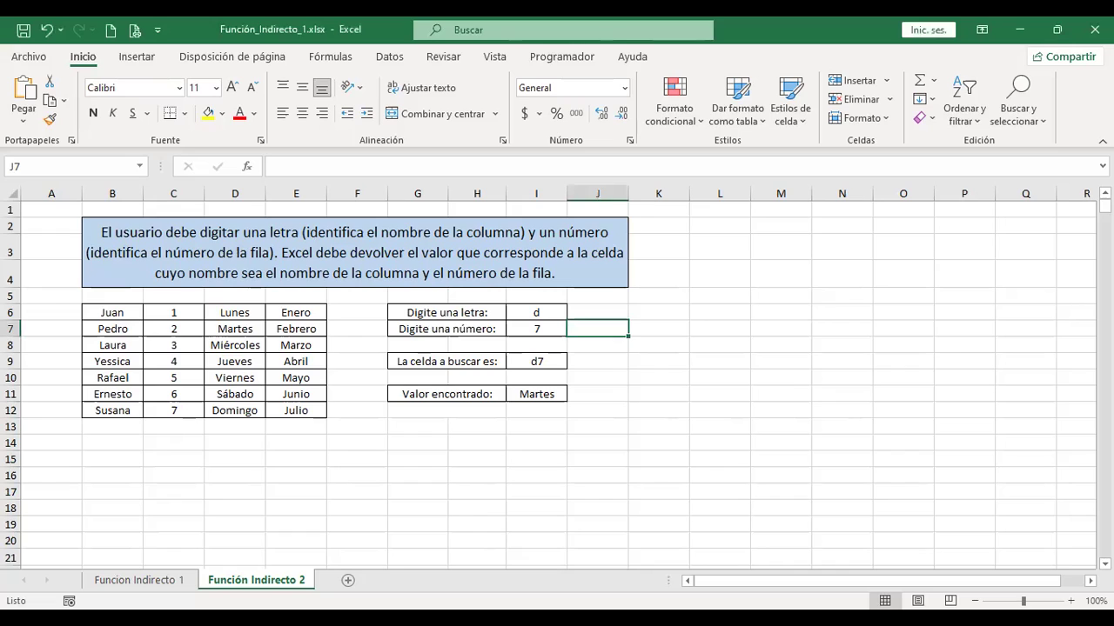
# Add a new sheet after Función Indirecto 2 and set the font size of all its cells to 14
pyautogui.click(347, 580)
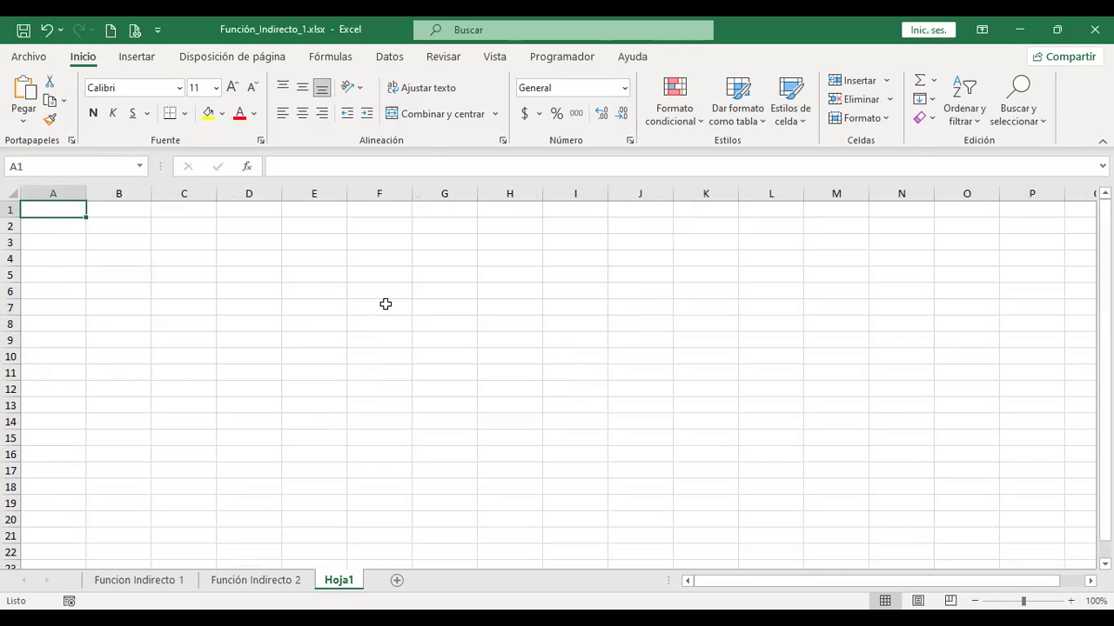
pyautogui.scroll(3, 385, 304)
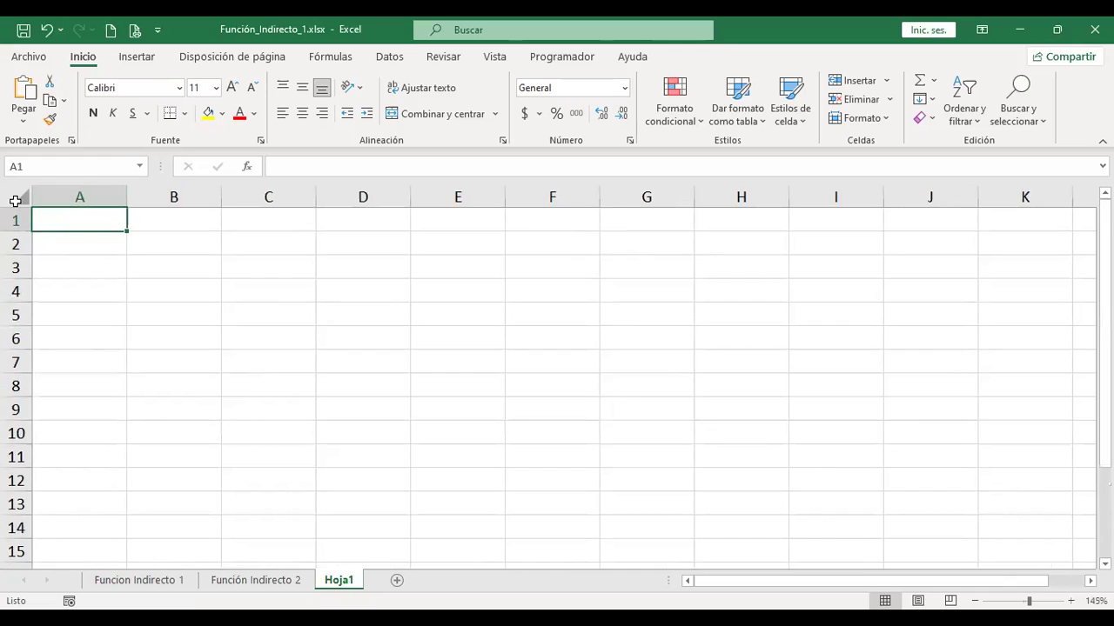
pyautogui.click(16, 201)
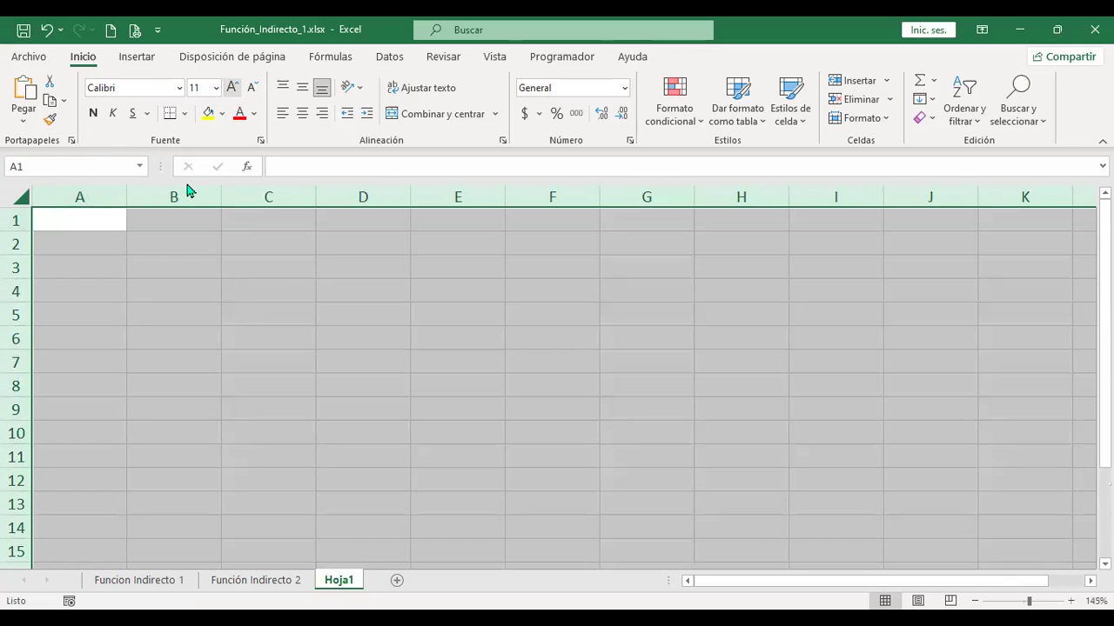
pyautogui.click(93, 221)
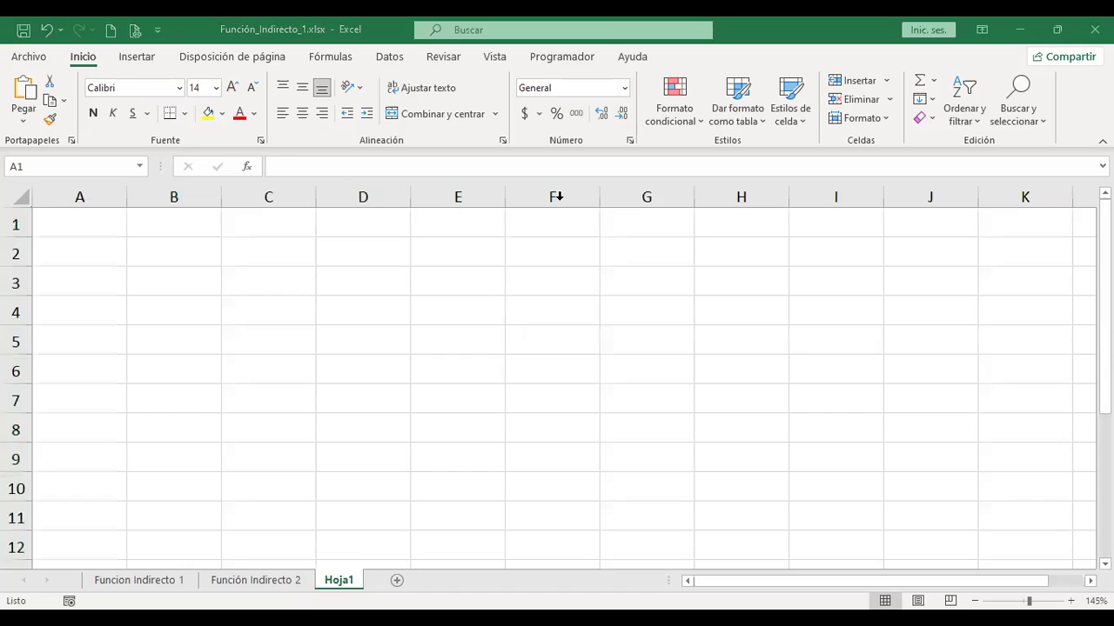
# Enter the heading Datos in A1 and the reference texts B2 and B3 in A2 and A3
pyautogui.write('Datos')
pyautogui.press('Return')
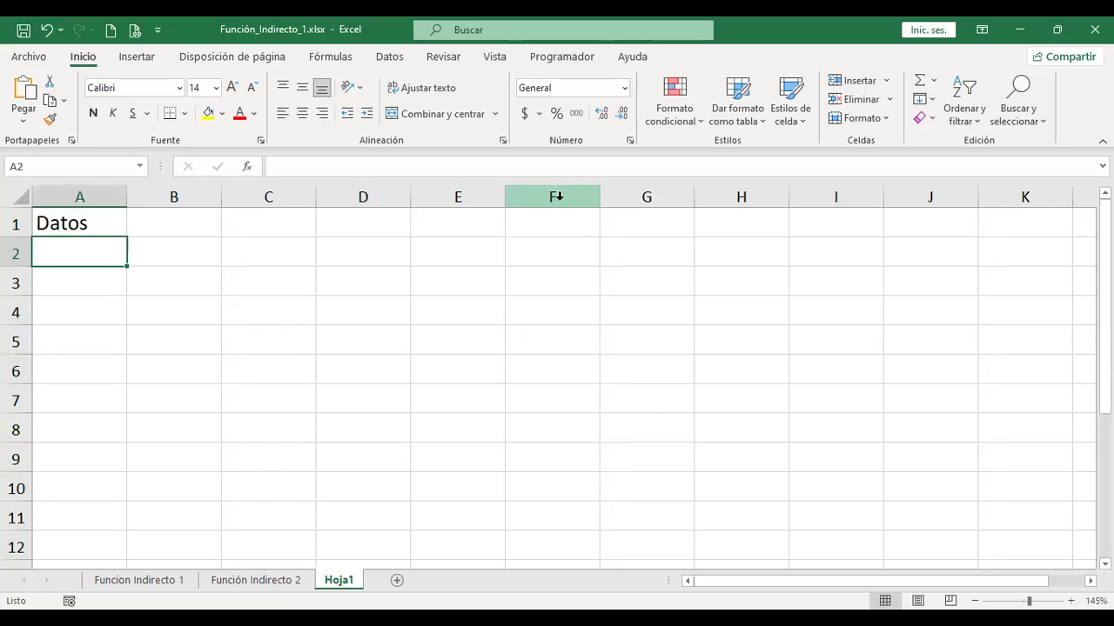
pyautogui.write('B2')
pyautogui.press('Return')
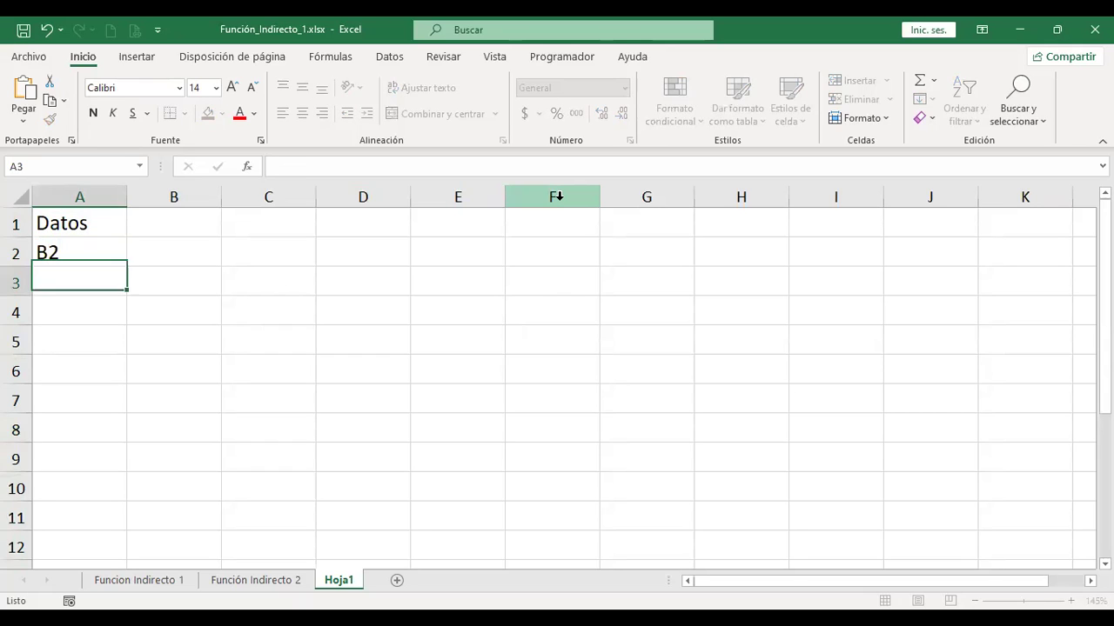
pyautogui.write('B3')
pyautogui.press('Return')
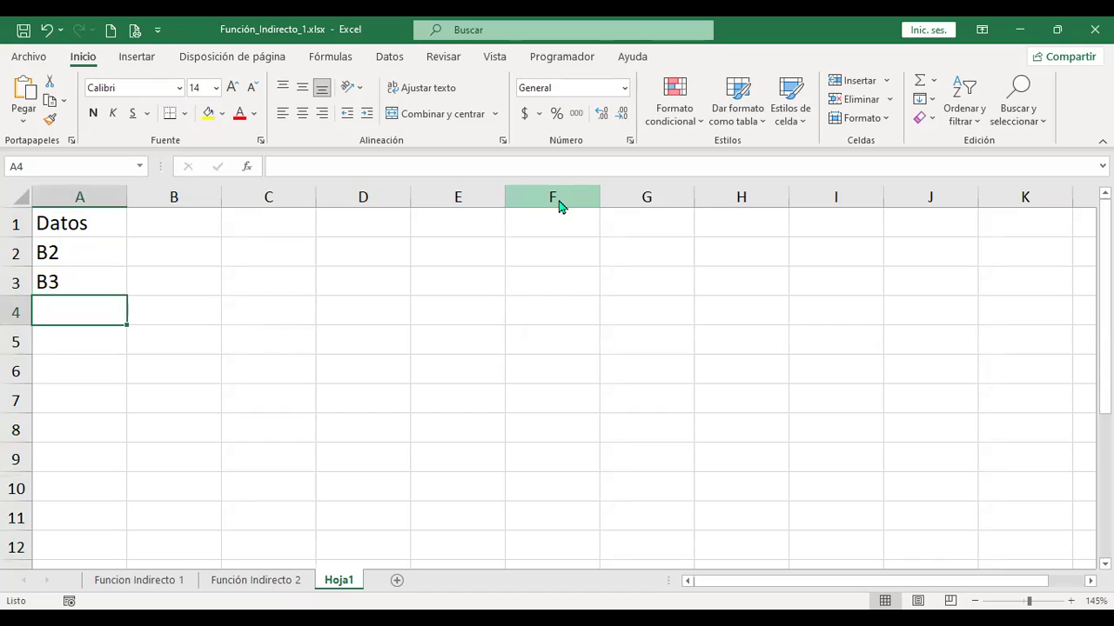
pyautogui.click(559, 206)
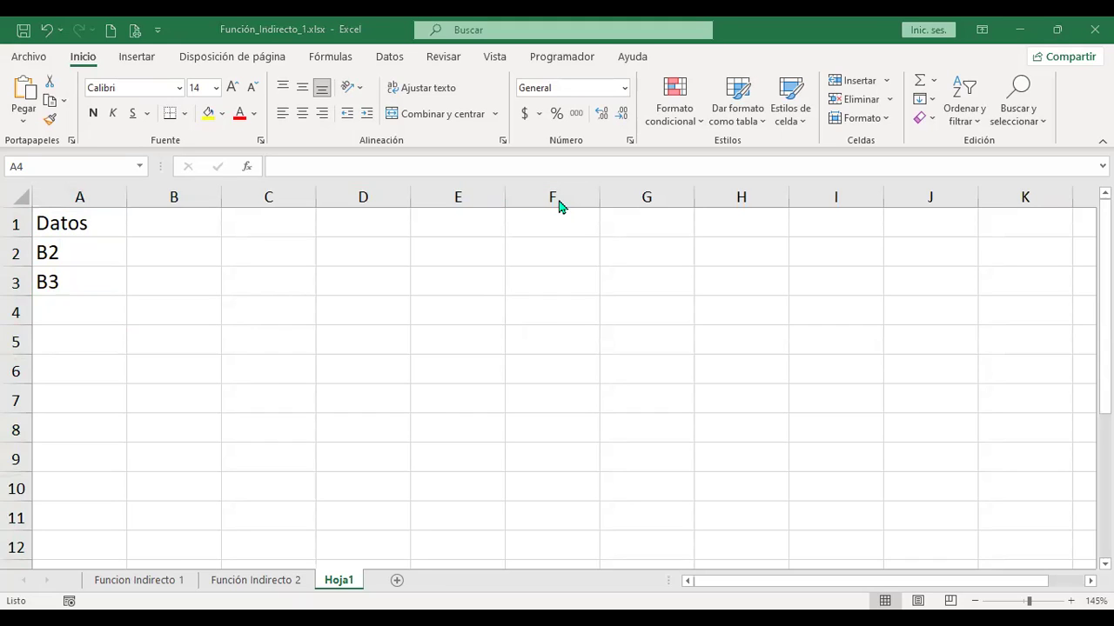
# Enter the value 1333 in B2, next to the first reference text
pyautogui.press('Up')
pyautogui.press('Up')
pyautogui.press('Up')
pyautogui.press('Right')
pyautogui.press('Down')
pyautogui.write('133')
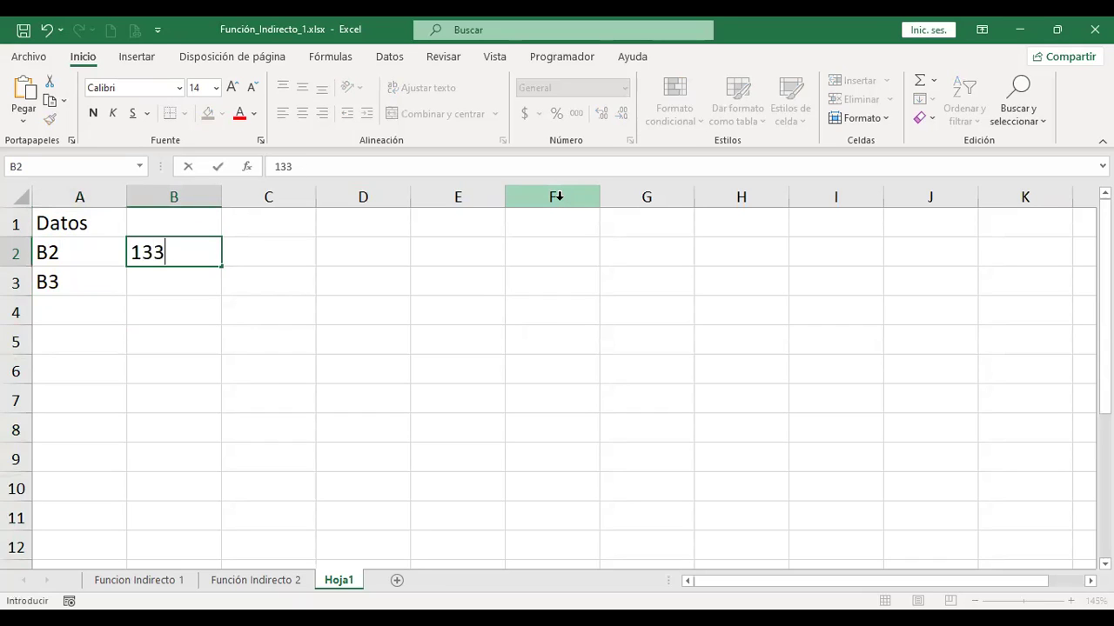
pyautogui.write('3')
pyautogui.press('Return')
# Format B2 with a thousands separator and no decimals
pyautogui.press('Up')
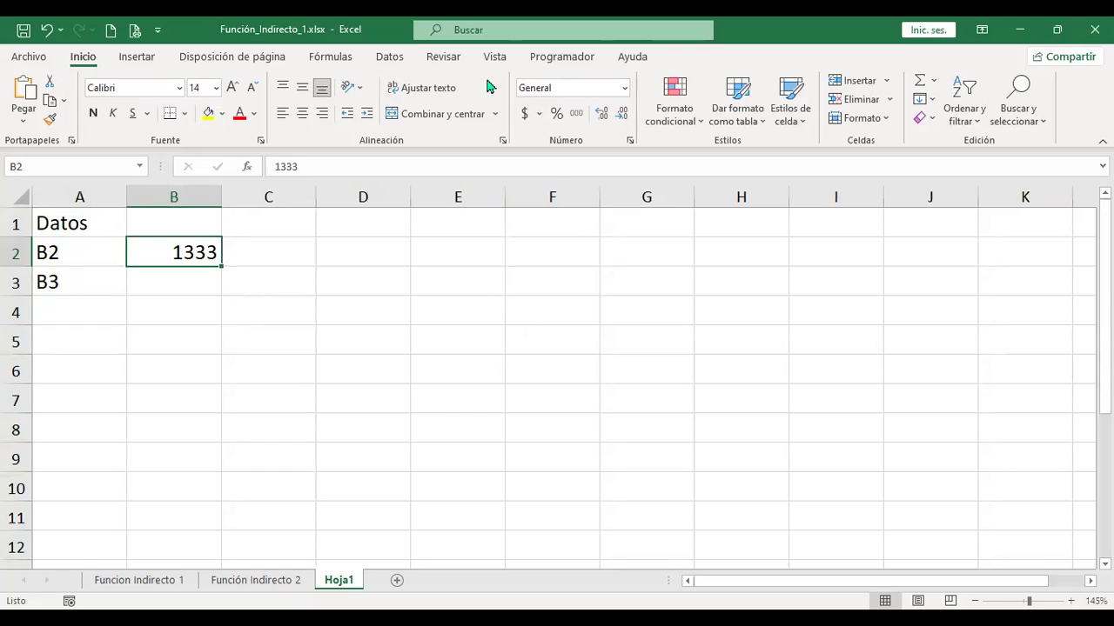
pyautogui.click(575, 115)
pyautogui.click(621, 120)
pyautogui.click(621, 119)
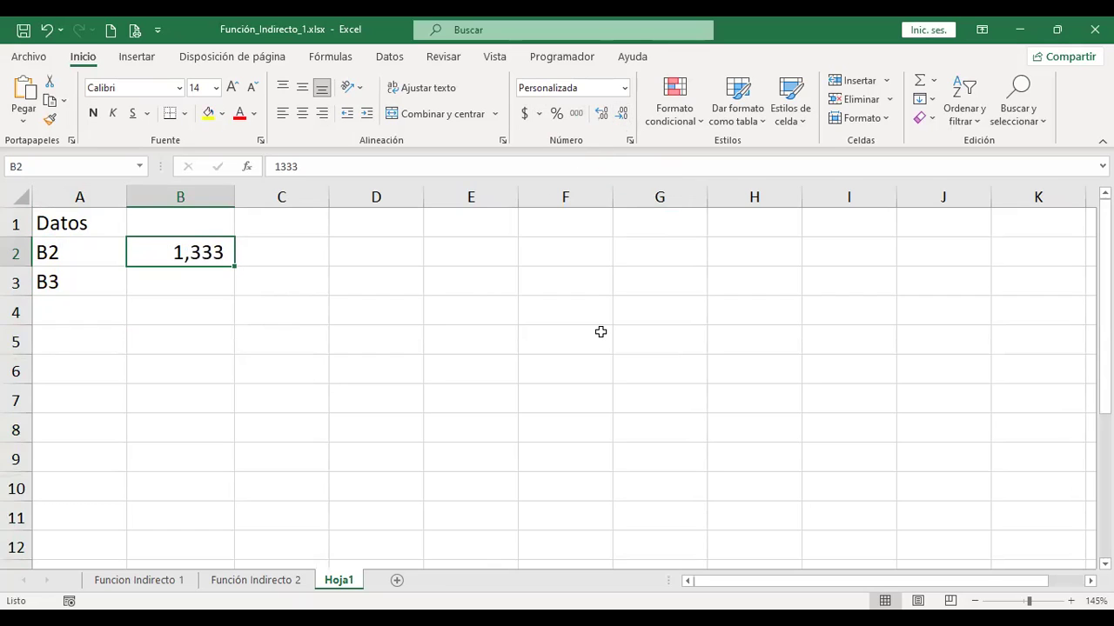
# Fill B3, B4 and B5 with the values 45, 10 and 62
pyautogui.press('Down')
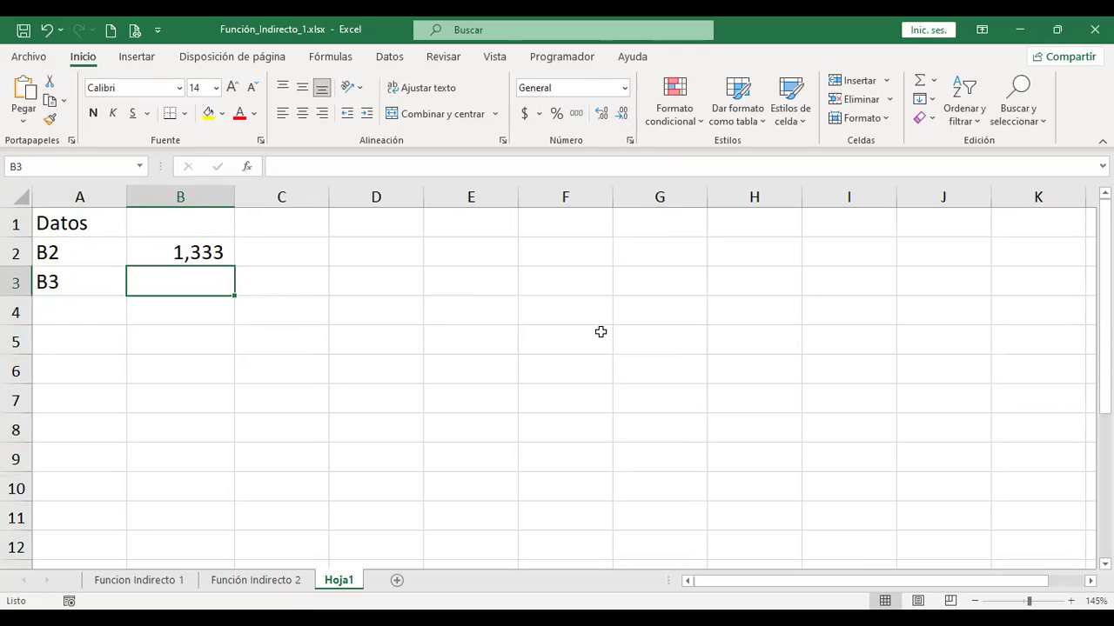
pyautogui.write('45')
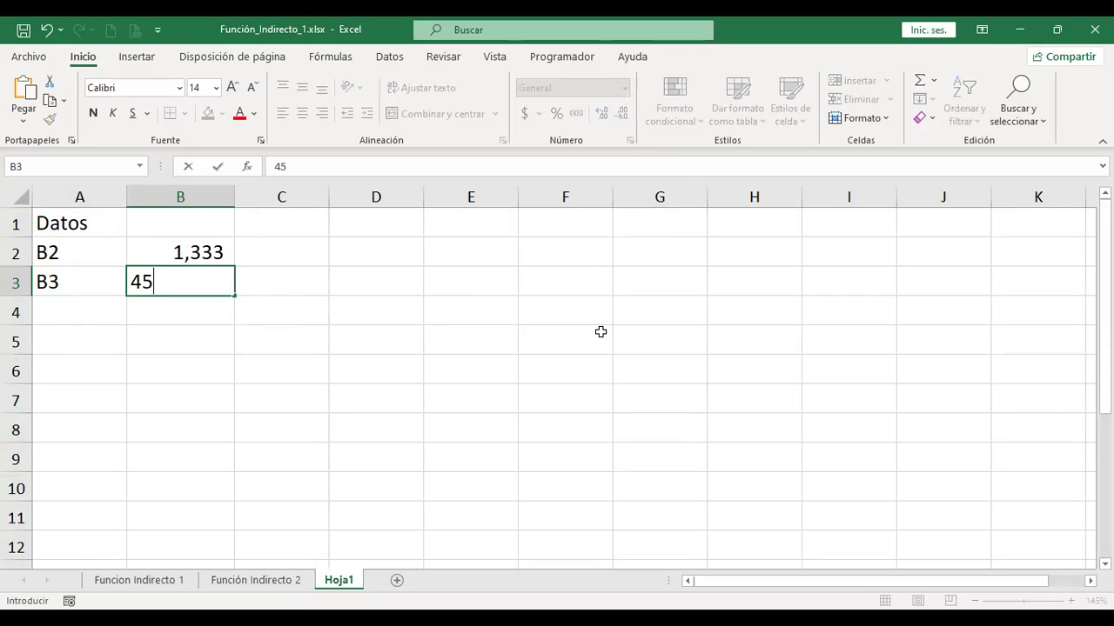
pyautogui.press('Return')
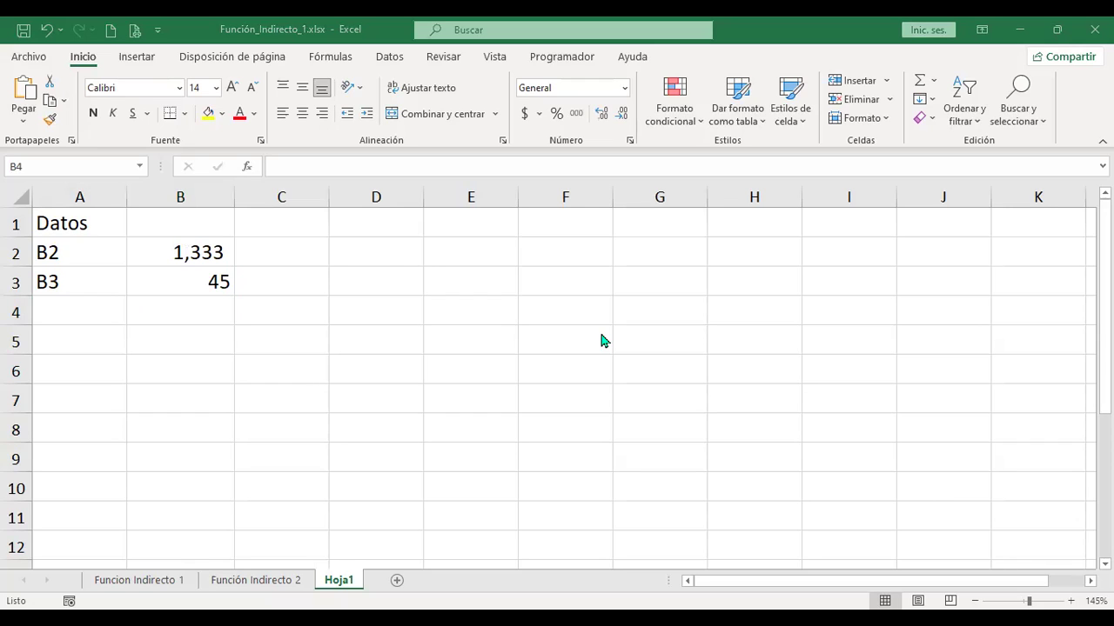
pyautogui.click(152, 311)
pyautogui.click(107, 310)
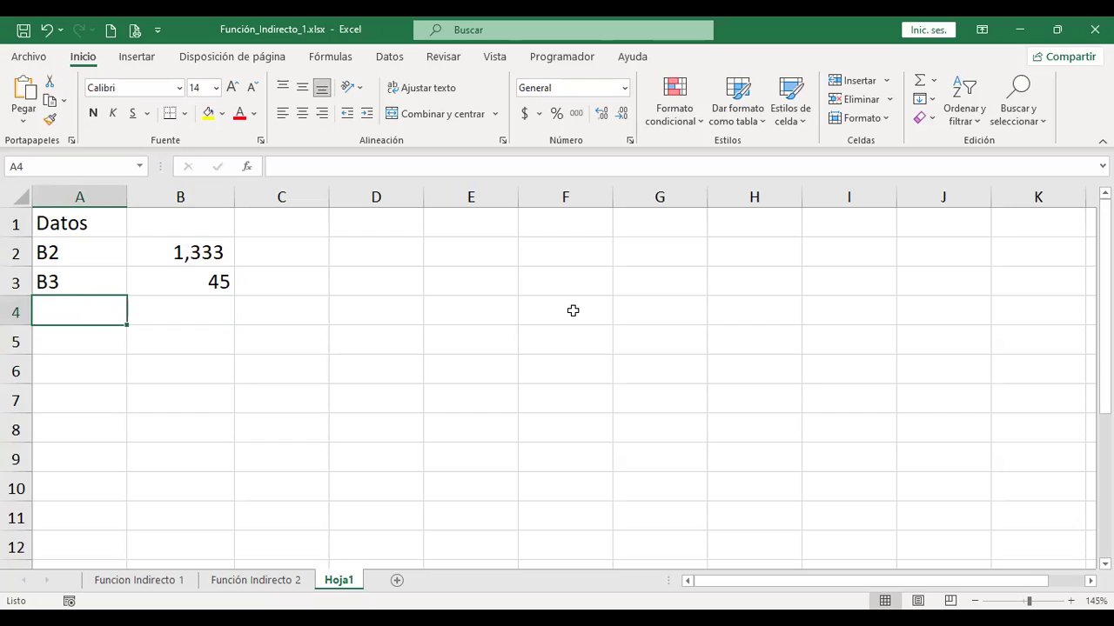
pyautogui.press('Right')
pyautogui.write('10')
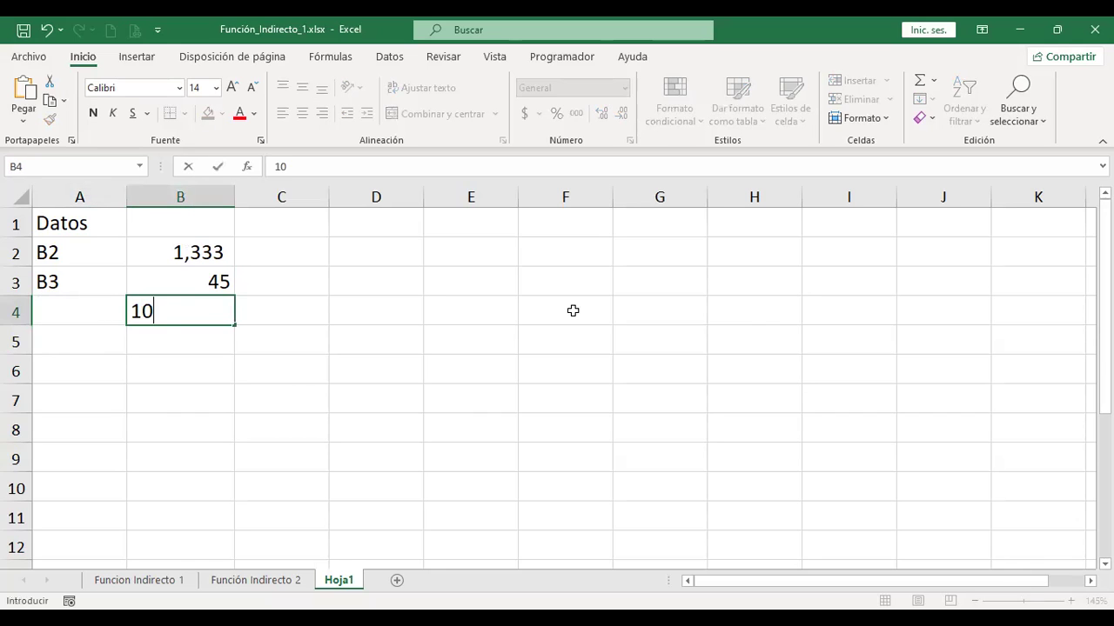
pyautogui.press('Return')
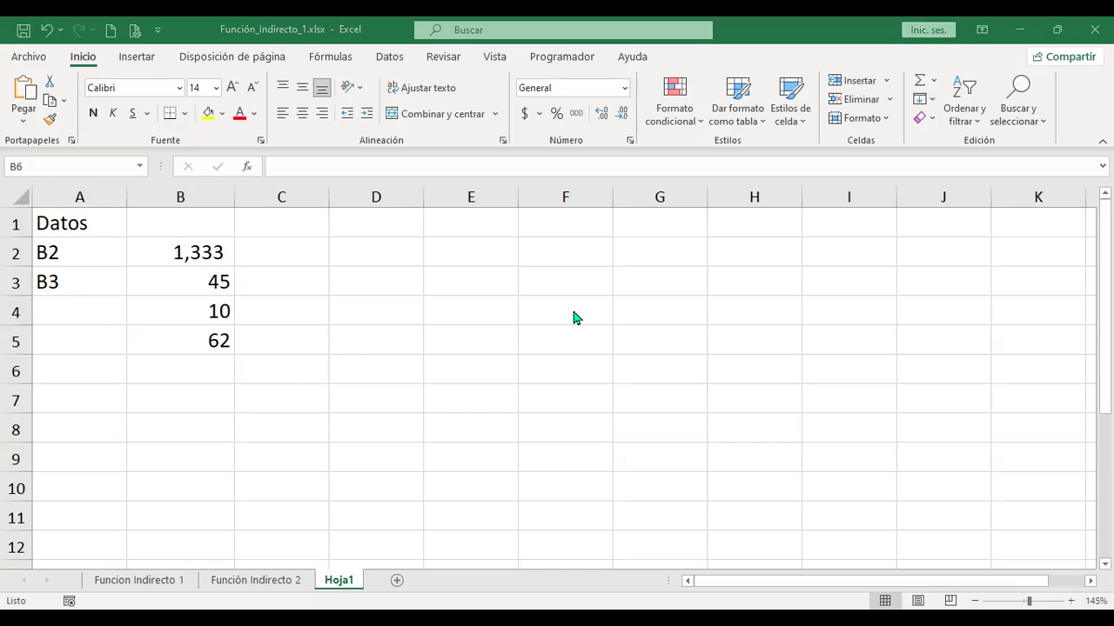
# Define a person's first name as the name of cell B4
pyautogui.click(167, 313)
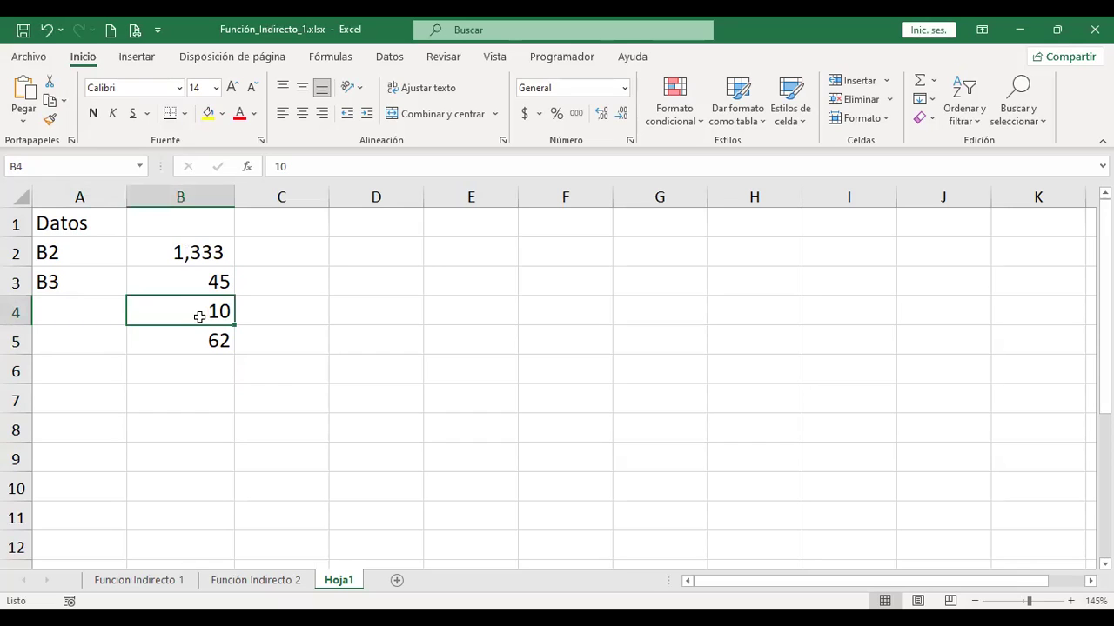
pyautogui.click(45, 166)
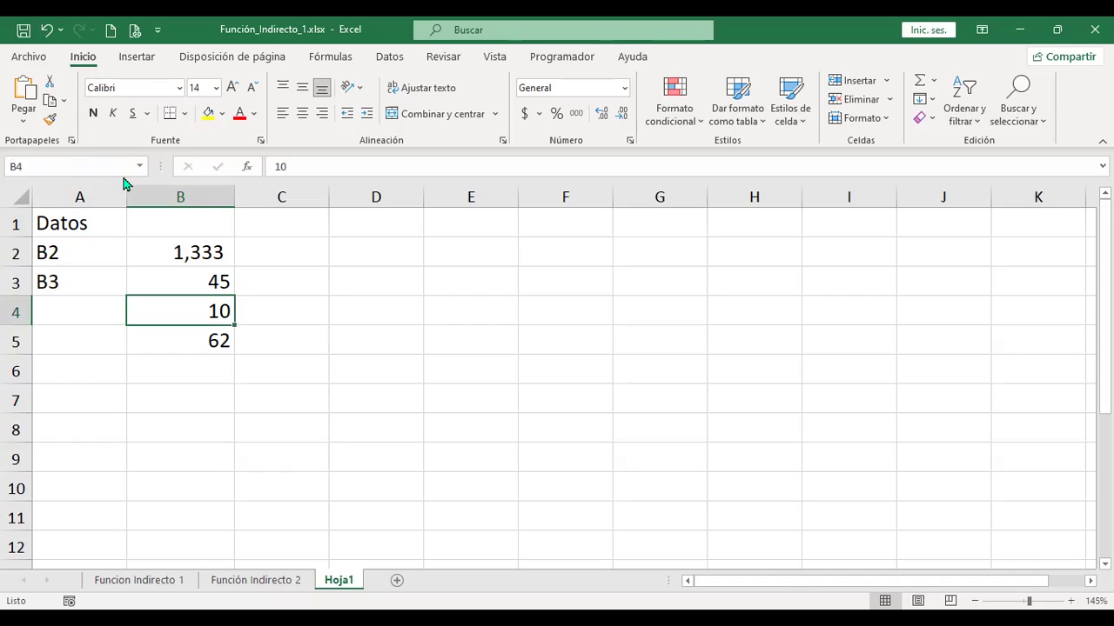
pyautogui.click(205, 308)
pyautogui.click(68, 167)
pyautogui.write('Alez')
pyautogui.press('BackSpace')
pyautogui.write('x')
pyautogui.press('Return')
# Check the workbook's defined names and jump to the named cell B4 from the list of names
pyautogui.click(140, 166)
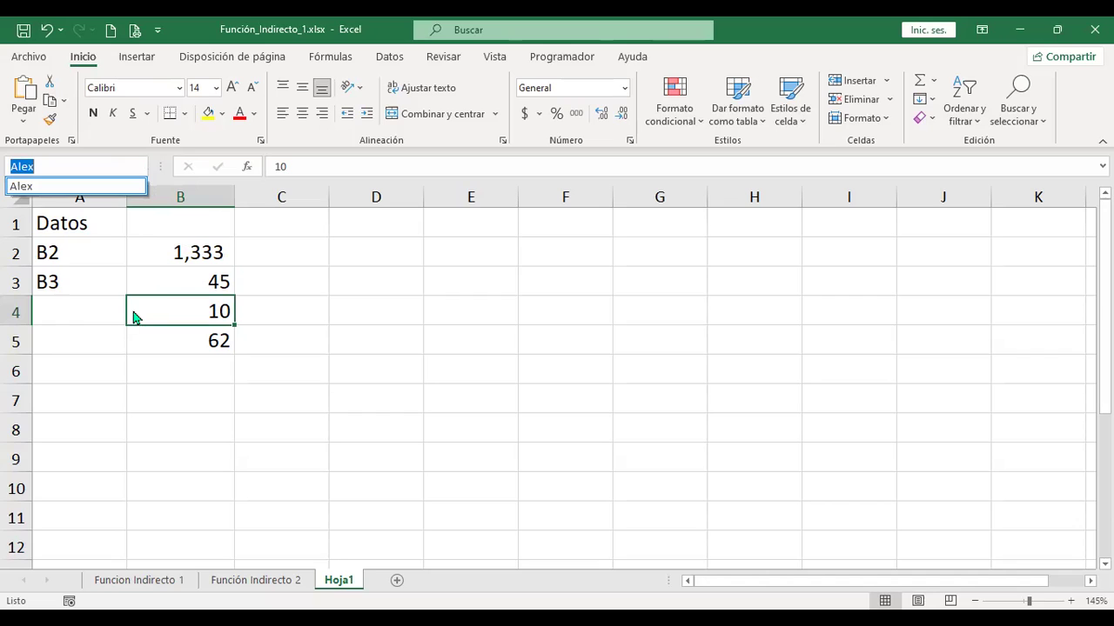
pyautogui.click(117, 183)
pyautogui.click(75, 317)
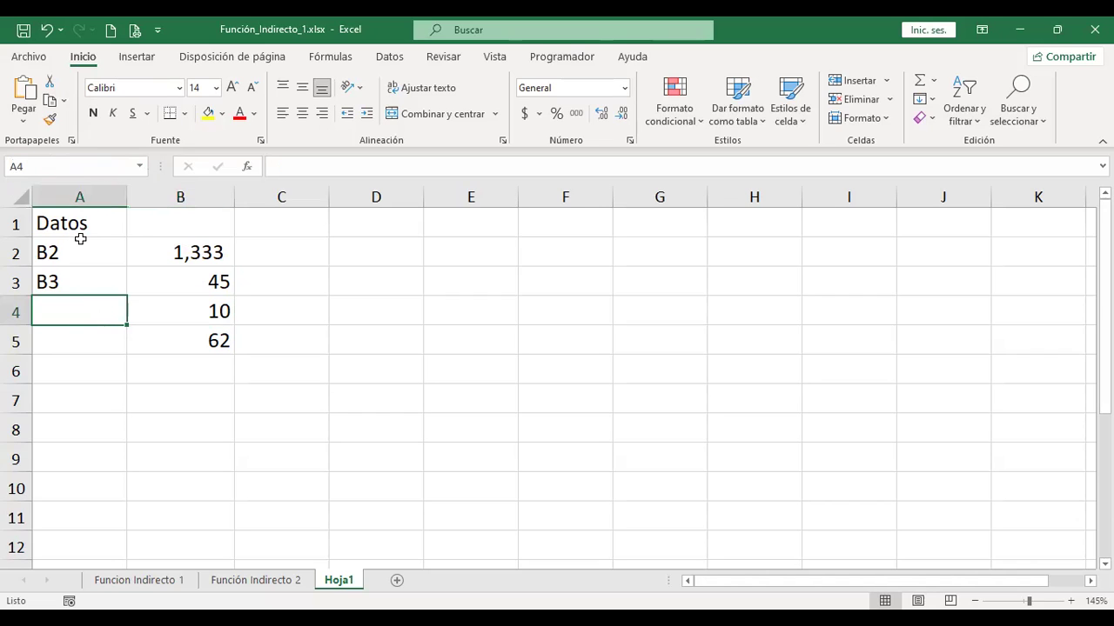
pyautogui.click(139, 166)
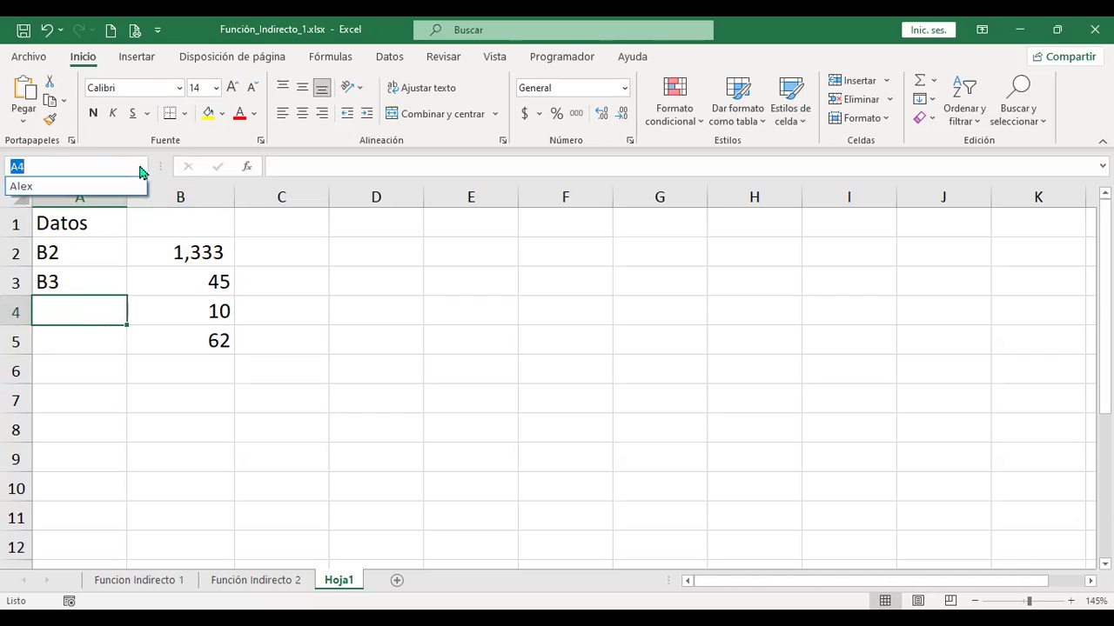
pyautogui.click(42, 183)
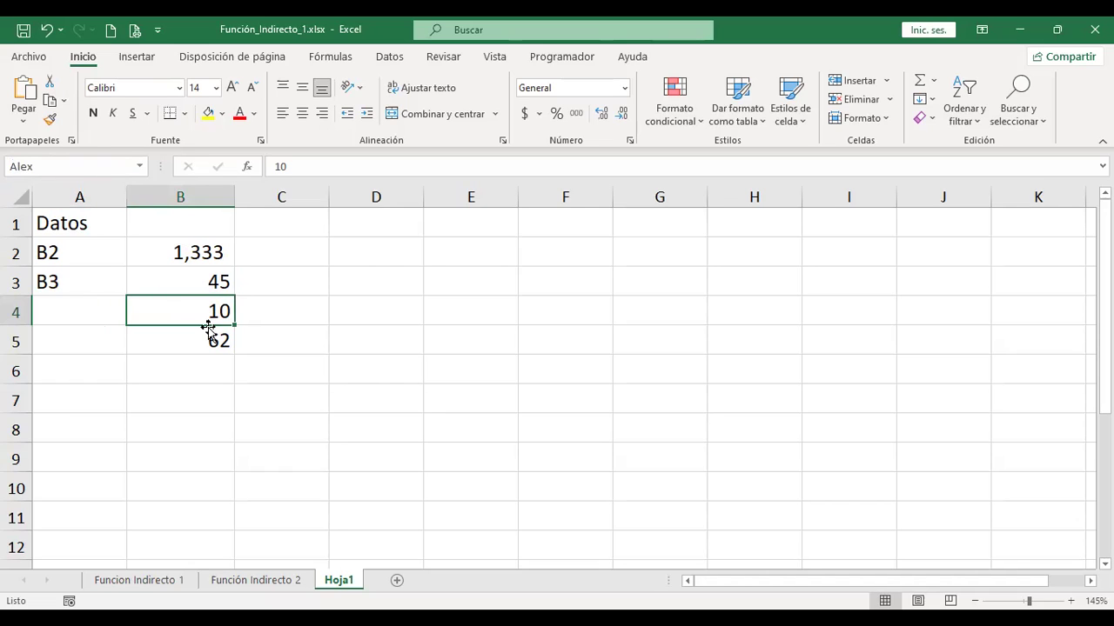
# Enter the name defined for cell B4 as text in A4
pyautogui.click(95, 311)
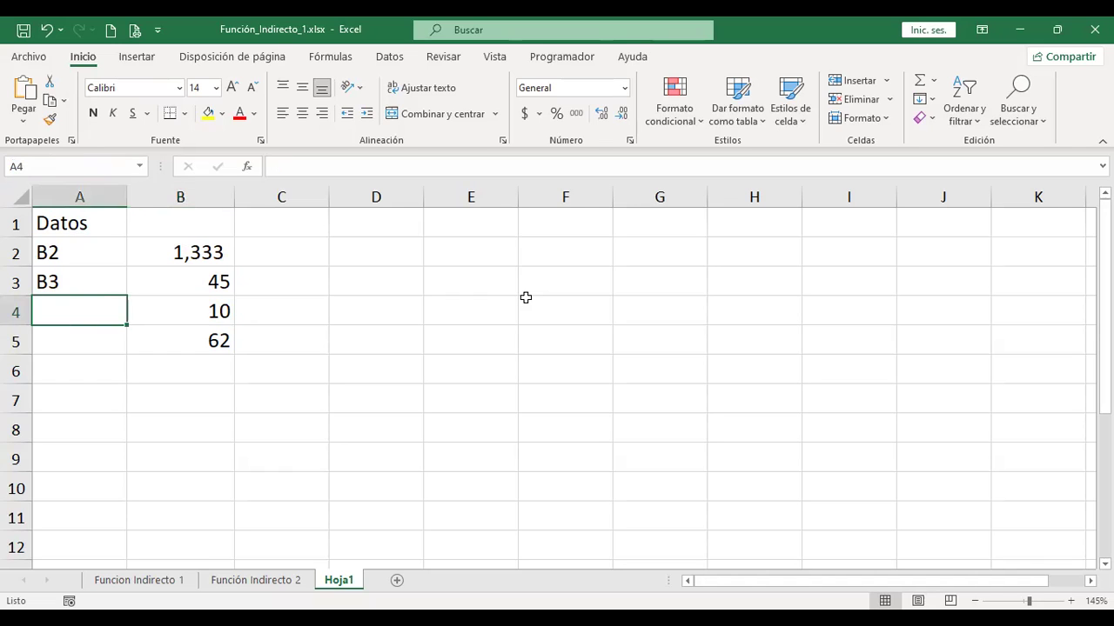
pyautogui.write('Alex')
pyautogui.press('Return')
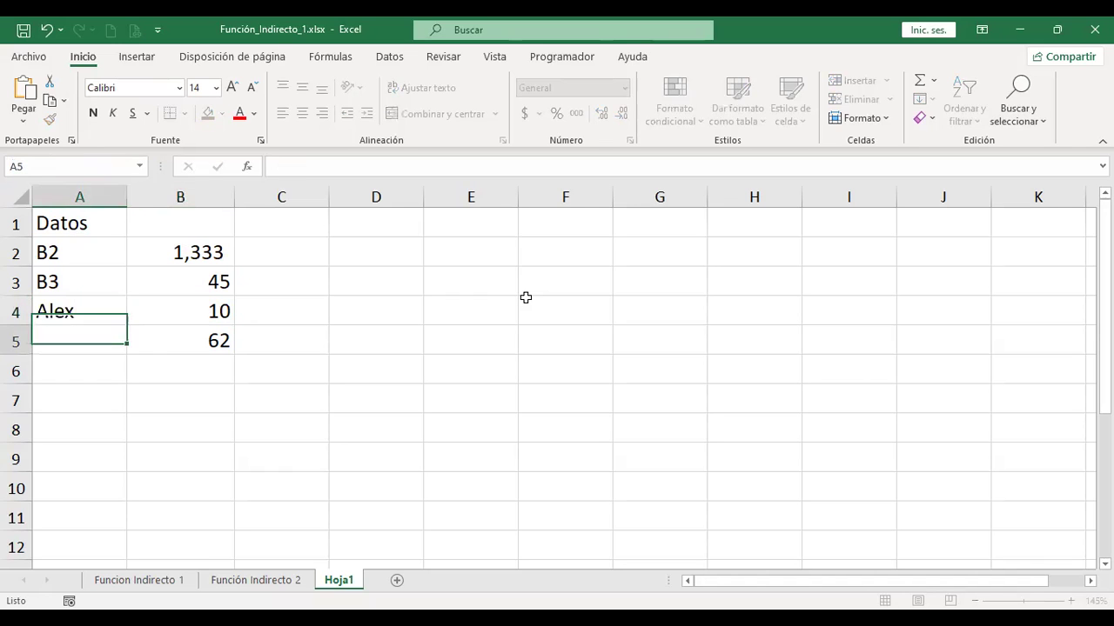
# Enter the number 5 in A5, beside the value 62
pyautogui.press('Right')
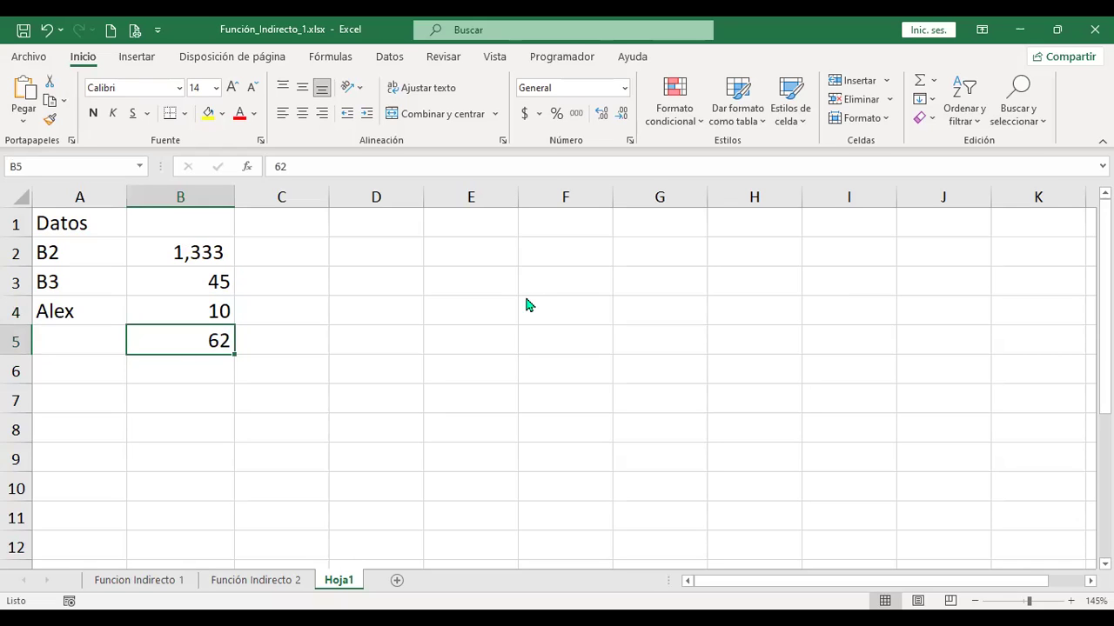
pyautogui.hotkey('alt', 'Tab')
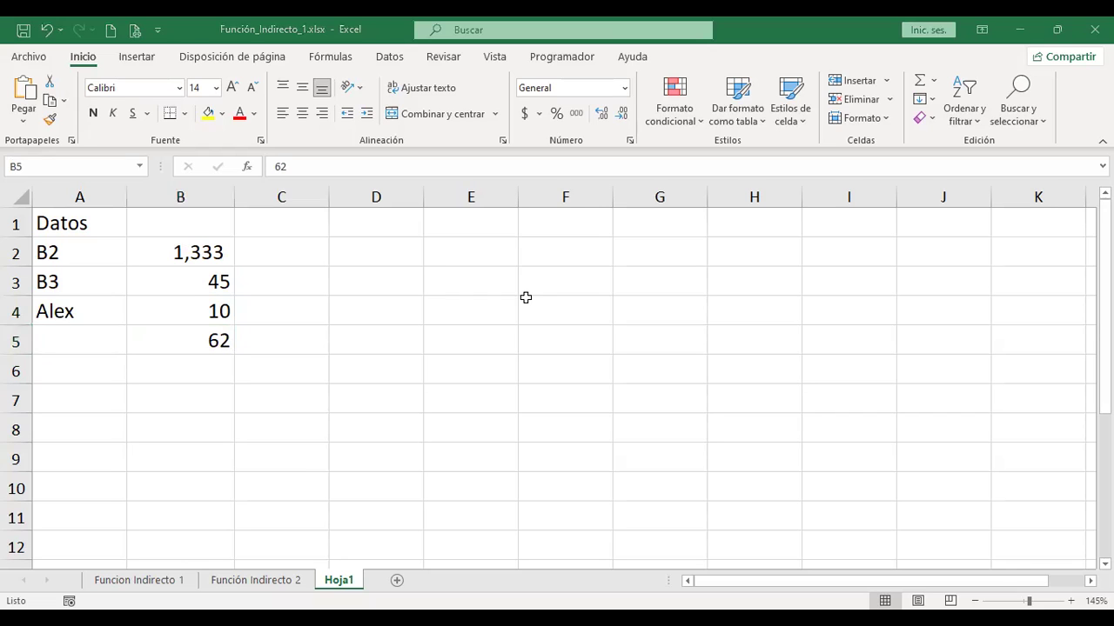
pyautogui.hotkey('alt', 'Tab')
pyautogui.press('Left')
pyautogui.write('5')
pyautogui.press('Tab')
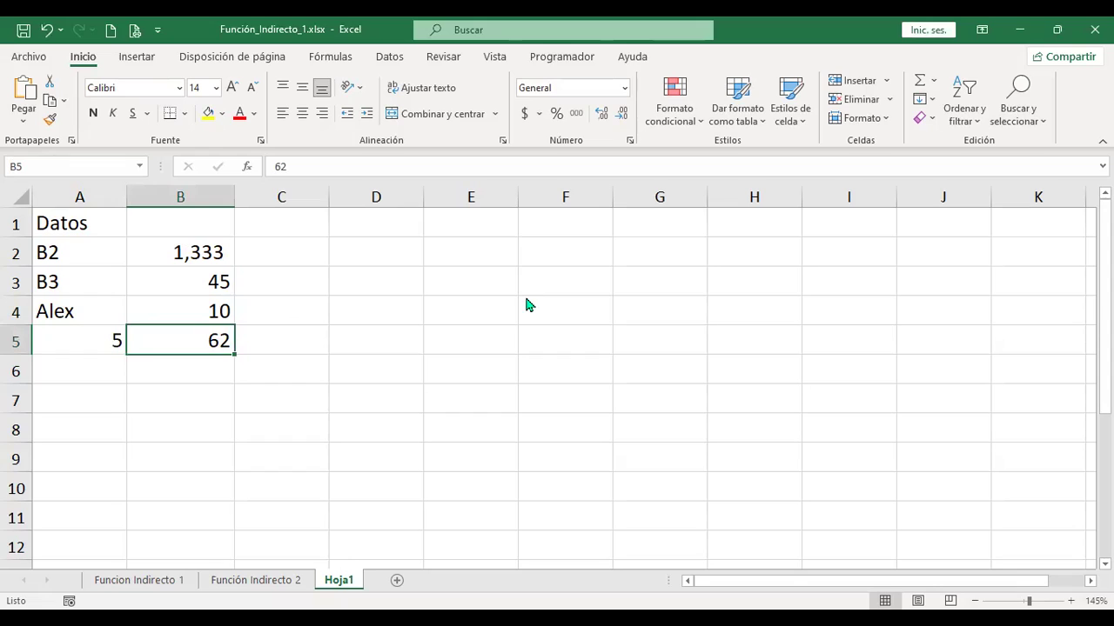
# Enter the formula +INDIRECTO(A2) in D2 to return the value of the cell referenced in A2
pyautogui.hotkey('alt', 'Tab')
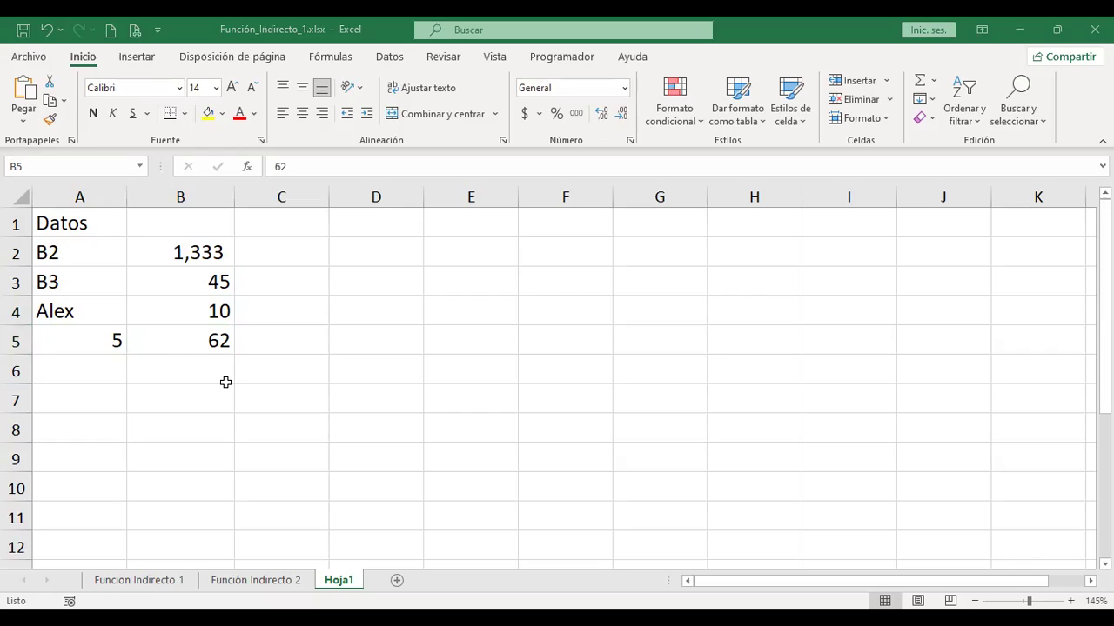
pyautogui.hotkey('alt', 'Tab')
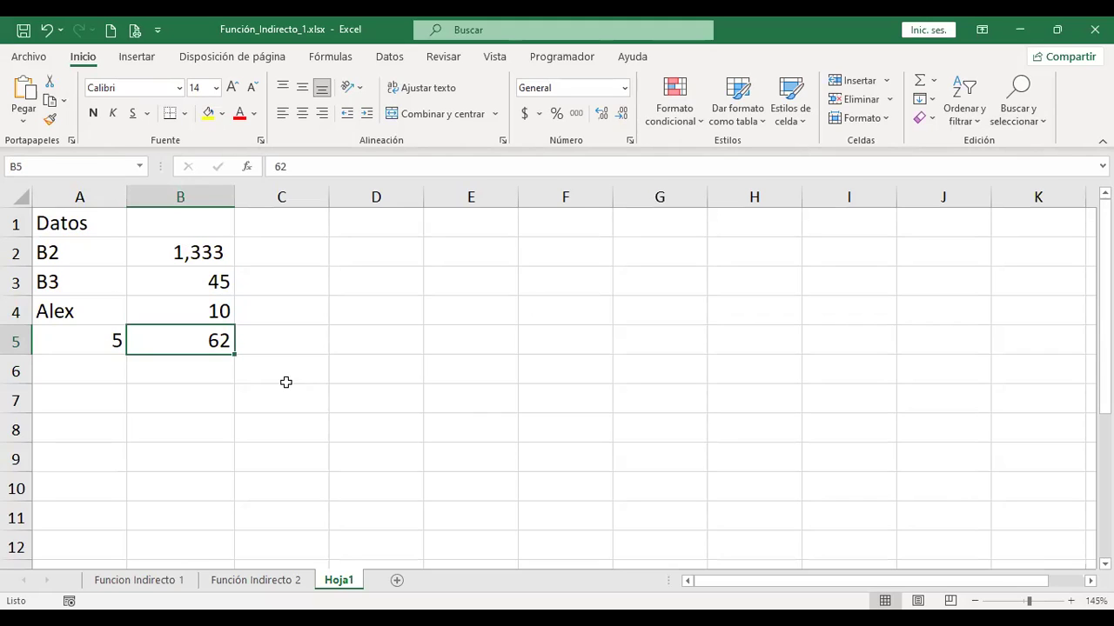
pyautogui.click(395, 247)
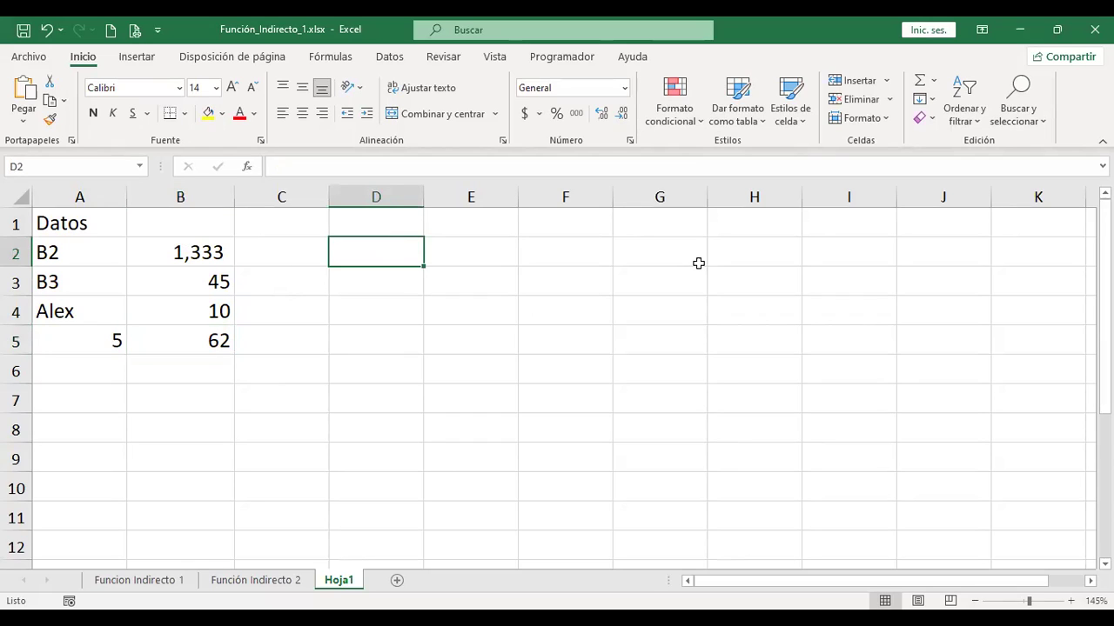
pyautogui.hotkey('alt', 'Tab')
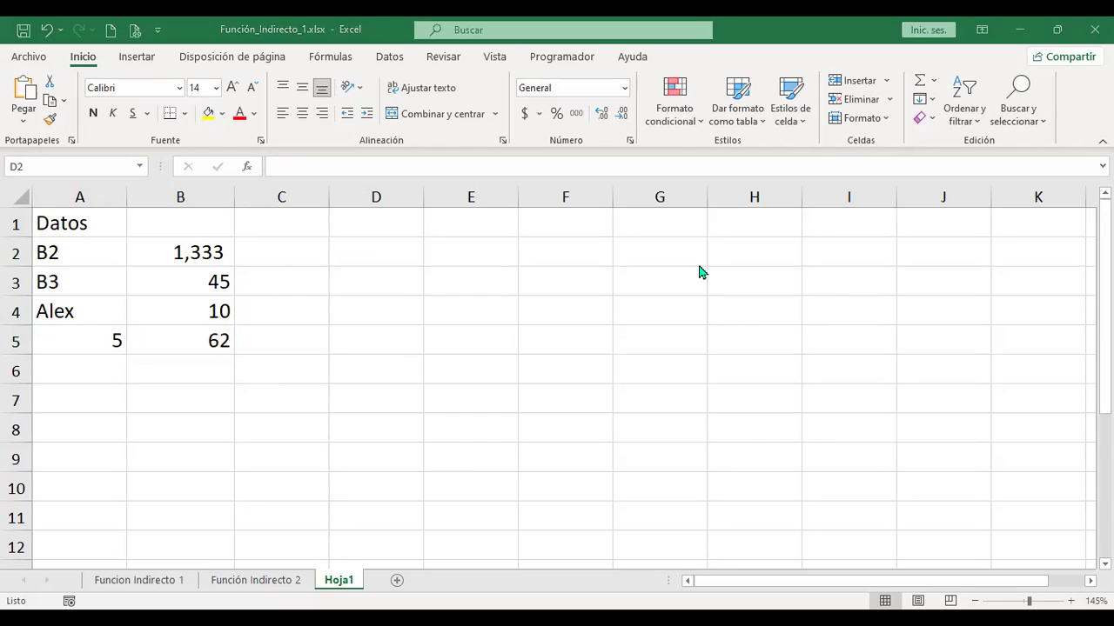
pyautogui.hotkey('alt', 'Tab')
pyautogui.write('+')
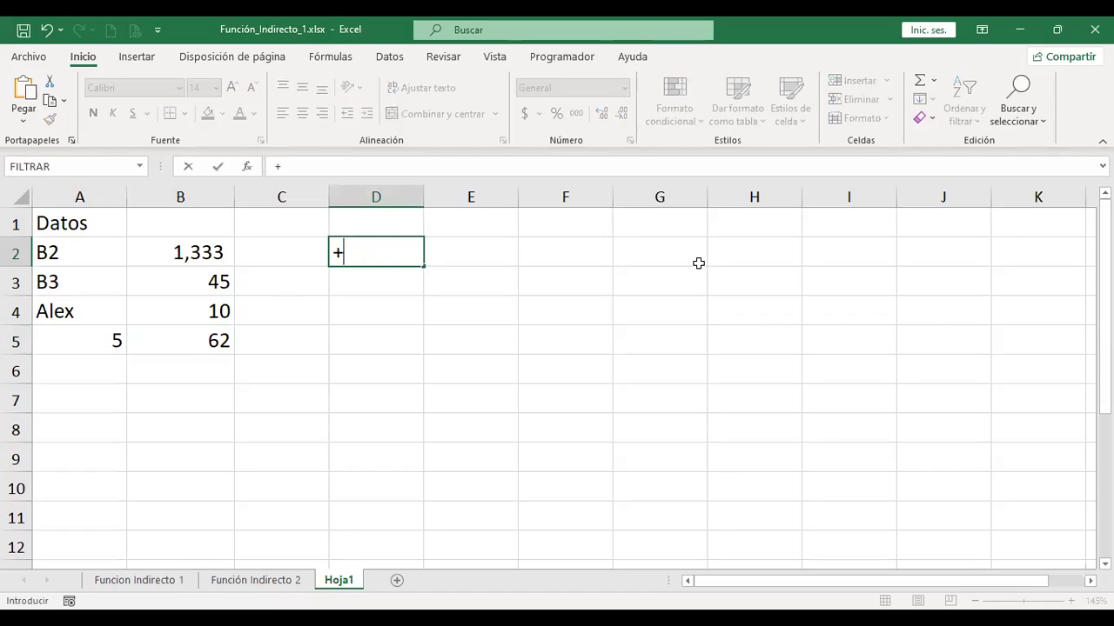
pyautogui.write('indire')
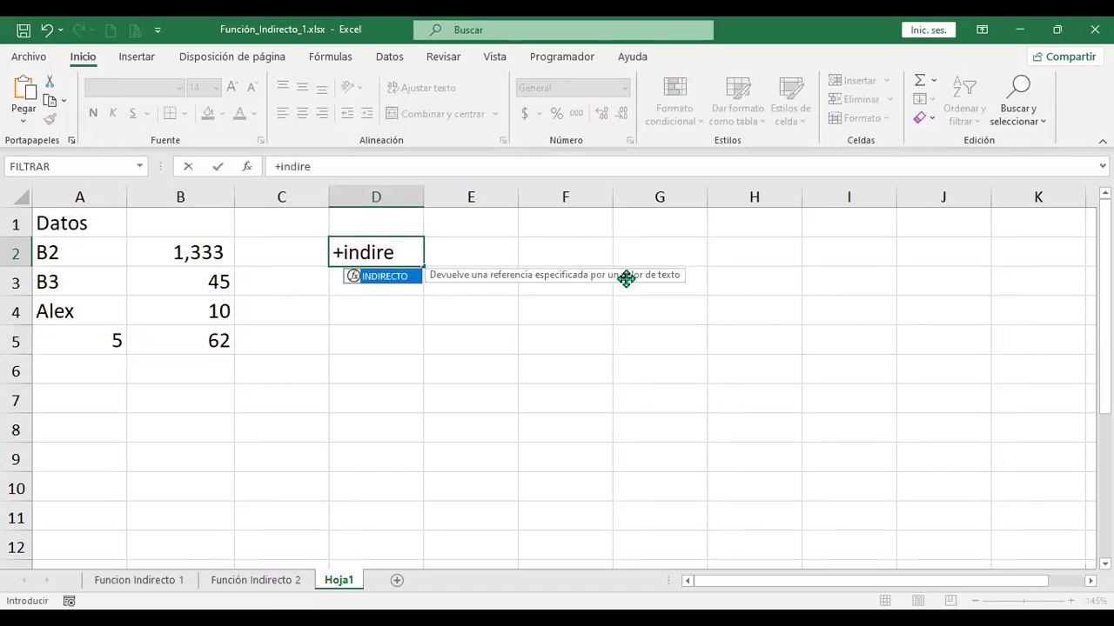
pyautogui.doubleClick(380, 276)
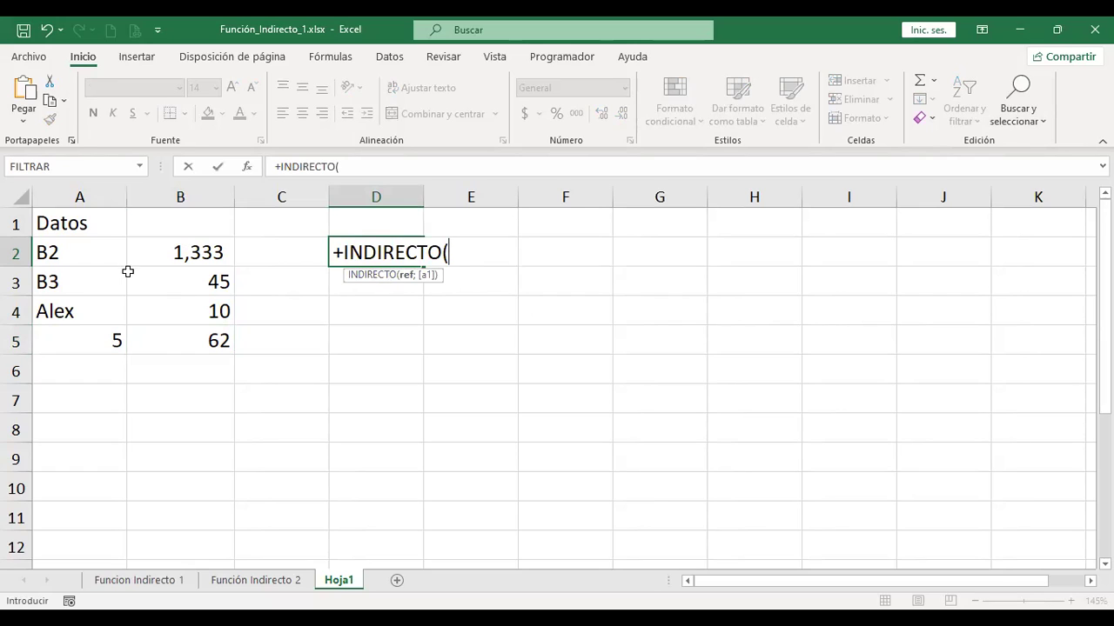
pyautogui.click(80, 249)
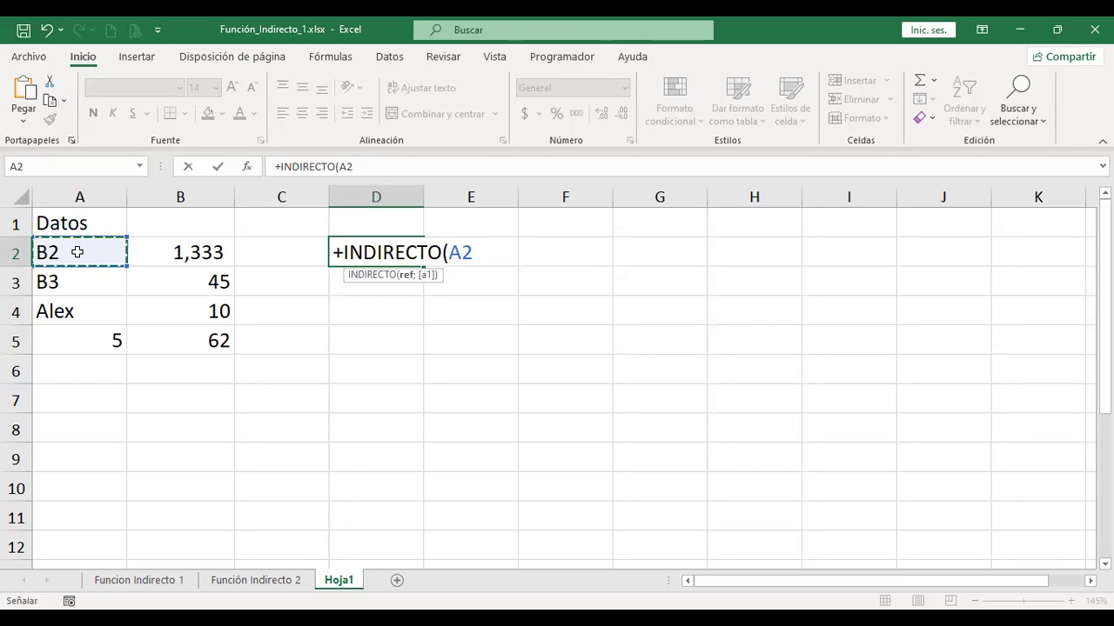
pyautogui.hotkey('ctrl', 'Return')
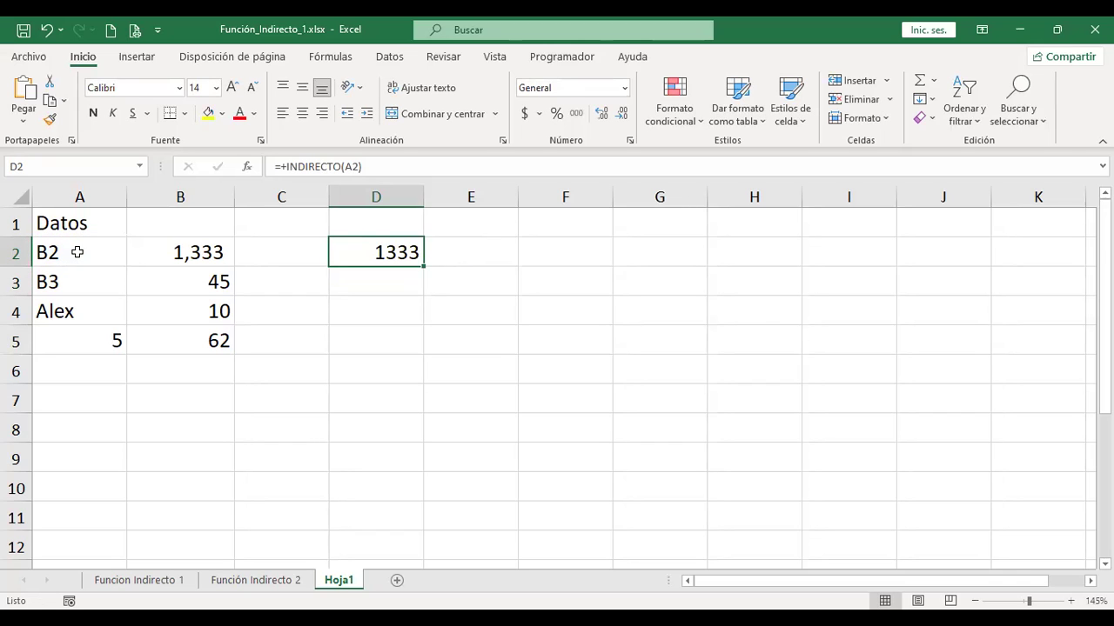
# Inspect the formula in D2 and compare it with the reference text in A2 and the value in B2
pyautogui.click(84, 252)
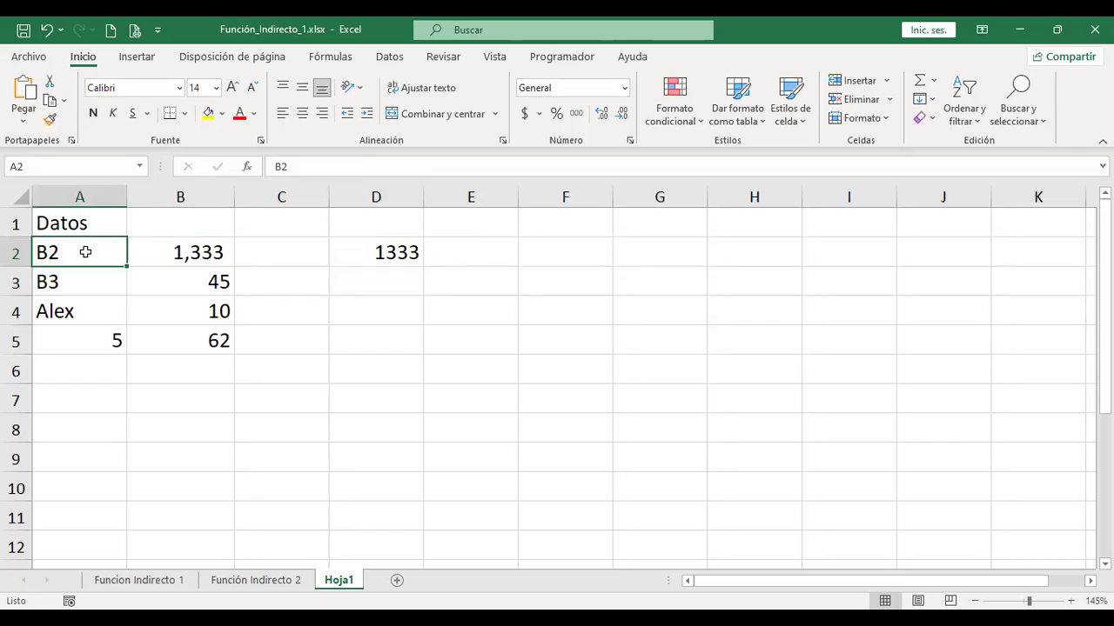
pyautogui.click(396, 247)
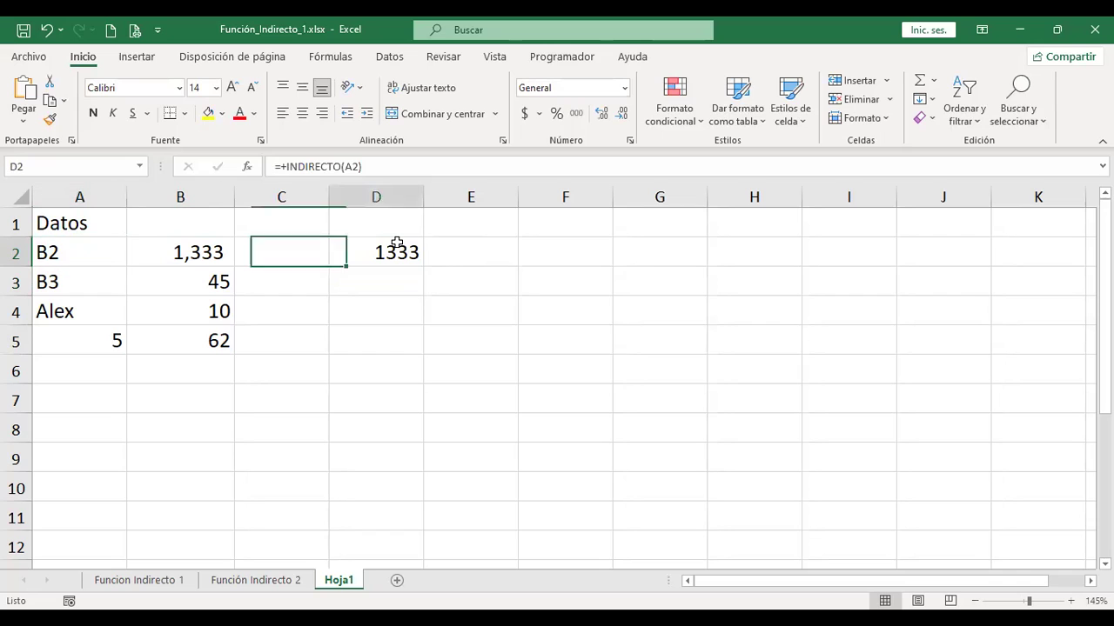
pyautogui.doubleClick(395, 248)
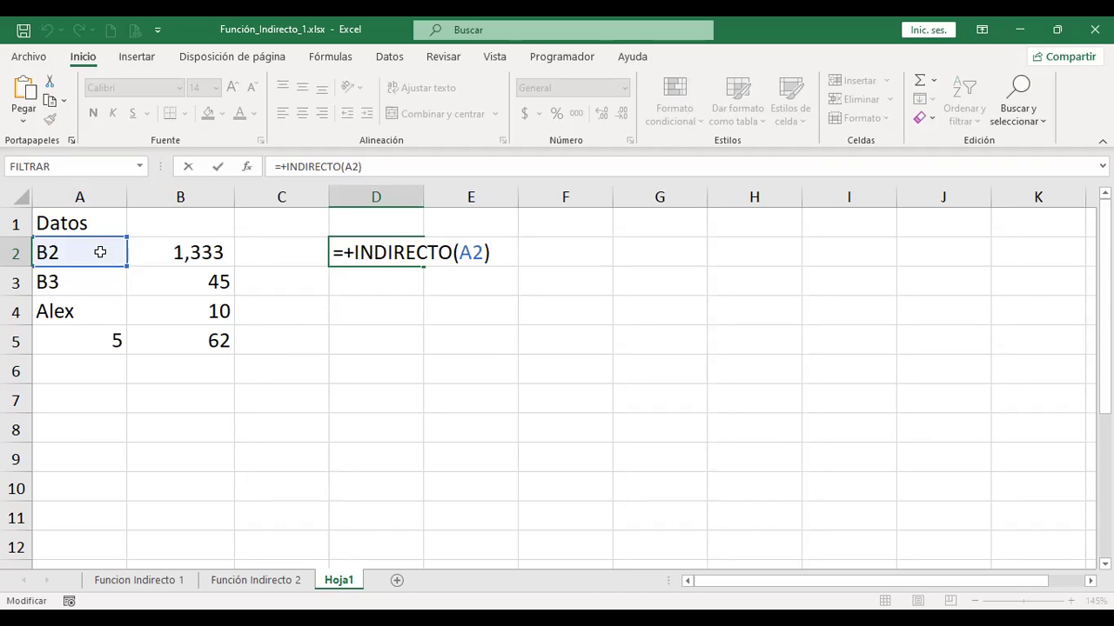
pyautogui.press('Return')
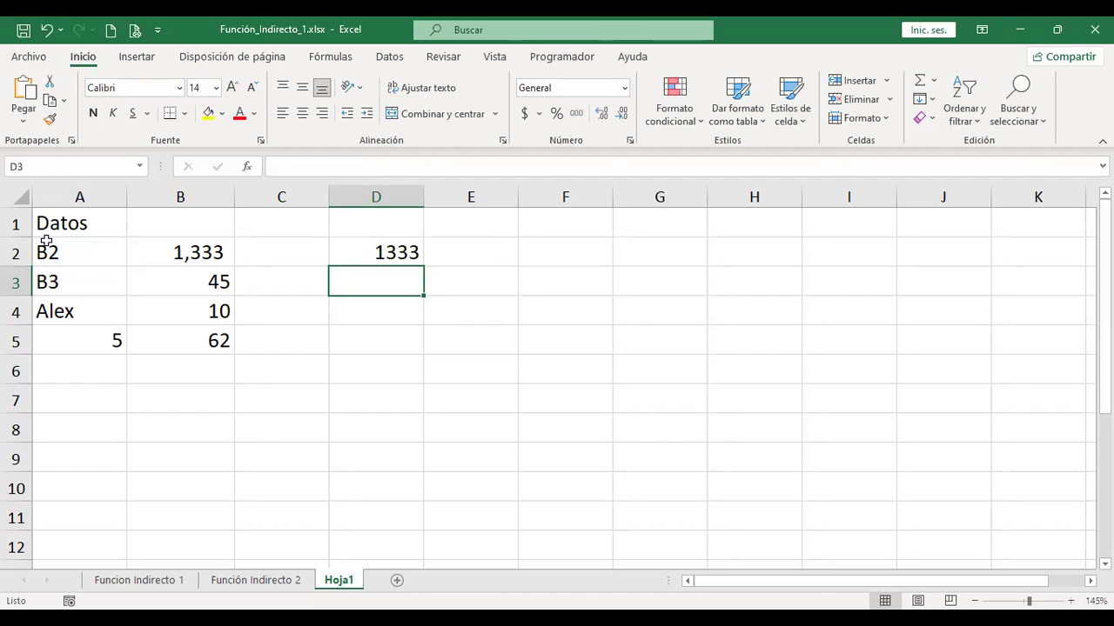
pyautogui.click(168, 253)
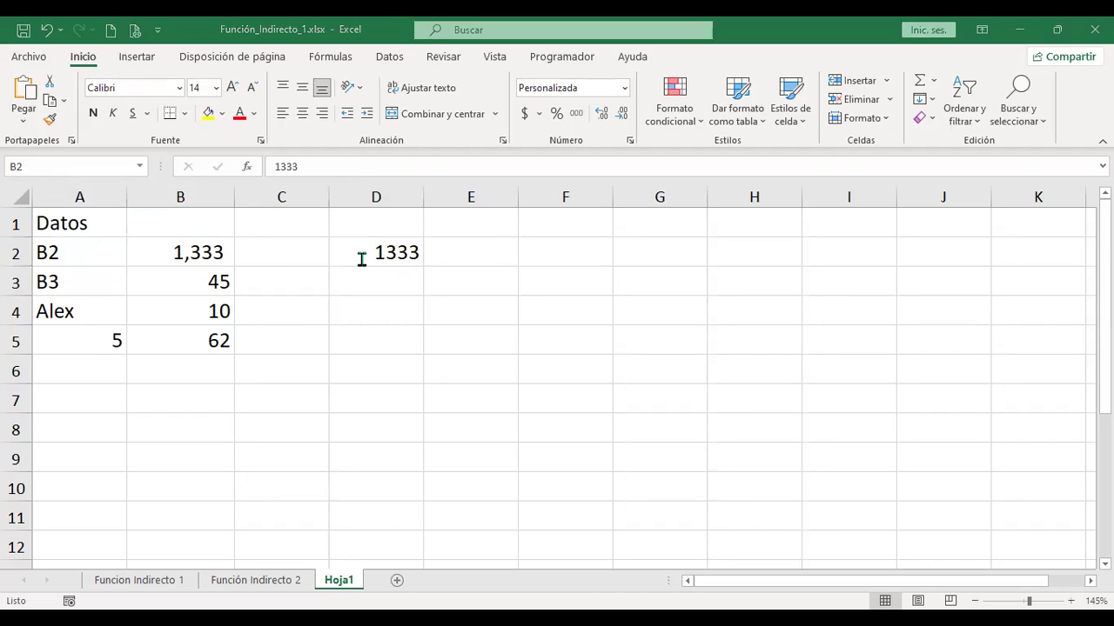
# Enter the formula +INDIRECTO(A3) in D3 to return the value of the cell referenced in A3
pyautogui.press('Return')
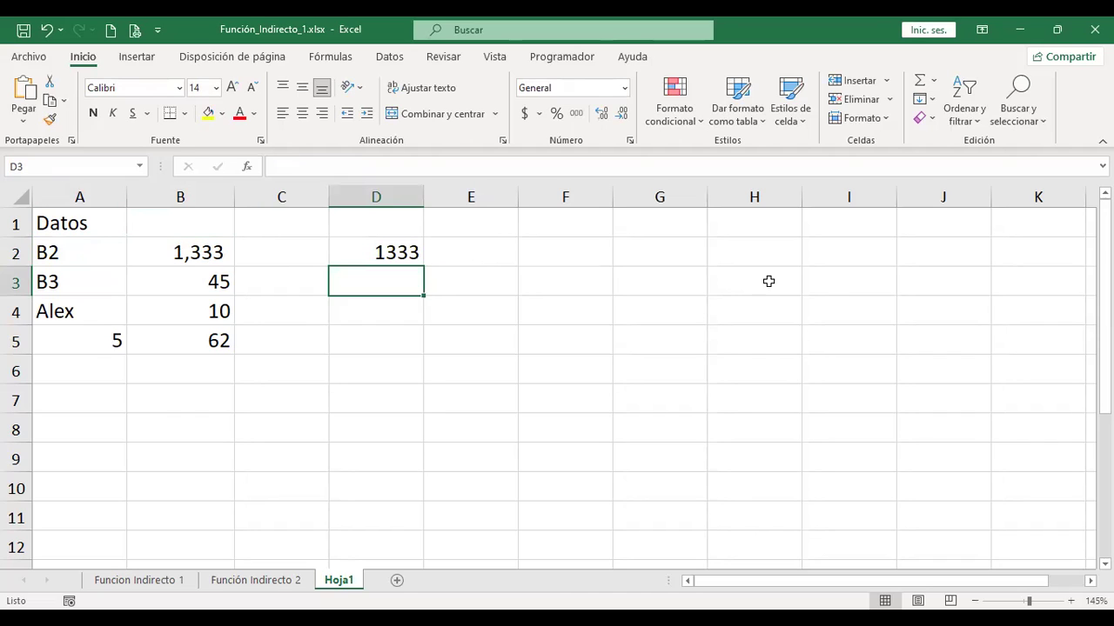
pyautogui.write('+')
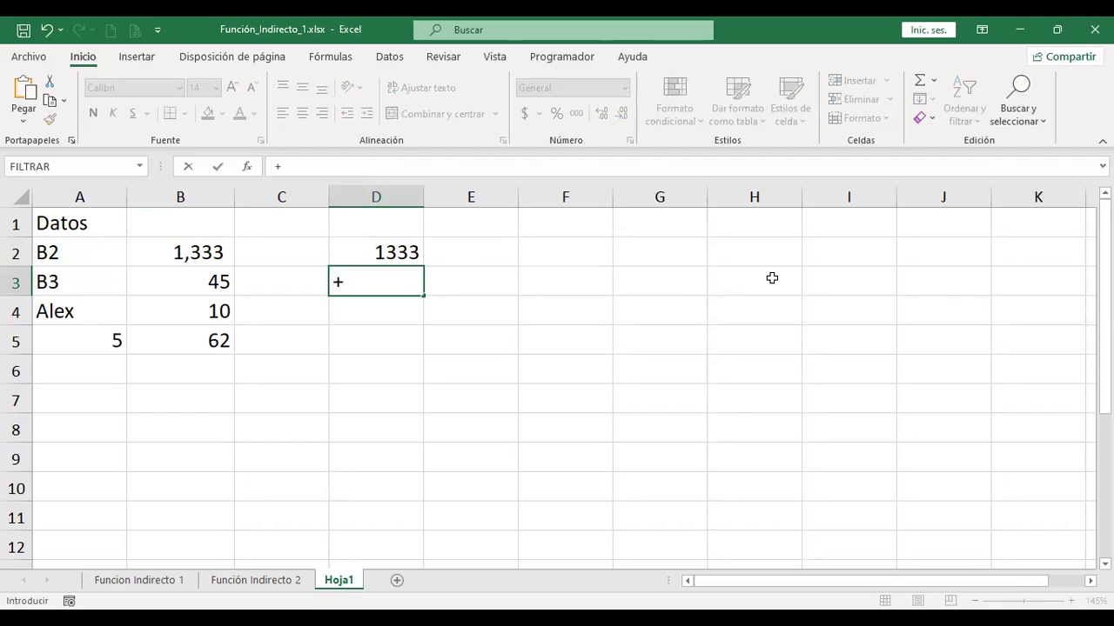
pyautogui.write('indire')
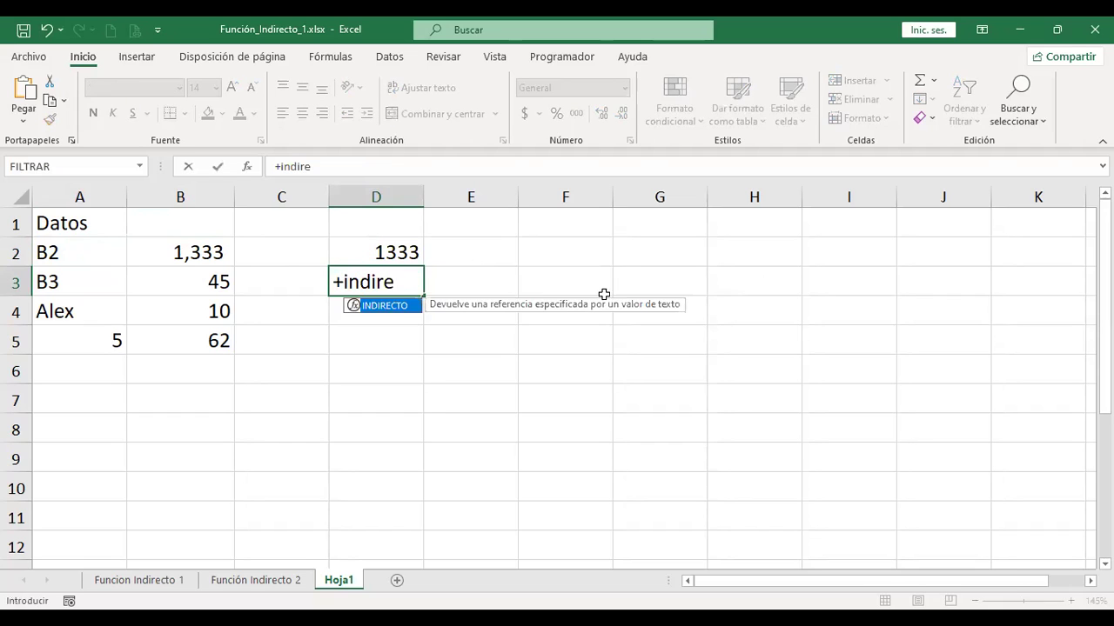
pyautogui.doubleClick(413, 309)
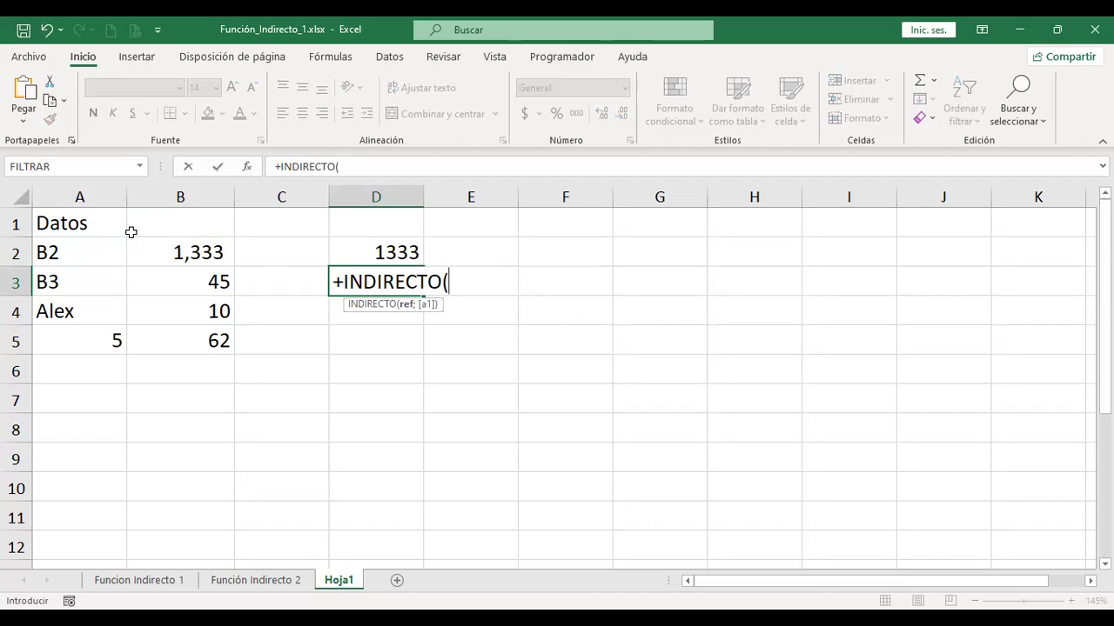
pyautogui.click(78, 279)
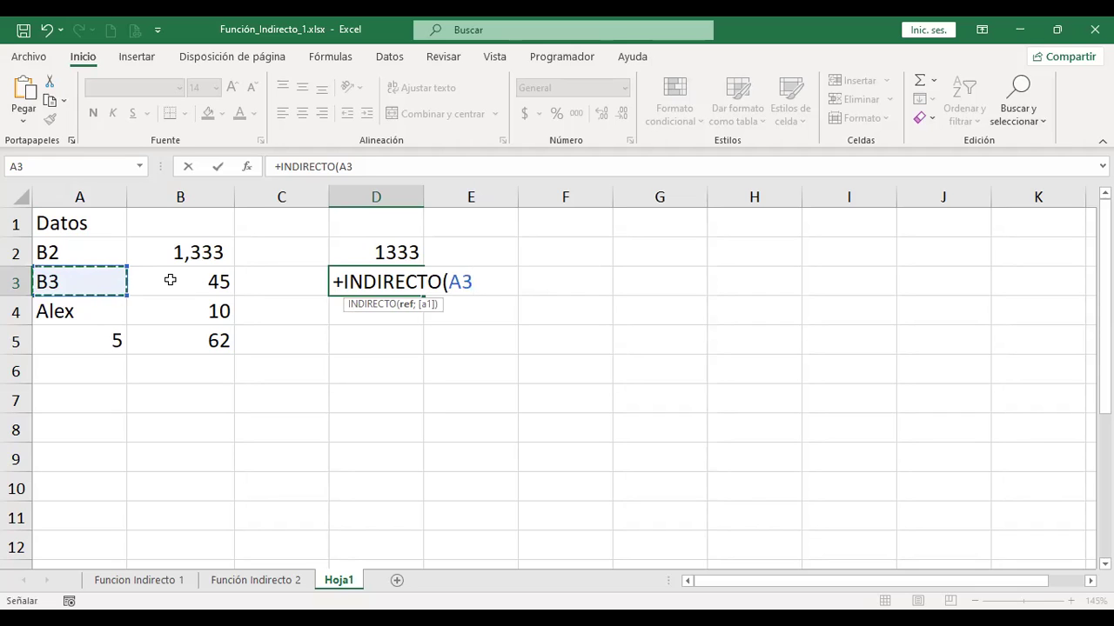
pyautogui.hotkey('ctrl', 'Return')
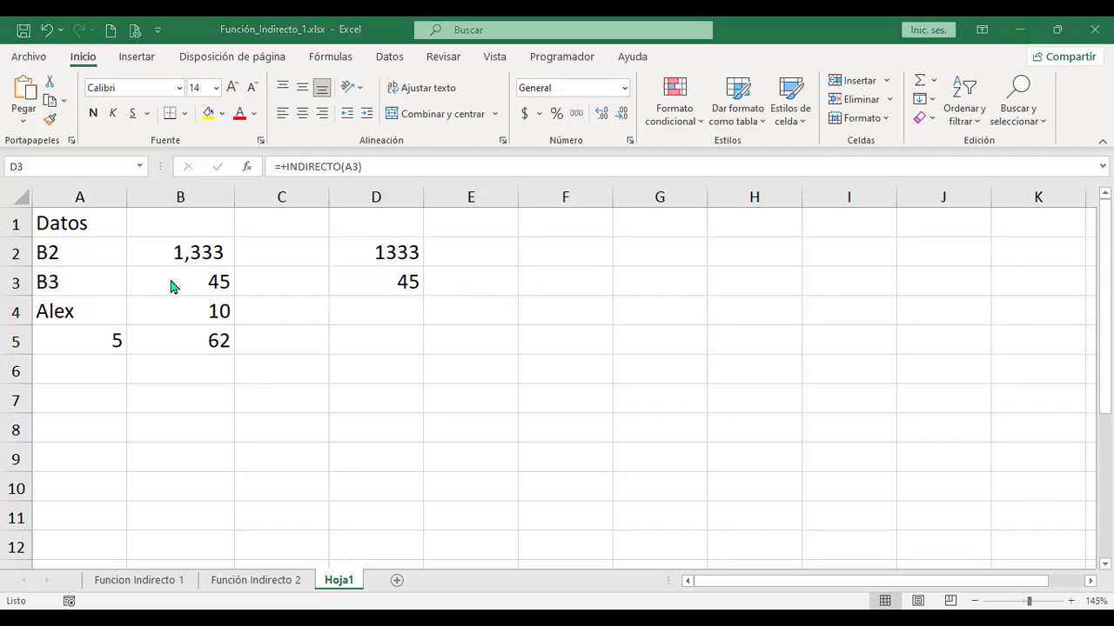
# Enter the formula +INDIRECTO(A4) in D4 to return the named cell's value, and select B4 to compare its name
pyautogui.click(368, 309)
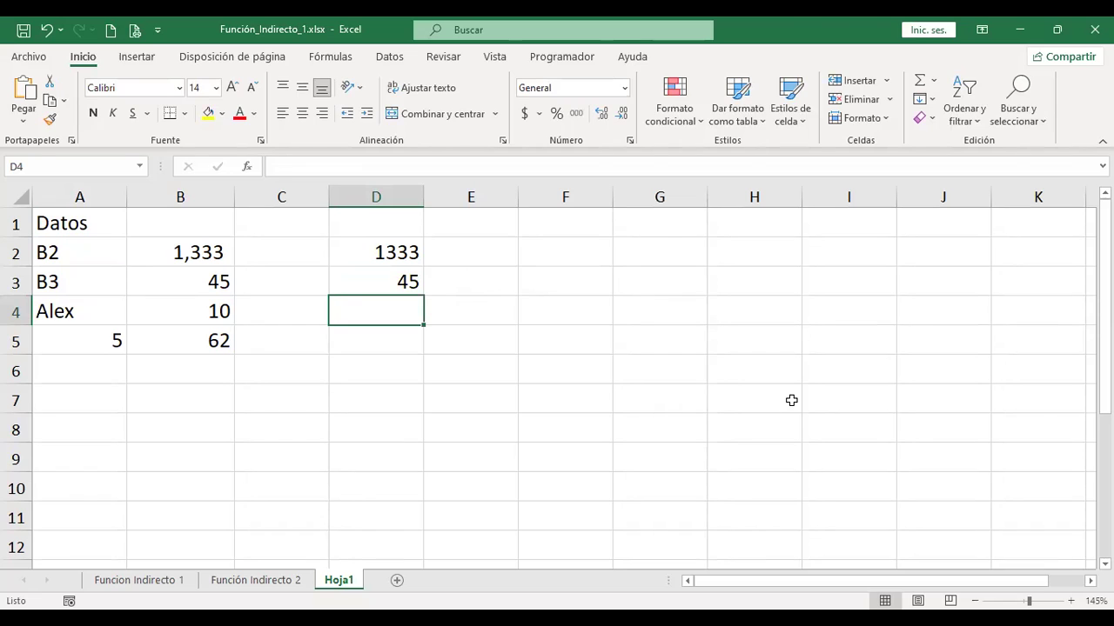
pyautogui.write('+inire')
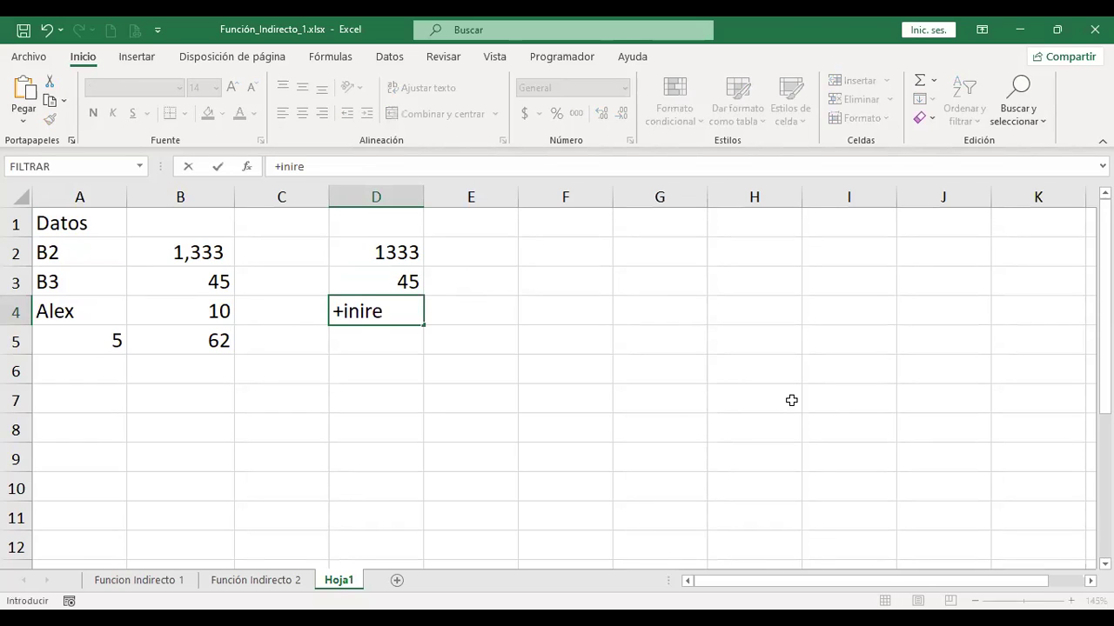
pyautogui.press('BackSpace')
pyautogui.press('BackSpace')
pyautogui.press('BackSpace')
pyautogui.write('dire')
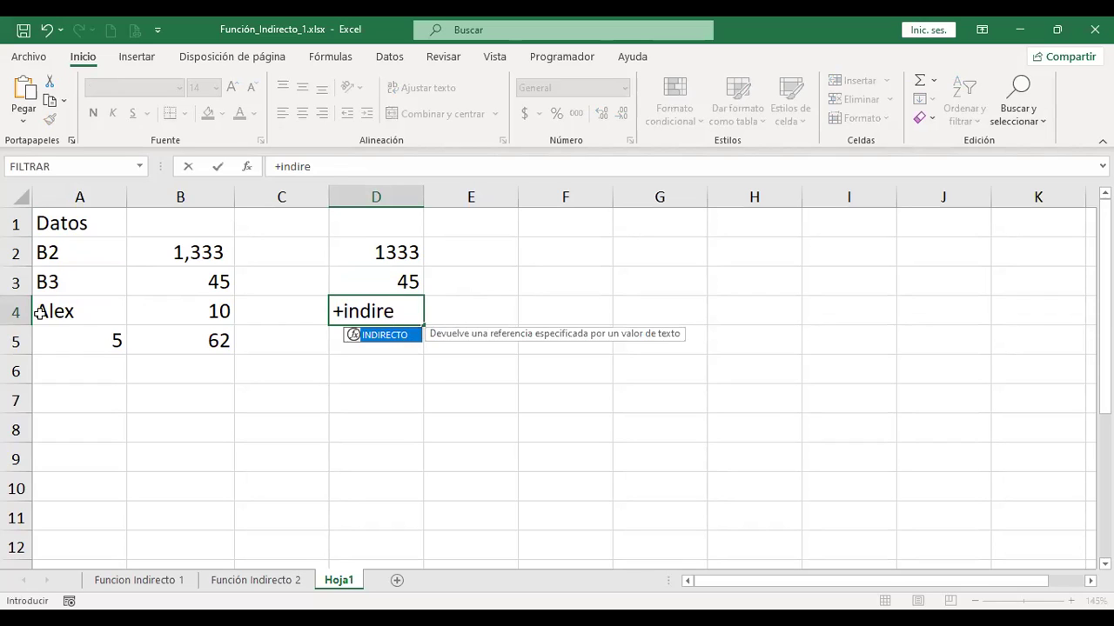
pyautogui.press('Tab')
pyautogui.click(73, 312)
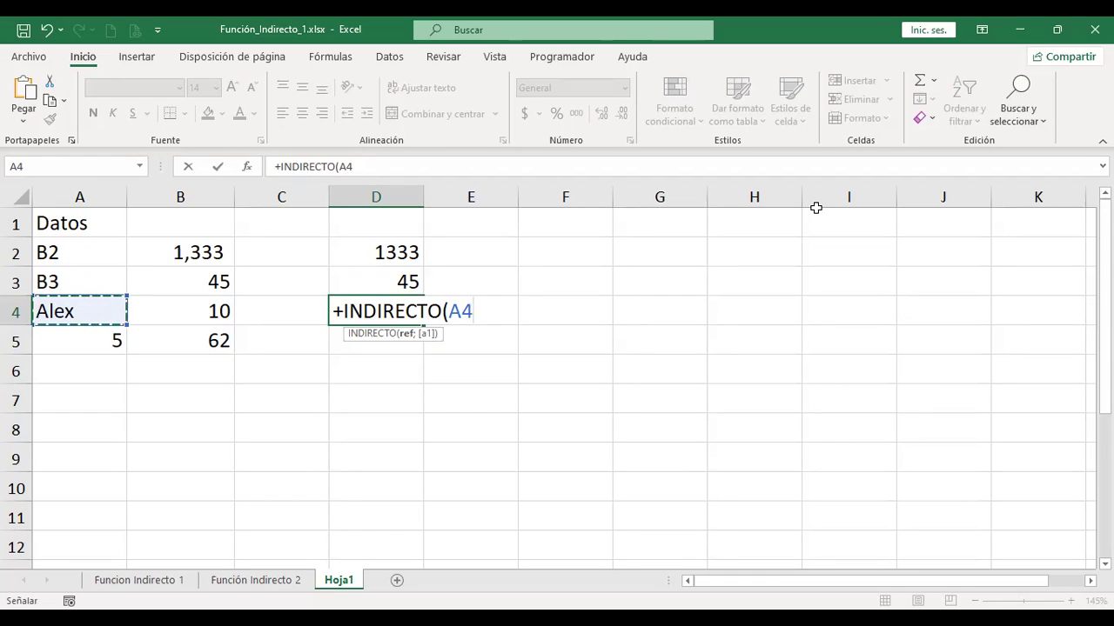
pyautogui.press('Return')
pyautogui.press('Up')
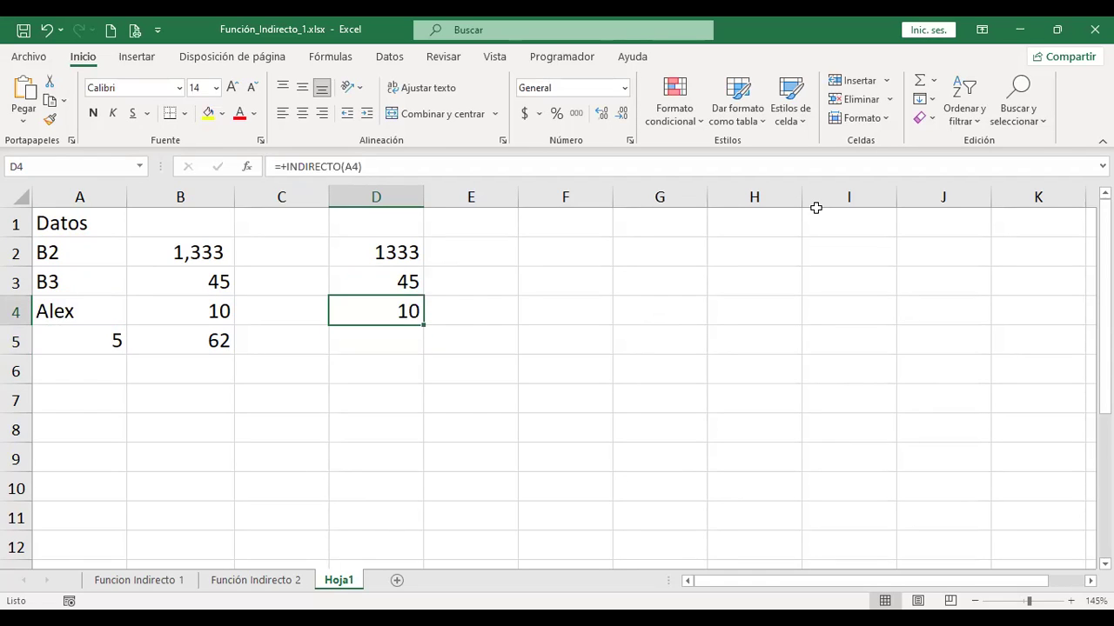
pyautogui.press('Left')
pyautogui.press('Left')
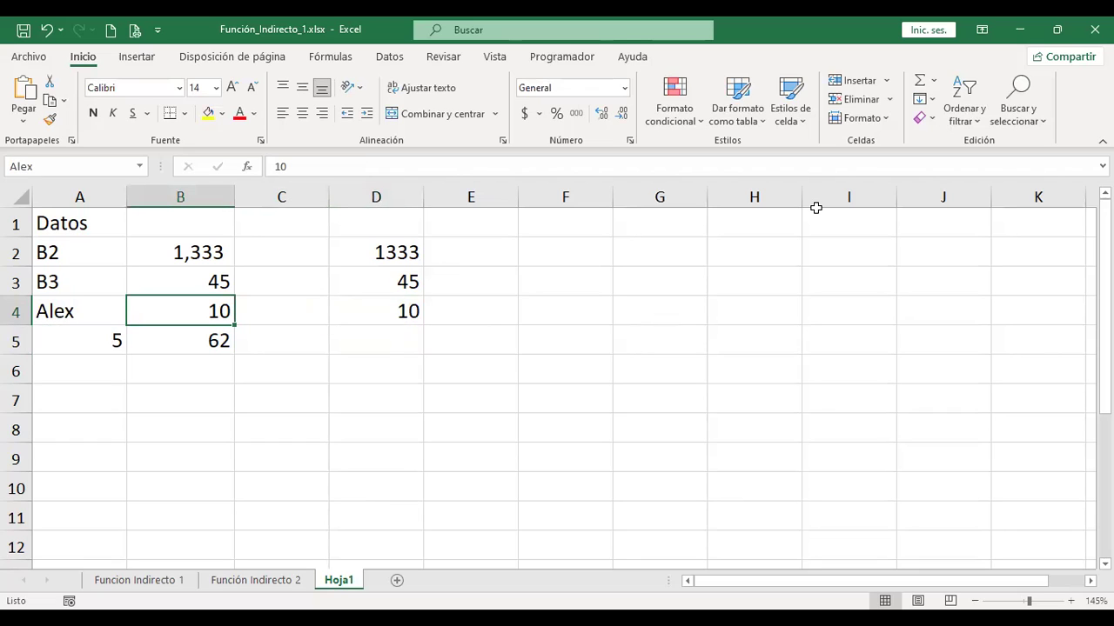
# Inspect the formula in D4 and its reference to A4, comparing its result with the named cell B4
pyautogui.press('Right')
pyautogui.press('Right')
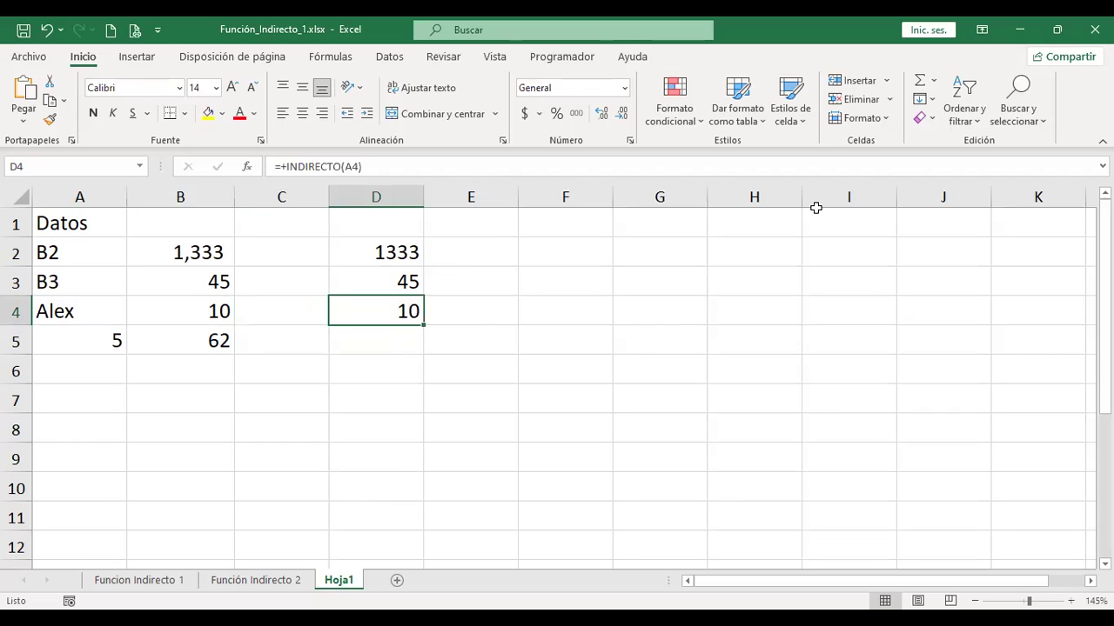
pyautogui.press('F2')
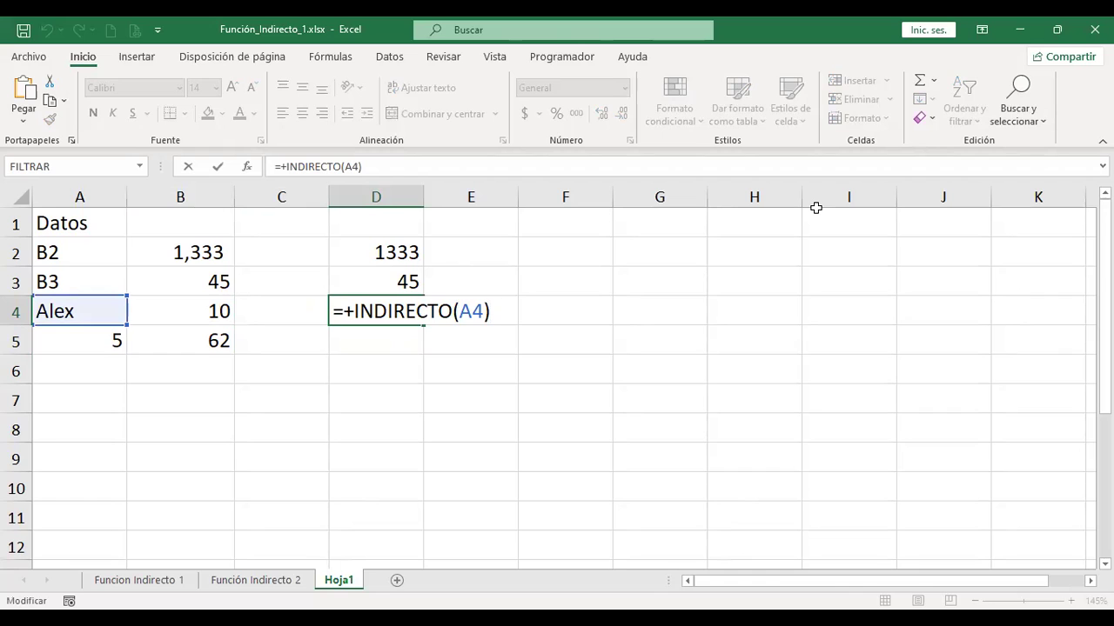
pyautogui.press('Return')
pyautogui.press('Up')
pyautogui.press('Left')
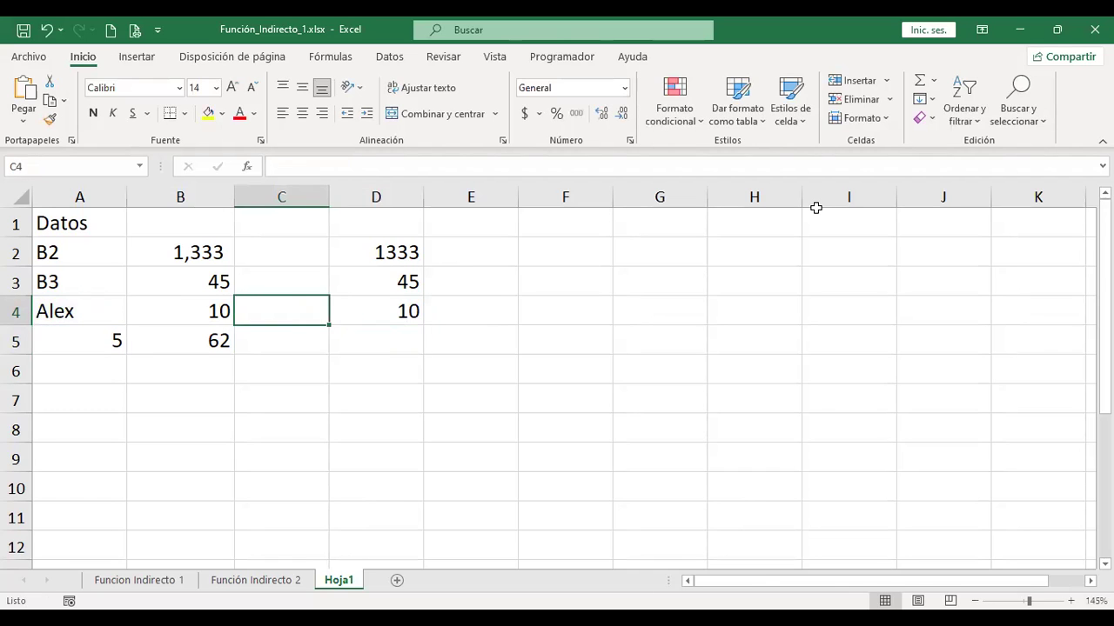
pyautogui.press('Left')
pyautogui.press('Right')
pyautogui.press('Right')
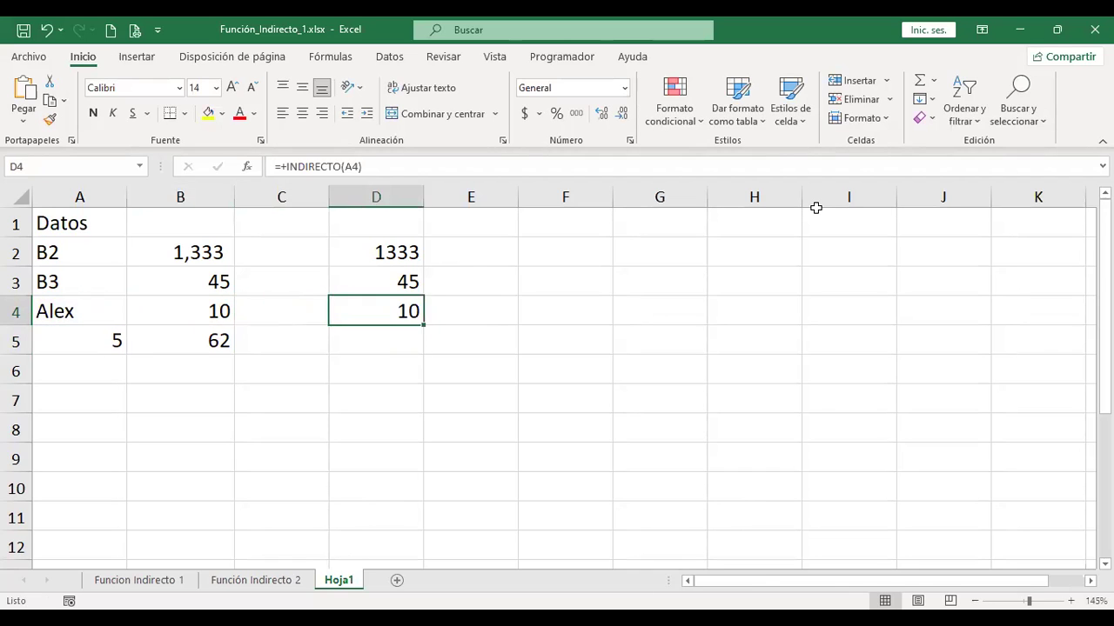
# Enter the formula +INDIRECTO("B"&A5) in D5 to return the column B value at the row number in A5
pyautogui.press('Down')
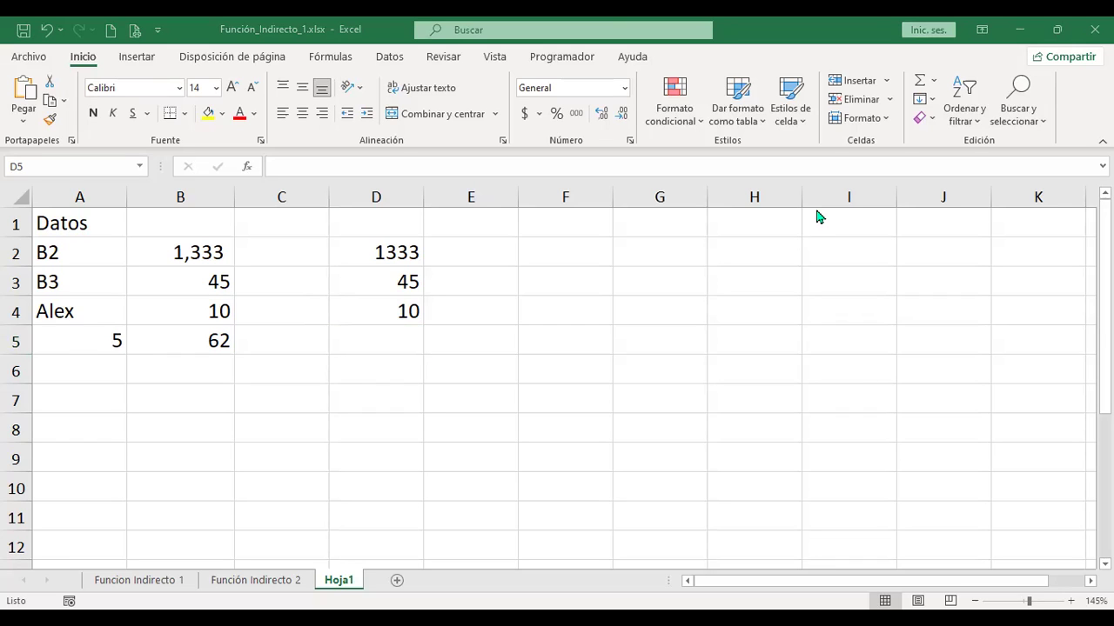
pyautogui.write('+')
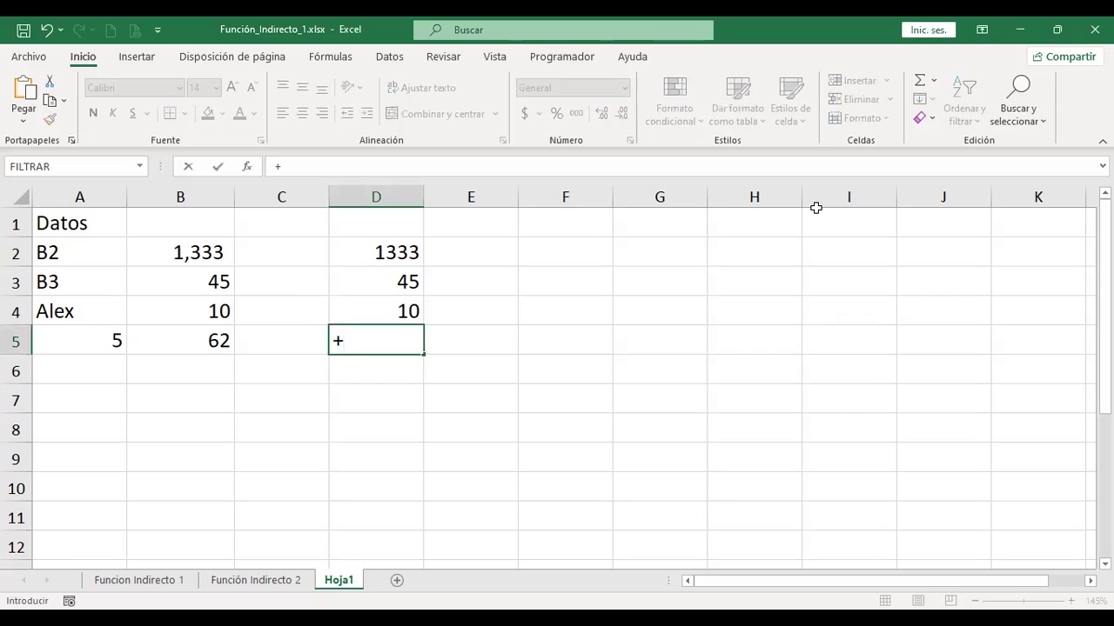
pyautogui.write('indire')
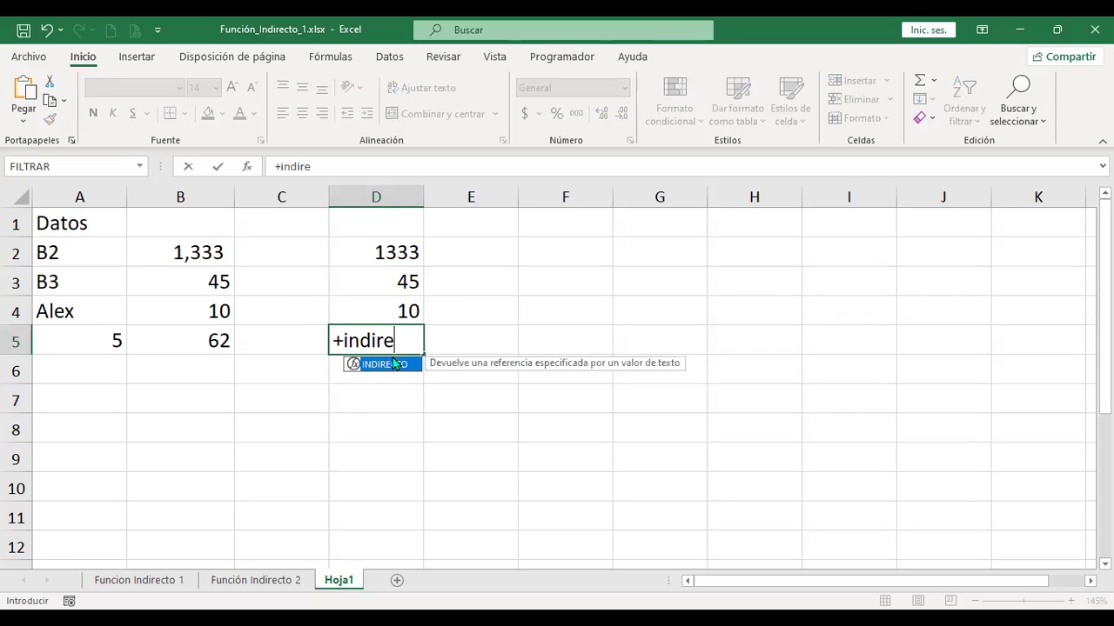
pyautogui.press('Tab')
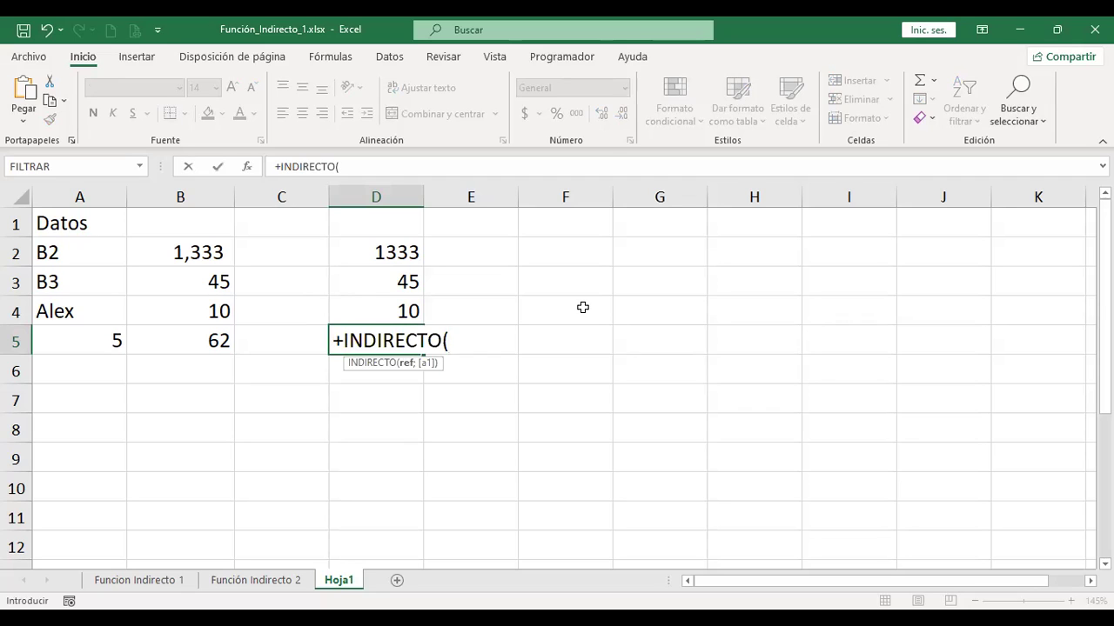
pyautogui.write('"B"&')
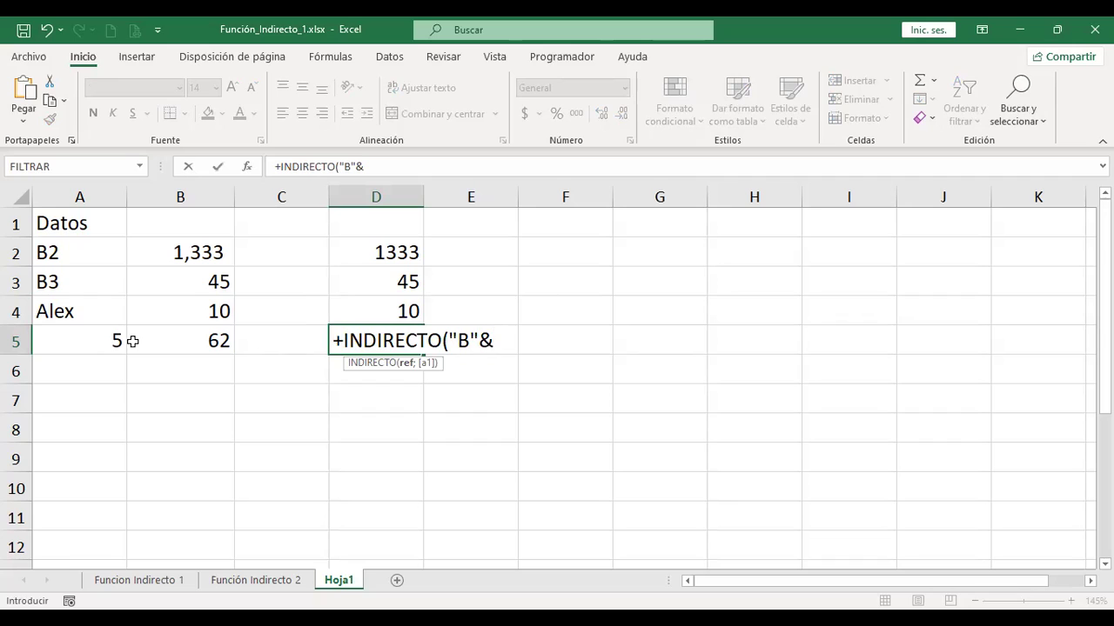
pyautogui.click(81, 337)
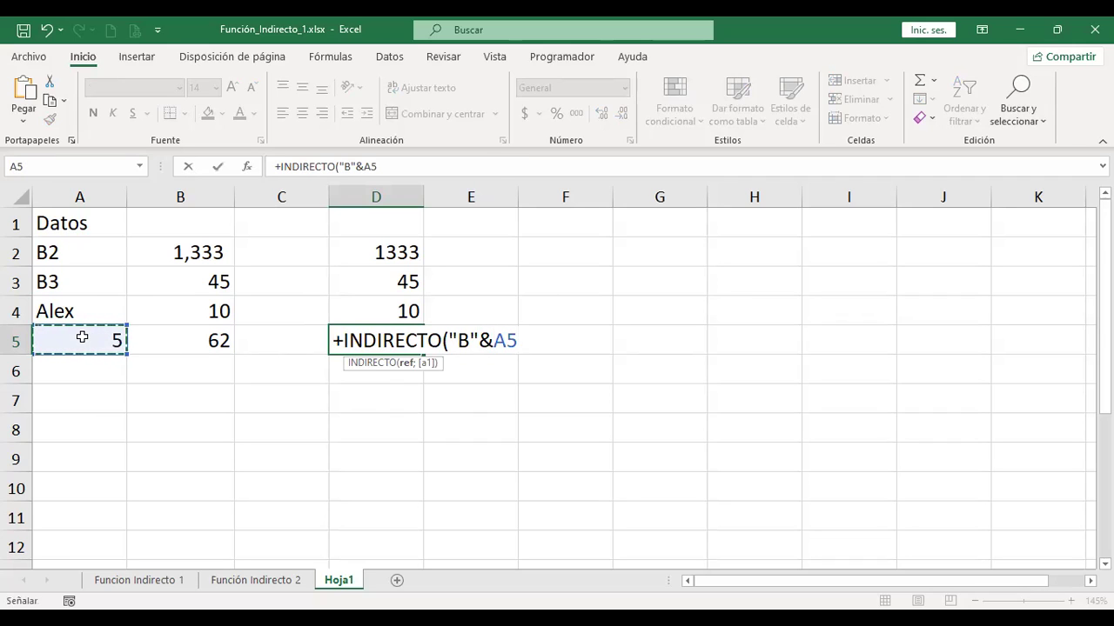
pyautogui.write(')')
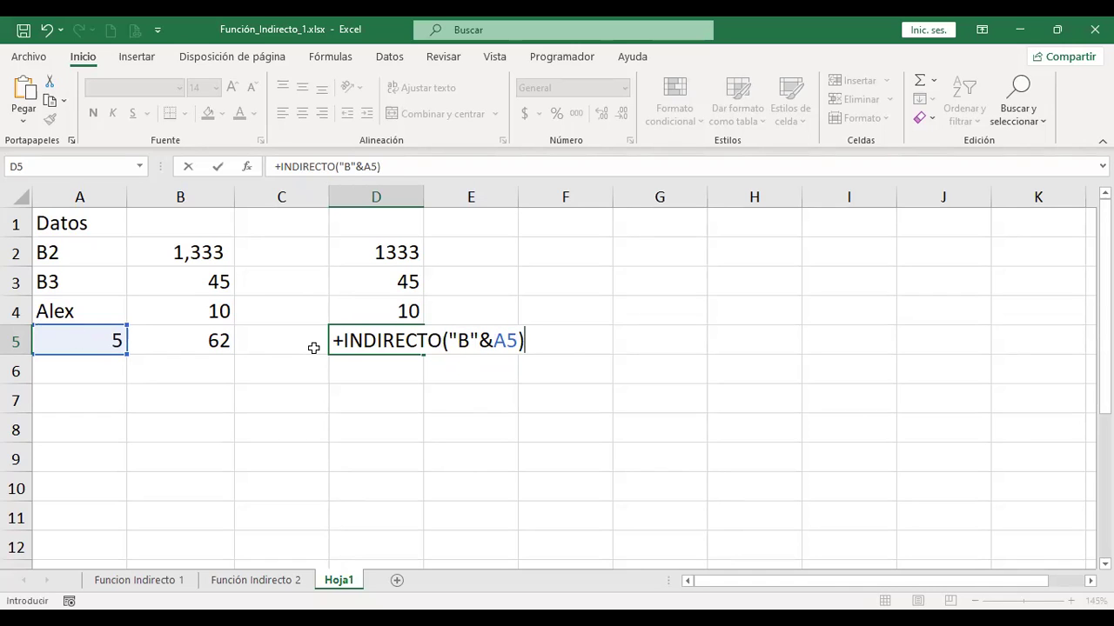
pyautogui.press('Return')
pyautogui.press('Up')
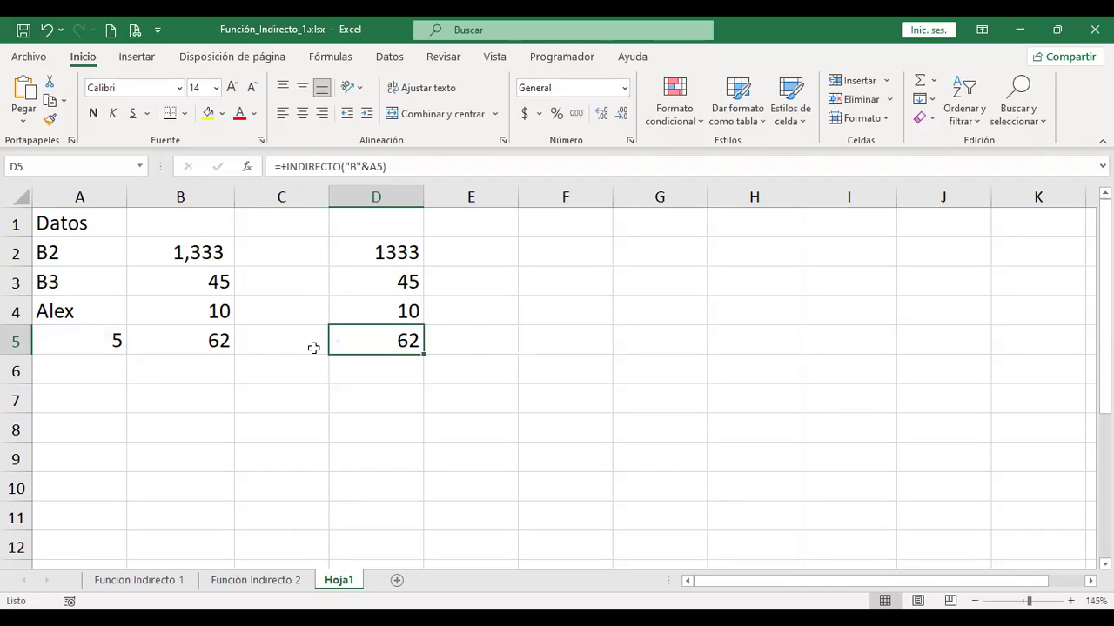
# Compare the result in D5 with B5 and inspect how its formula joins "B" with the number in A5
pyautogui.click(201, 332)
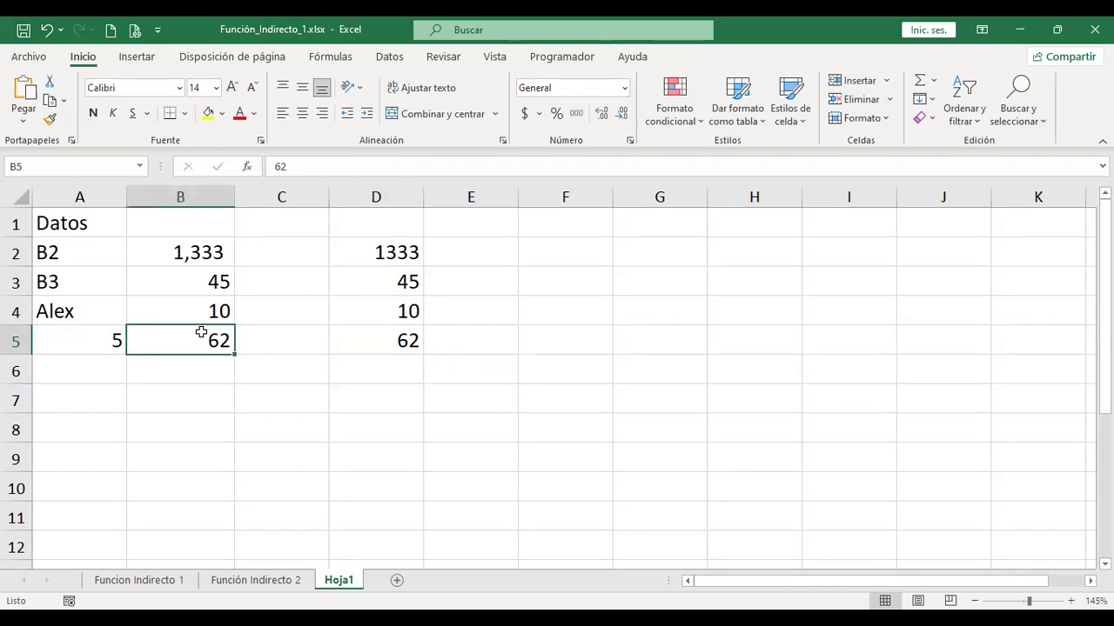
pyautogui.click(405, 340)
pyautogui.press('F2')
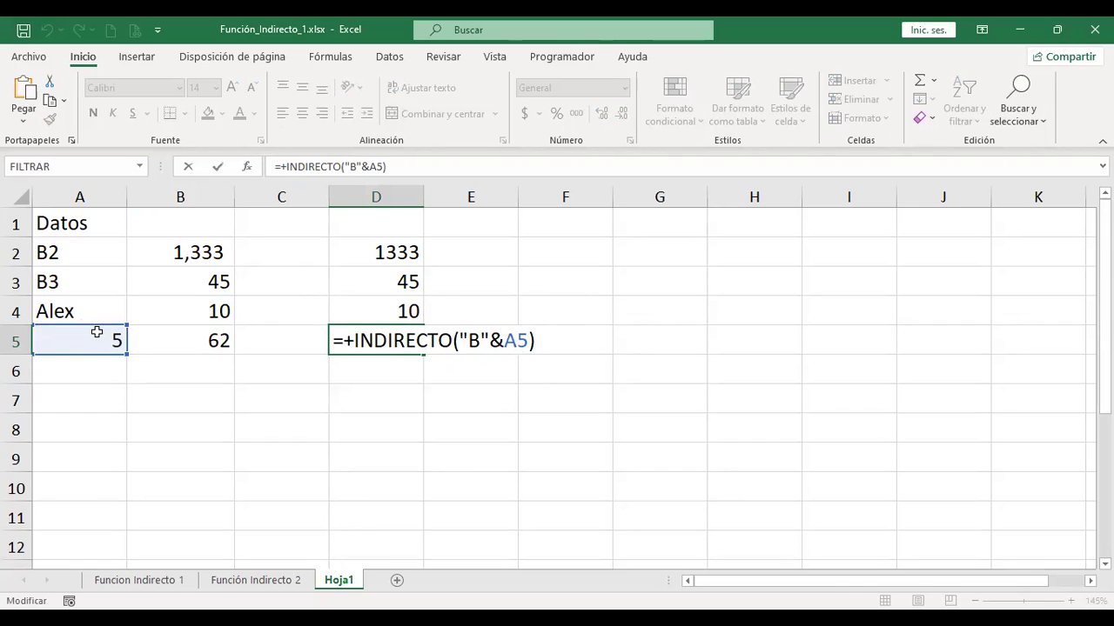
pyautogui.press('Return')
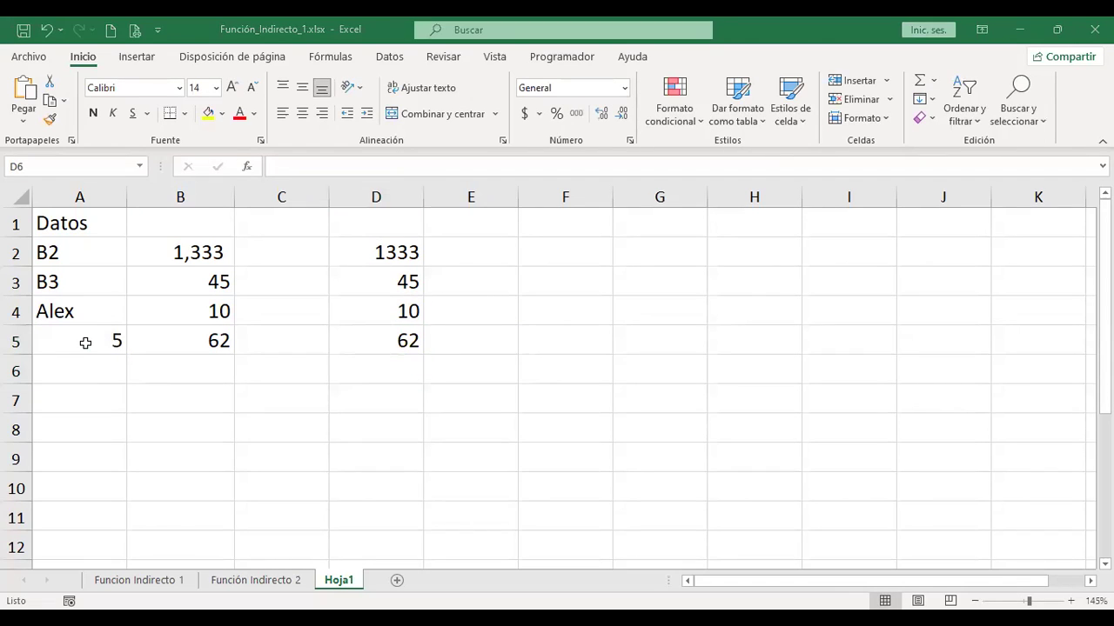
pyautogui.press('Up')
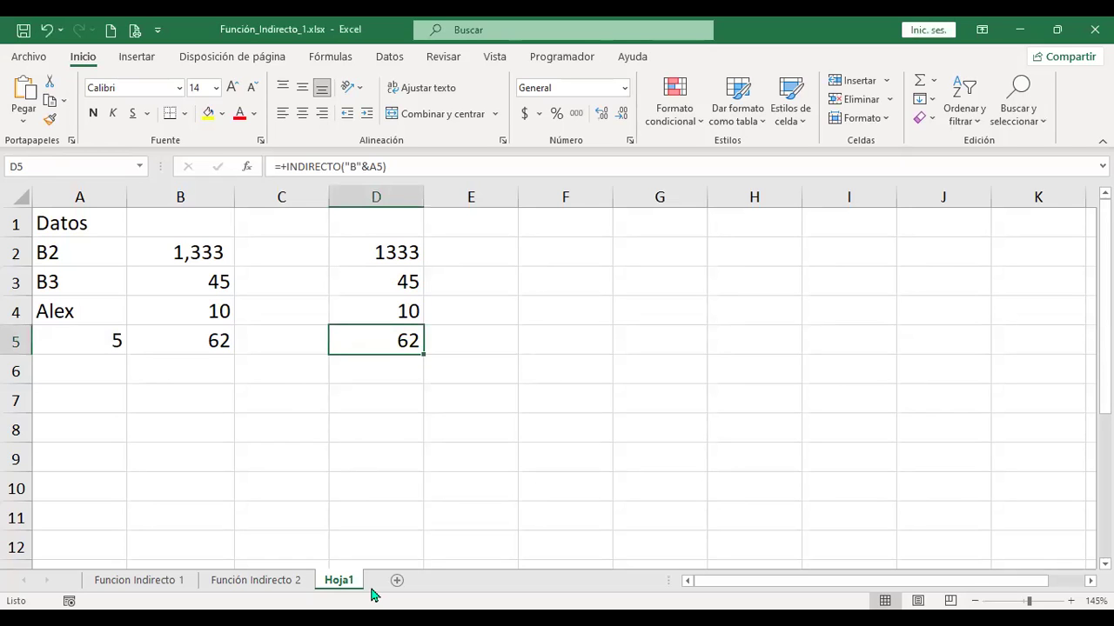
# Add a new sheet after Hoja1 and set the font size of all its cells to 14
pyautogui.click(397, 580)
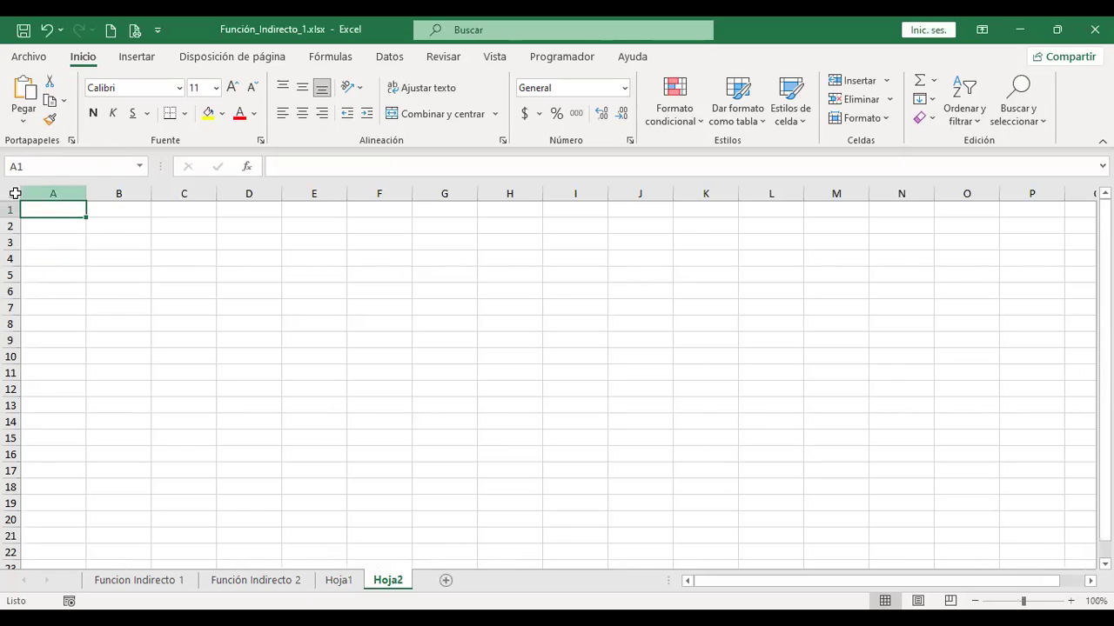
pyautogui.click(12, 193)
pyautogui.scroll(4, 343, 331)
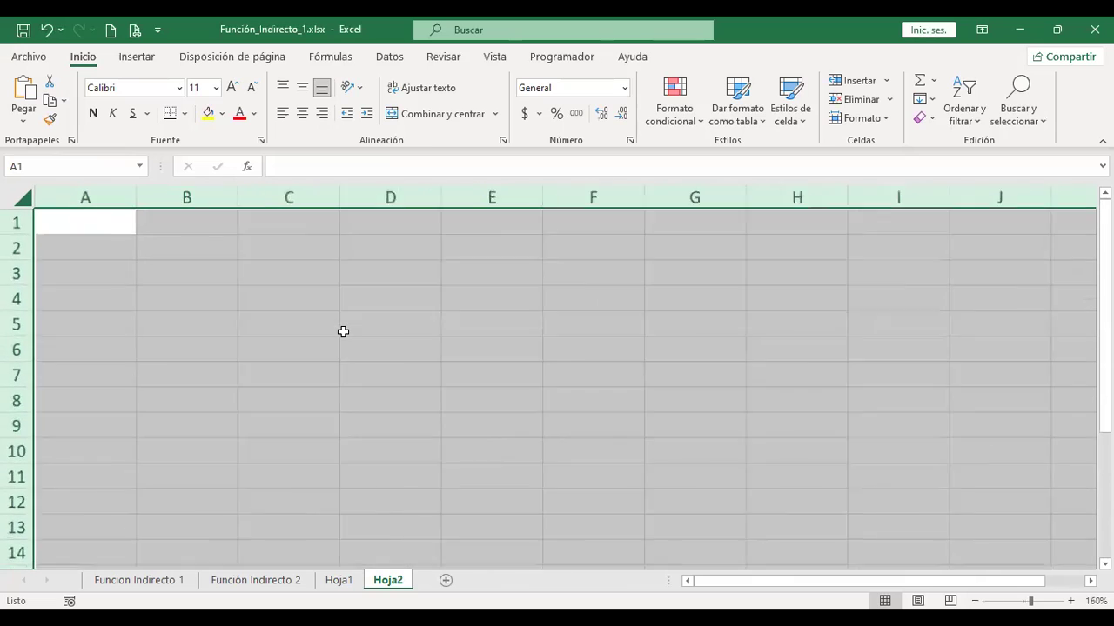
pyautogui.click(232, 87)
pyautogui.click(232, 87)
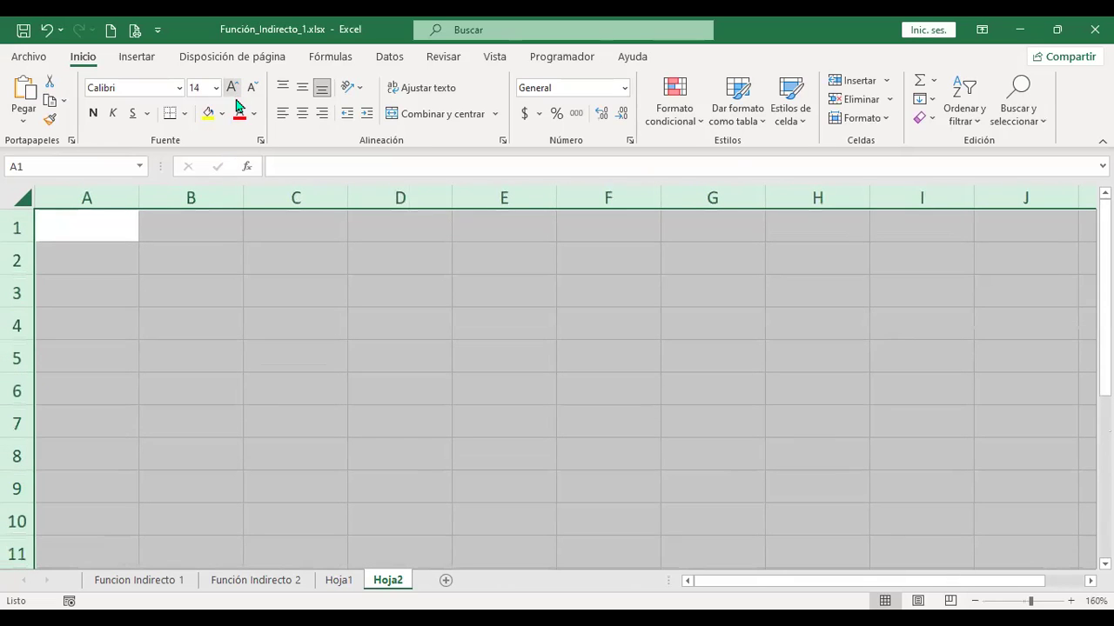
pyautogui.click(201, 223)
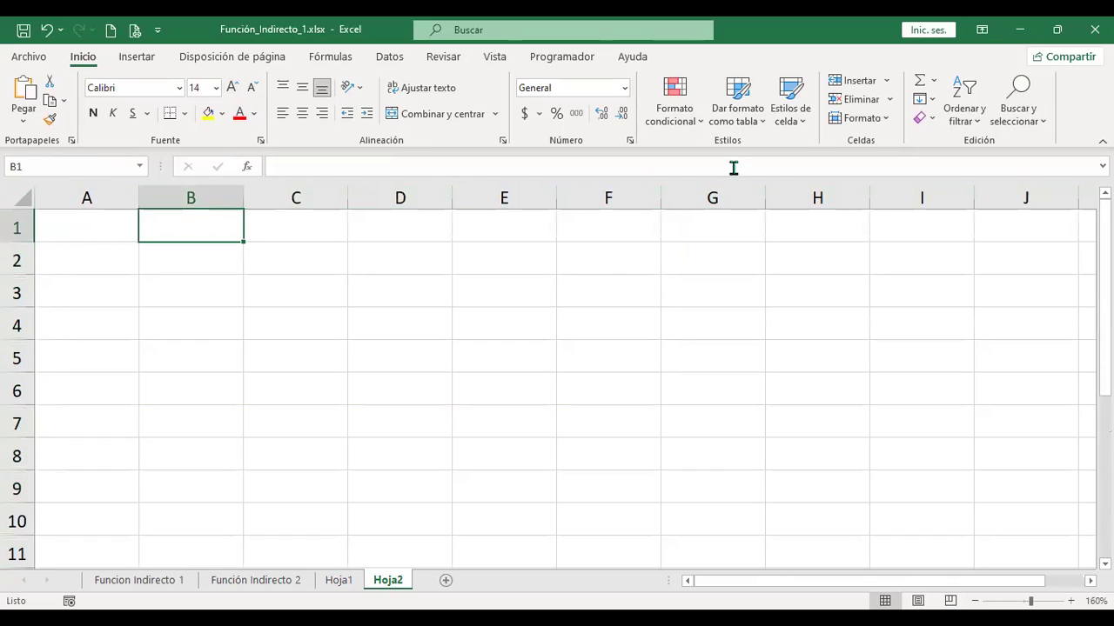
# Enter the value 100 in cell A5 of the new sheet
pyautogui.press('Left')
pyautogui.press('Down')
pyautogui.press('Down')
pyautogui.press('Down')
pyautogui.press('Down')
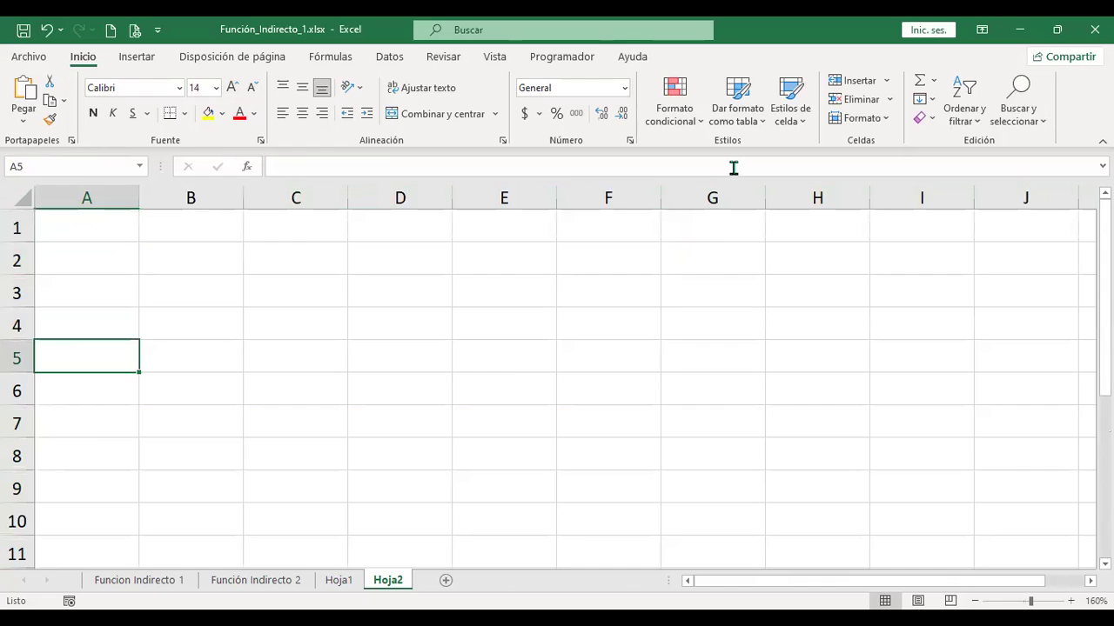
pyautogui.write('100')
pyautogui.press('Right')
# Enter the direct reference formula +A5 in cell B1
pyautogui.press('Up')
pyautogui.press('Up')
pyautogui.press('Up')
pyautogui.press('Up')
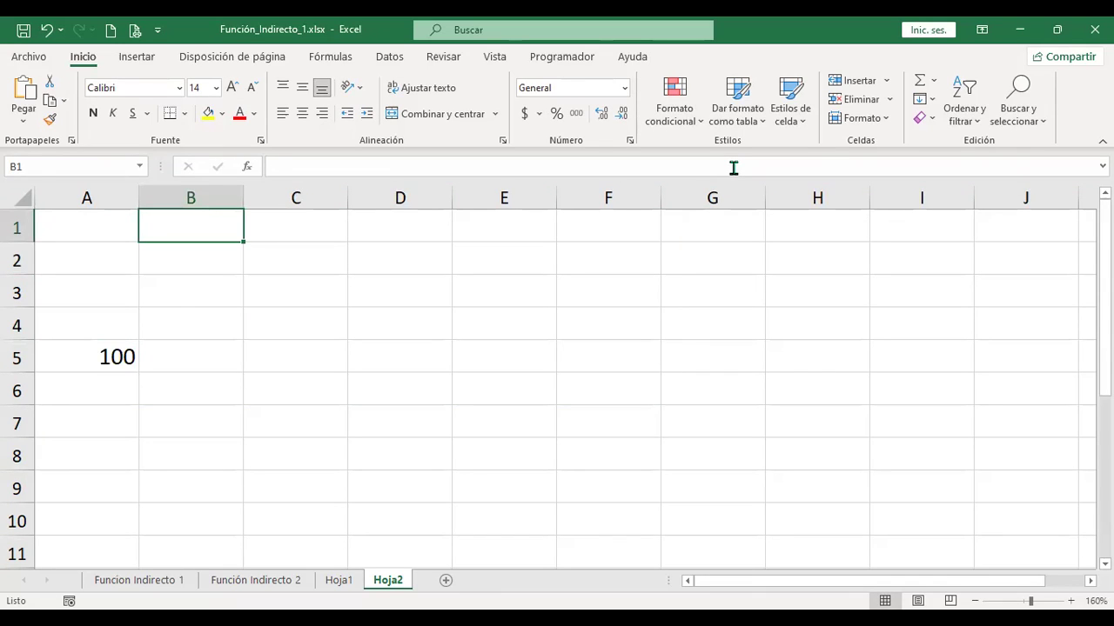
pyautogui.write('+')
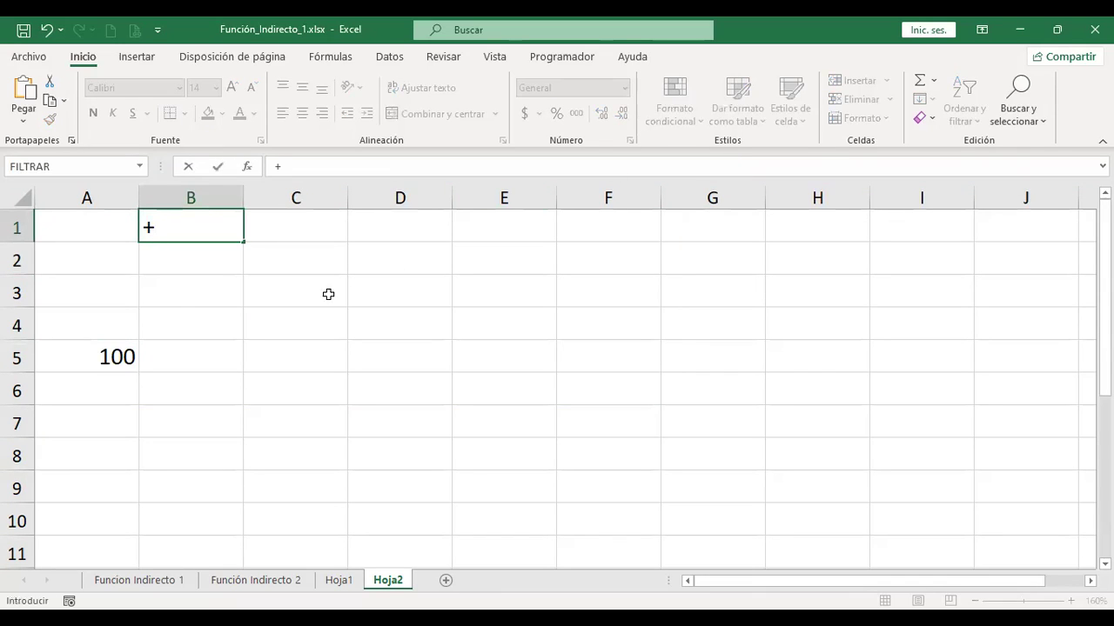
pyautogui.click(117, 357)
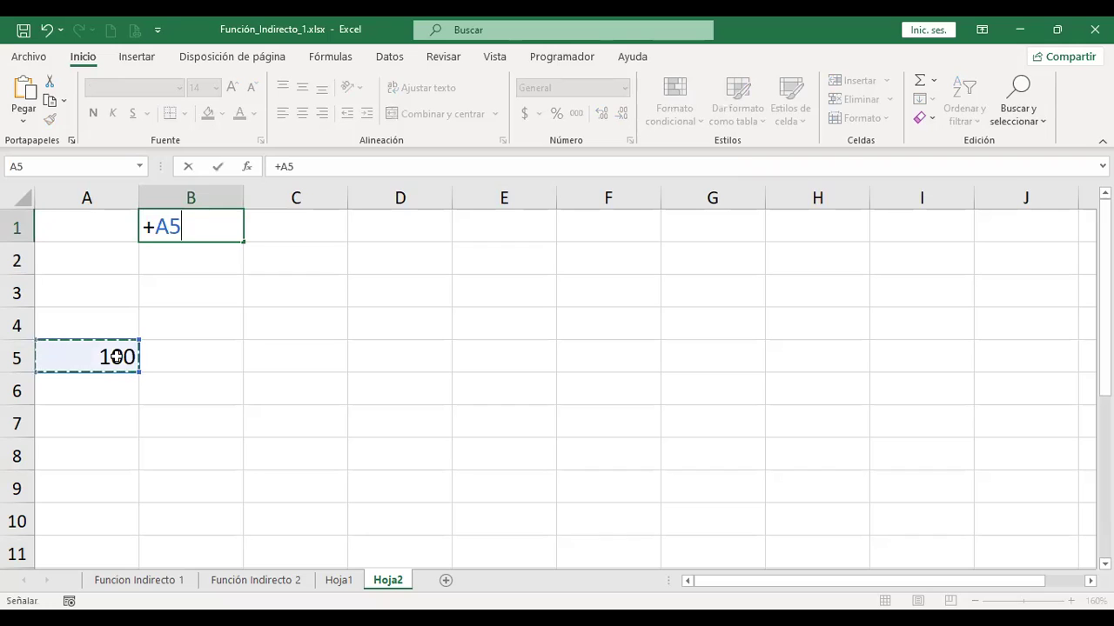
pyautogui.press('Return')
pyautogui.press('Up')
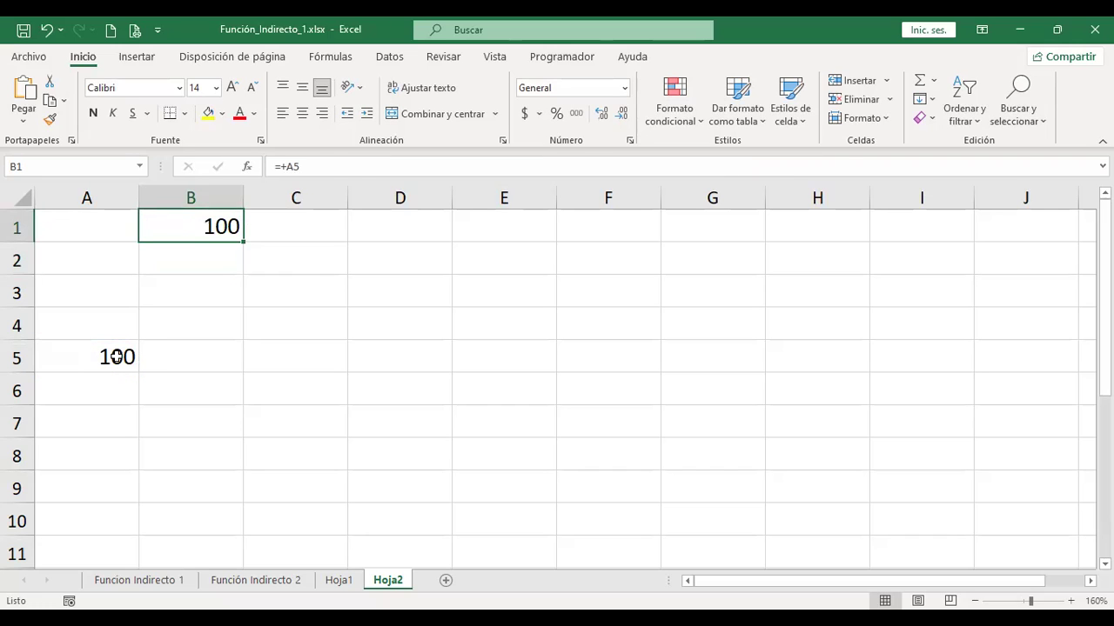
# Compare A5 with B1, set A5 to 120 to test the direct reference, and finish on B2
pyautogui.click(117, 357)
pyautogui.click(189, 232)
pyautogui.click(100, 355)
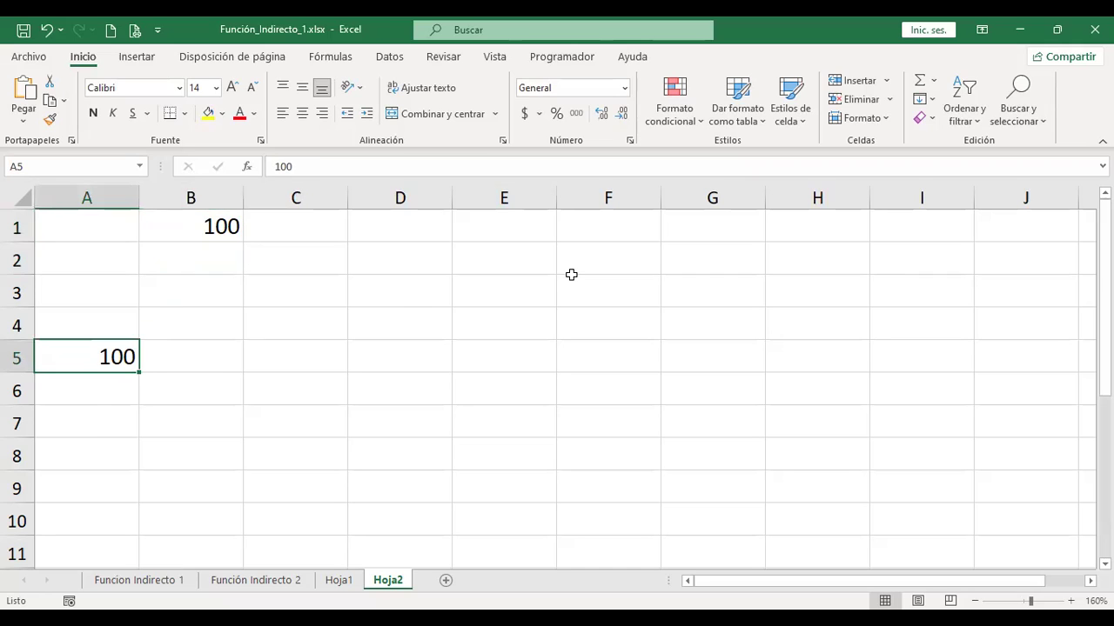
pyautogui.write('120')
pyautogui.press('Tab')
pyautogui.press('Up')
pyautogui.press('Up')
pyautogui.press('Up')
pyautogui.press('Up')
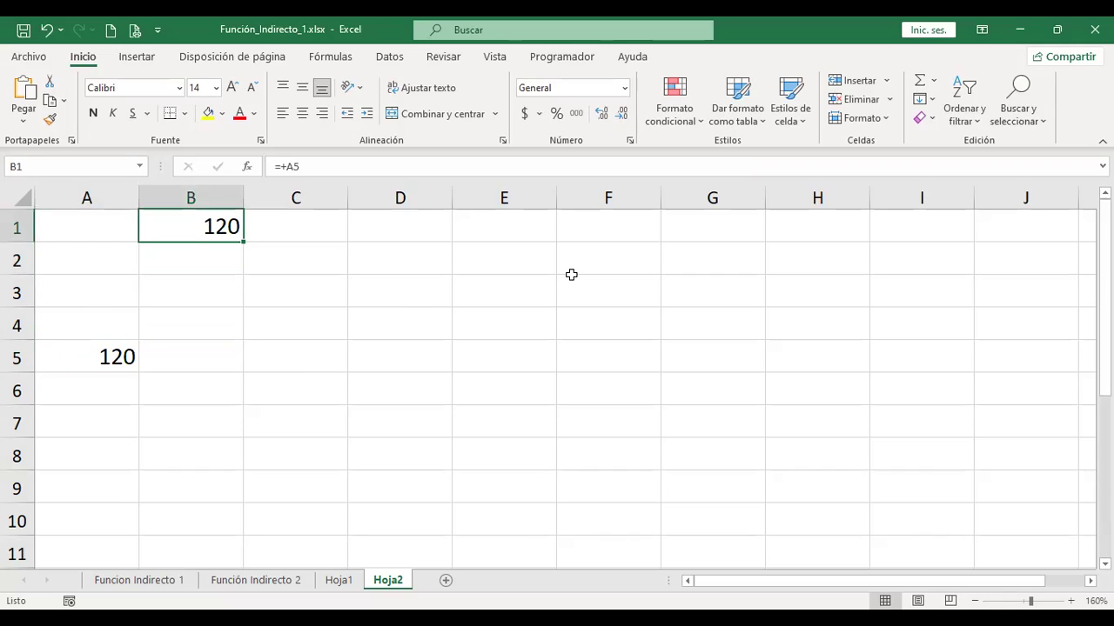
pyautogui.press('Down')
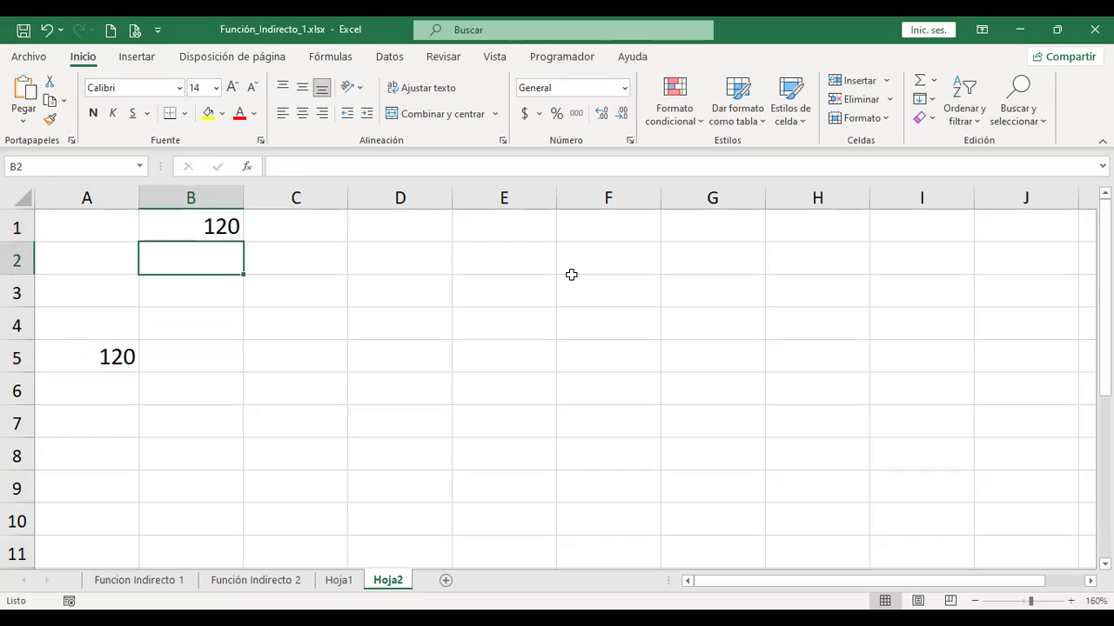
pyautogui.write('+')
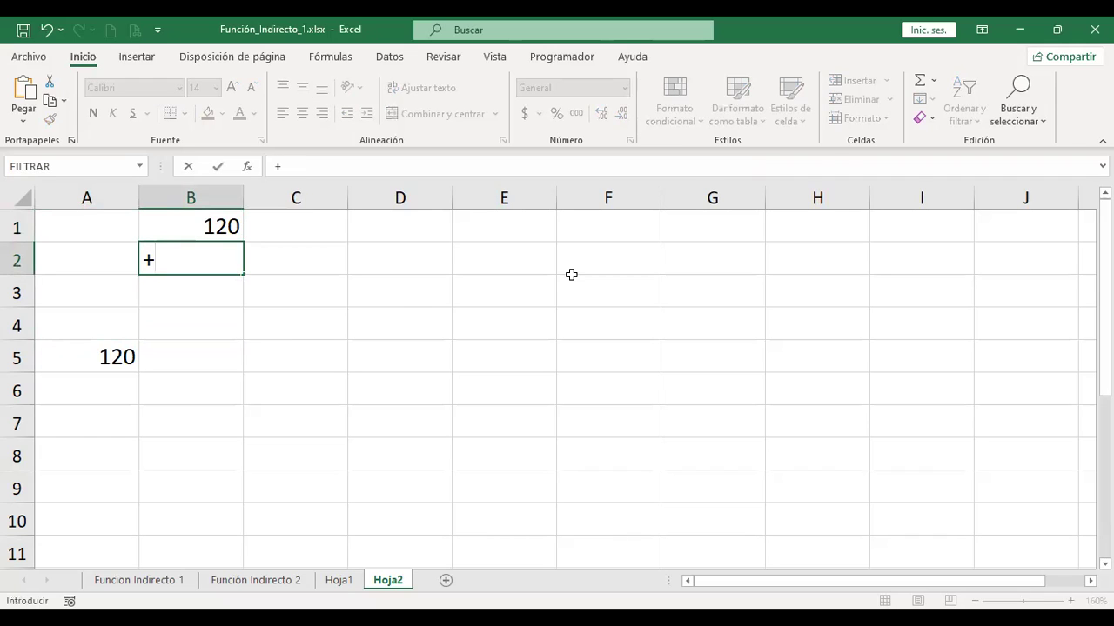
pyautogui.write('indire')
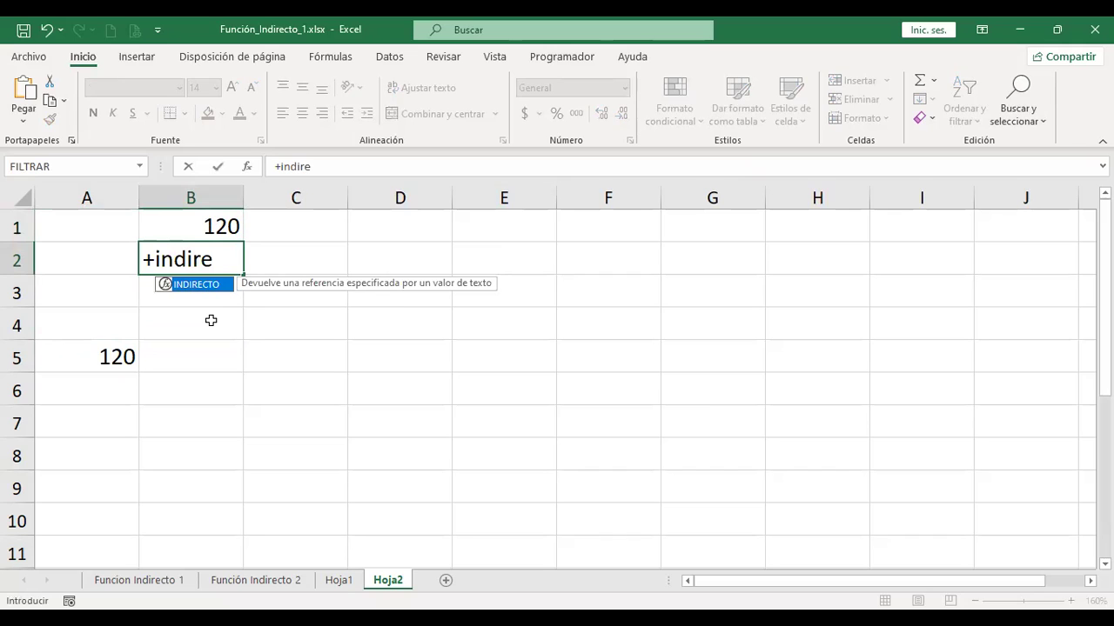
pyautogui.press('Escape')
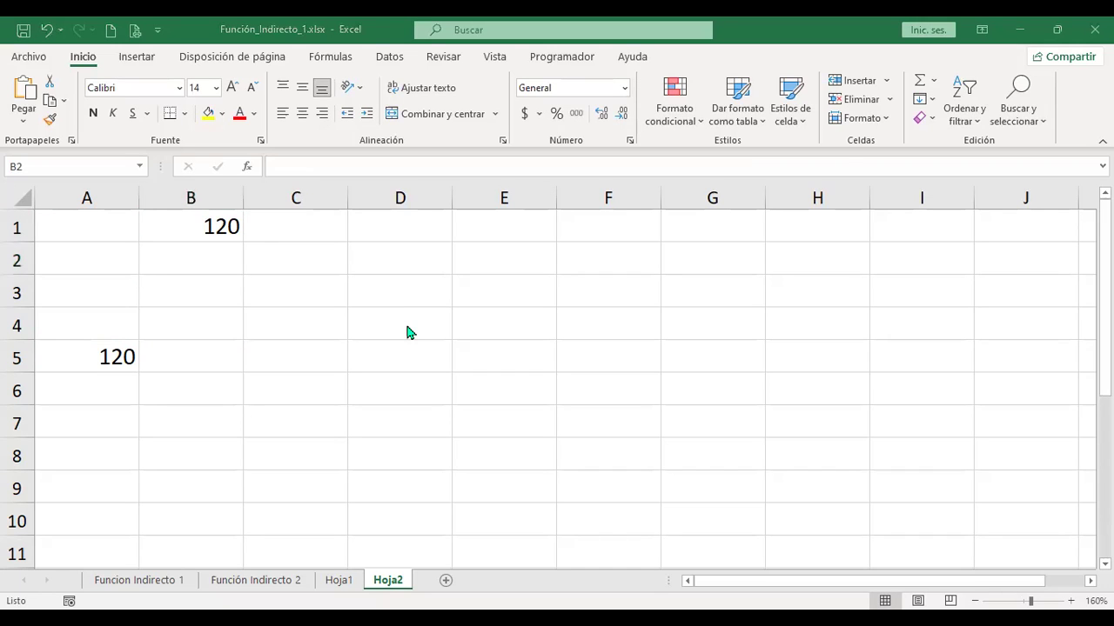
# Enter the formula +INDIRECTO(A5) in B2 and open it in edit mode to examine its reference
pyautogui.write('+')
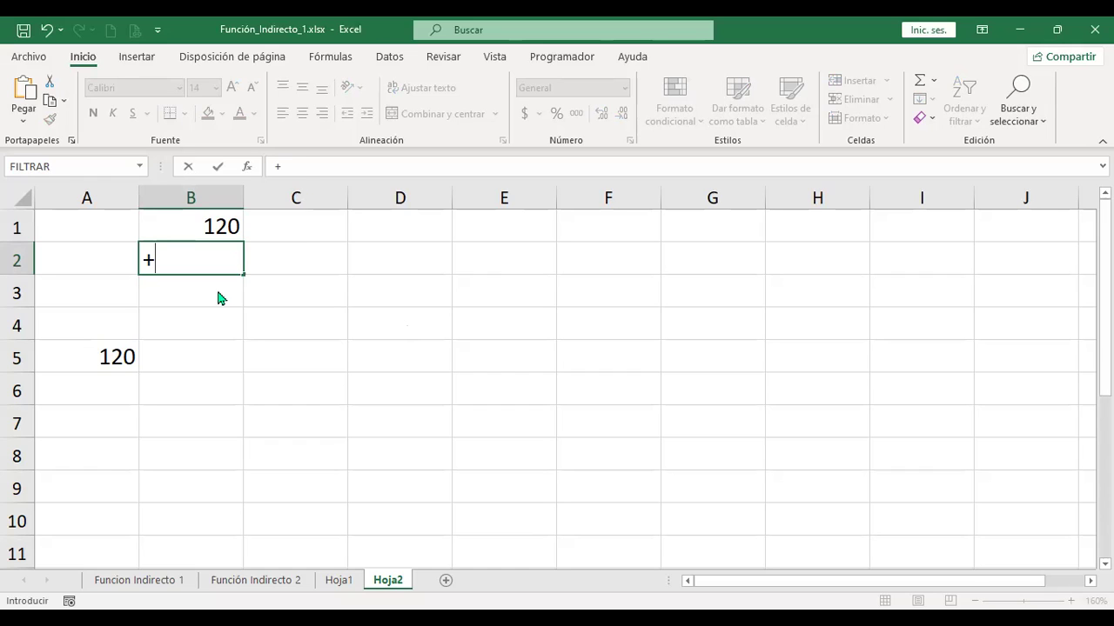
pyautogui.write('indire')
pyautogui.press('Tab')
pyautogui.click(86, 364)
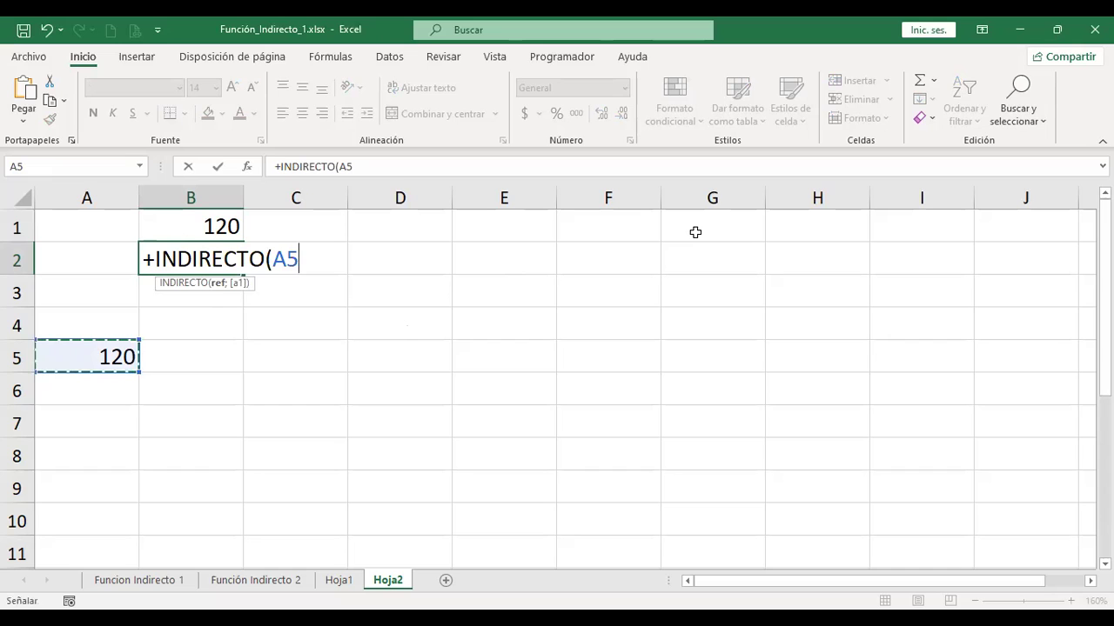
pyautogui.press('Return')
pyautogui.press('Up')
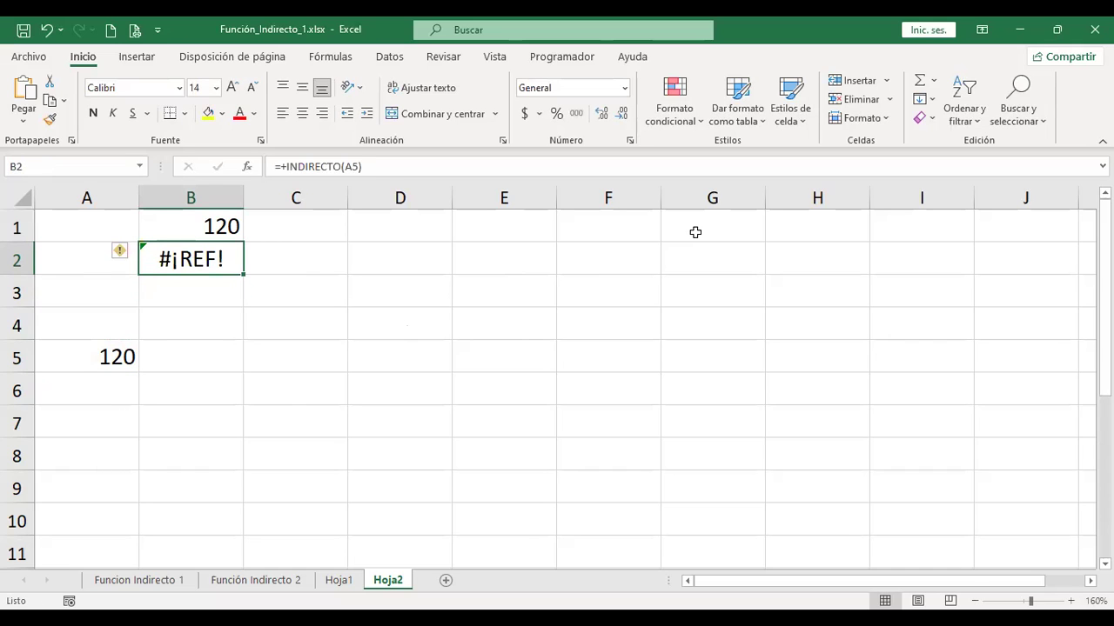
pyautogui.press('F2')
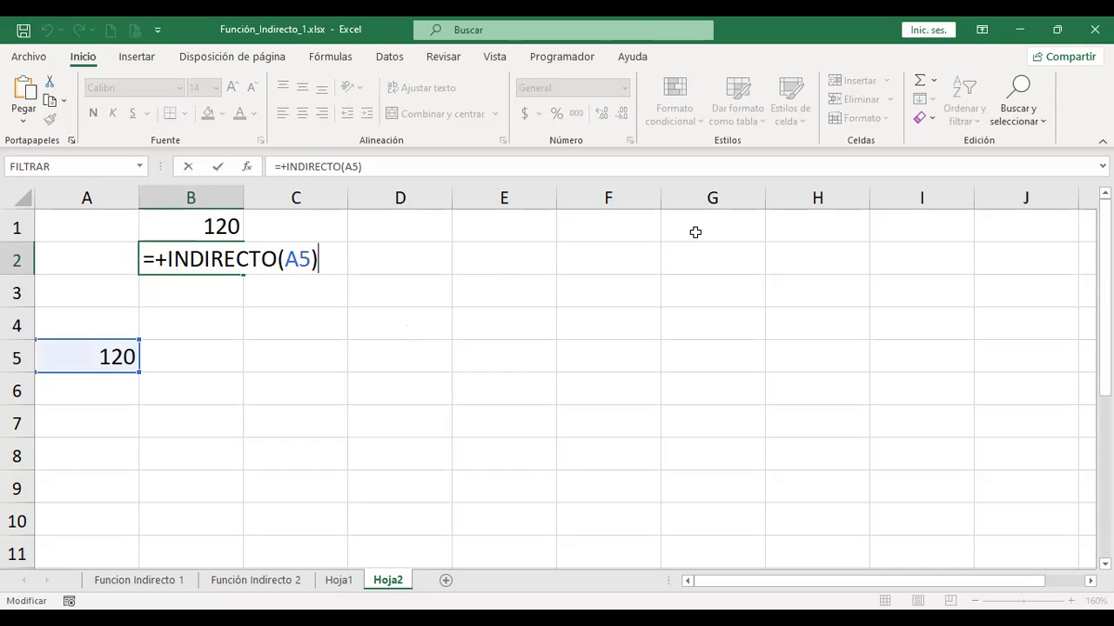
# Examine the unquoted A5 argument of the INDIRECTO formula in B2 against the content of cell A5
pyautogui.press('Left')
pyautogui.press('Left')
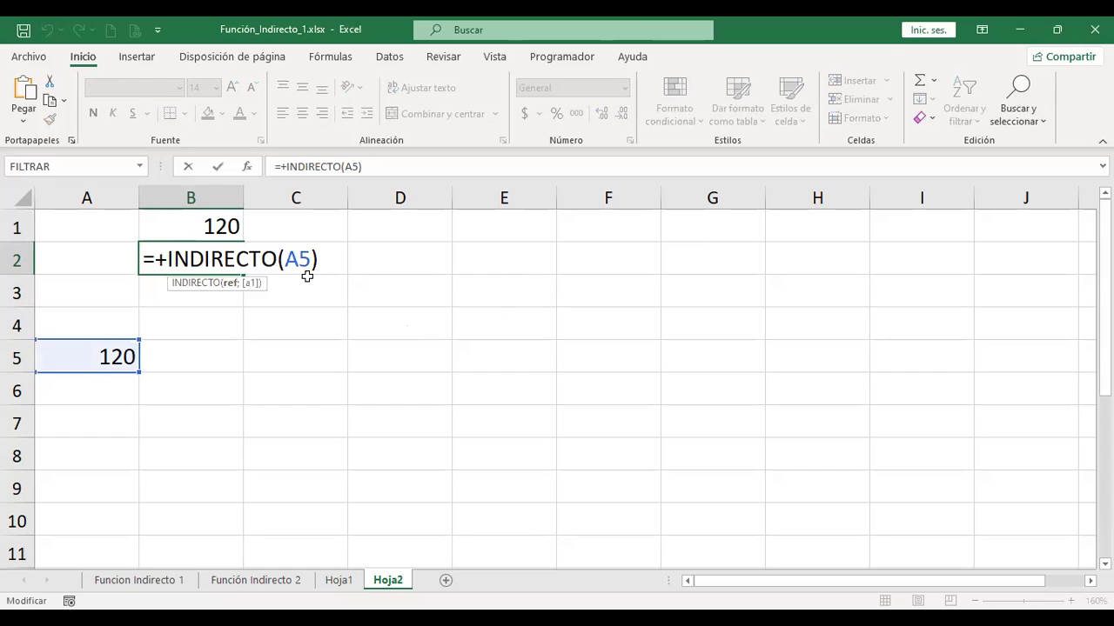
pyautogui.hotkey('ctrl', 'Return')
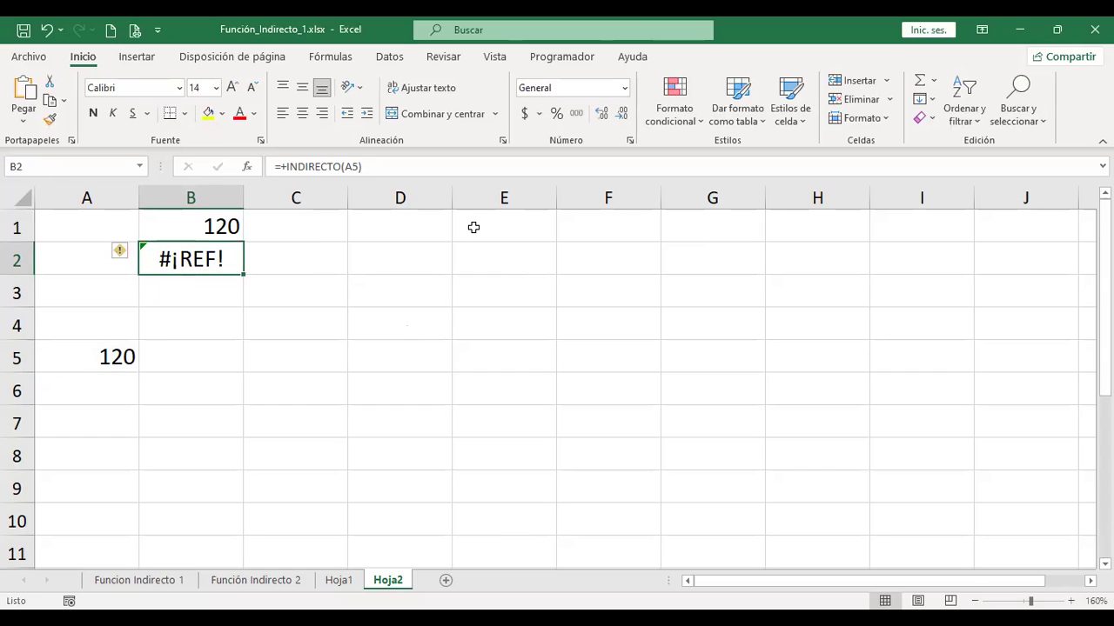
pyautogui.click(105, 357)
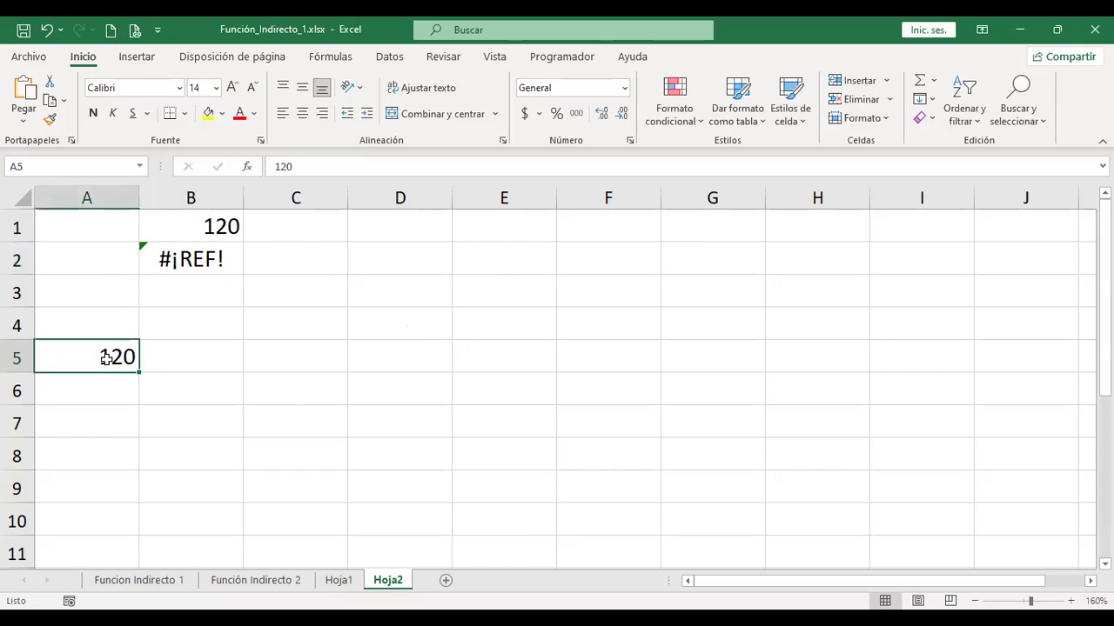
pyautogui.click(183, 257)
pyautogui.press('F2')
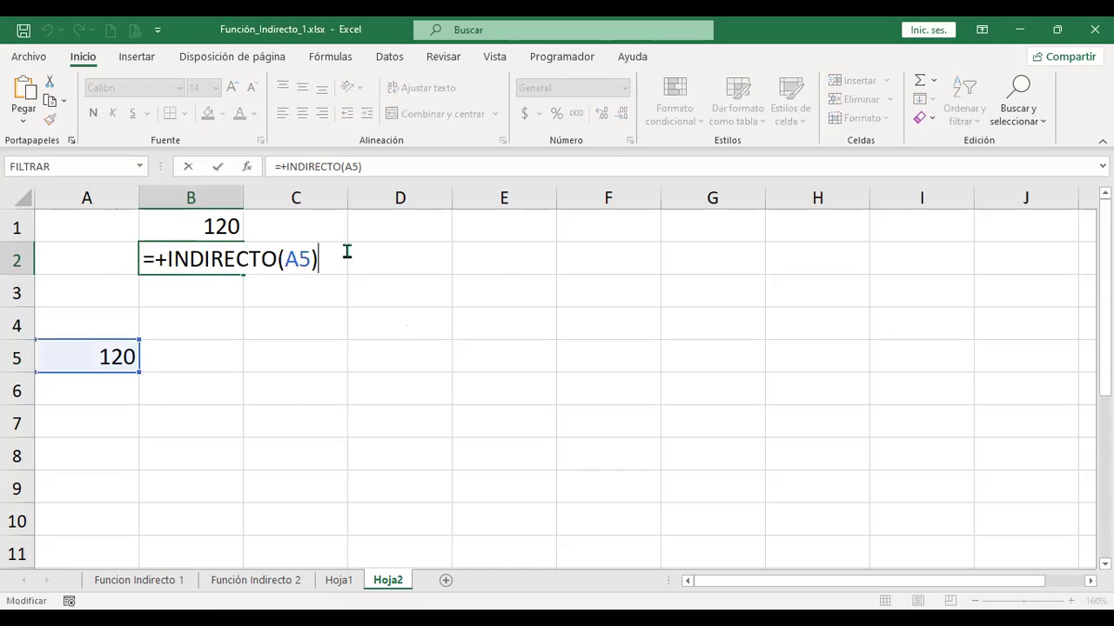
pyautogui.click(298, 259)
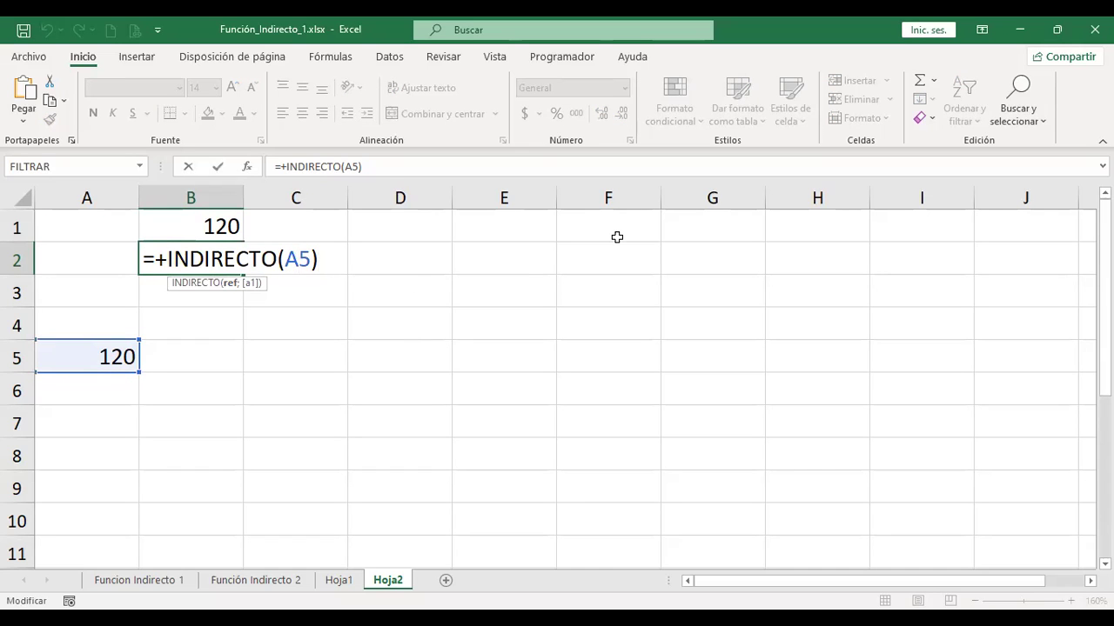
pyautogui.hotkey('ctrl', 'Return')
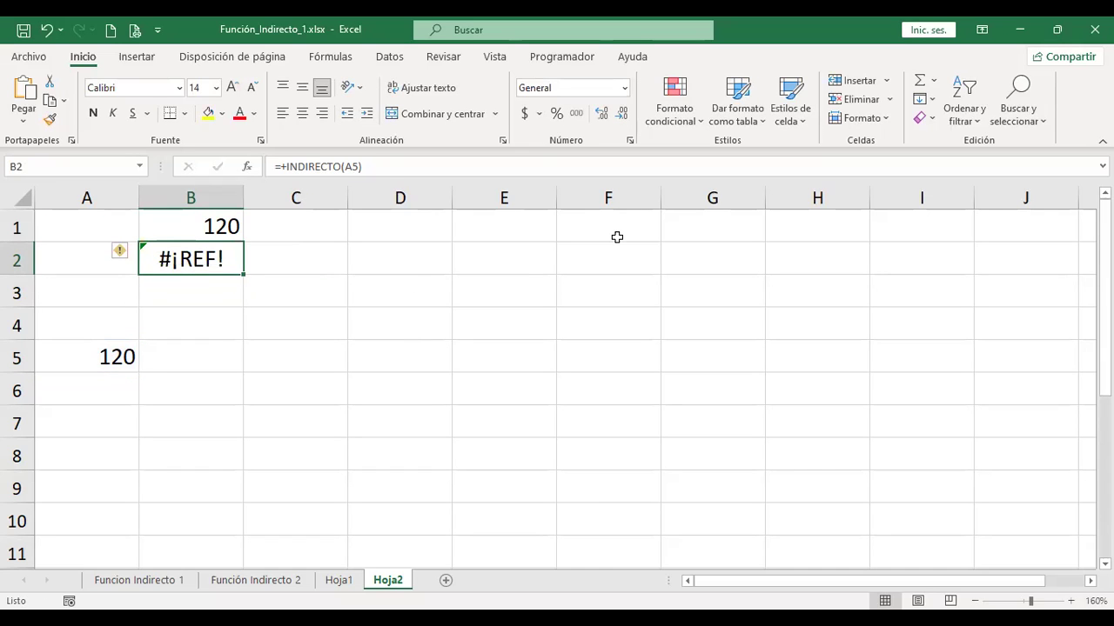
# Enclose the reference in B2's formula in quotation marks as =+INDIRECTO("A5") and review the edited formula
pyautogui.press('F2')
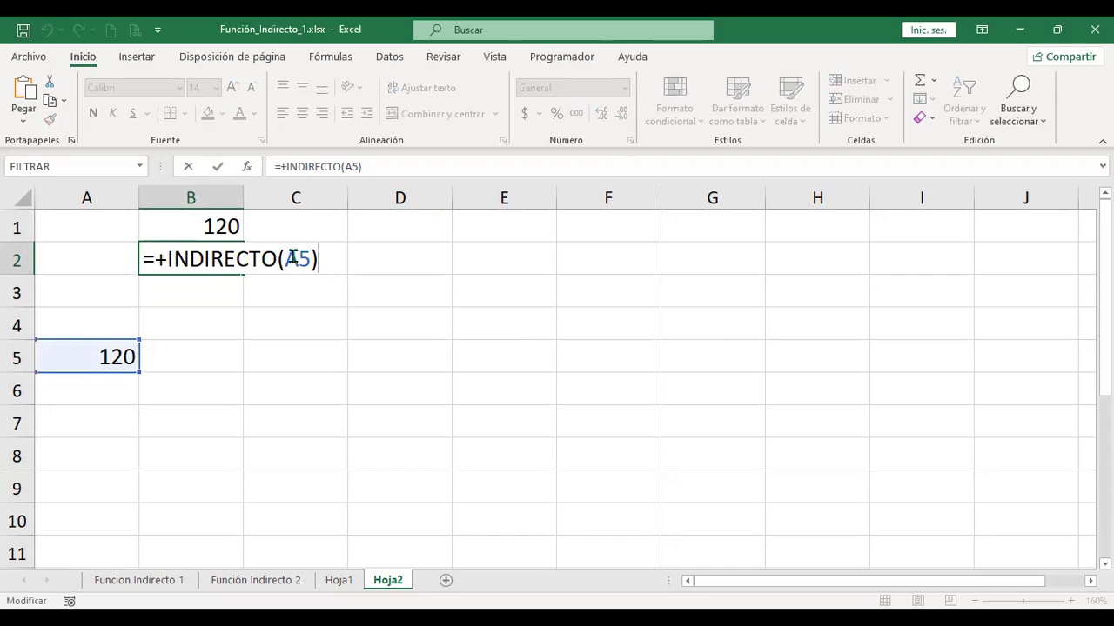
pyautogui.click(290, 258)
pyautogui.write('"')
pyautogui.press('Right')
pyautogui.press('Right')
pyautogui.write('"')
pyautogui.hotkey('ctrl', 'Return')
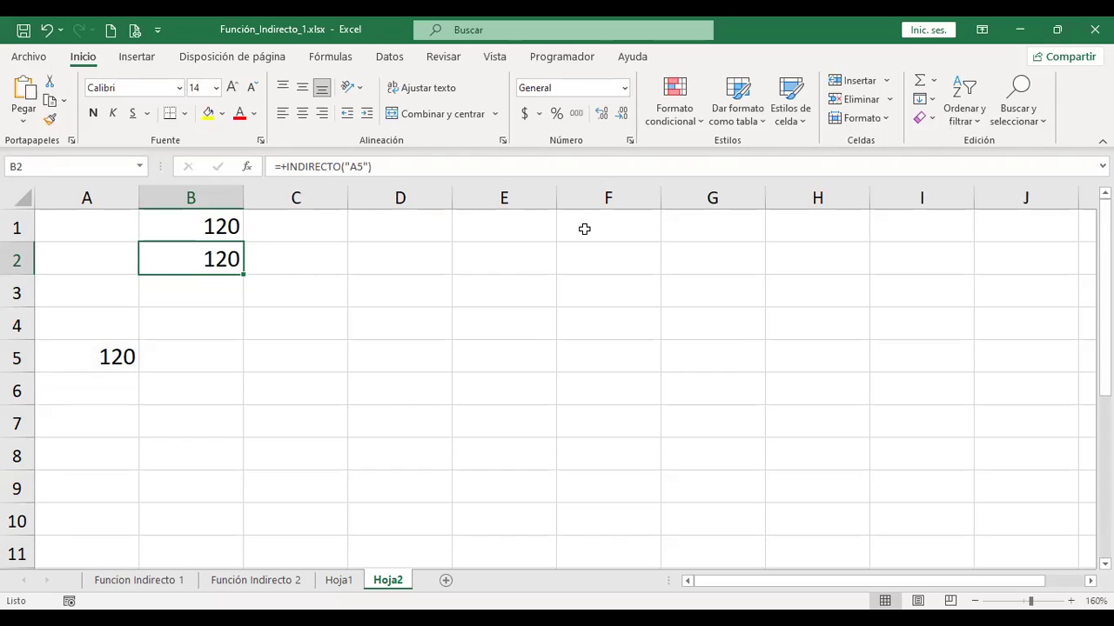
pyautogui.press('F2')
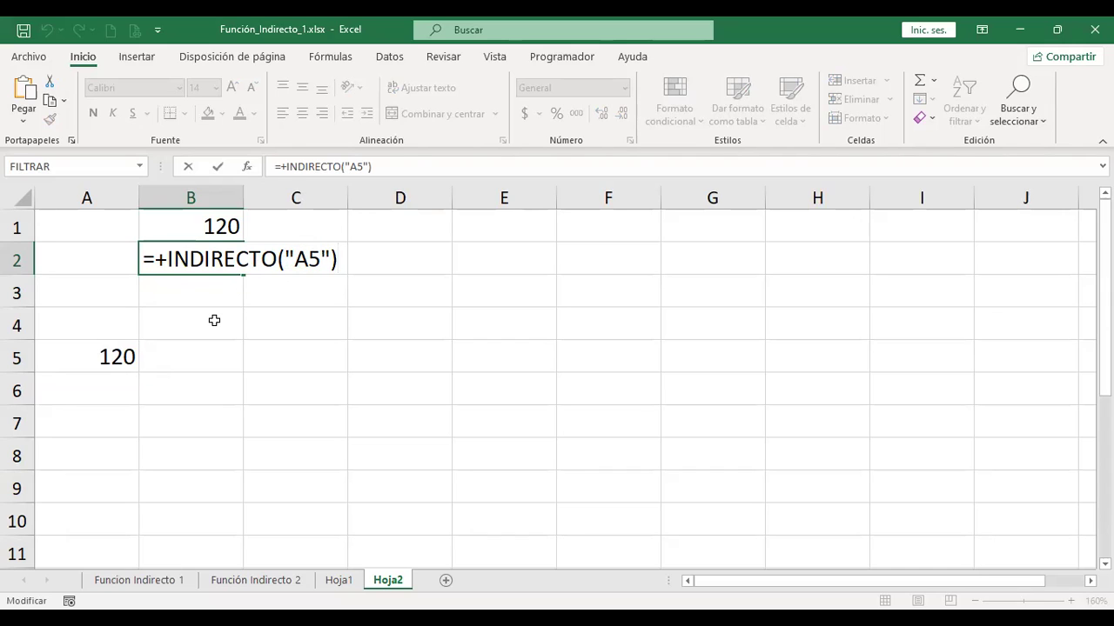
pyautogui.press('Return')
pyautogui.press('Up')
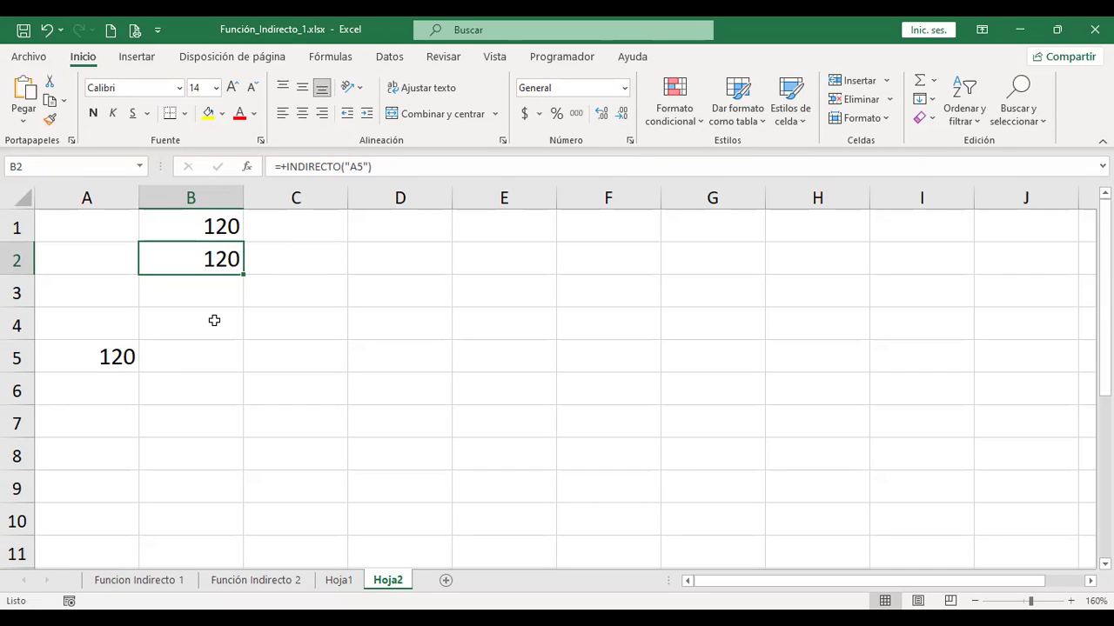
# Enter the formula +INDIRECTO(A4) in cell C2, with A4 as an unquoted reference
pyautogui.press('Right')
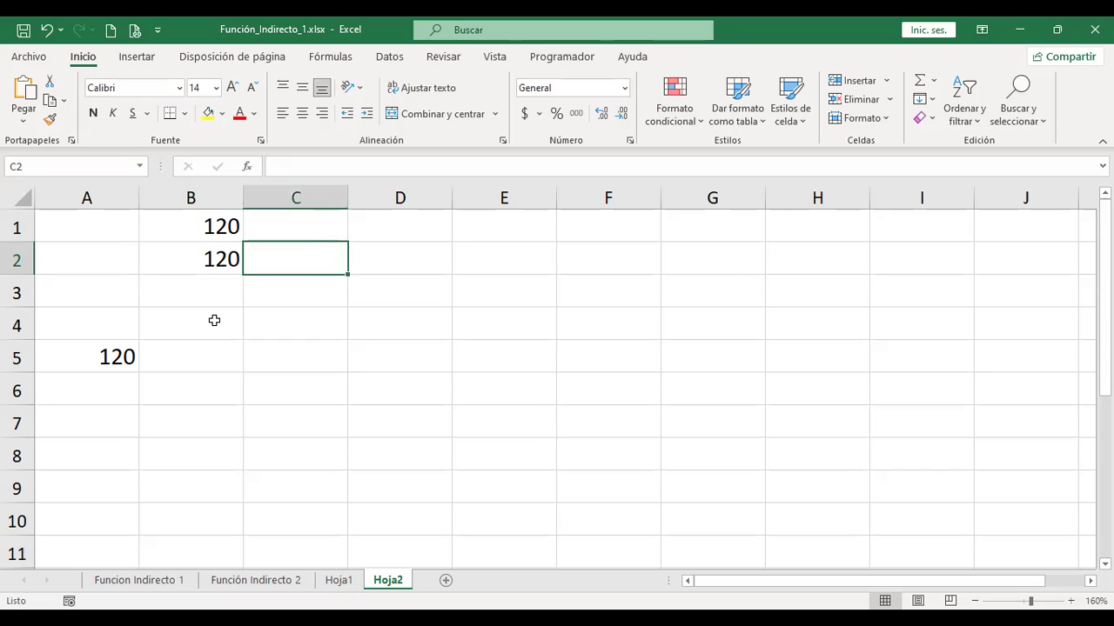
pyautogui.write('+i')
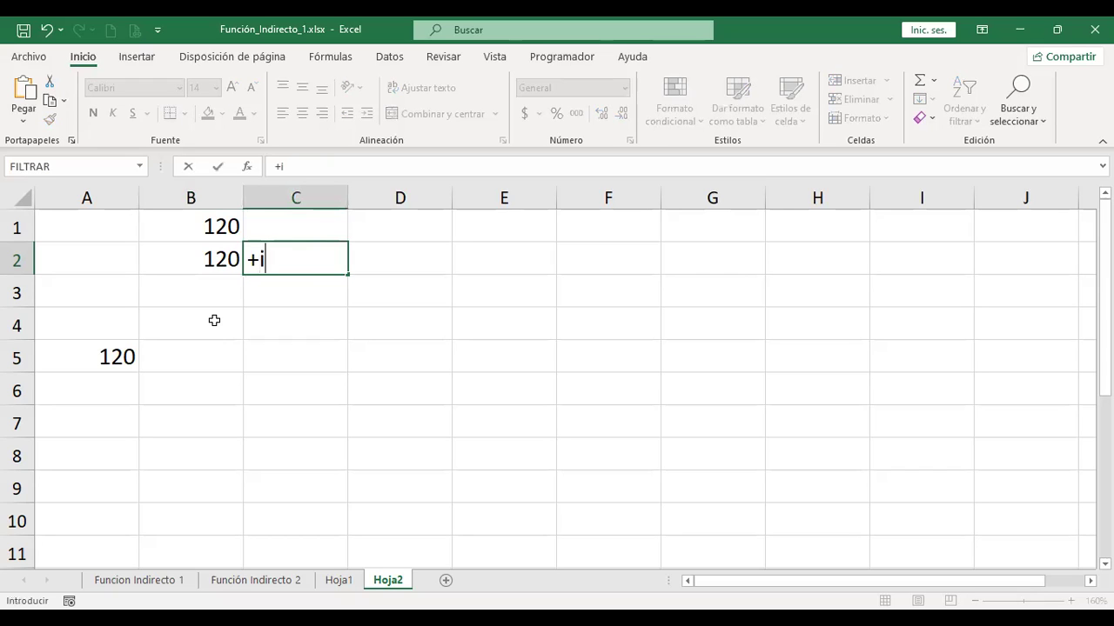
pyautogui.write('ndire')
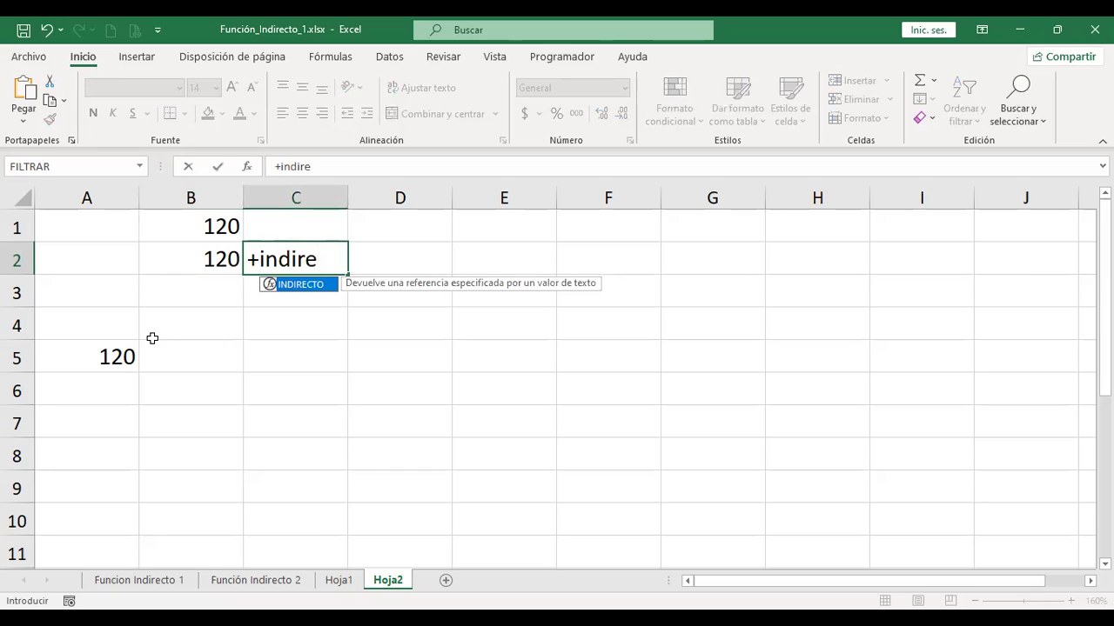
pyautogui.doubleClick(291, 286)
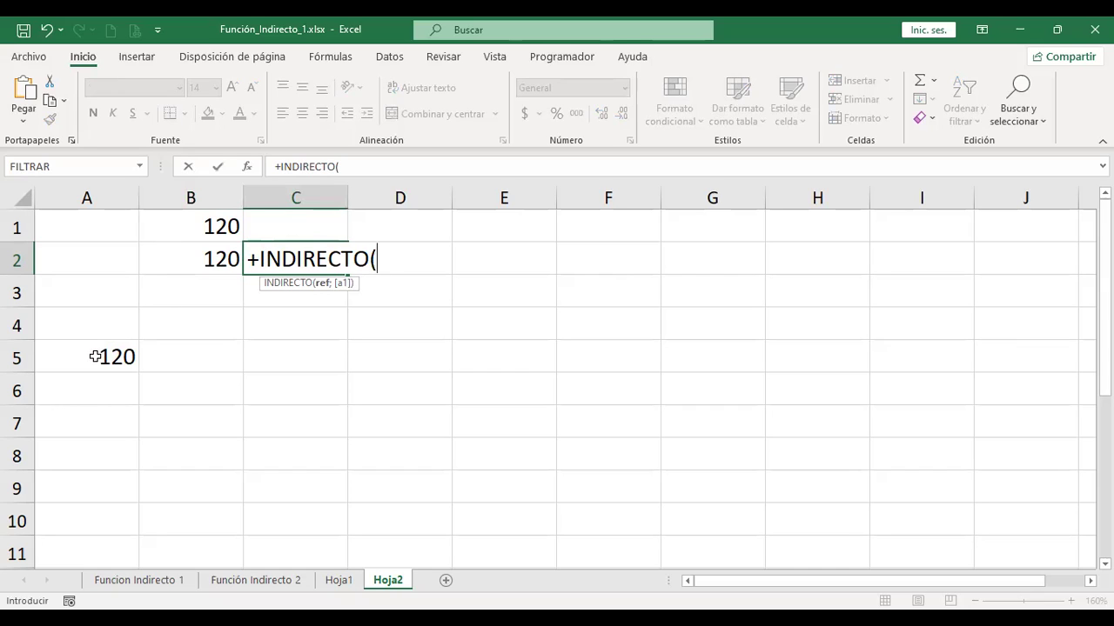
pyautogui.click(105, 318)
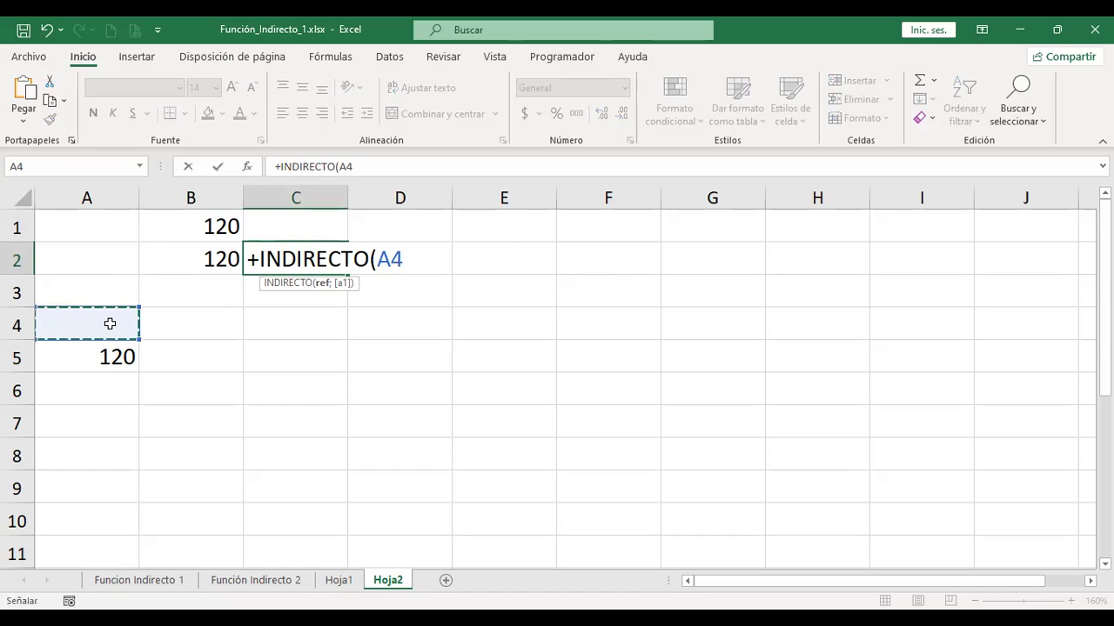
pyautogui.press('Return')
pyautogui.press('Down')
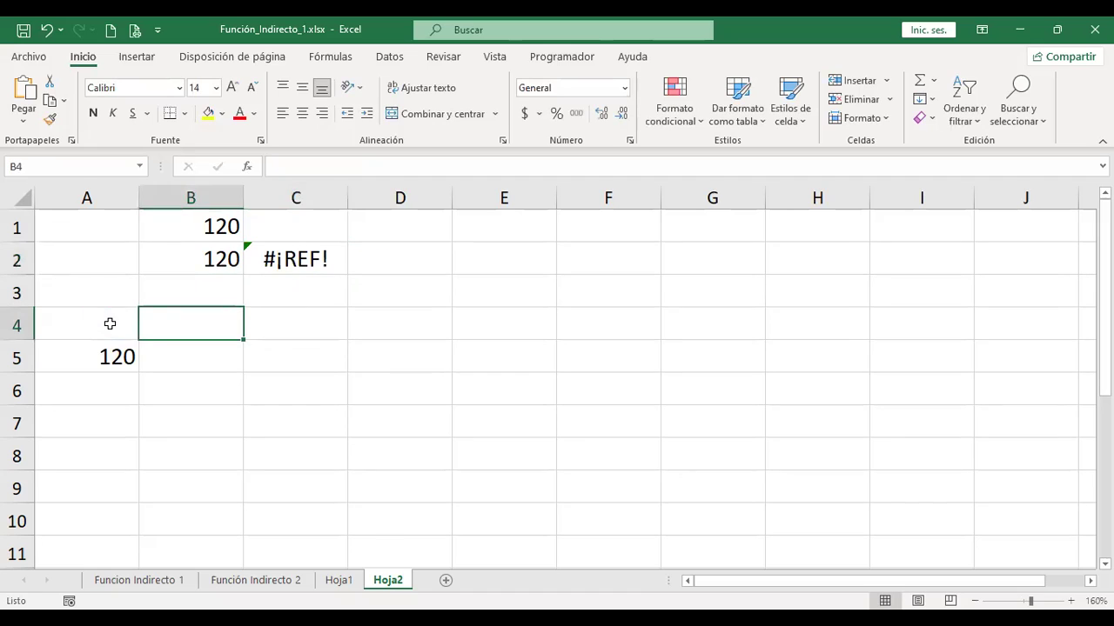
# Enter the reference text a5 in cell A4 and return to C2 to check its formula
pyautogui.press('Left')
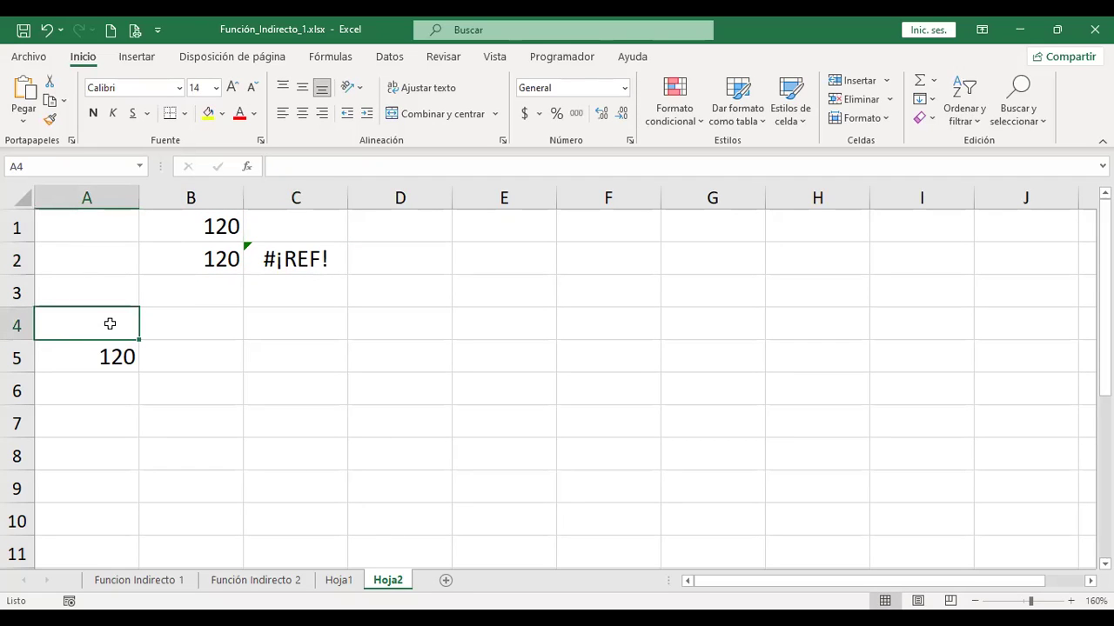
pyautogui.write('a5')
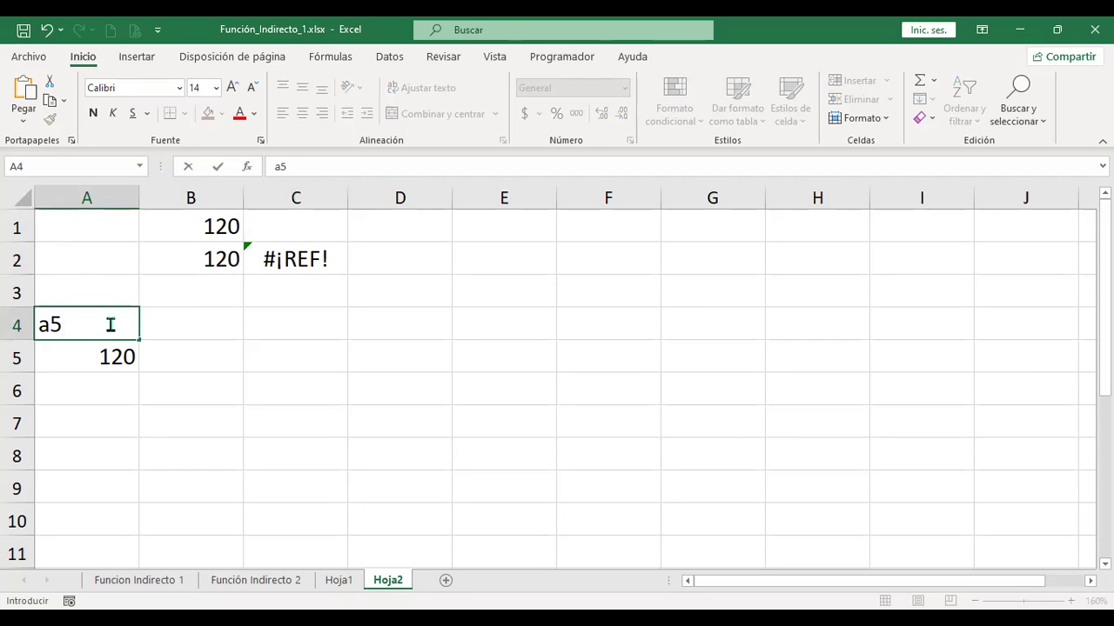
pyautogui.press('Return')
pyautogui.press('Up')
pyautogui.press('Right')
pyautogui.press('Right')
pyautogui.press('Up')
pyautogui.press('Up')
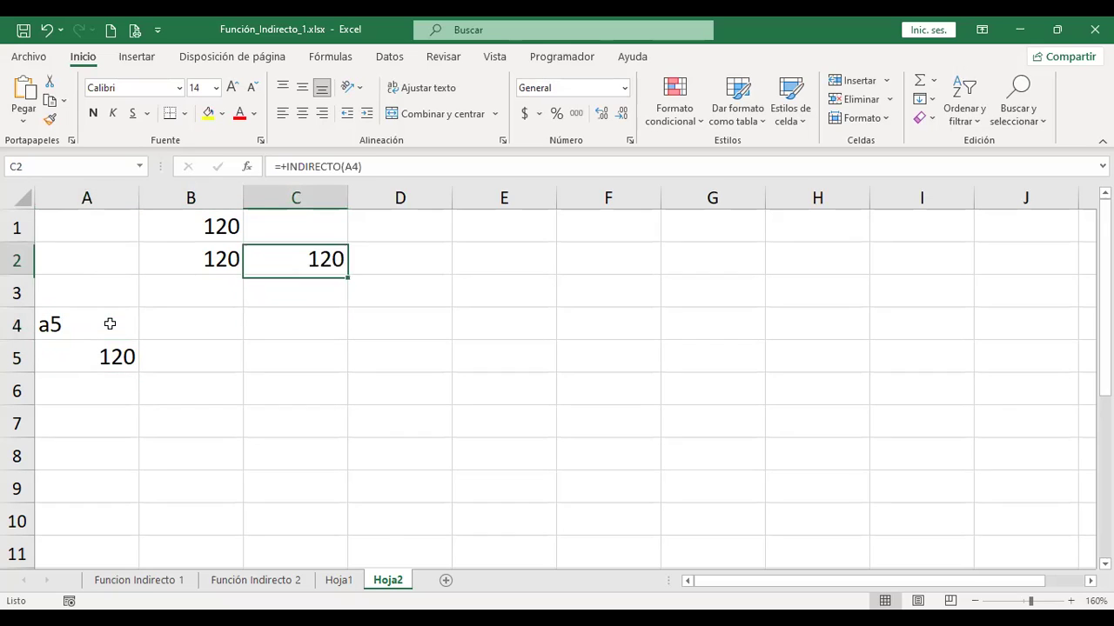
# Add FALSO (F1C1 style) as the second argument of C2's formula, giving =+INDIRECTO(A4;FALSO)
pyautogui.press('F2')
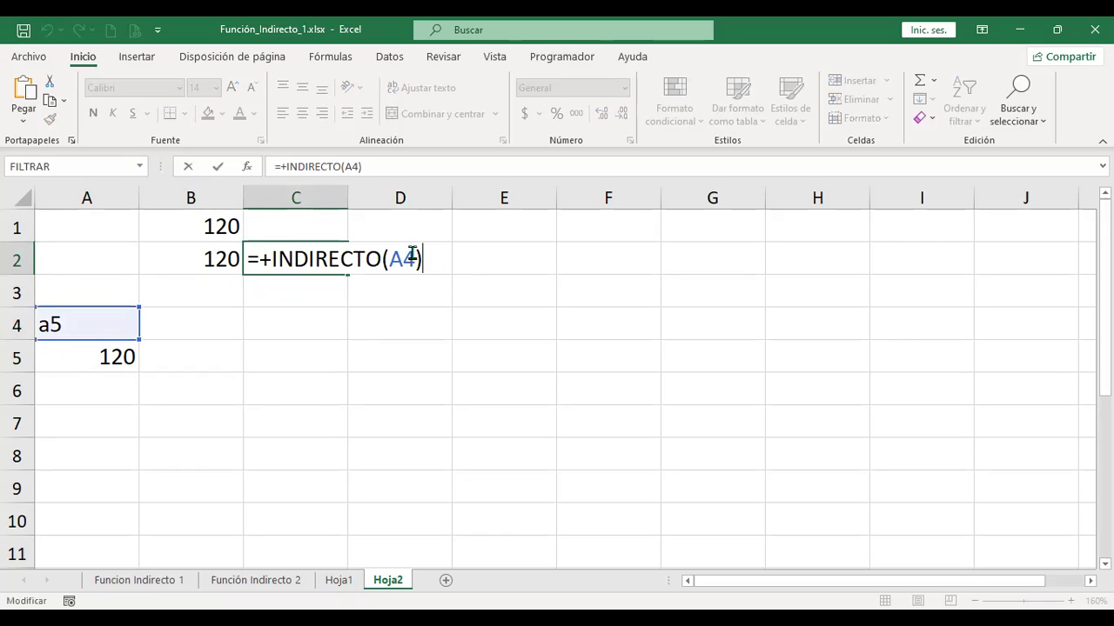
pyautogui.press('Left')
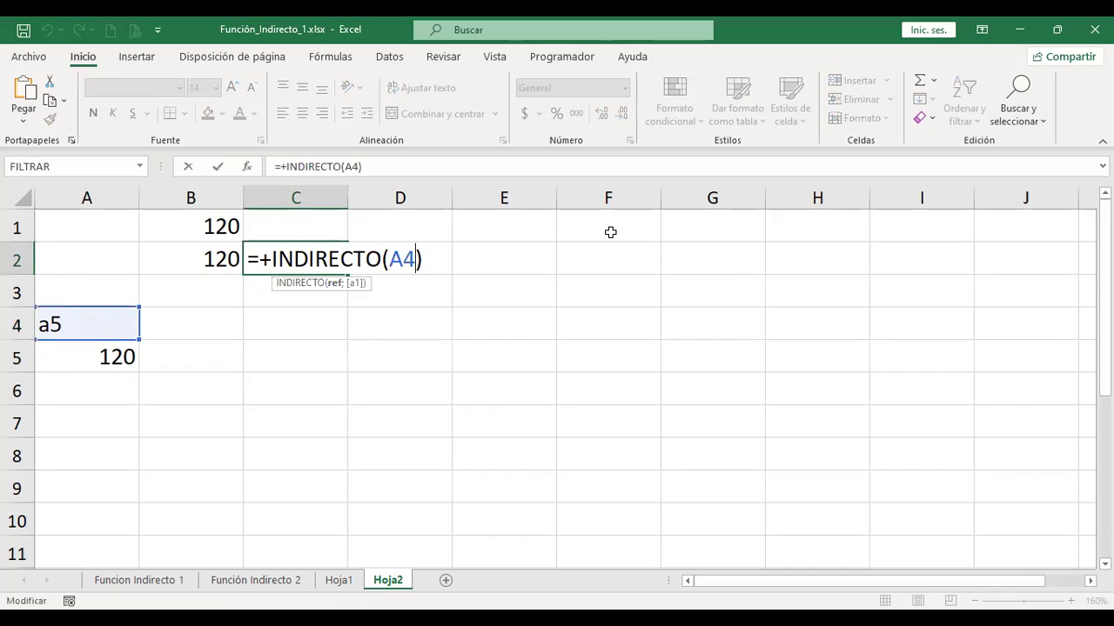
pyautogui.write(';')
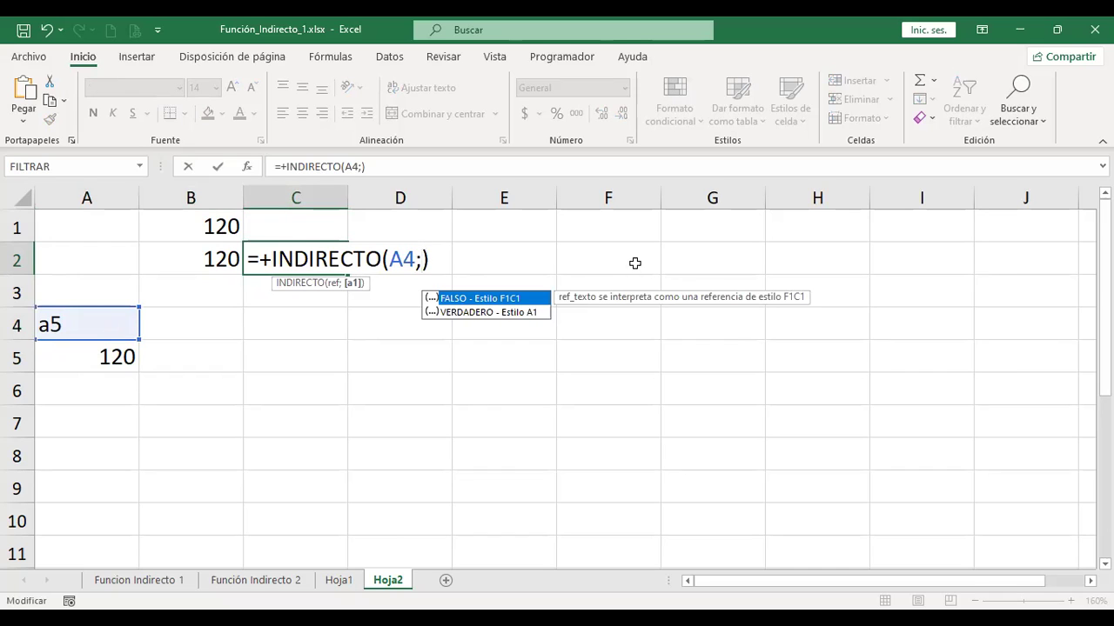
pyautogui.doubleClick(493, 299)
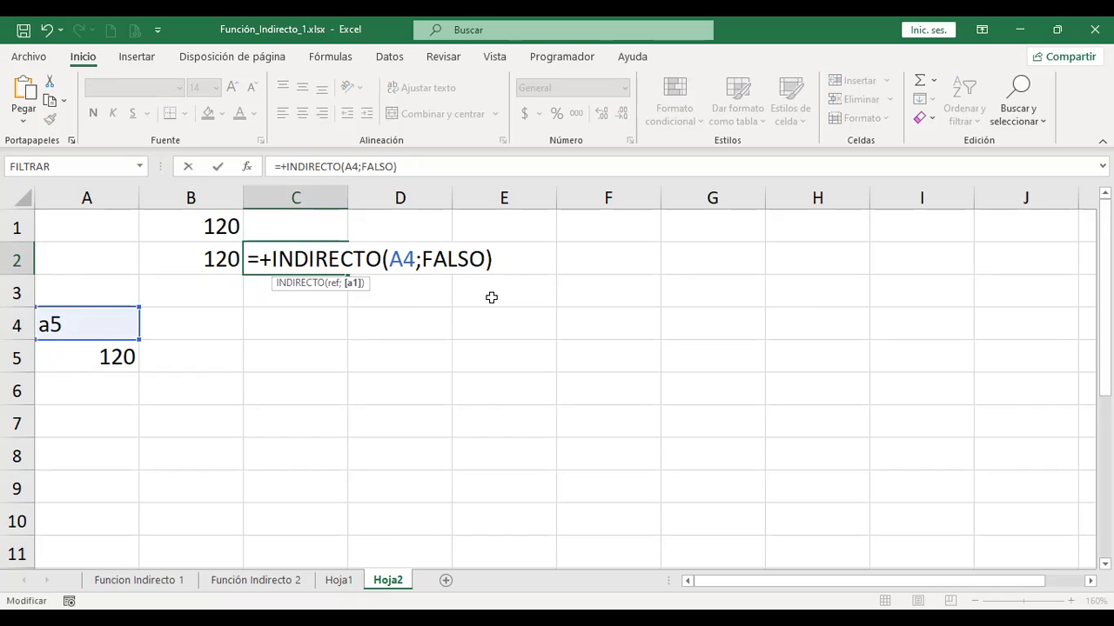
pyautogui.press('Return')
pyautogui.press('Up')
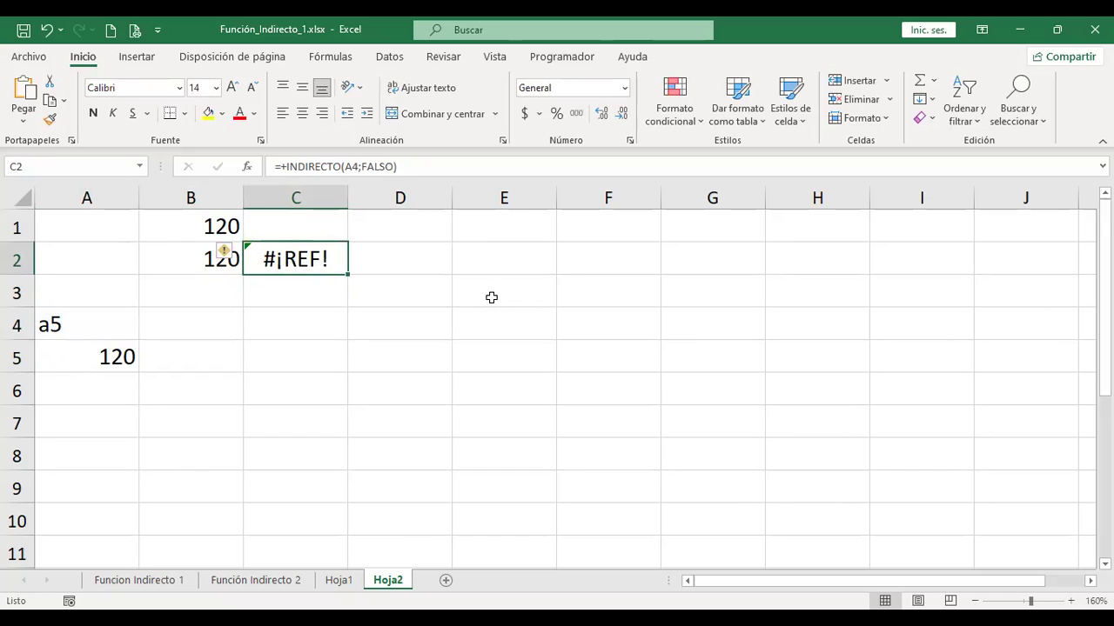
# Remove the second argument from C2's formula and choose FALSO - Estilo F1C1 for it again
pyautogui.click(80, 322)
pyautogui.click(278, 256)
pyautogui.doubleClick(279, 256)
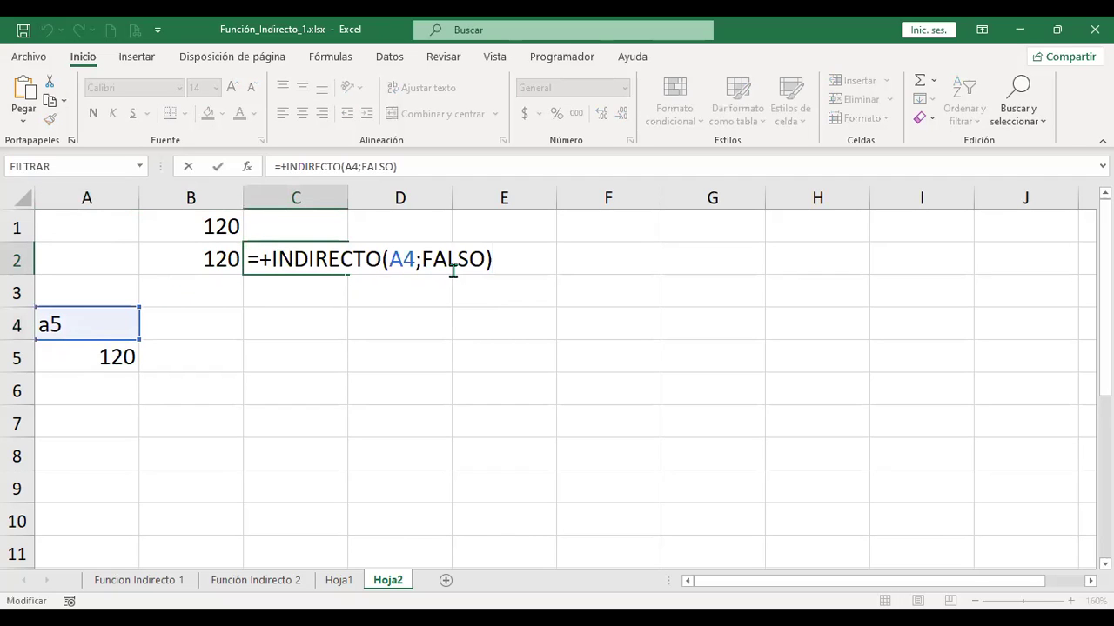
pyautogui.click(419, 259)
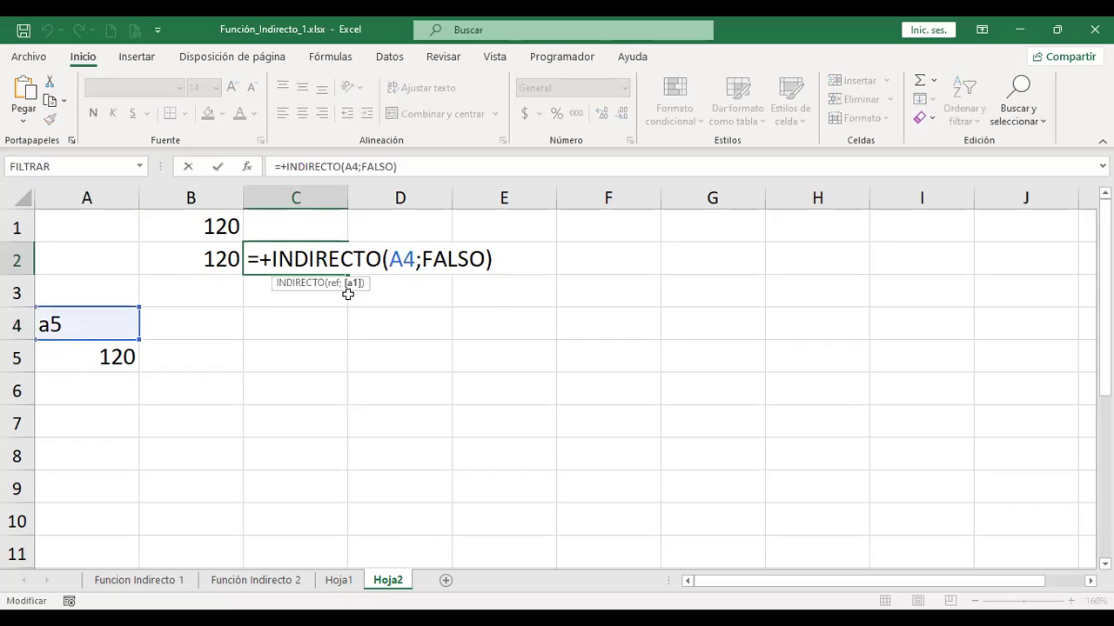
pyautogui.press('Delete')
pyautogui.press('Delete')
pyautogui.press('Delete')
pyautogui.press('Delete')
pyautogui.press('Delete')
pyautogui.press('Delete')
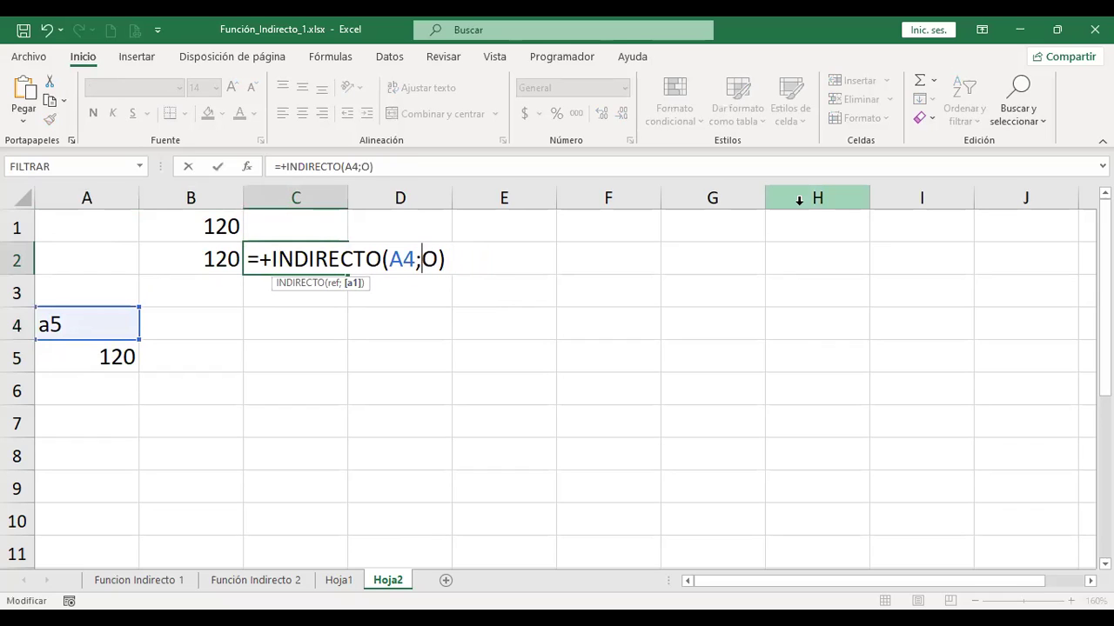
pyautogui.press('BackSpace')
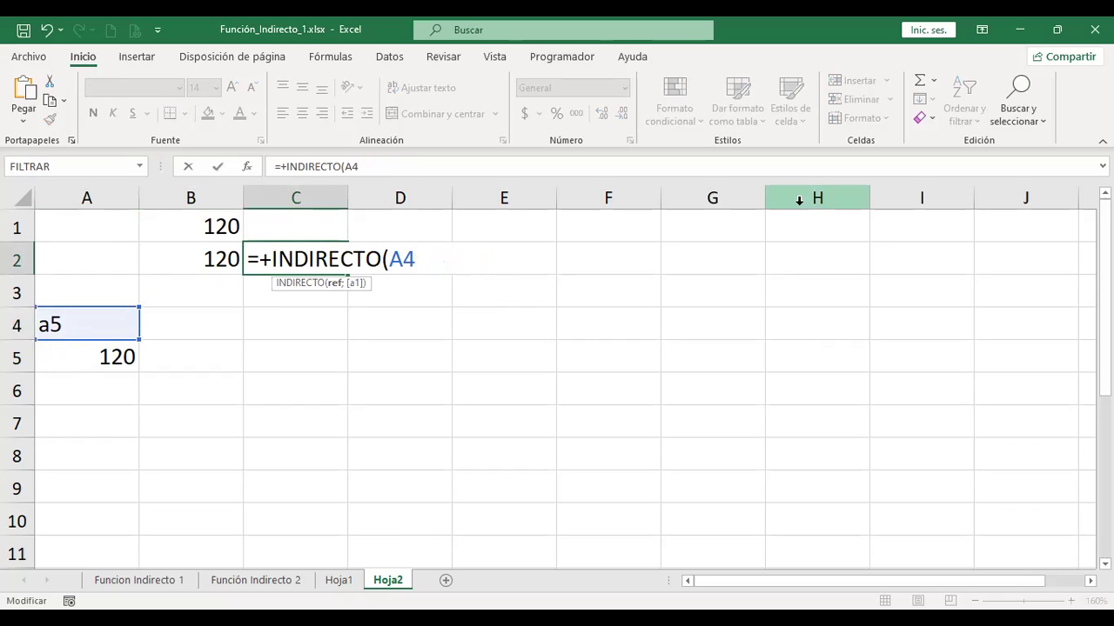
pyautogui.write(';')
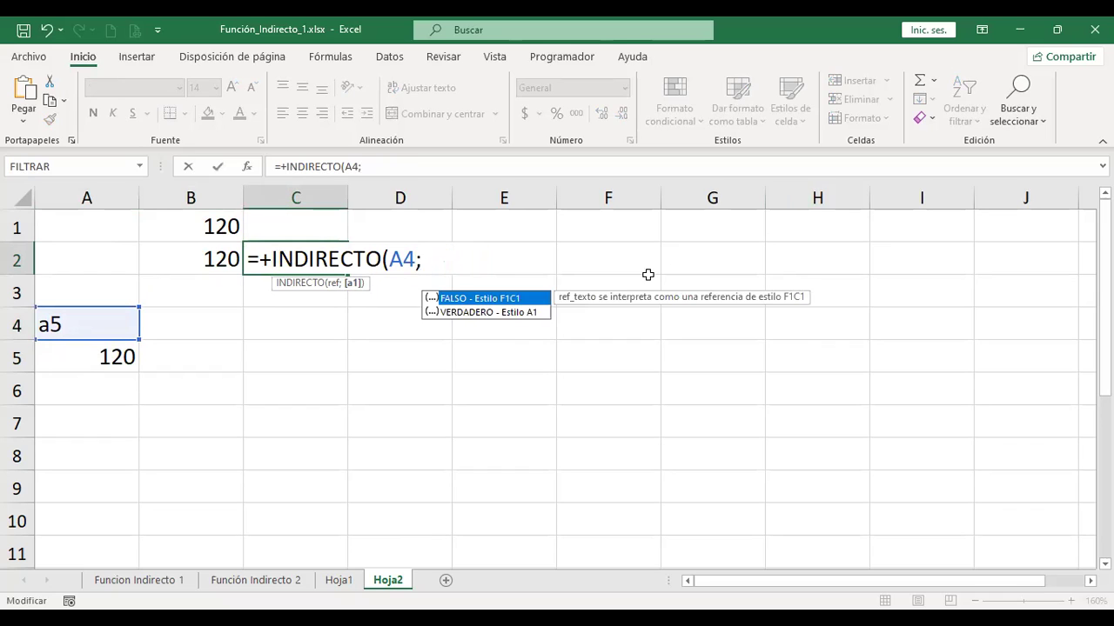
pyautogui.doubleClick(522, 299)
pyautogui.press('Return')
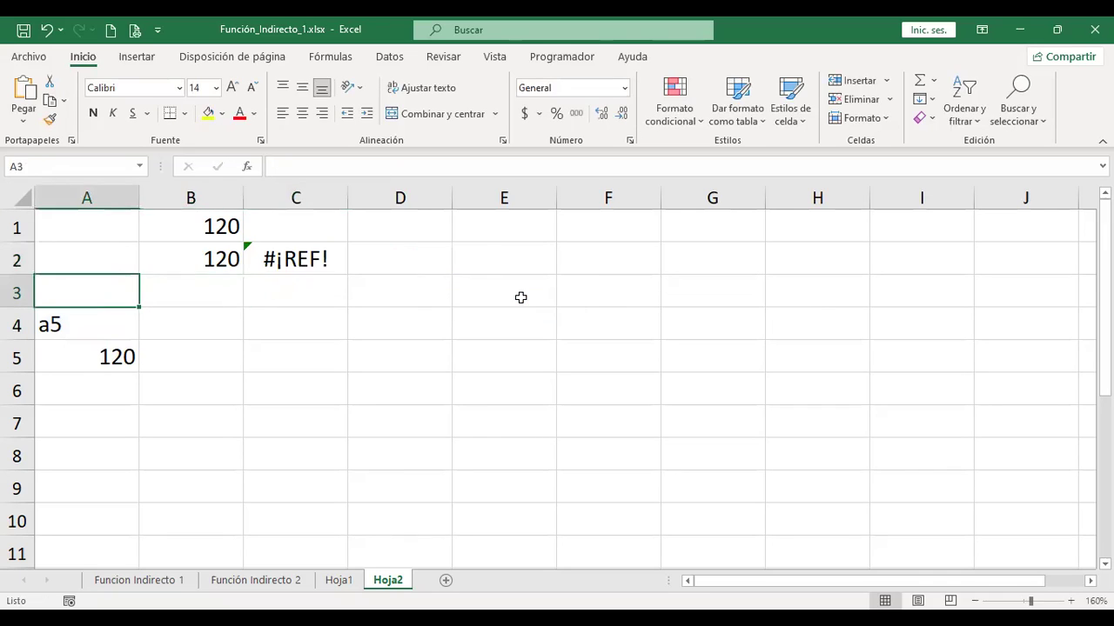
# Replace the text in A4 with the row-column reference f5c1, and compare C2 with A5
pyautogui.press('Down')
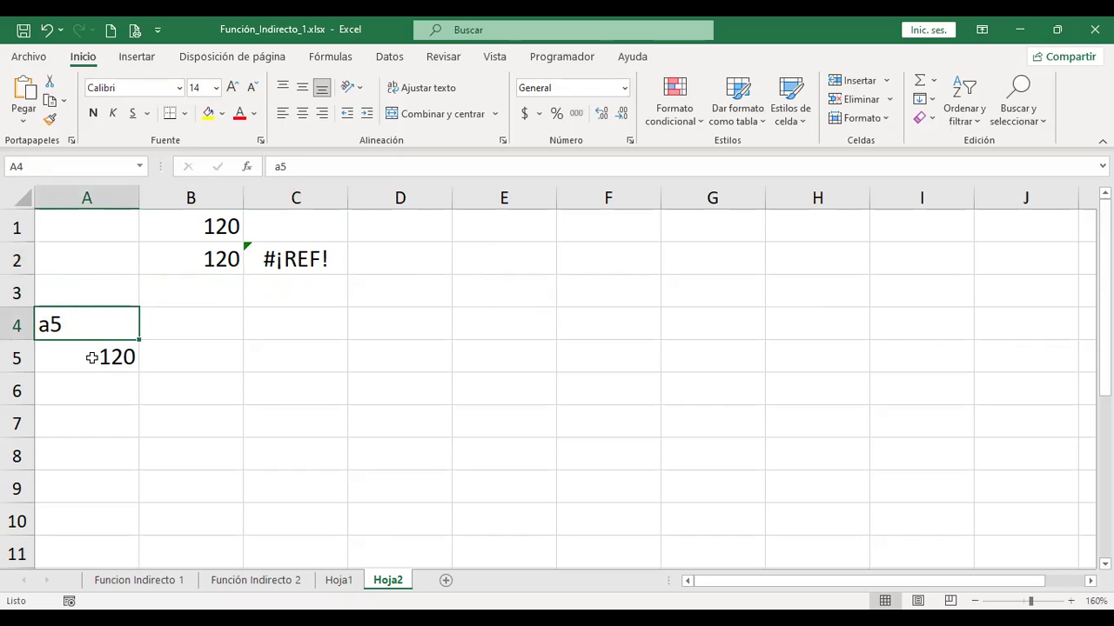
pyautogui.write('f5')
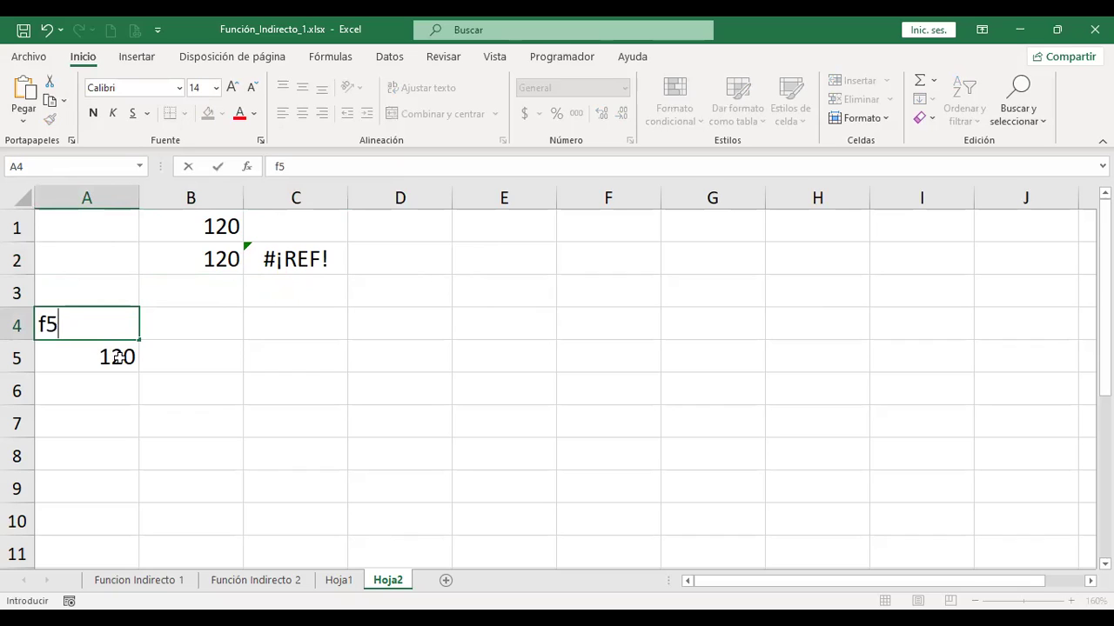
pyautogui.write('c1')
pyautogui.press('Return')
pyautogui.press('Up')
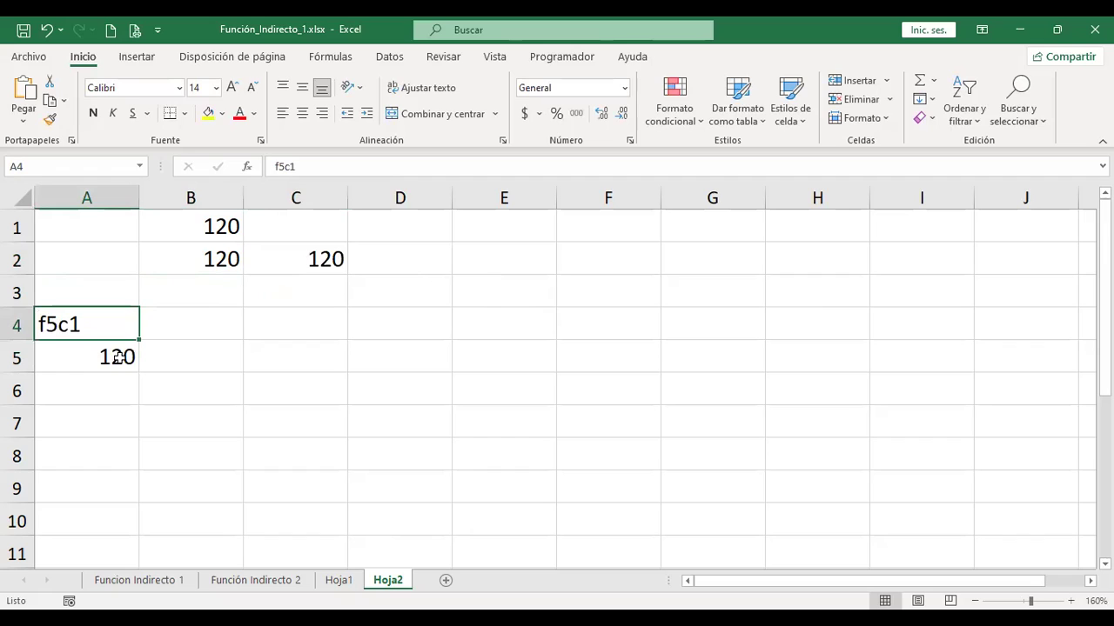
pyautogui.click(309, 259)
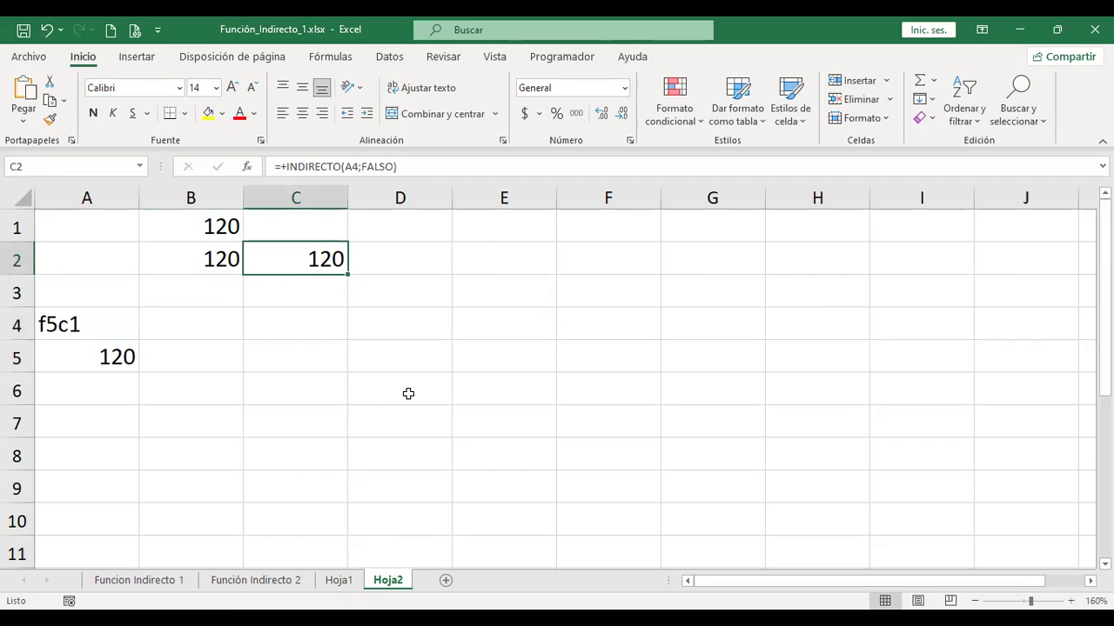
pyautogui.click(87, 357)
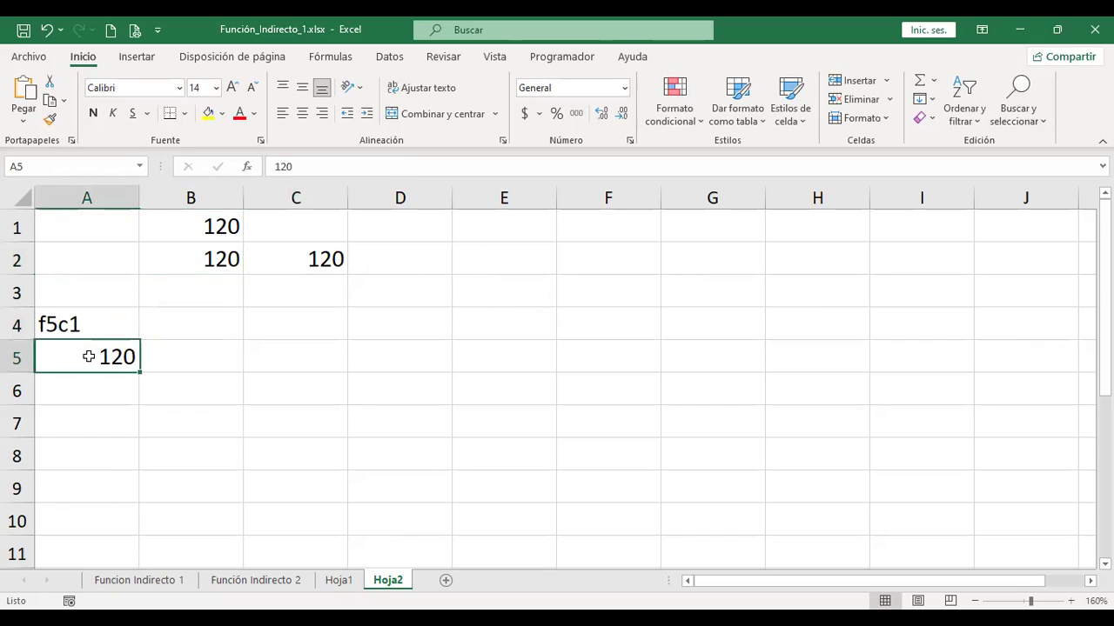
# Change the second argument of C2's formula to VERDADERO (A1 style), giving =+INDIRECTO(A4;VERDADERO)
pyautogui.click(304, 253)
pyautogui.doubleClick(304, 253)
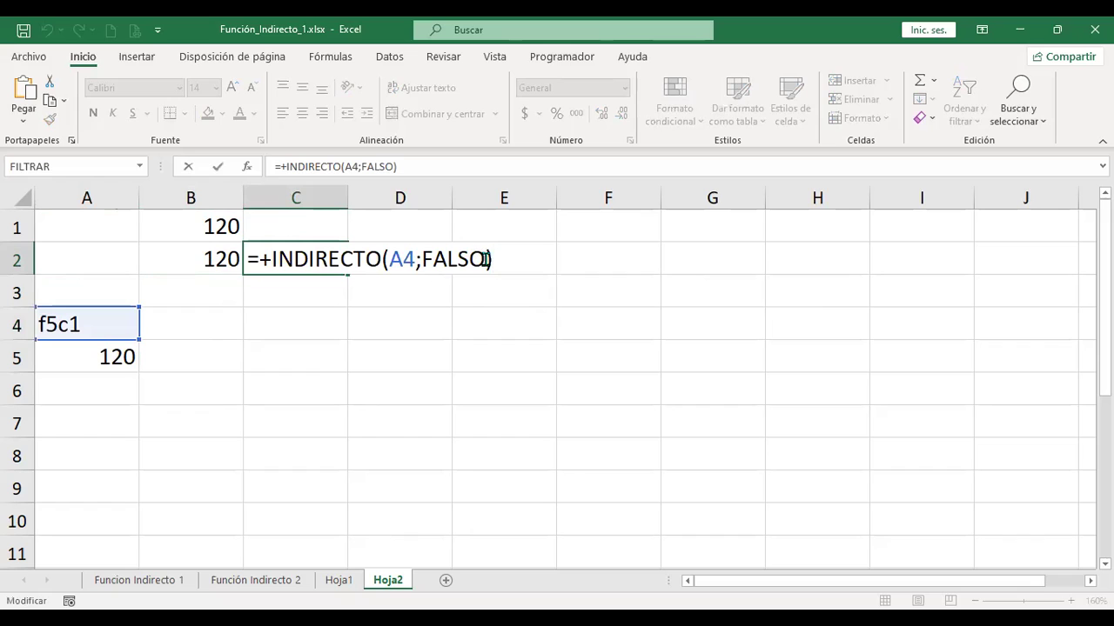
pyautogui.press('BackSpace')
pyautogui.press('BackSpace')
pyautogui.press('BackSpace')
pyautogui.press('BackSpace')
pyautogui.press('BackSpace')
pyautogui.press('BackSpace')
pyautogui.press('BackSpace')
pyautogui.press('BackSpace')
pyautogui.write('A')
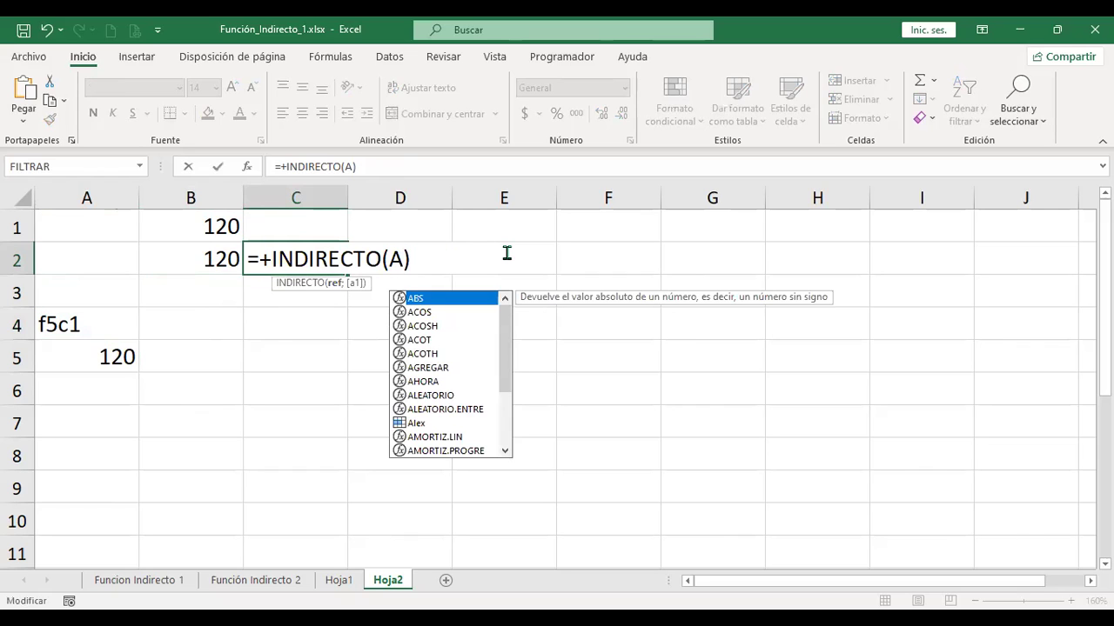
pyautogui.write('4;')
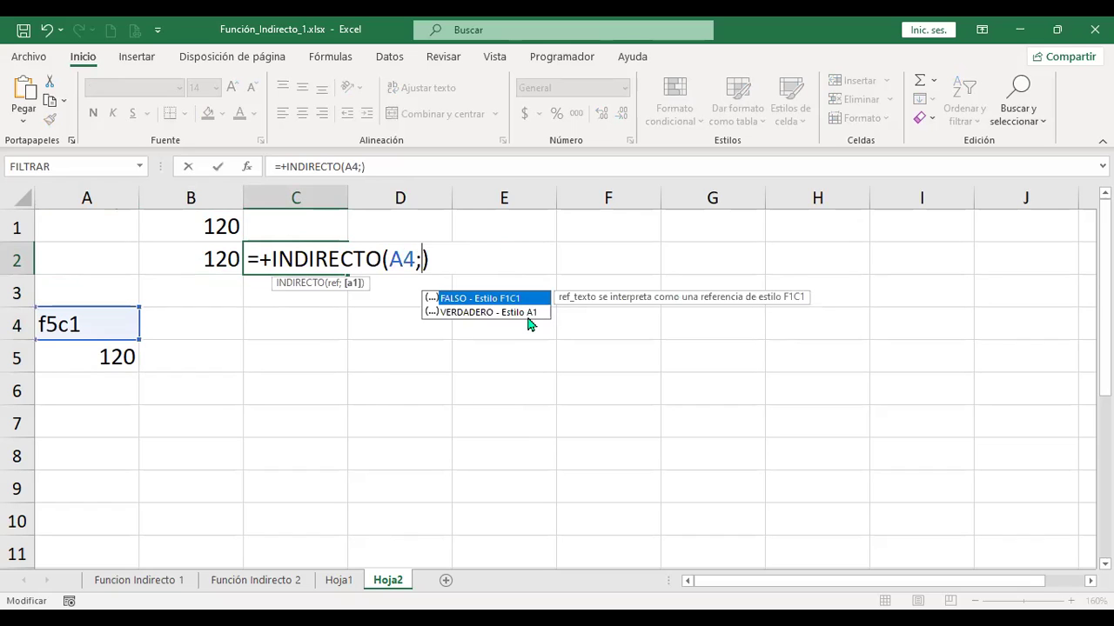
pyautogui.doubleClick(533, 311)
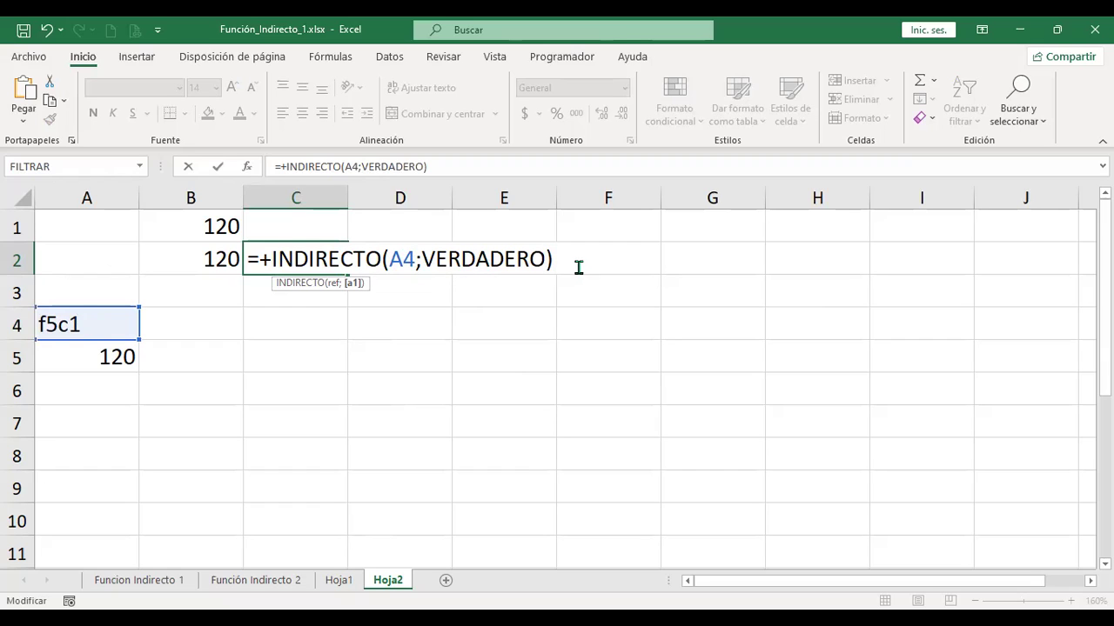
pyautogui.press('Return')
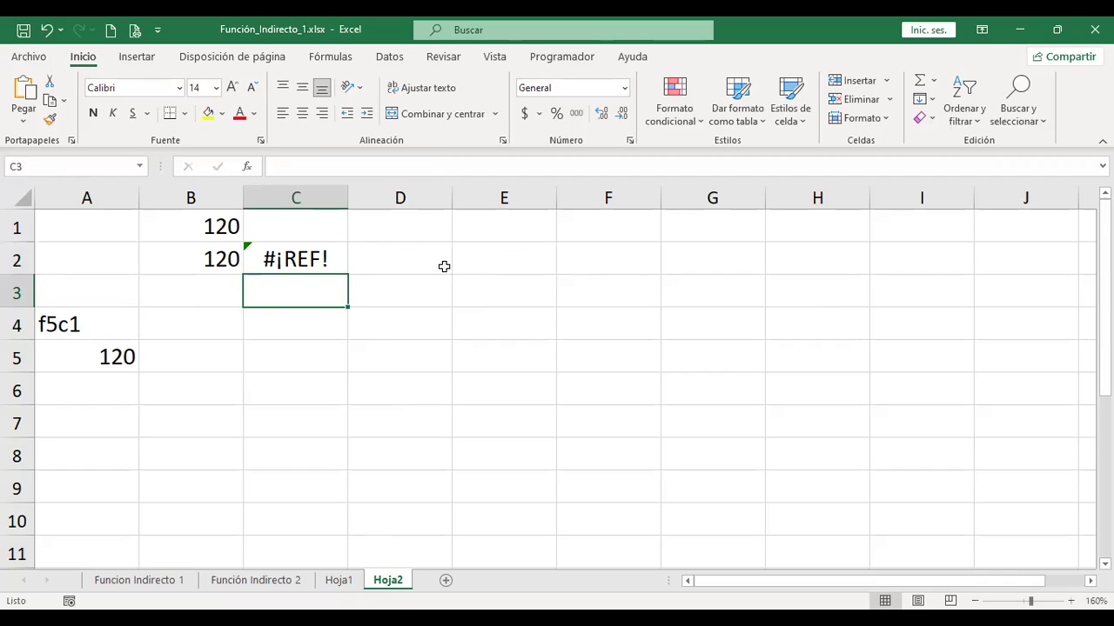
# Replace the text in A4 with the A1-style reference a5 and check the formulas in C2 and B2
pyautogui.click(103, 319)
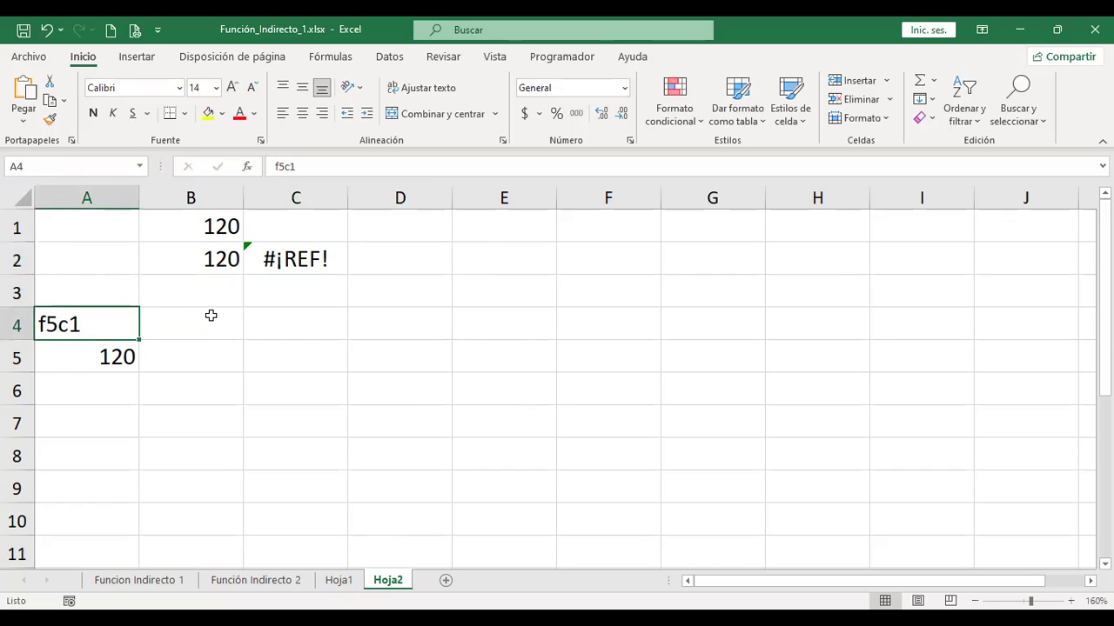
pyautogui.write('a5')
pyautogui.press('Return')
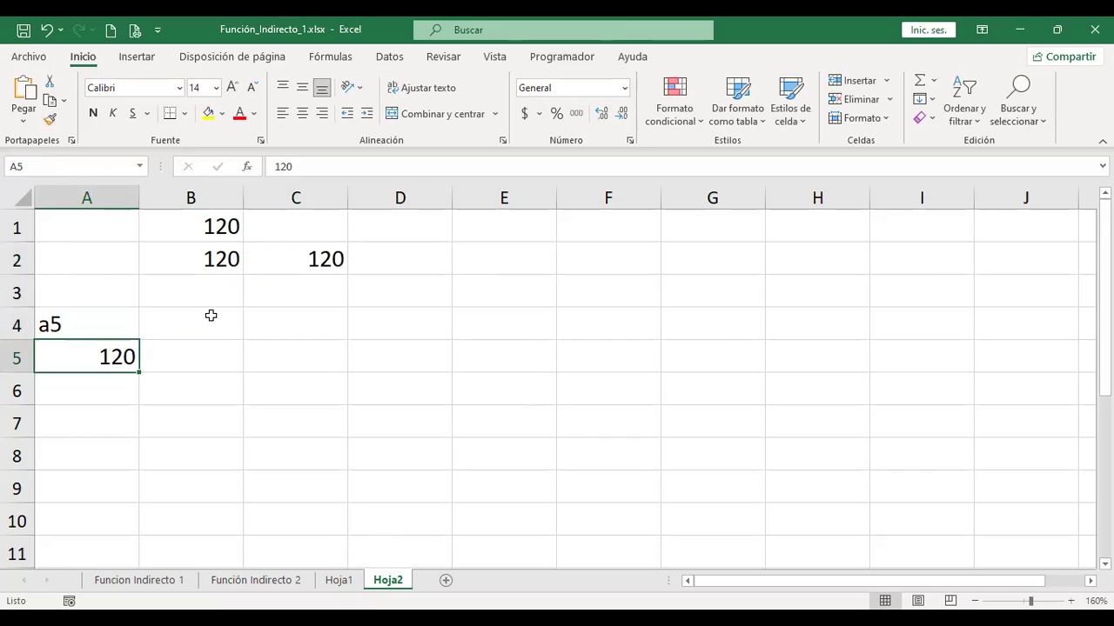
pyautogui.press('Up')
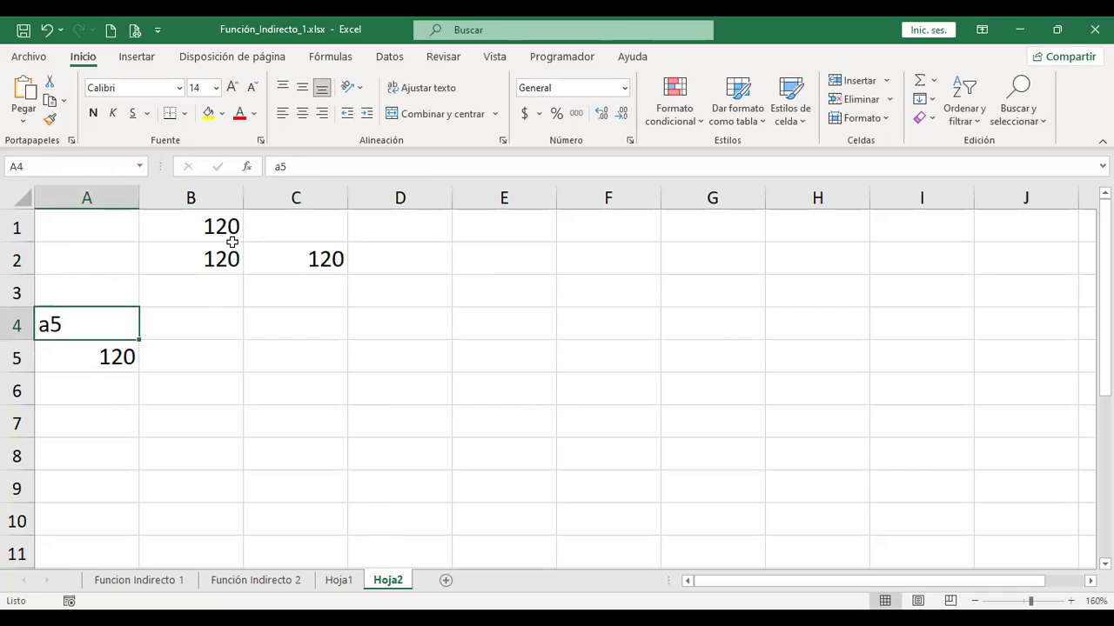
pyautogui.click(292, 260)
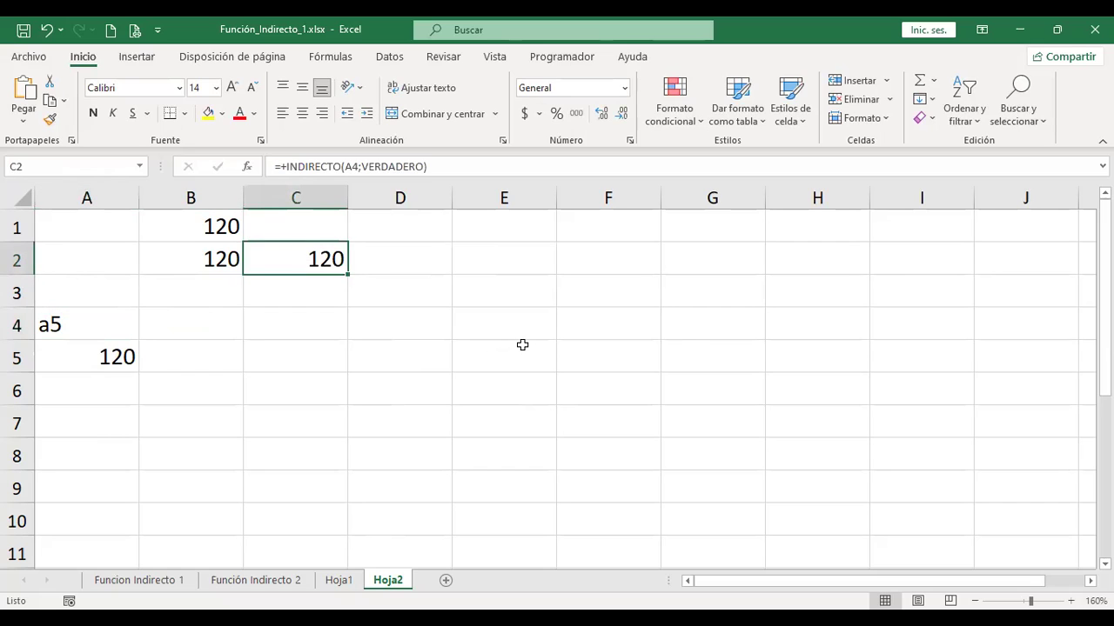
pyautogui.press('Left')
pyautogui.press('Left')
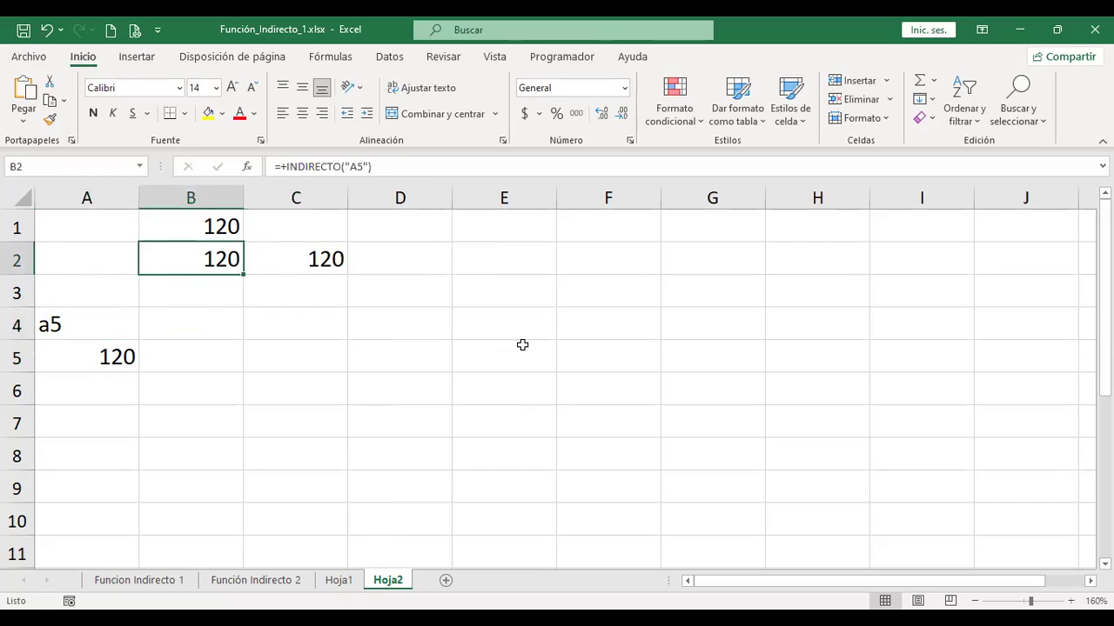
# Enter the row-column reference text f5c1 in cell A6
pyautogui.press('Down')
pyautogui.press('Down')
pyautogui.press('Down')
pyautogui.press('Down')
pyautogui.press('Up')
pyautogui.press('Up')
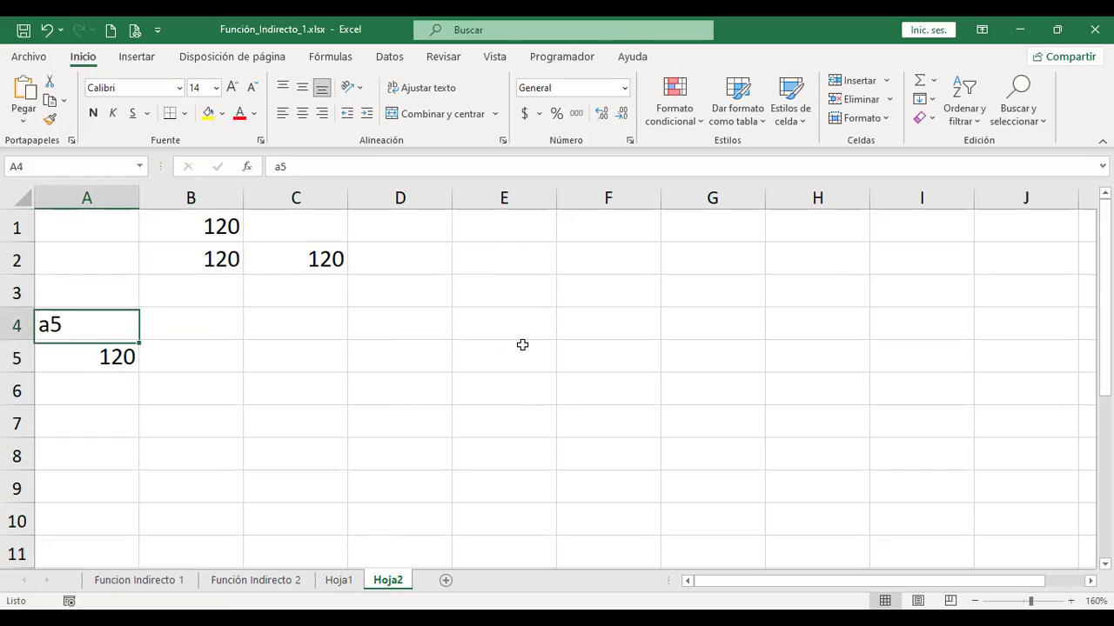
pyautogui.press('Down')
pyautogui.press('Down')
pyautogui.press('Down')
pyautogui.press('Up')
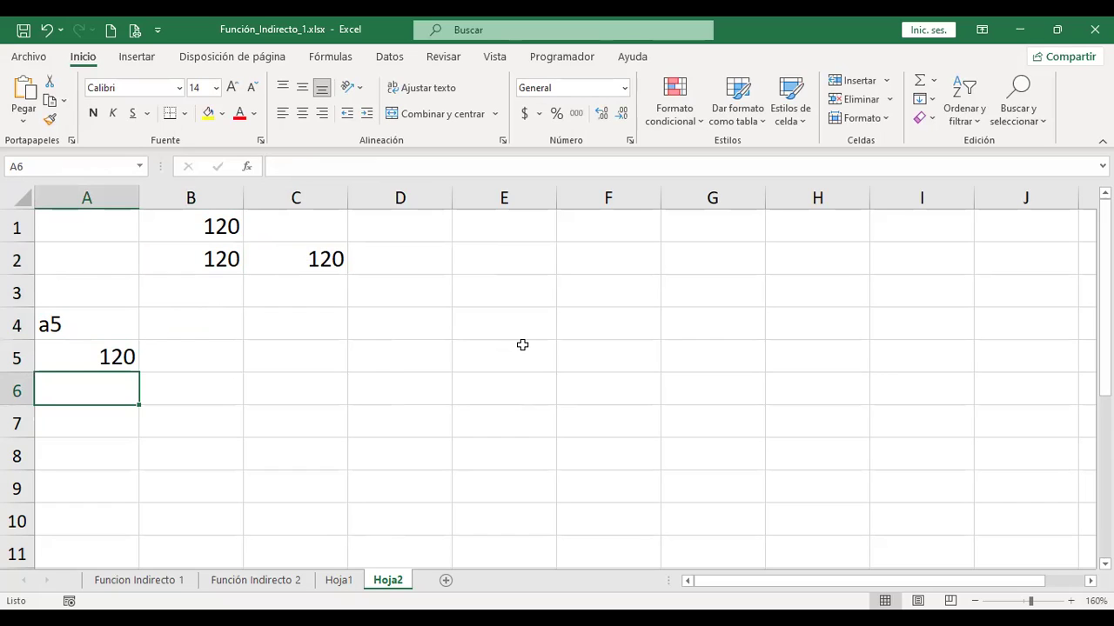
pyautogui.write('f5')
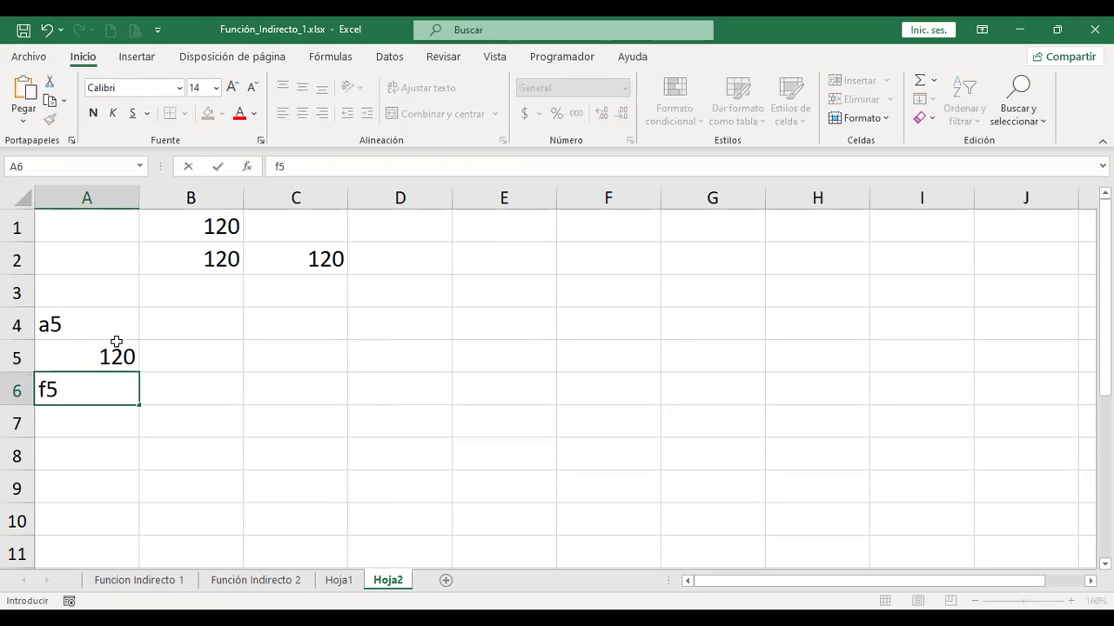
pyautogui.write('c1')
pyautogui.press('Return')
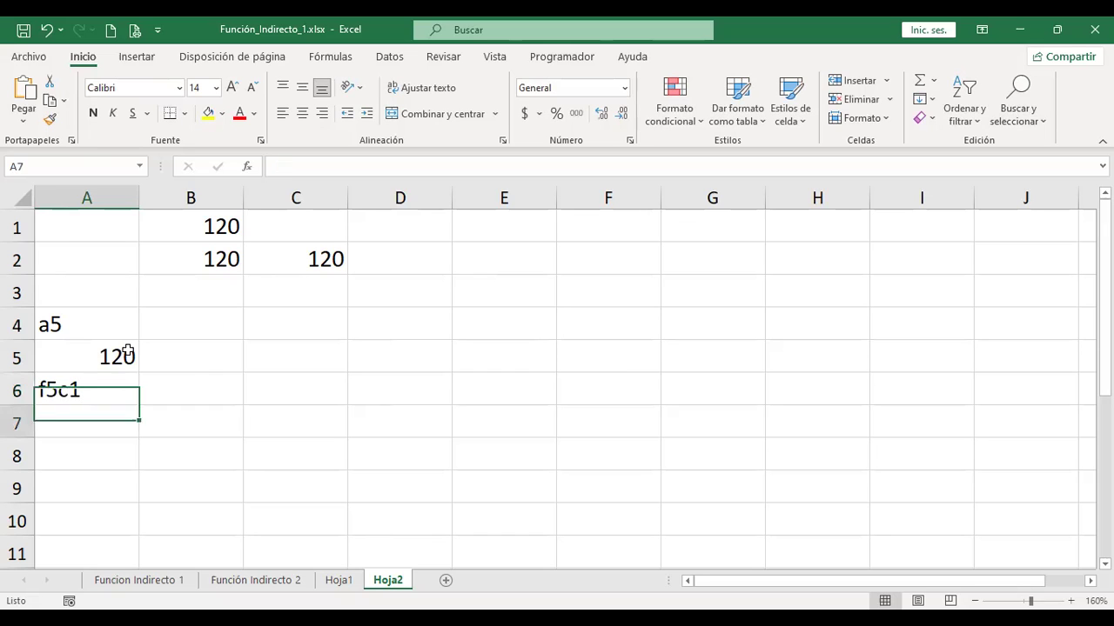
# Clear the formula in C2 and enter the label Estilo A1 in C4
pyautogui.click(337, 248)
pyautogui.press('Delete')
pyautogui.press('Down')
pyautogui.press('Down')
pyautogui.press('Down')
pyautogui.press('Up')
pyautogui.write('Estilo A1')
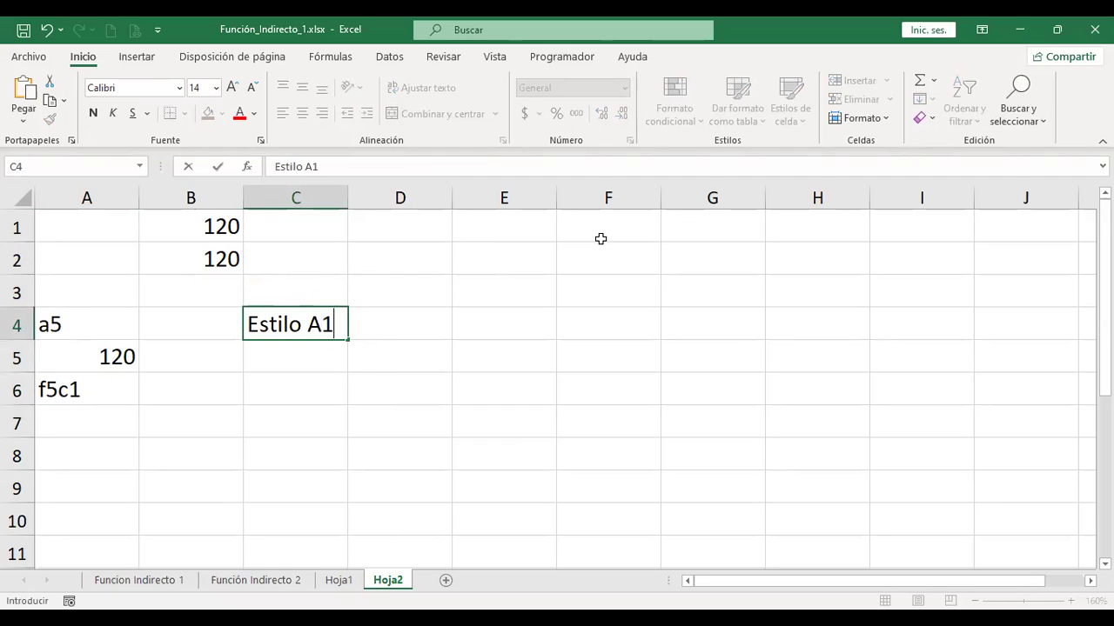
pyautogui.press('Return')
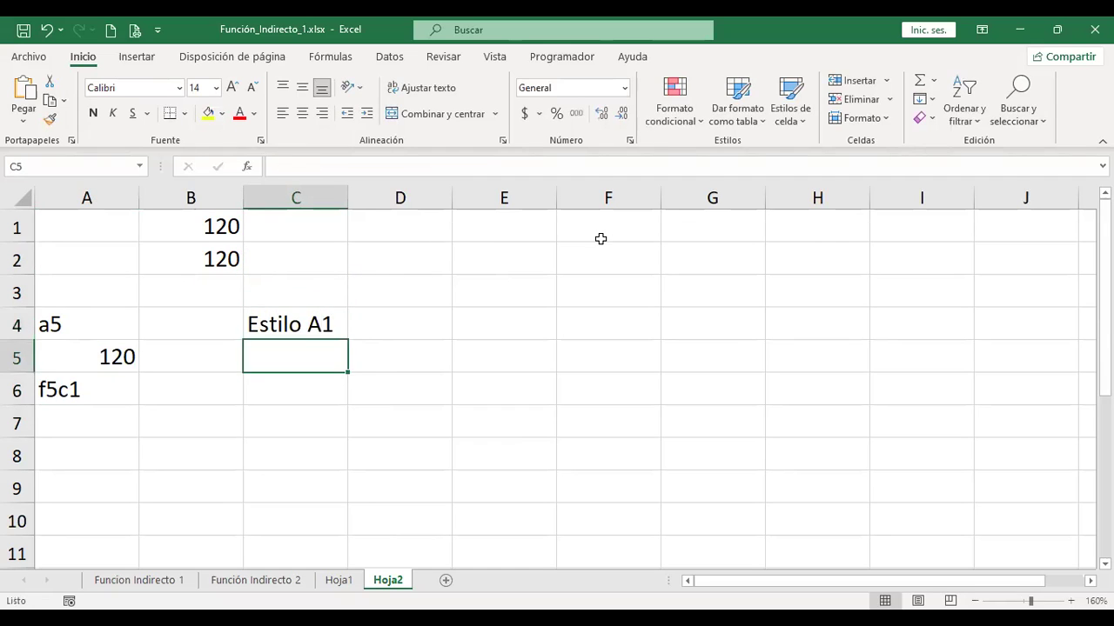
# Enter the label Estilo F1C1 in C5 and autofit the width of column C
pyautogui.write('Estilo F1C')
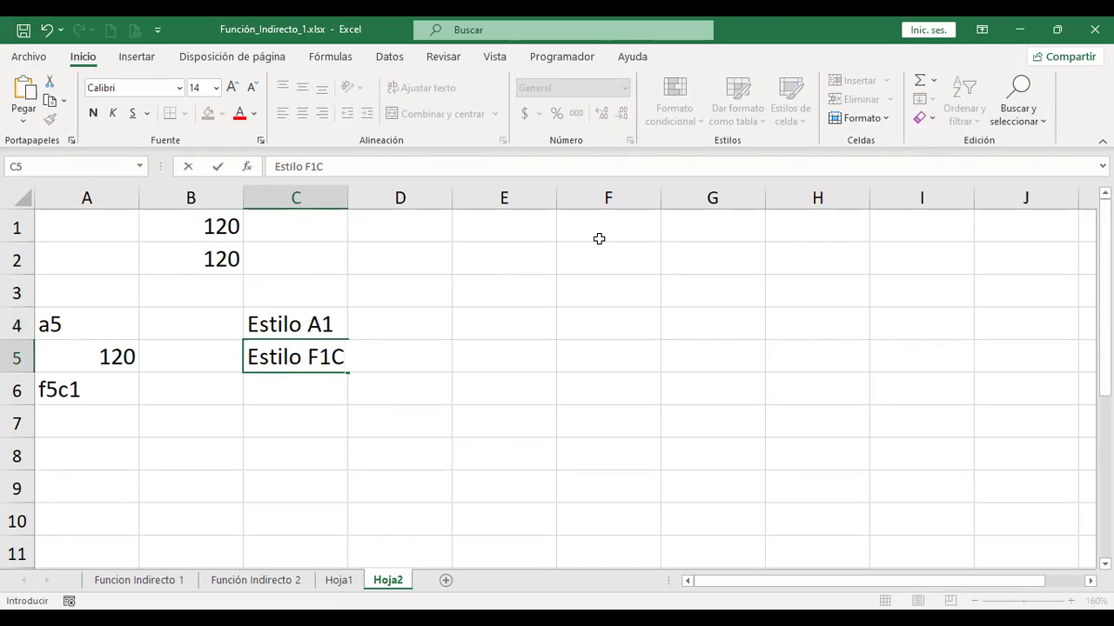
pyautogui.write('1')
pyautogui.press('Right')
pyautogui.press('Up')
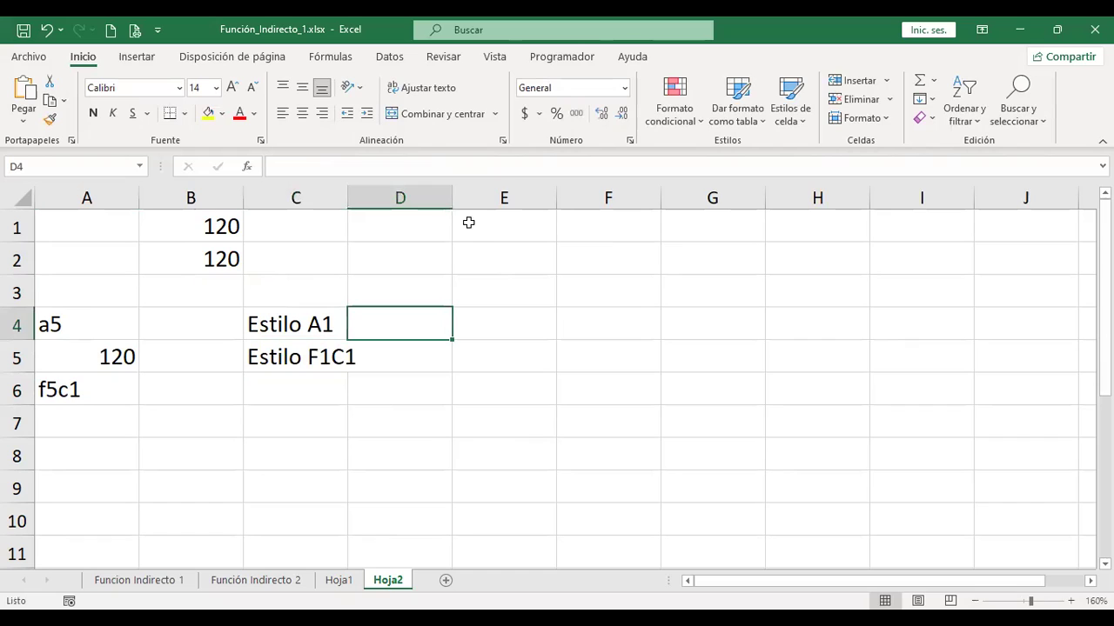
pyautogui.doubleClick(346, 195)
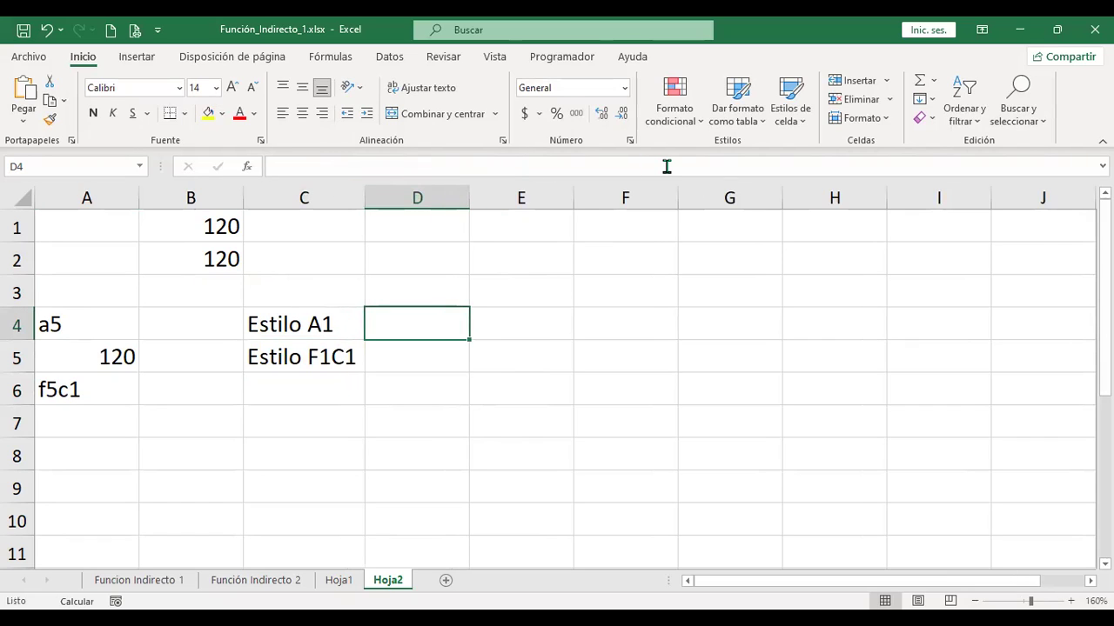
# Enter the formula +INDIRECTO(A4;VERDADERO) in D4, beside the Estilo A1 label
pyautogui.write('+indire')
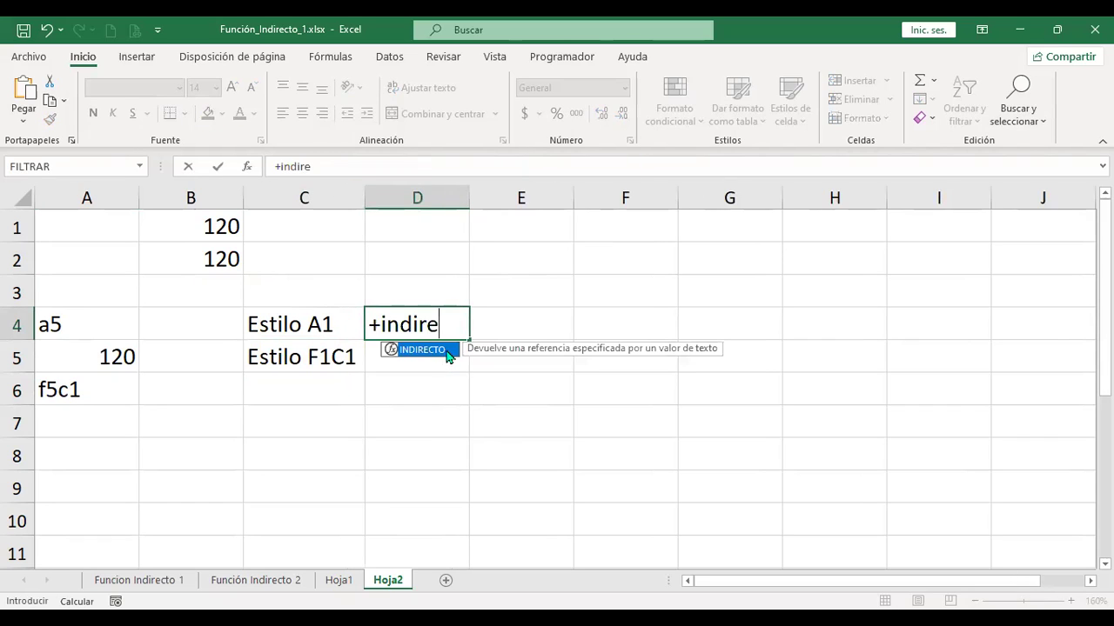
pyautogui.doubleClick(447, 350)
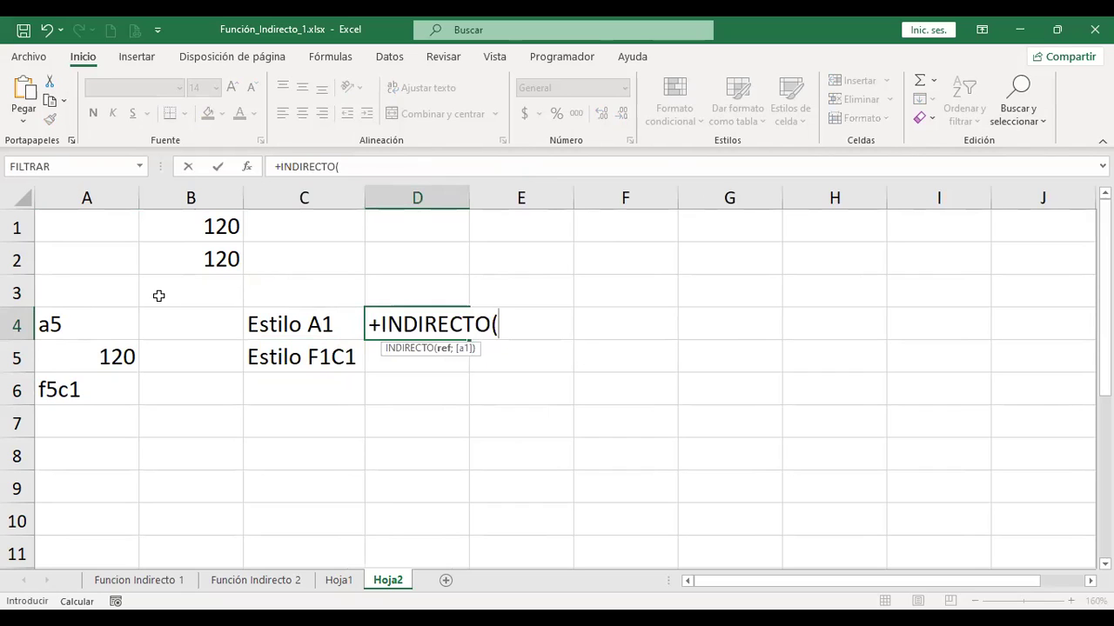
pyautogui.click(78, 322)
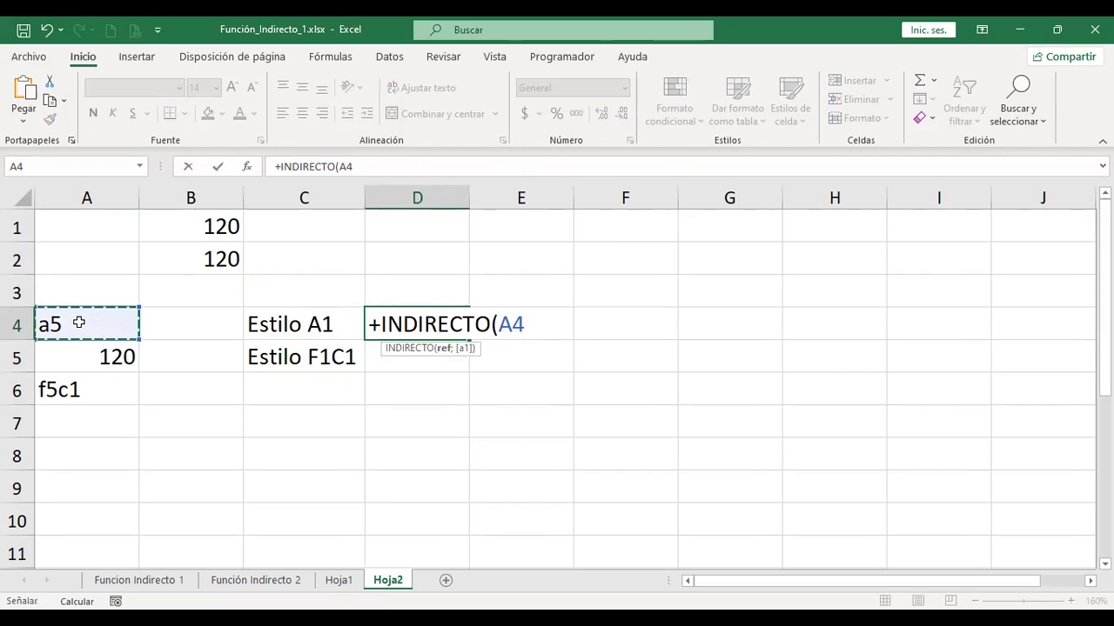
pyautogui.write(';')
pyautogui.click(597, 378)
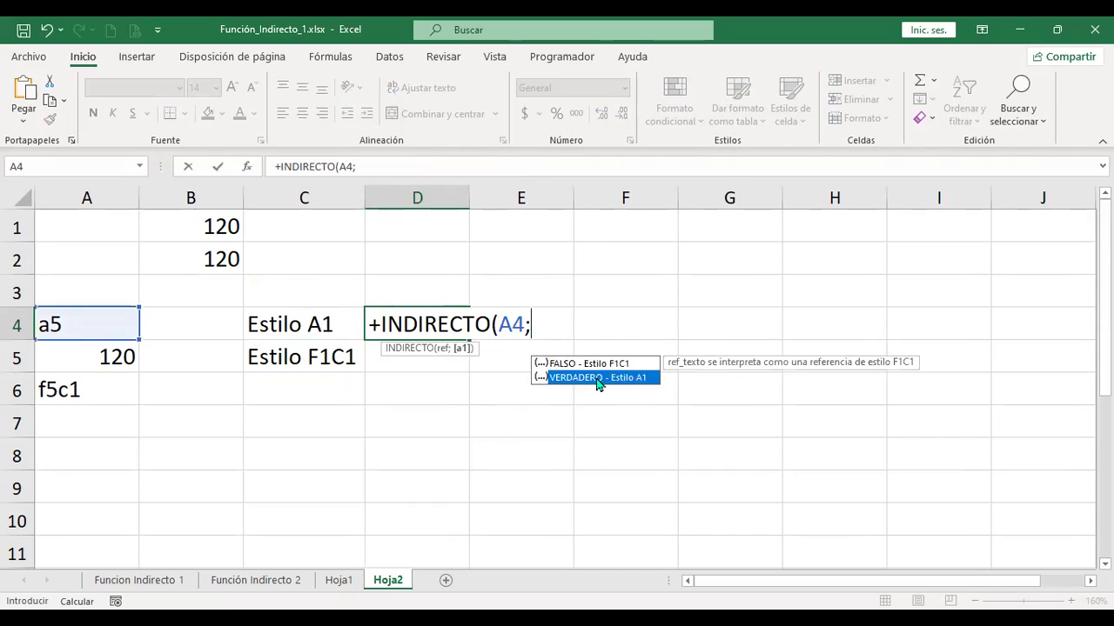
pyautogui.press('Tab')
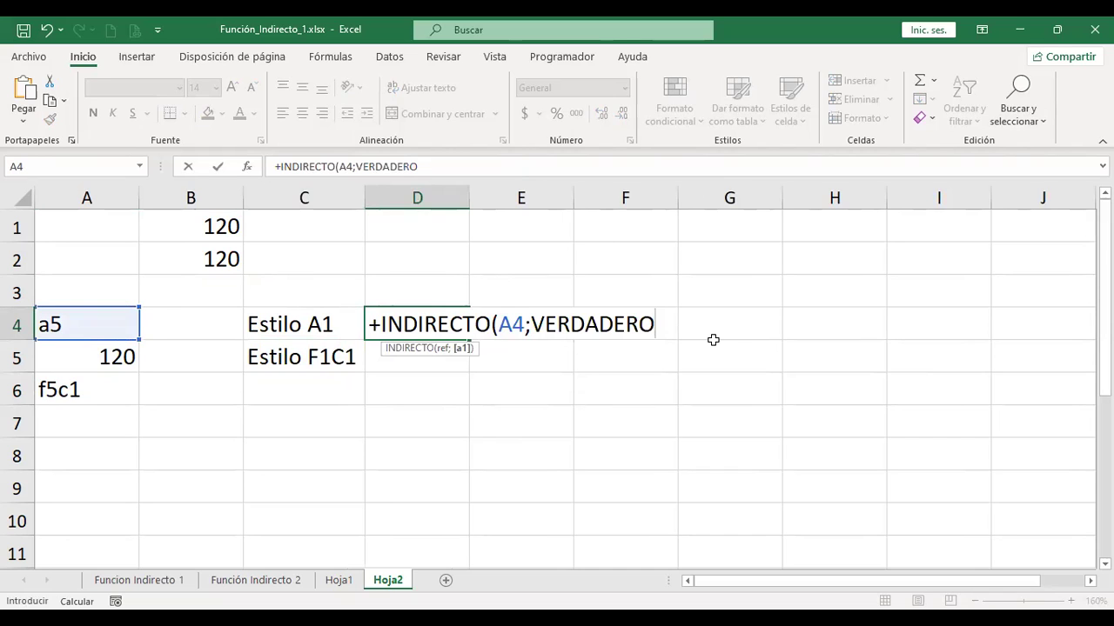
pyautogui.press('Return')
# Enter the formula +INDIRECTO(A6;FALSO) in D5, beside the Estilo F1C1 label
pyautogui.write('+')
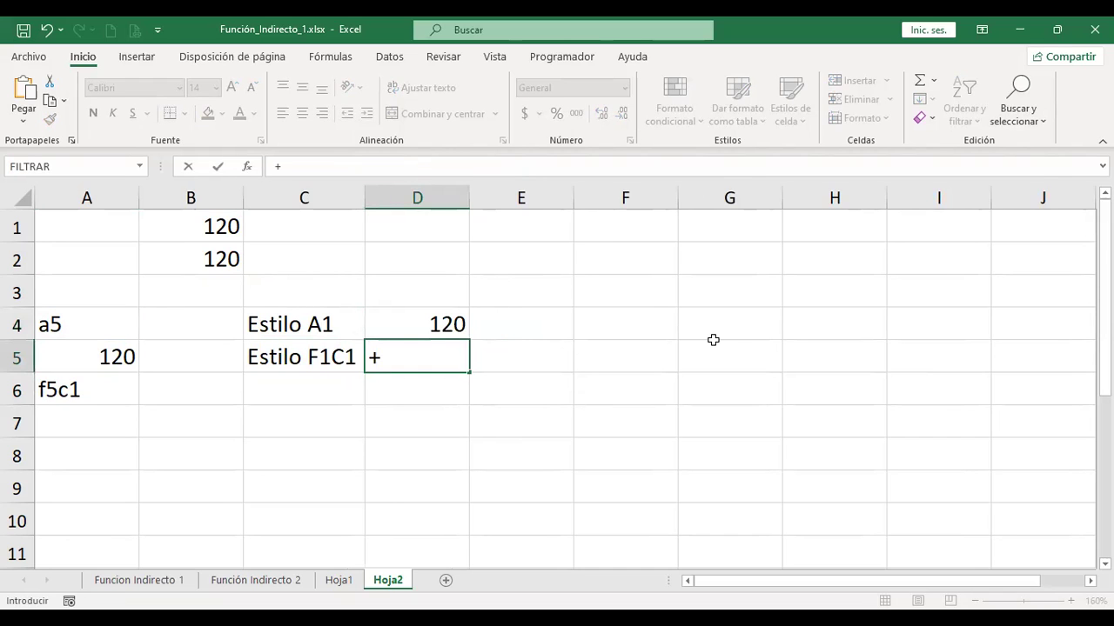
pyautogui.write('indire')
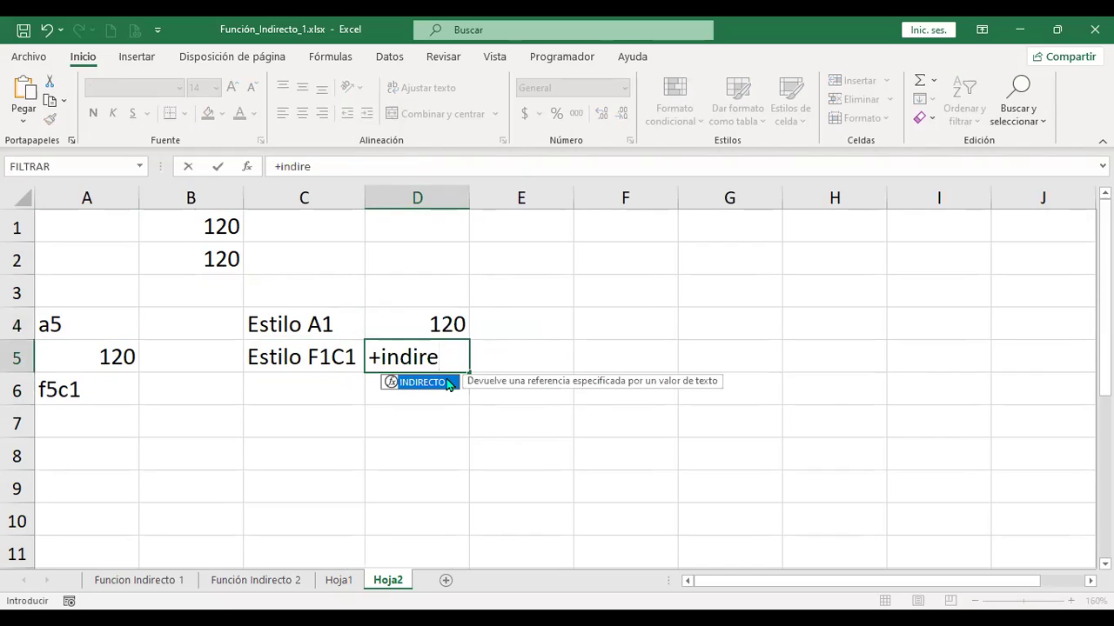
pyautogui.press('Tab')
pyautogui.click(79, 388)
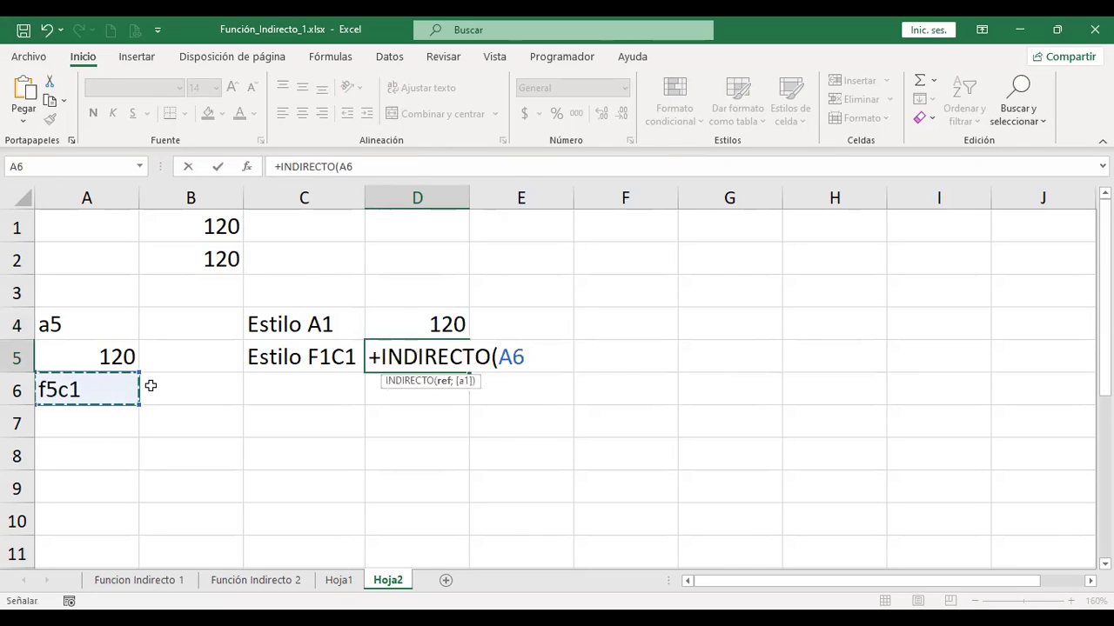
pyautogui.write(';')
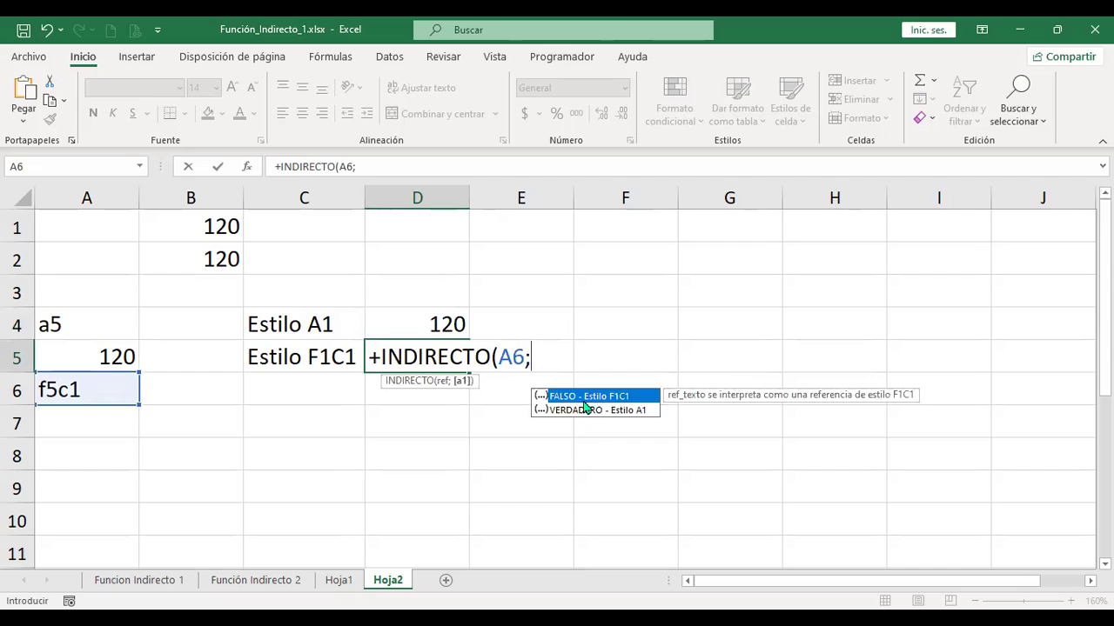
pyautogui.doubleClick(580, 396)
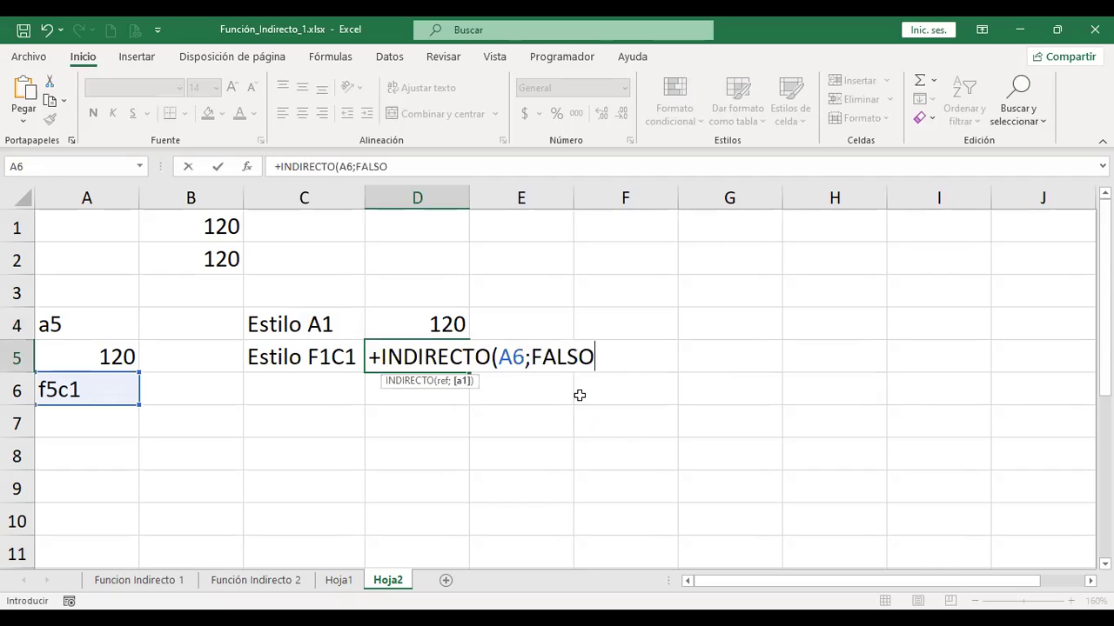
pyautogui.hotkey('ctrl', 'Return')
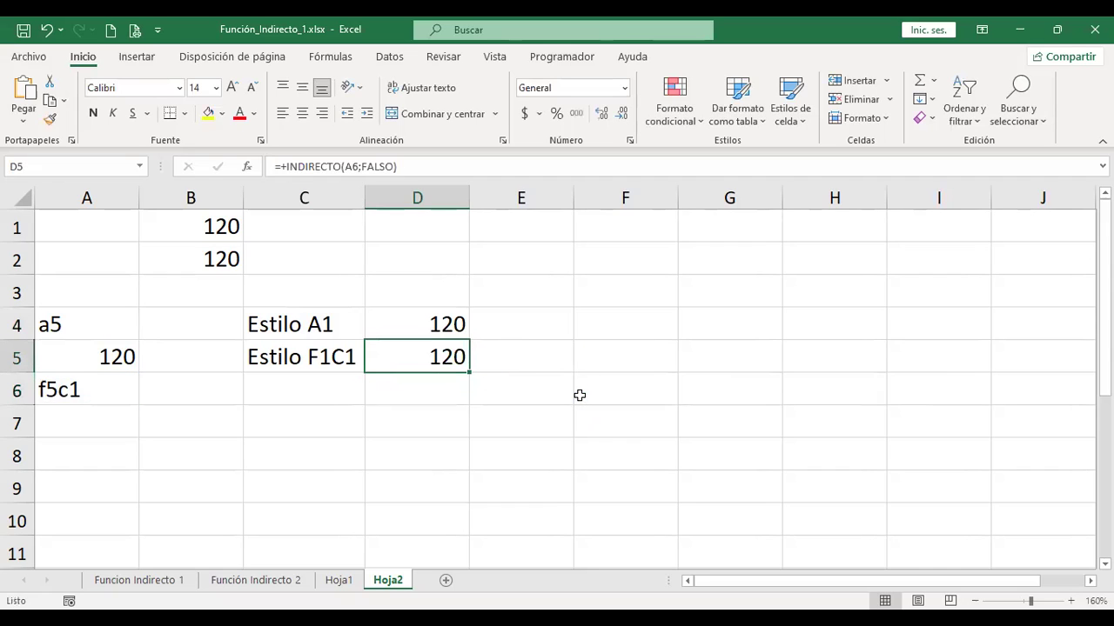
# Highlight the referenced cell A5 with a yellow fill
pyautogui.press('Left')
pyautogui.press('Left')
pyautogui.press('Left')
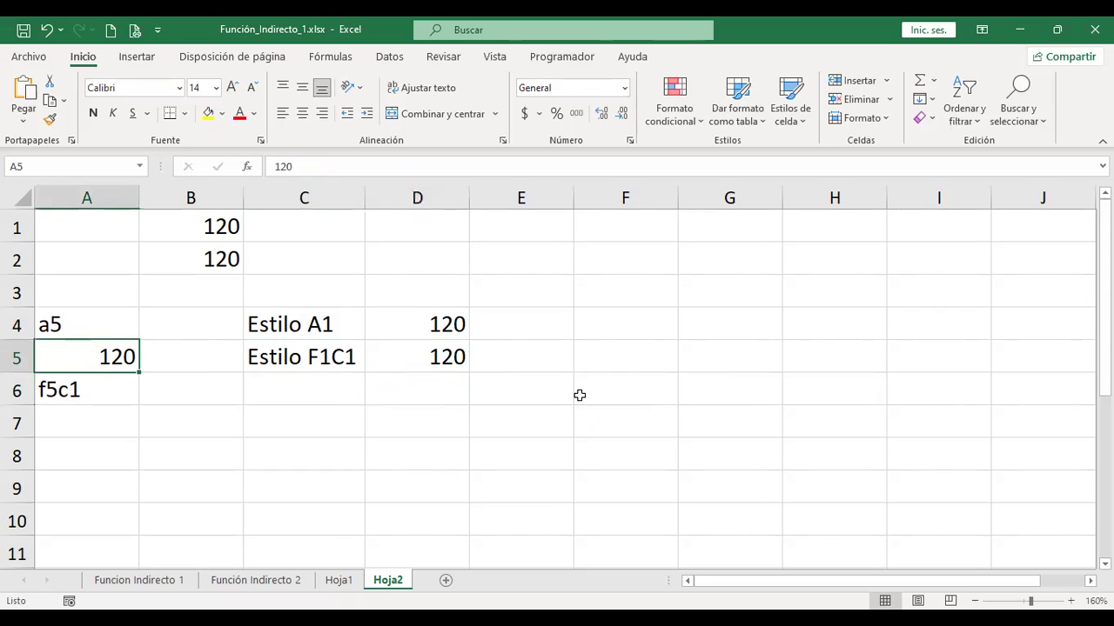
pyautogui.click(208, 114)
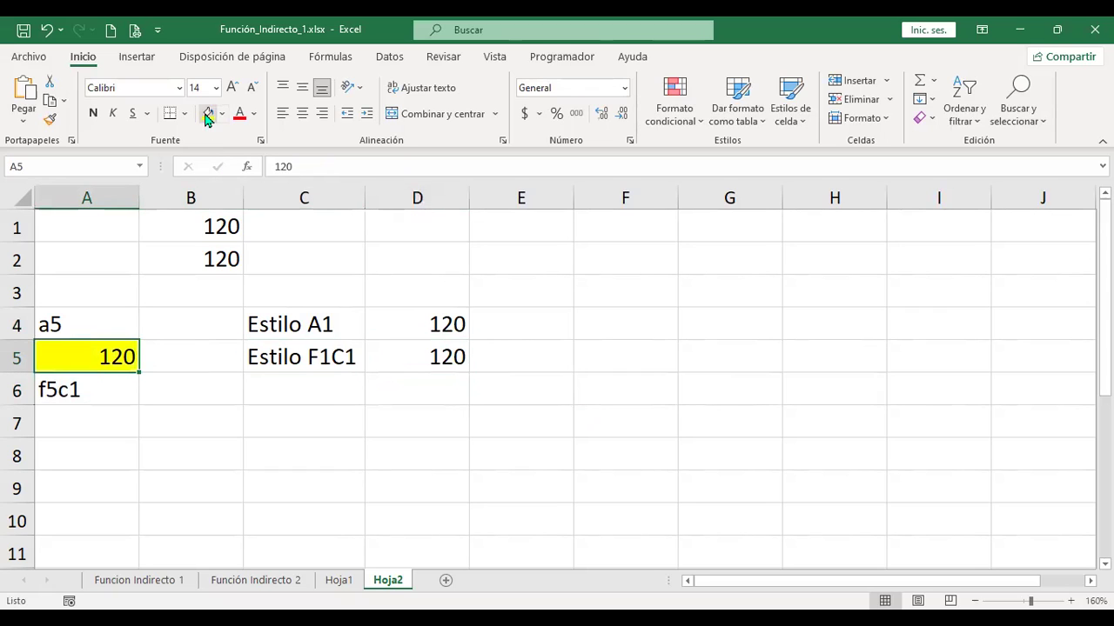
pyautogui.click(506, 324)
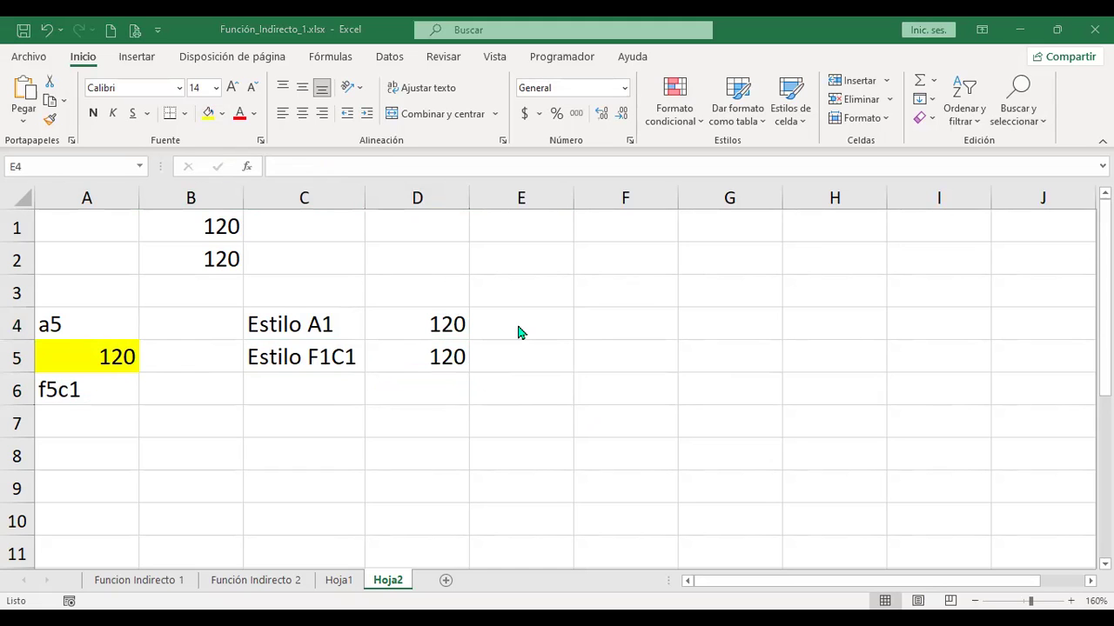
# Switch to the Funcion Indirecto 1 sheet and inspect the Columna and Fila input cells
pyautogui.click(162, 581)
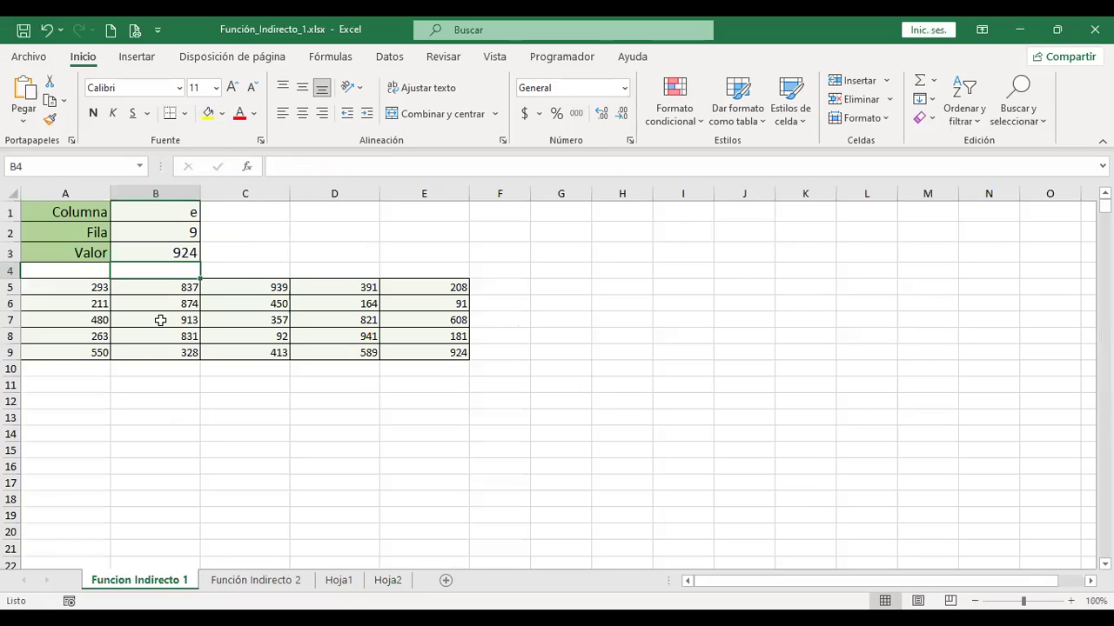
pyautogui.click(169, 218)
pyautogui.click(165, 233)
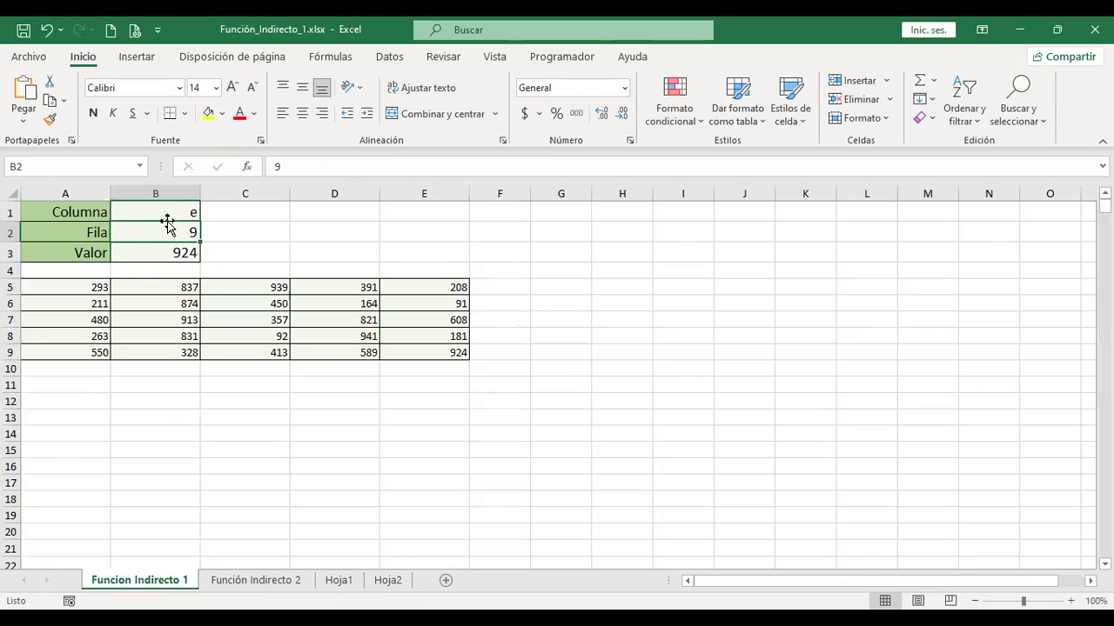
# Examine the Columna and Fila input cells and the INDIRECTO formula behind Valor in B3
pyautogui.click(171, 214)
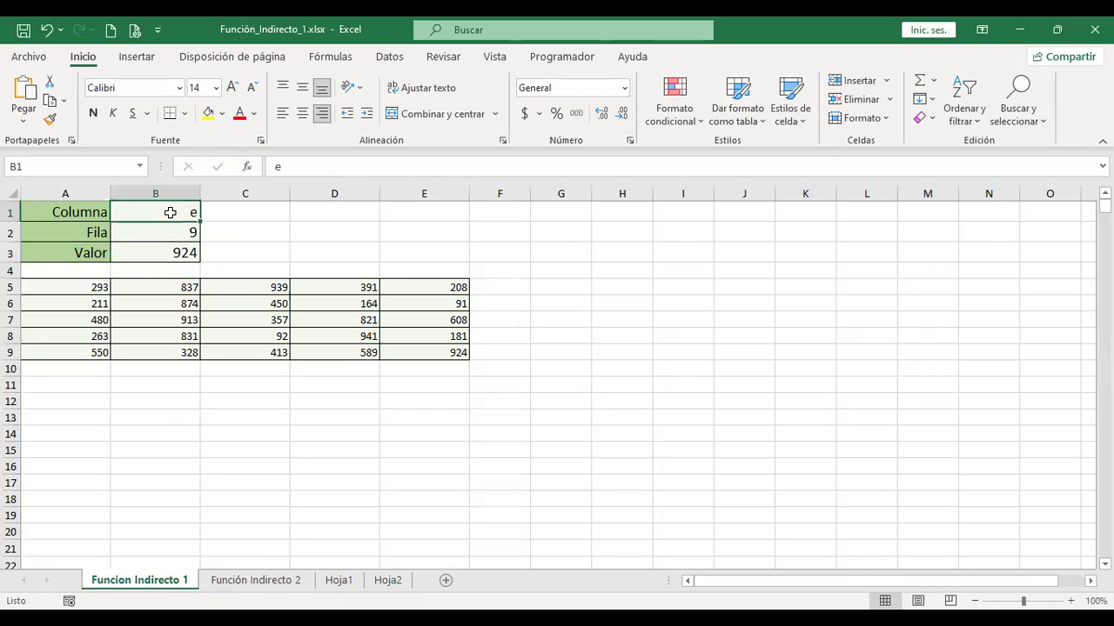
pyautogui.click(164, 232)
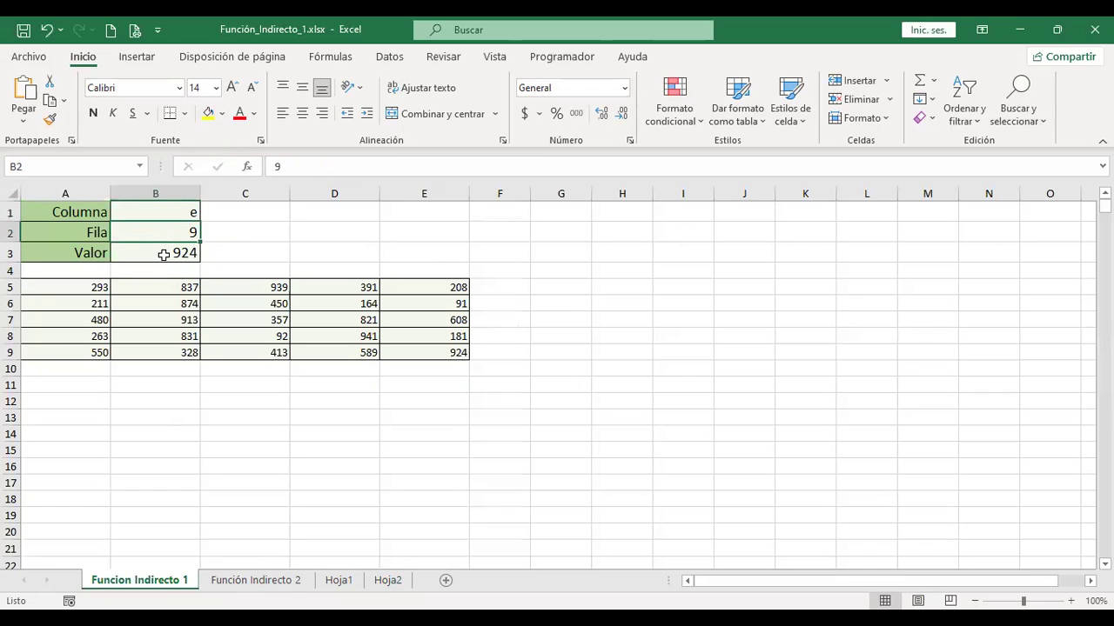
pyautogui.click(164, 254)
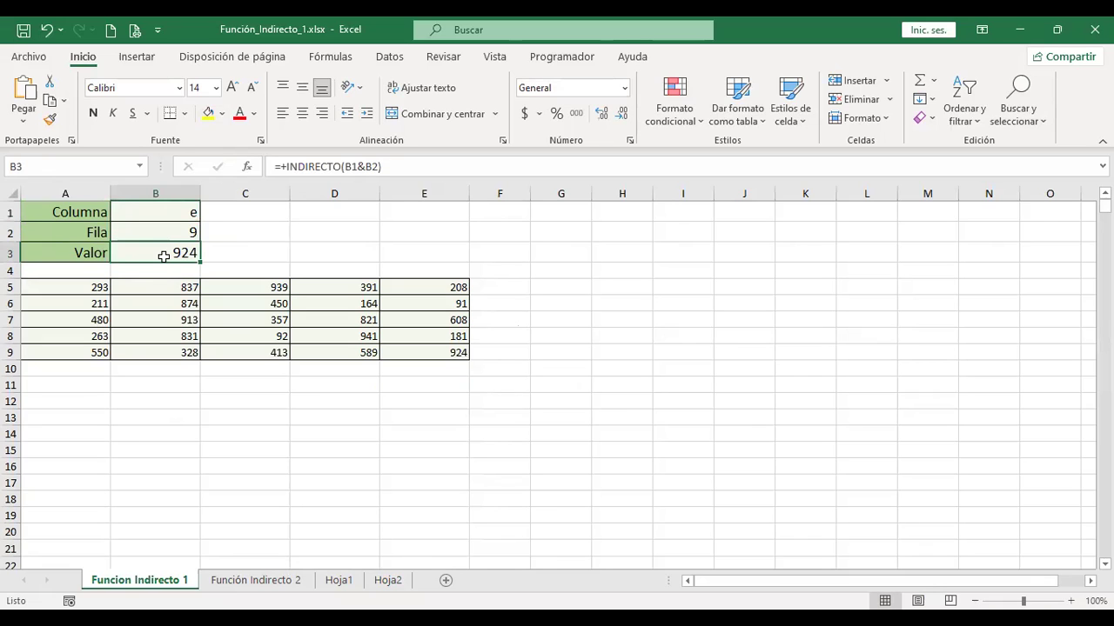
pyautogui.doubleClick(163, 254)
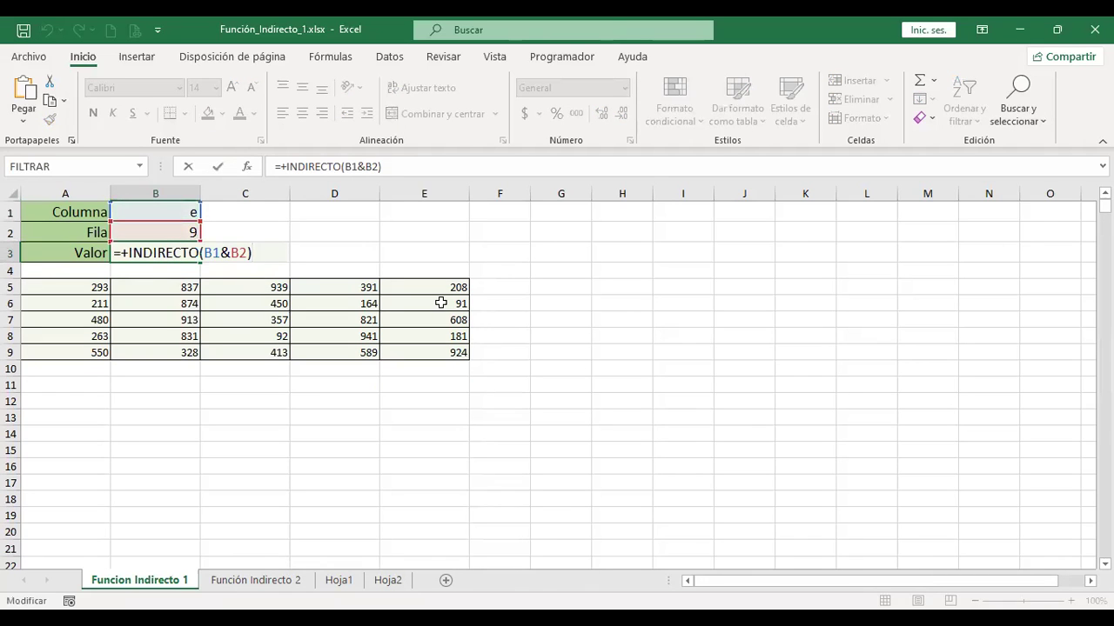
pyautogui.press('Return')
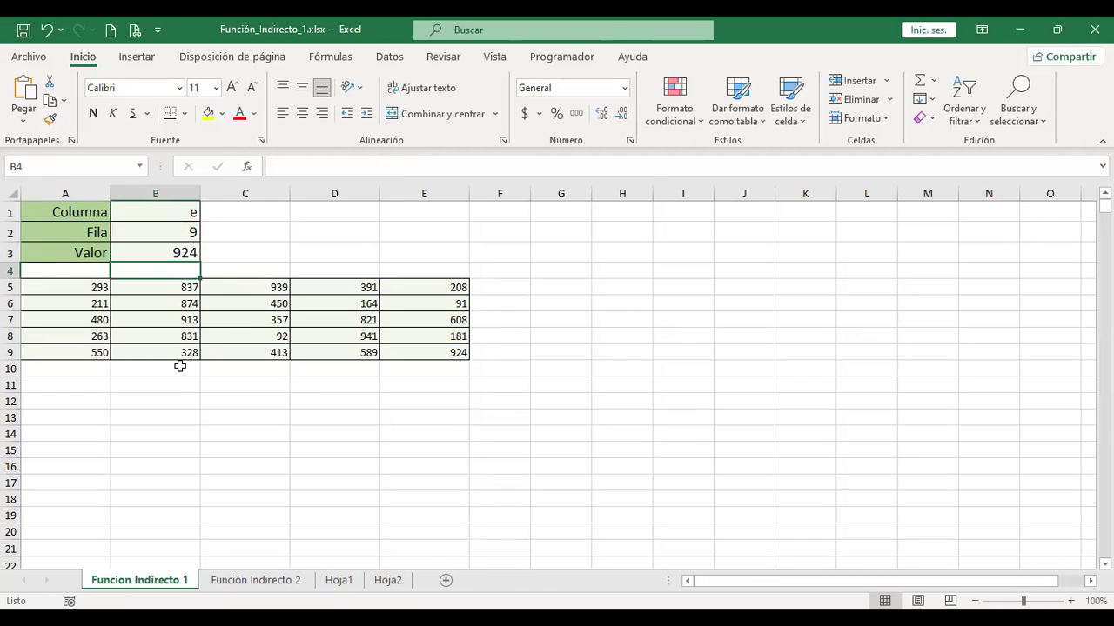
pyautogui.click(172, 252)
pyautogui.doubleClick(173, 253)
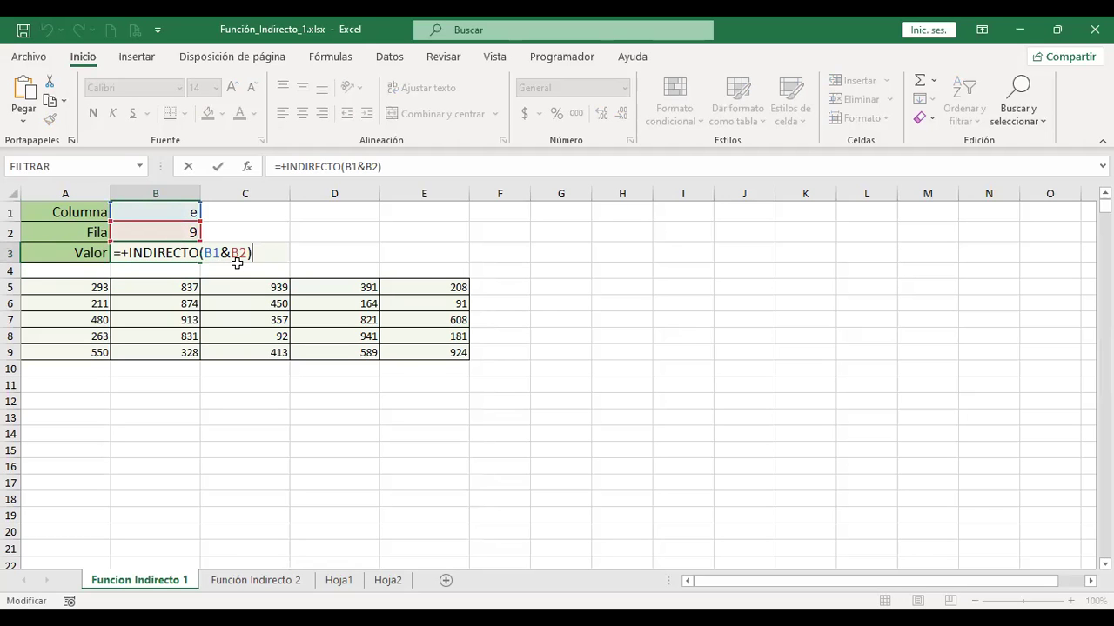
pyautogui.press('Return')
# On the Función Indirecto 2 sheet, examine the formulas behind the searched cell in I9 and the found value in I11
pyautogui.click(242, 582)
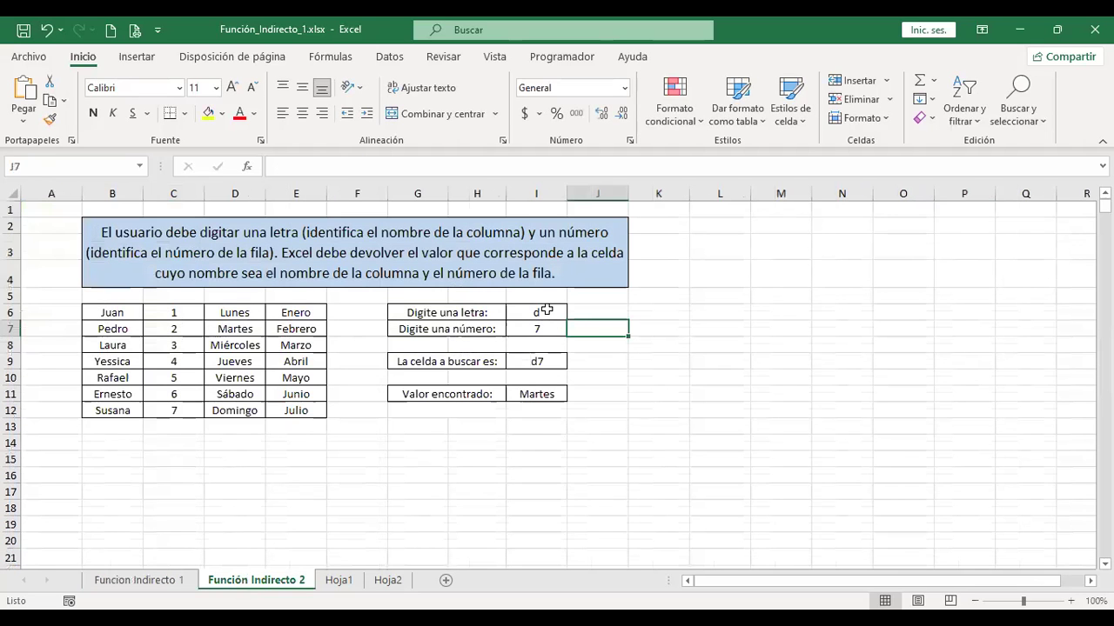
pyautogui.click(536, 363)
pyautogui.press('F2')
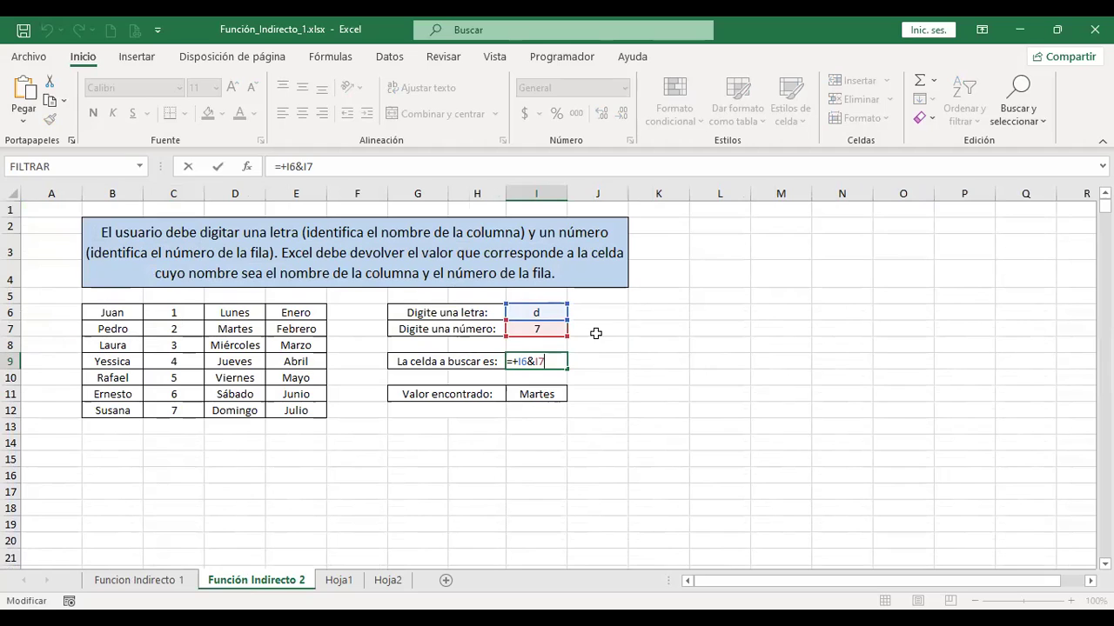
pyautogui.press('Return')
pyautogui.click(539, 395)
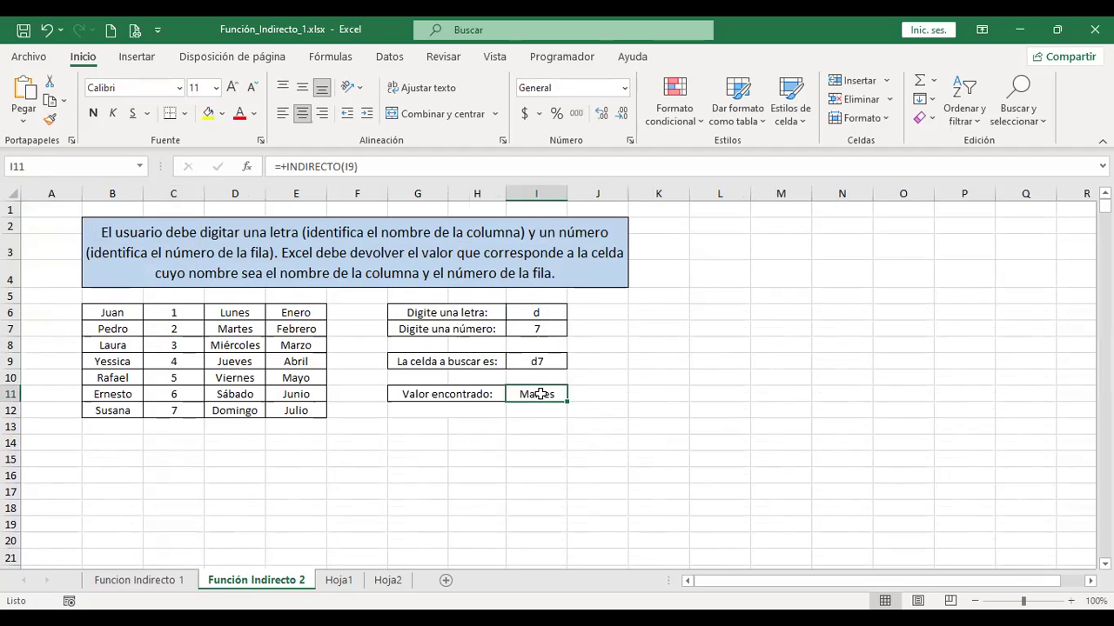
pyautogui.press('F2')
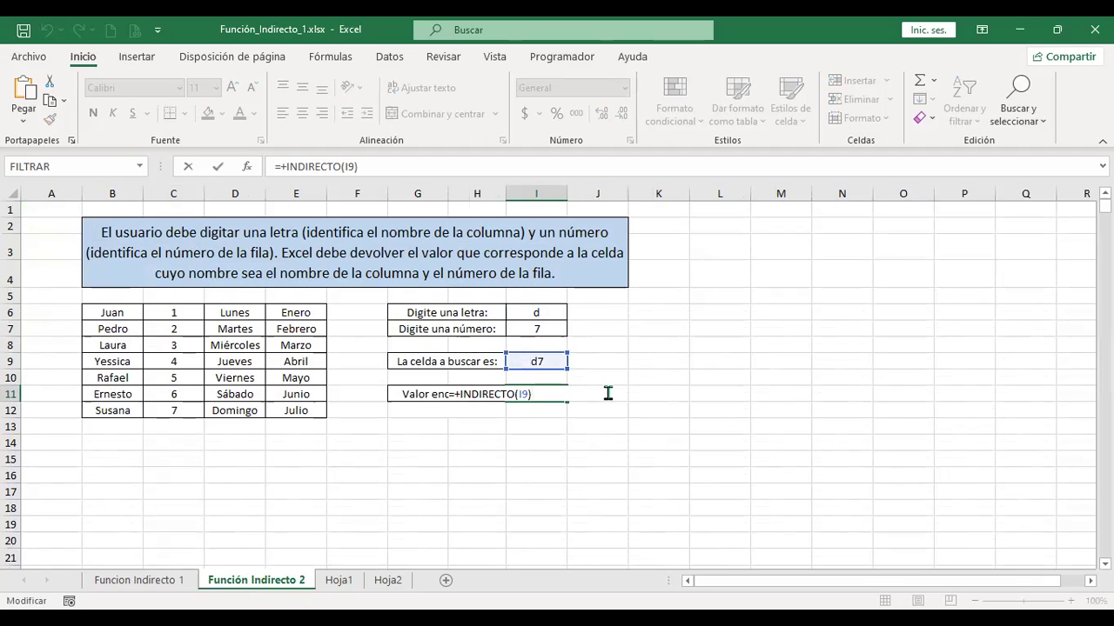
pyautogui.press('Return')
# Review the INDIRECTO examples on Hoja1 and Hoja2, and return to the Funcion Indirecto 1 sheet
pyautogui.click(338, 580)
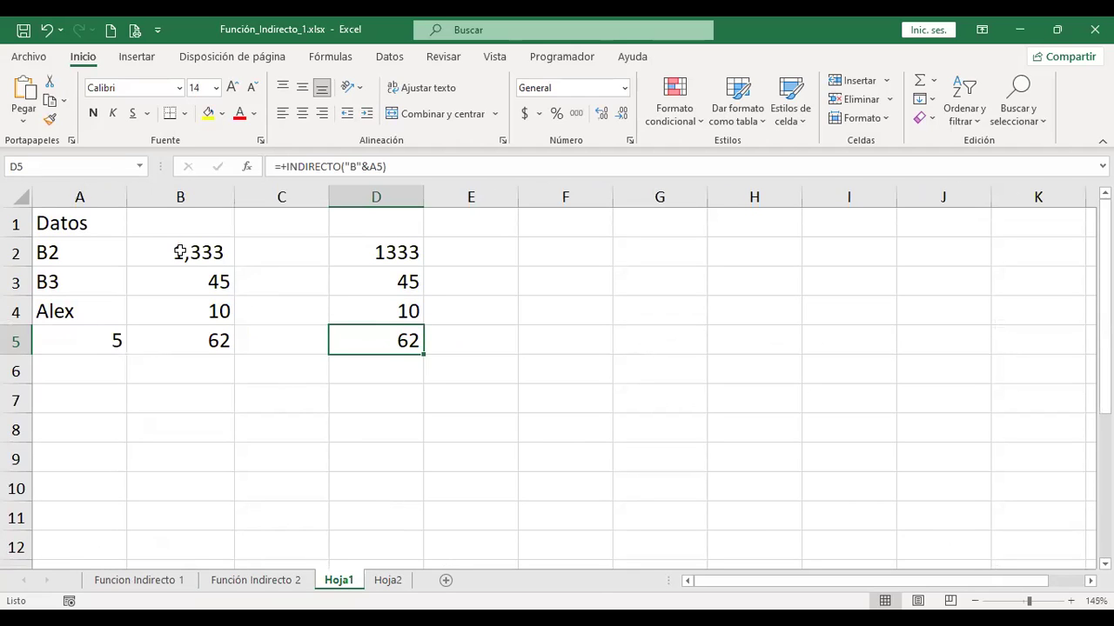
pyautogui.click(479, 254)
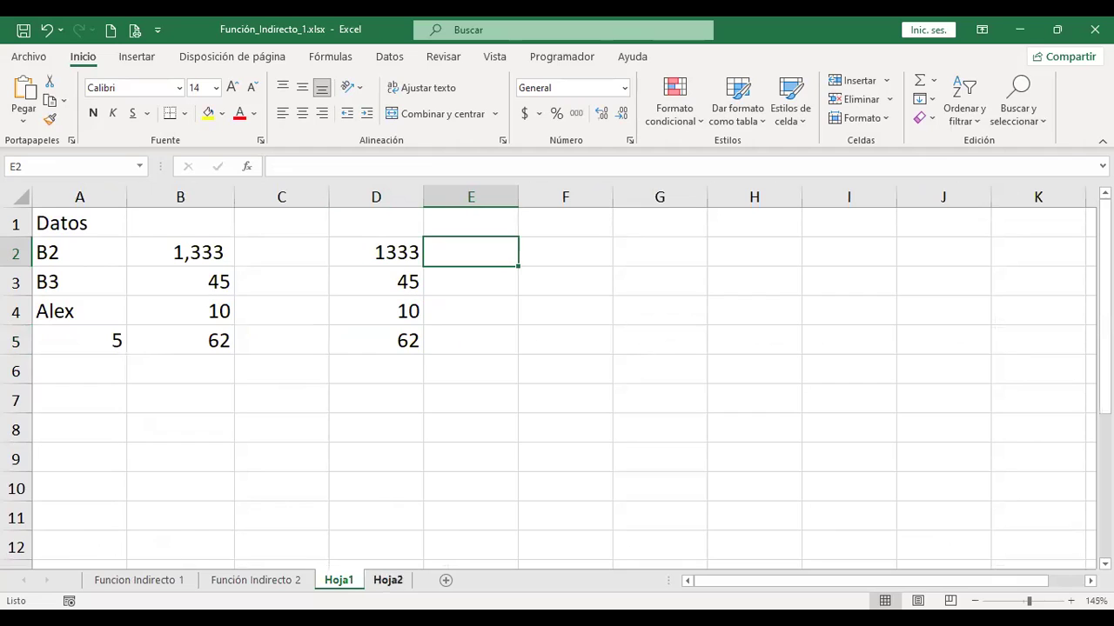
pyautogui.click(388, 579)
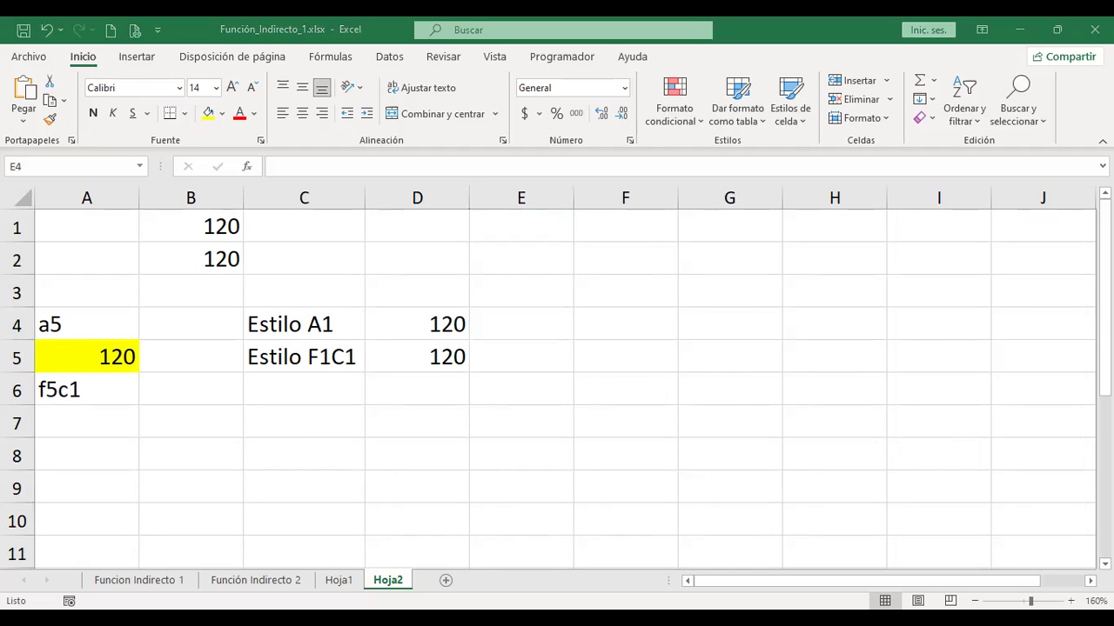
pyautogui.hotkey('alt', 'Tab')
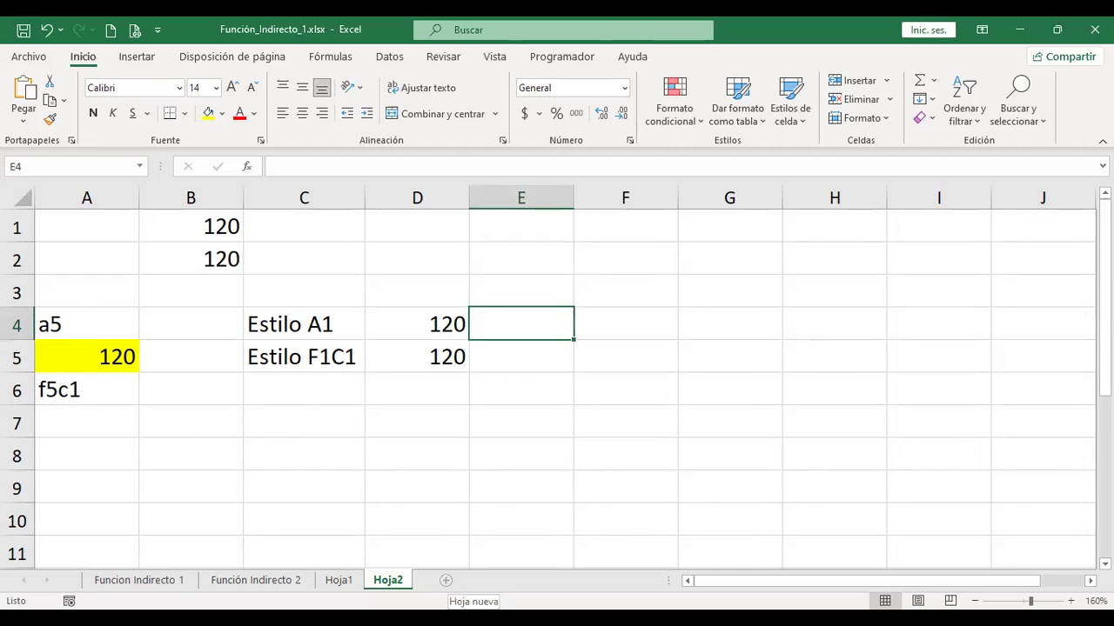
pyautogui.click(257, 580)
pyautogui.click(148, 580)
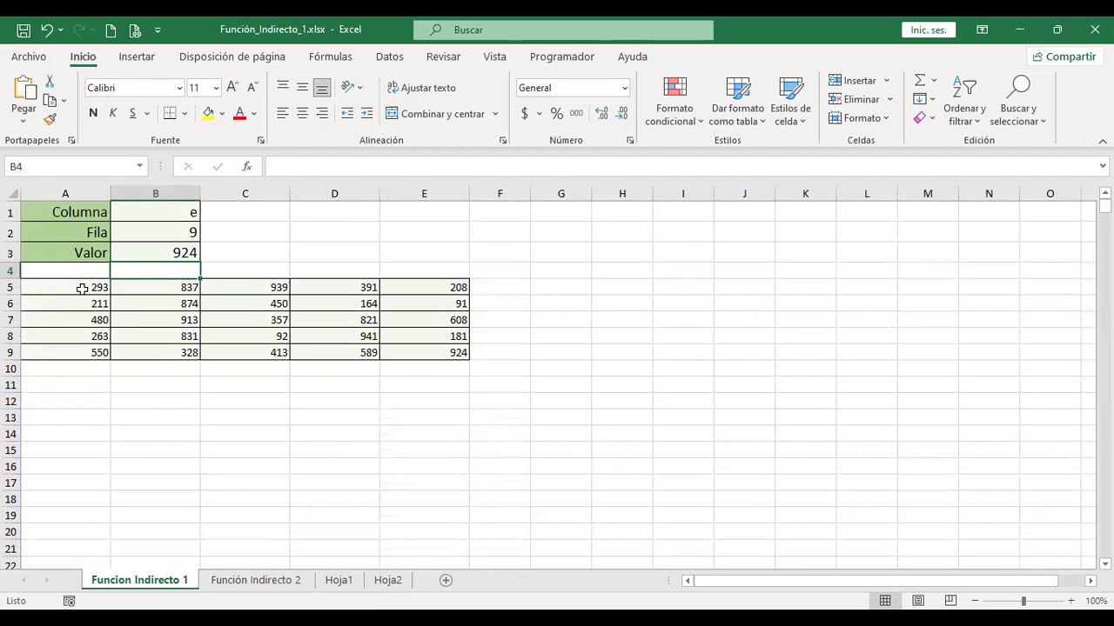
# Copy the number table A5:E9 and add a blank worksheet after Hoja2
pyautogui.click(503, 355)
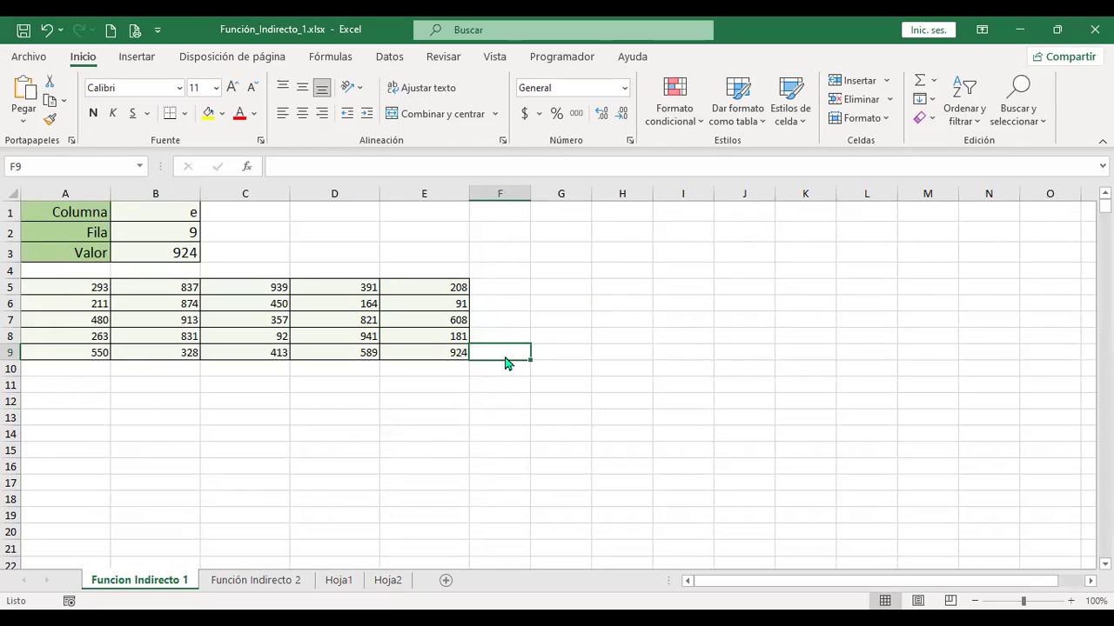
pyautogui.moveTo(77, 288); pyautogui.dragTo(419, 351)
pyautogui.hotkey('ctrl', 'c')
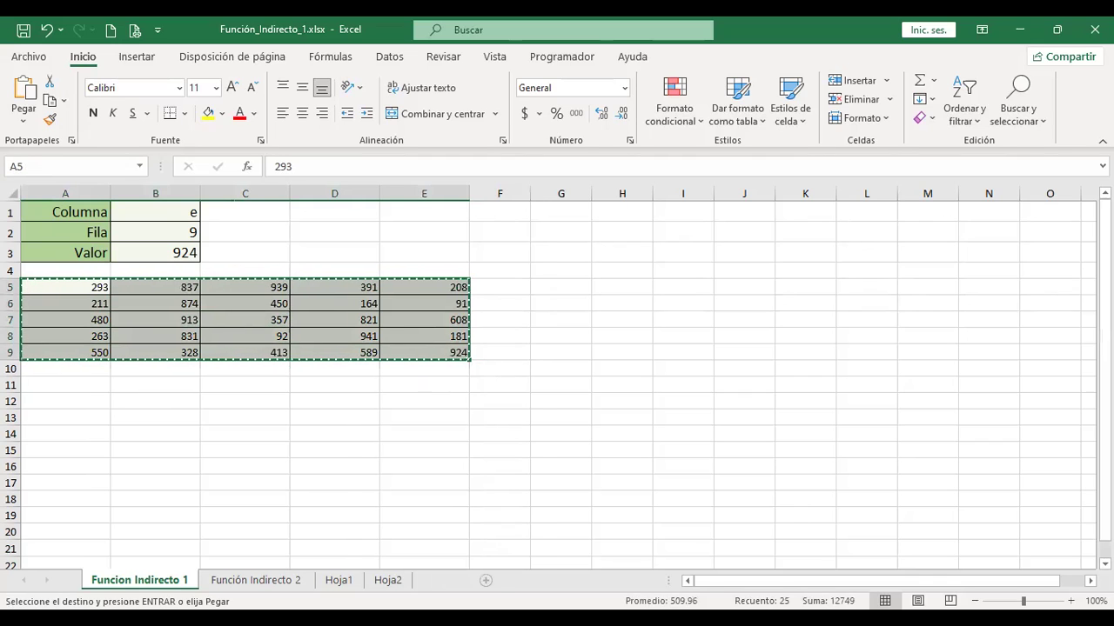
pyautogui.click(445, 580)
pyautogui.moveTo(230, 588); pyautogui.dragTo(479, 592)
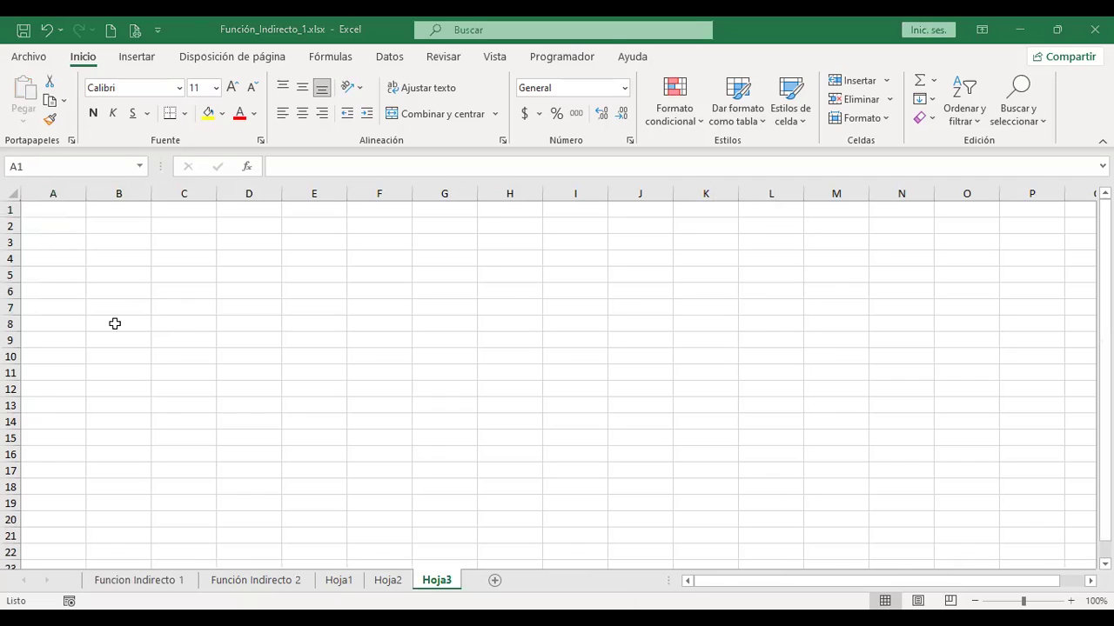
pyautogui.click(298, 385)
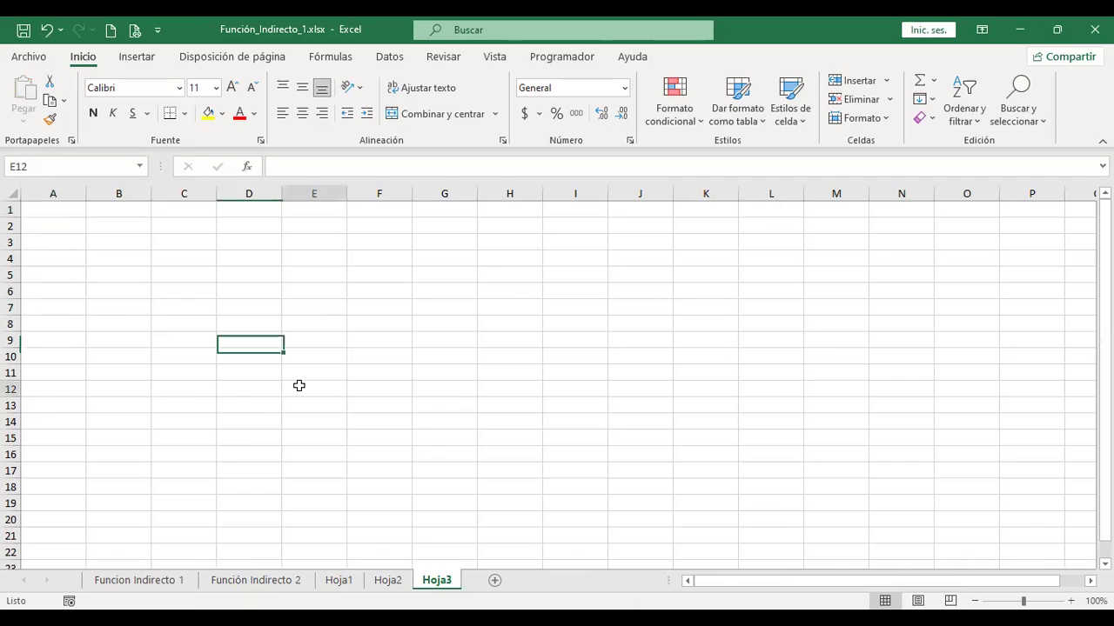
# Copy the number table A5:E9 from Funcion Indirecto 1 and paste it at A1 of Hoja3
pyautogui.click(143, 582)
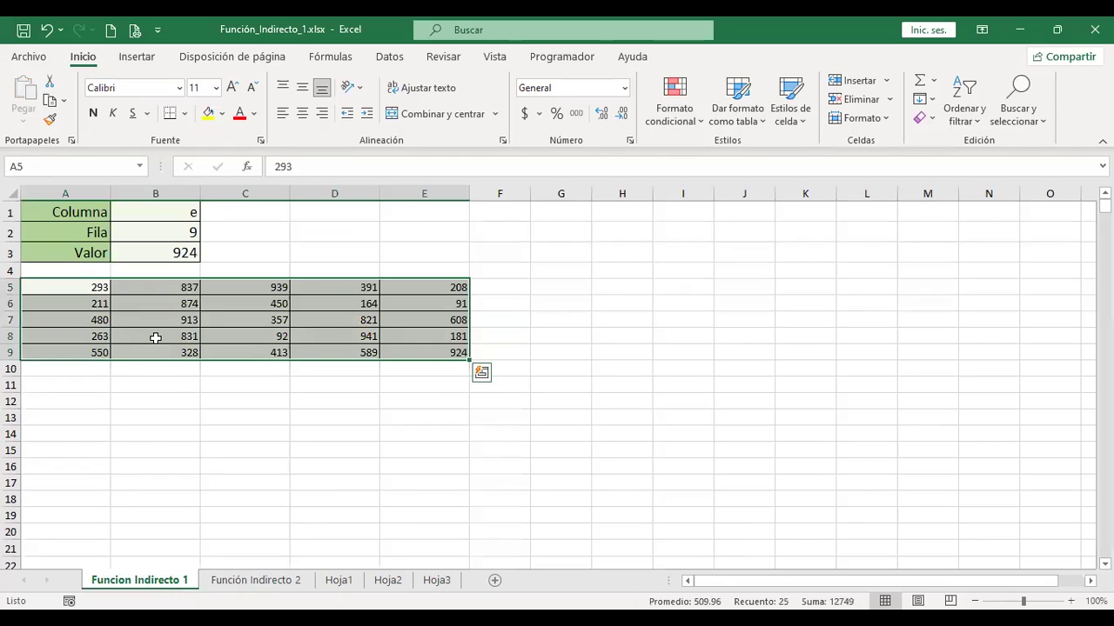
pyautogui.hotkey('ctrl', 'c')
pyautogui.click(453, 584)
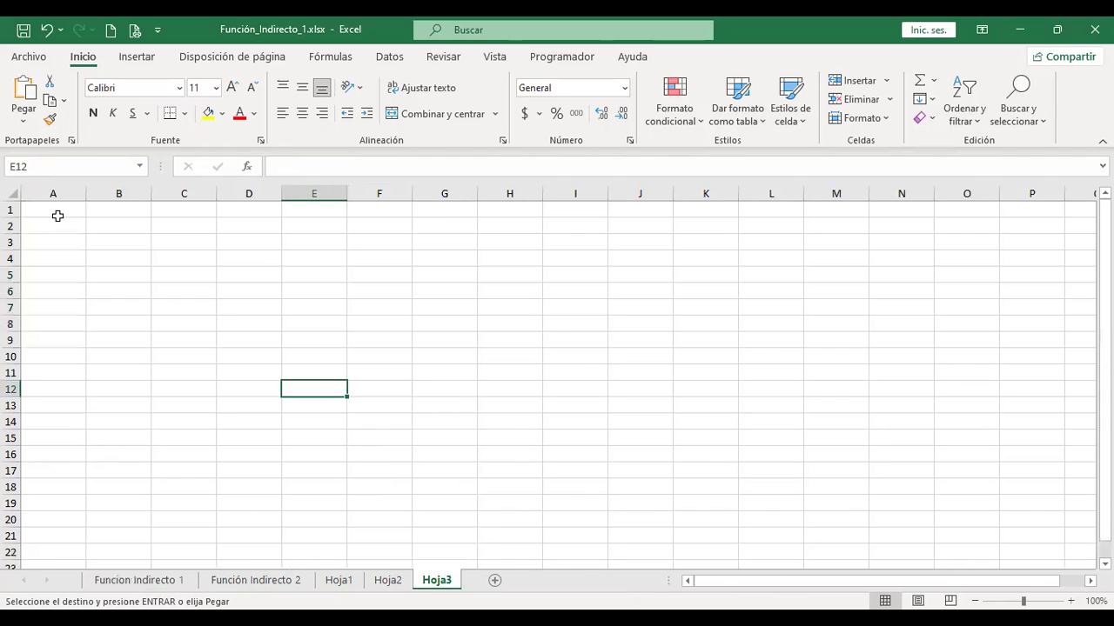
pyautogui.click(55, 211)
pyautogui.hotkey('ctrl', 'v')
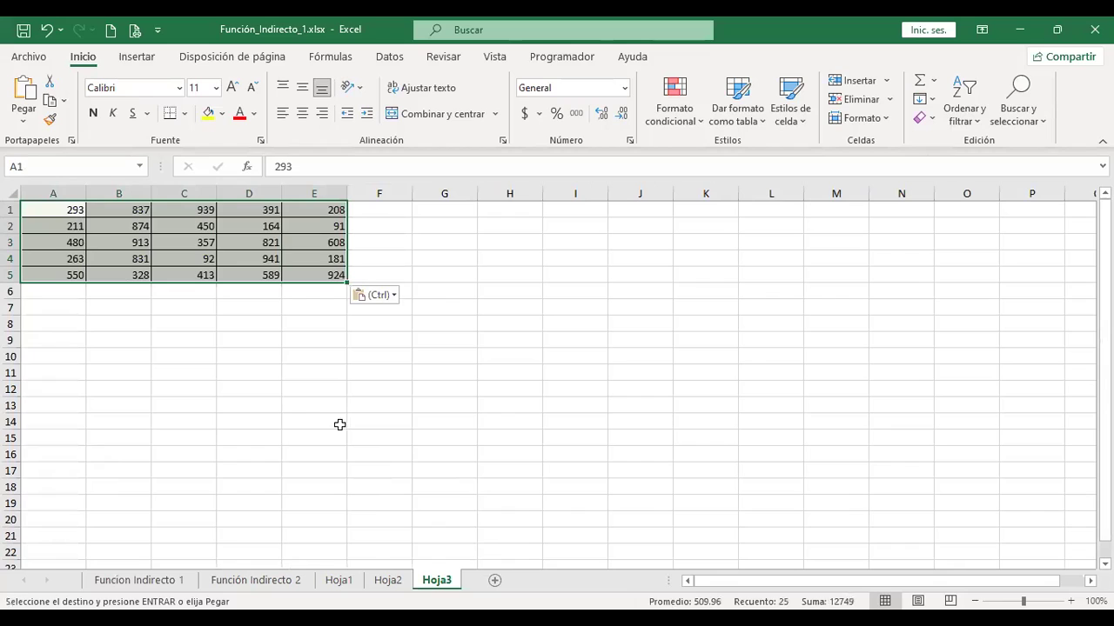
pyautogui.click(315, 324)
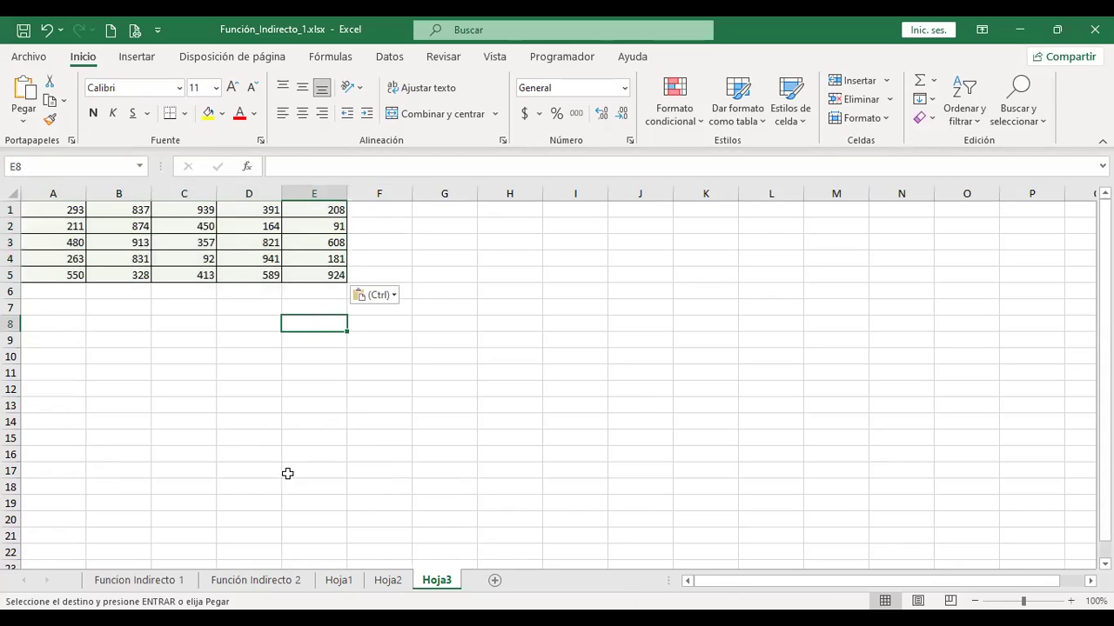
# Add another worksheet after Hoja3 and paste the number table at its cell A1
pyautogui.click(494, 581)
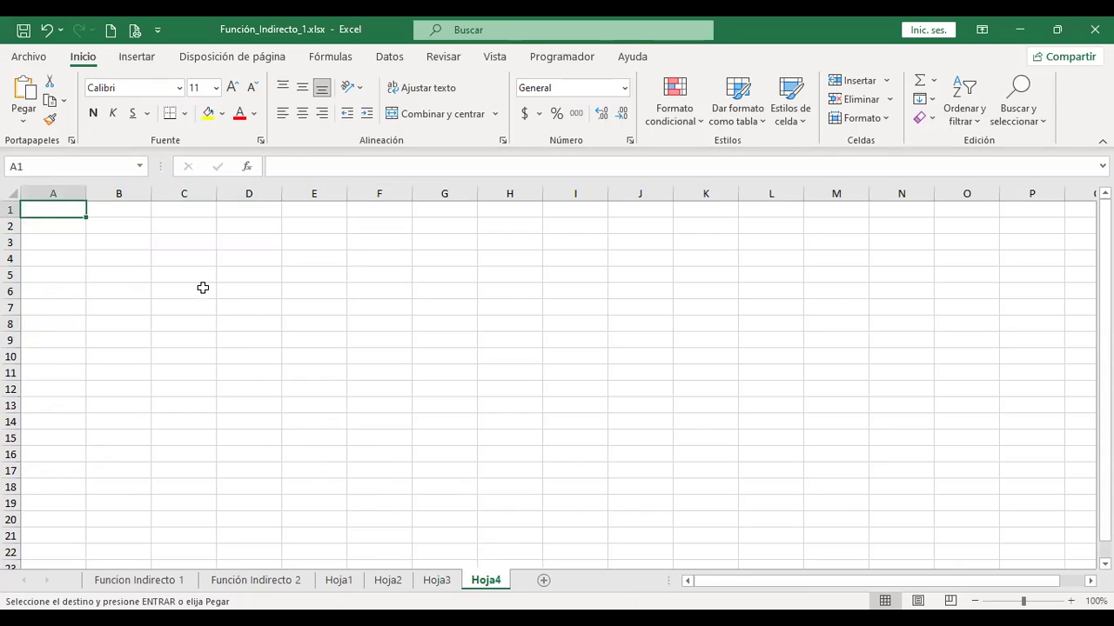
pyautogui.hotkey('ctrl', 'v')
pyautogui.hotkey('ctrl', 'pageup')
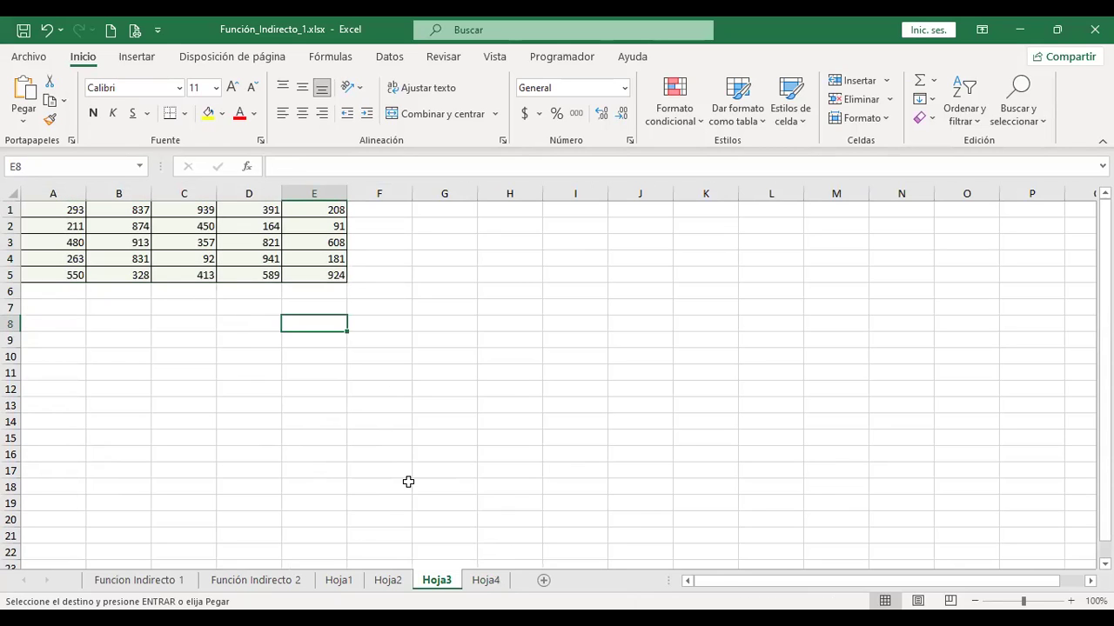
# Switch back and forth between Hoja3 and Hoja4 to compare their number tables
pyautogui.hotkey('ctrl', 'shift', 'pagedown')
pyautogui.hotkey('ctrl', 'pagedown')
pyautogui.hotkey('ctrl', 'shift', 'pageup')
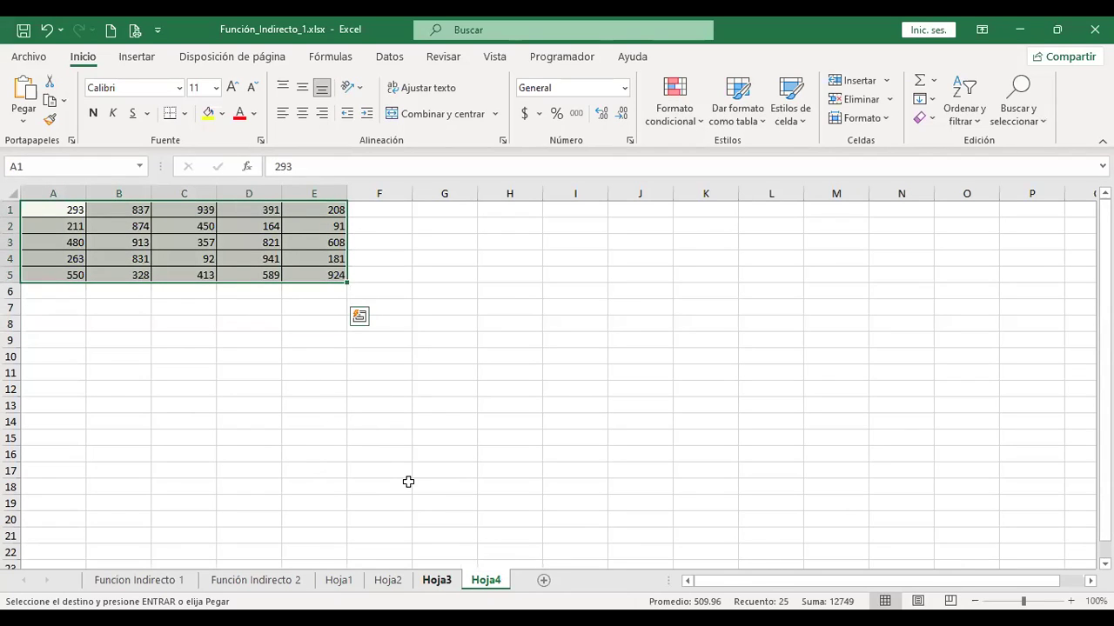
pyautogui.hotkey('ctrl', 'pageup')
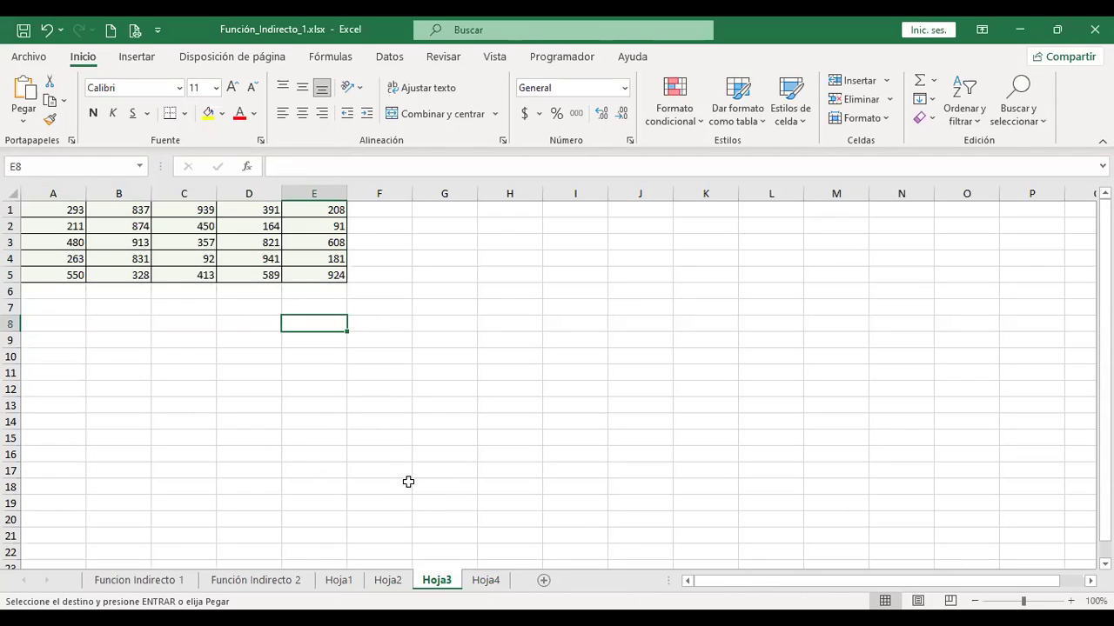
pyautogui.click(484, 589)
pyautogui.hotkey('ctrl', 'pageup')
pyautogui.click(485, 591)
pyautogui.hotkey('ctrl', 'pageup')
pyautogui.hotkey('ctrl', 'pagedown')
pyautogui.hotkey('ctrl', 'pageup')
pyautogui.hotkey('ctrl', 'pagedown')
pyautogui.hotkey('ctrl', 'pageup')
pyautogui.hotkey('ctrl', 'pagedown')
pyautogui.hotkey('ctrl', 'pageup')
pyautogui.hotkey('ctrl', 'pagedown')
pyautogui.hotkey('ctrl', 'pageup')
pyautogui.hotkey('ctrl', 'pagedown')
pyautogui.hotkey('ctrl', 'pageup')
pyautogui.hotkey('ctrl', 'pagedown')
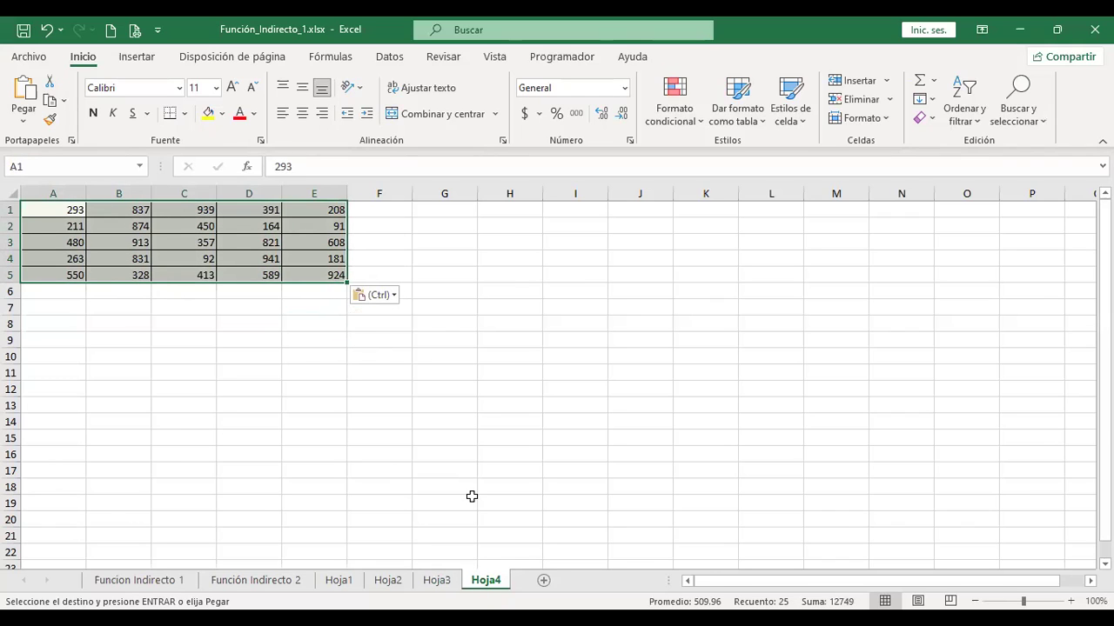
# Add a worksheet after Hoja4 and return to Hoja3 and Hoja4 to review their tables
pyautogui.click(543, 588)
pyautogui.hotkey('ctrl', 'pageup')
pyautogui.hotkey('ctrl', 'pageup')
pyautogui.hotkey('ctrl', 'pagedown')
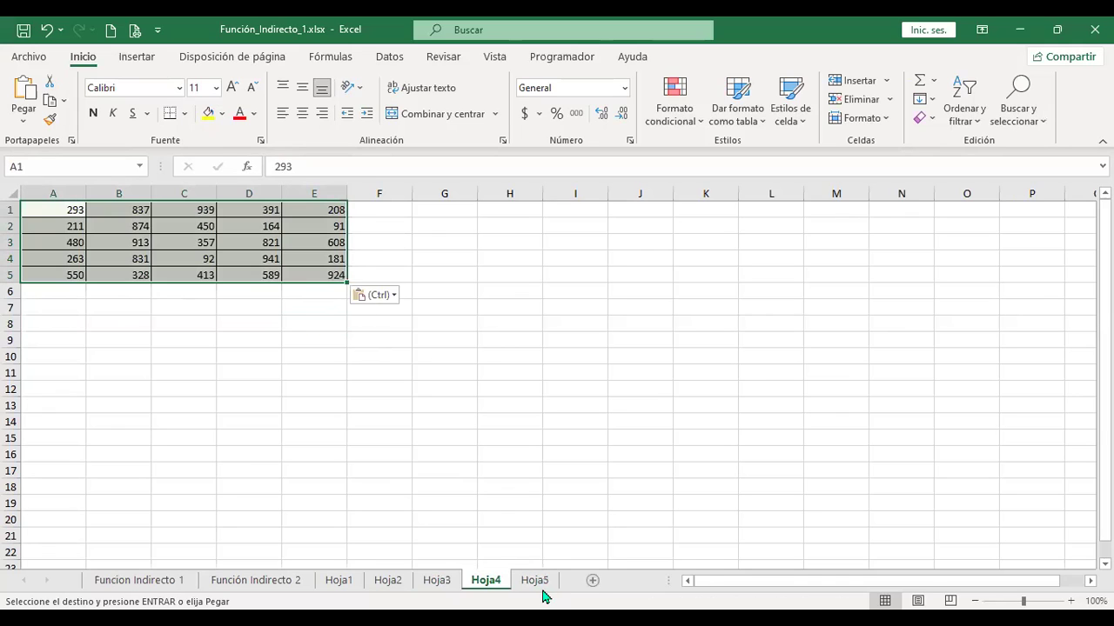
pyautogui.hotkey('ctrl', 'pageup')
pyautogui.hotkey('ctrl', 'pagedown')
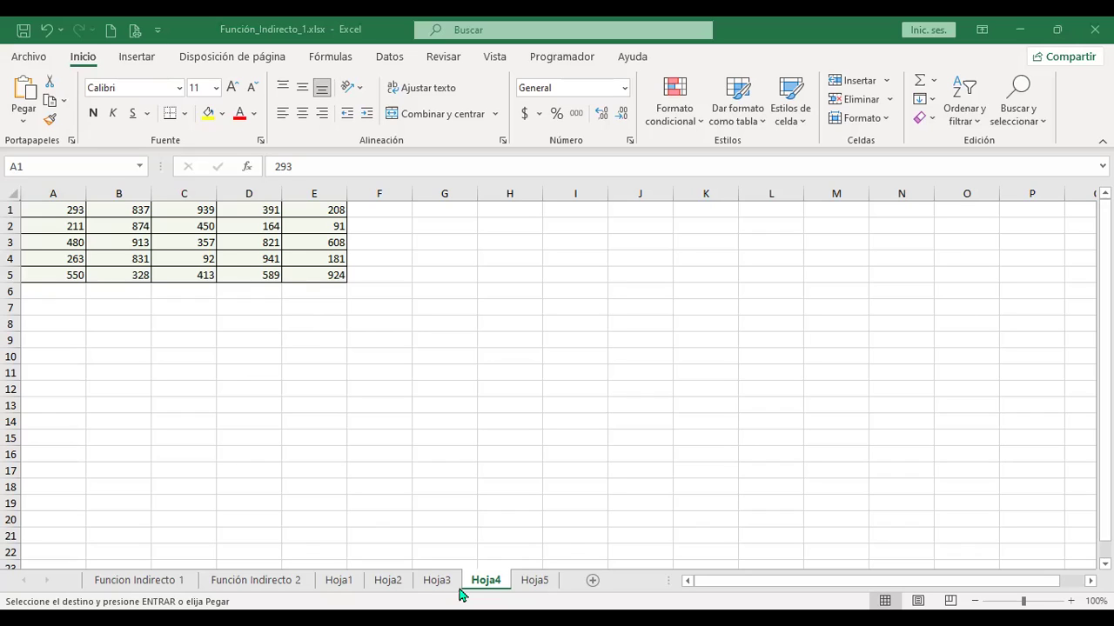
# Paste the lookup table with Hoja, Columna, Fila and Valor columns at A1 of Hoja5
pyautogui.click(535, 580)
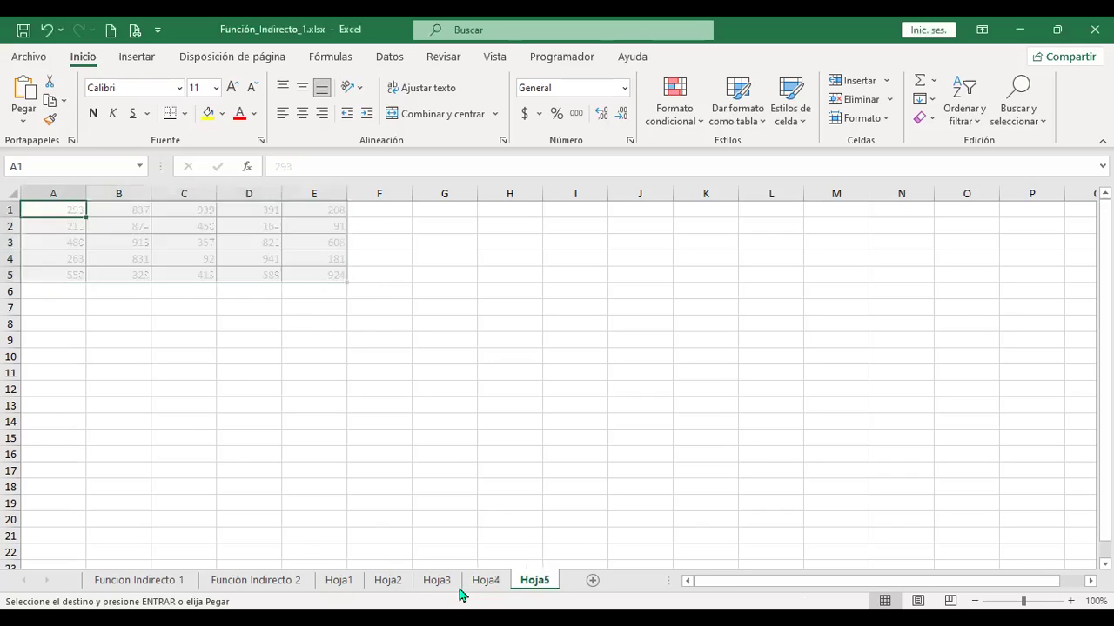
pyautogui.hotkey('ctrl', 'v')
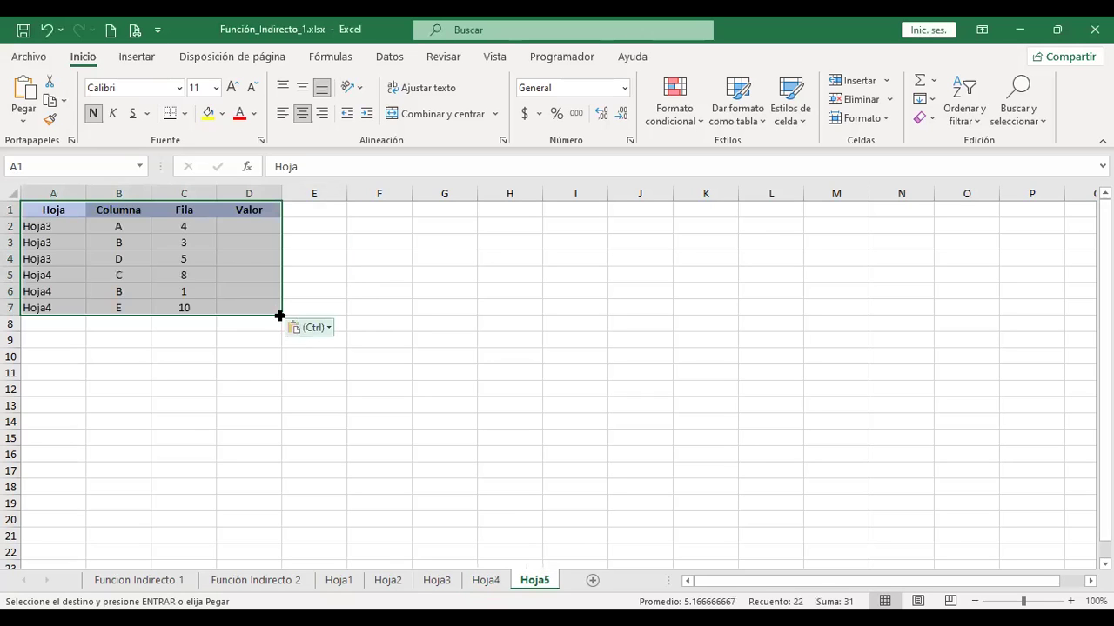
pyautogui.click(242, 229)
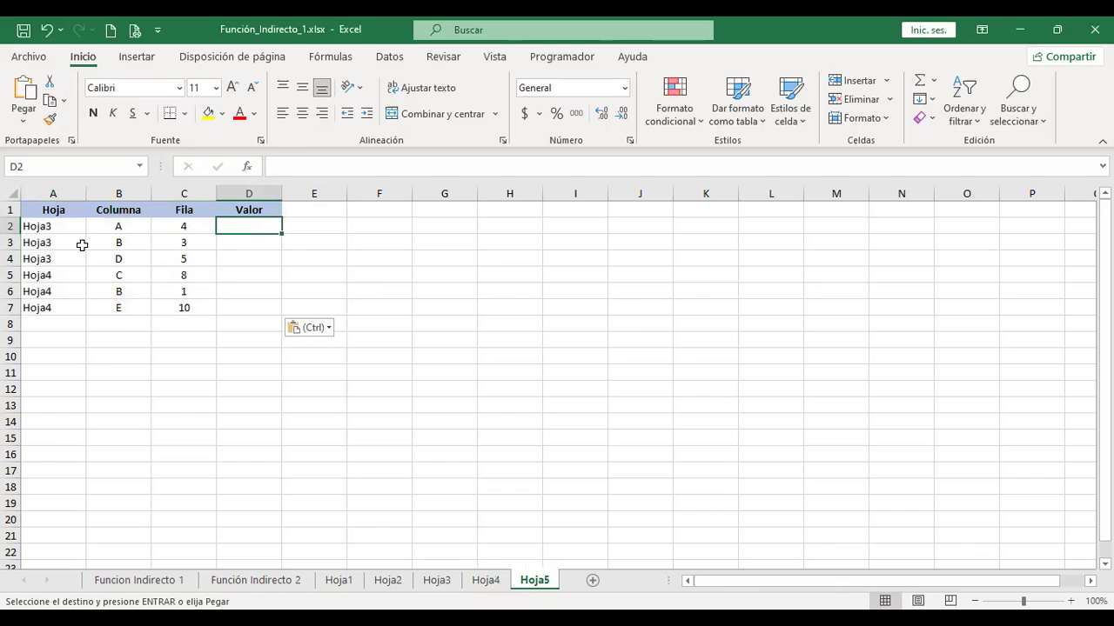
# Check the sheet name in A2 of the lookup table against the source tables on Hoja3 and Hoja4
pyautogui.click(49, 224)
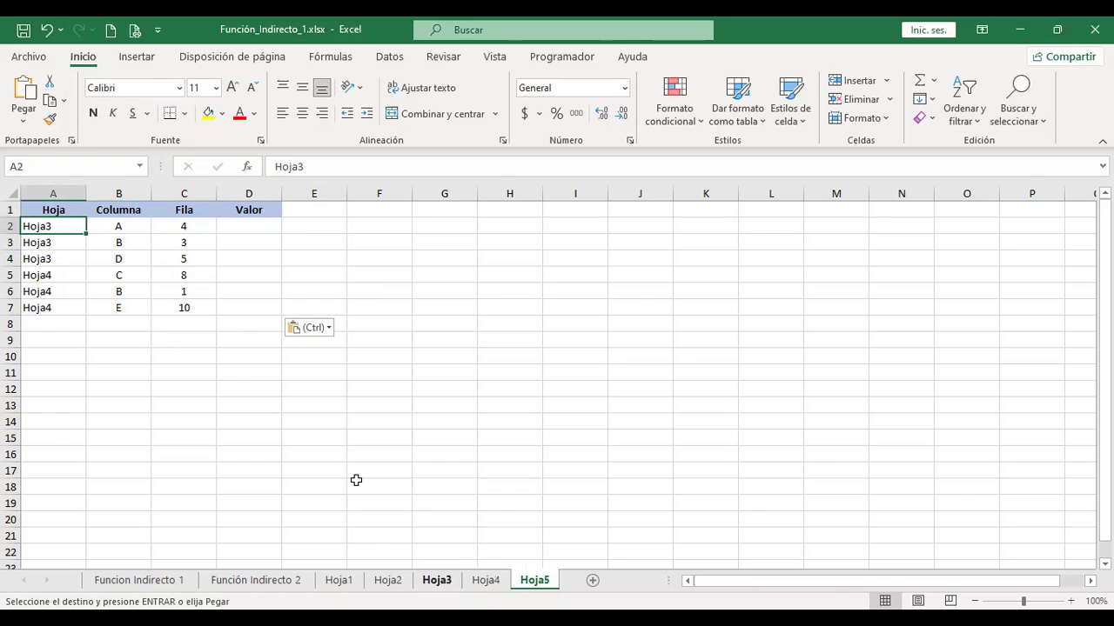
pyautogui.hotkey('ctrl', 'pageup')
pyautogui.hotkey('ctrl', 'pageup')
pyautogui.hotkey('ctrl', 'pagedown')
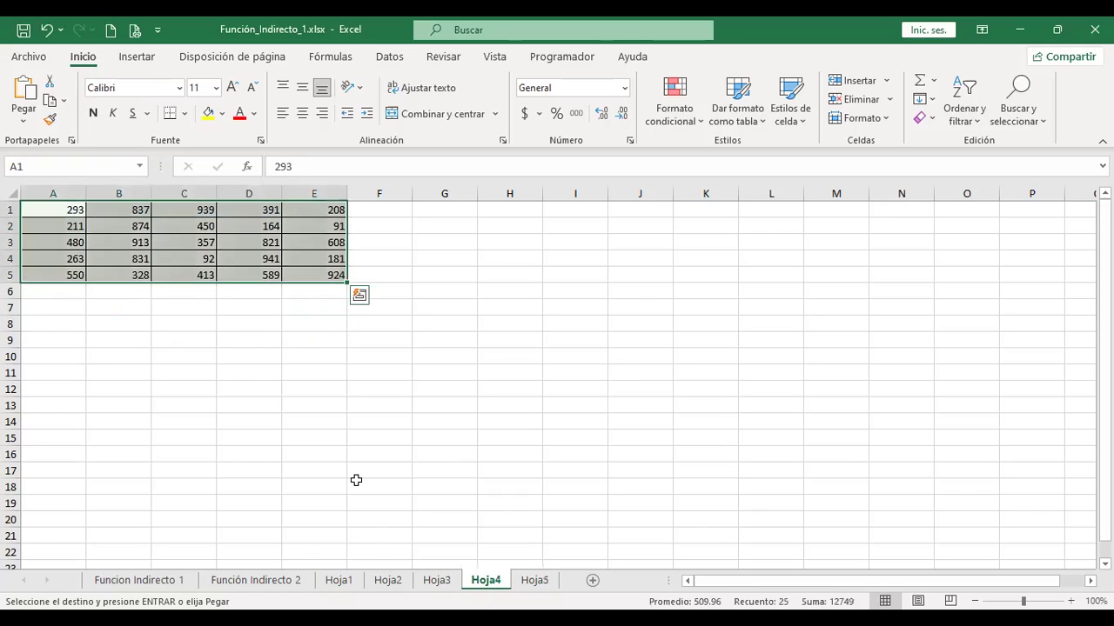
# Compare the column letter in B2 of the Hoja5 lookup table with the columns of the Hoja3 table
pyautogui.hotkey('ctrl', 'pageup')
pyautogui.hotkey('ctrl', 'pagedown')
pyautogui.hotkey('ctrl', 'pagedown')
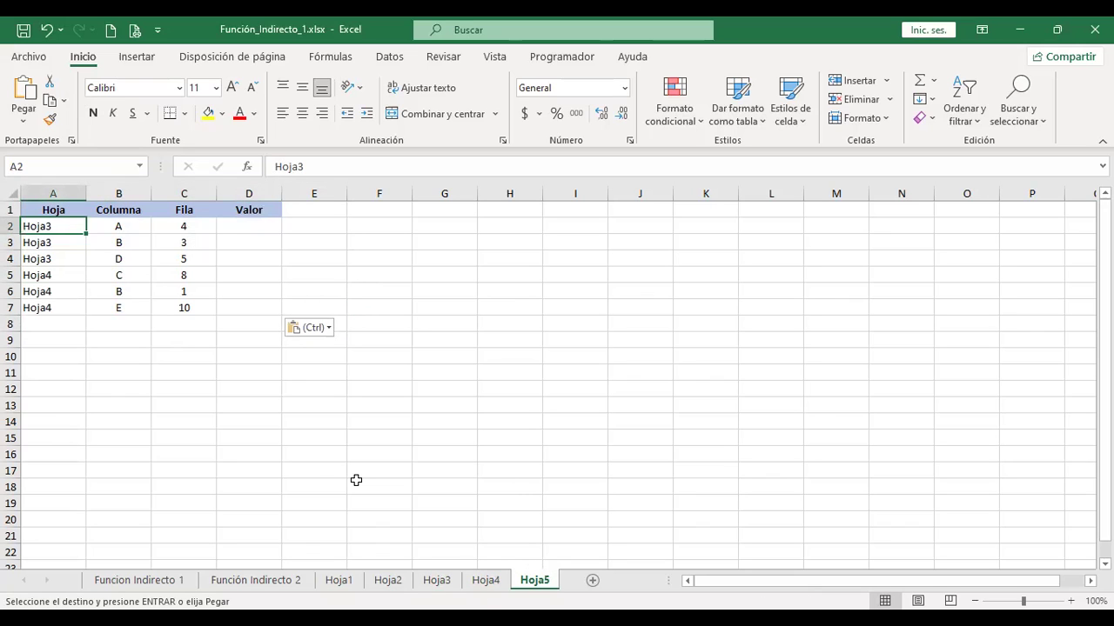
pyautogui.click(128, 228)
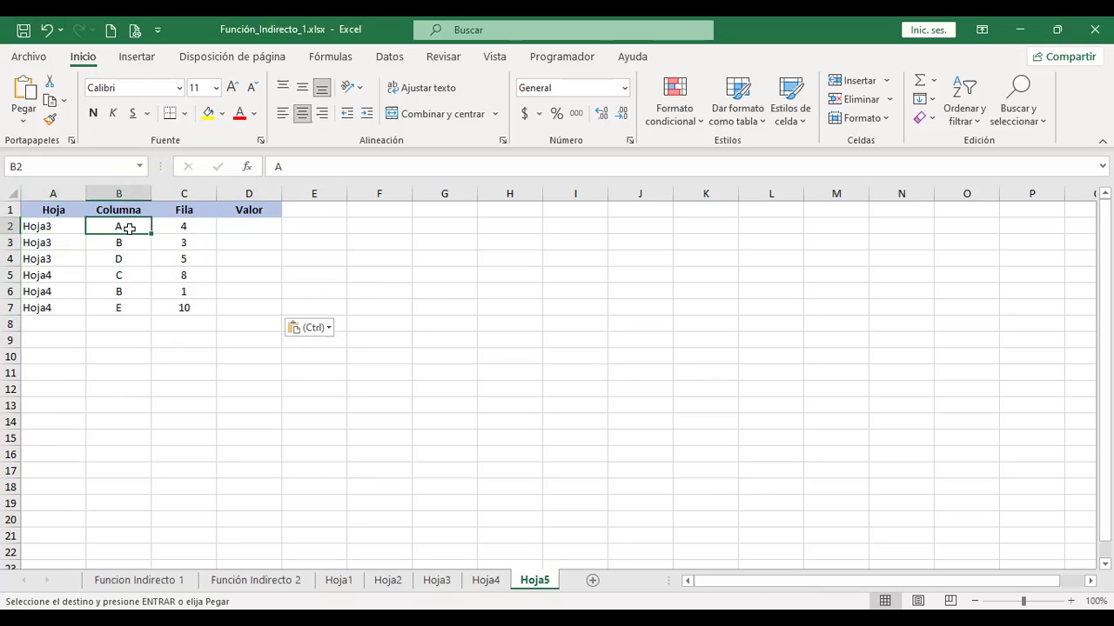
pyautogui.click(421, 588)
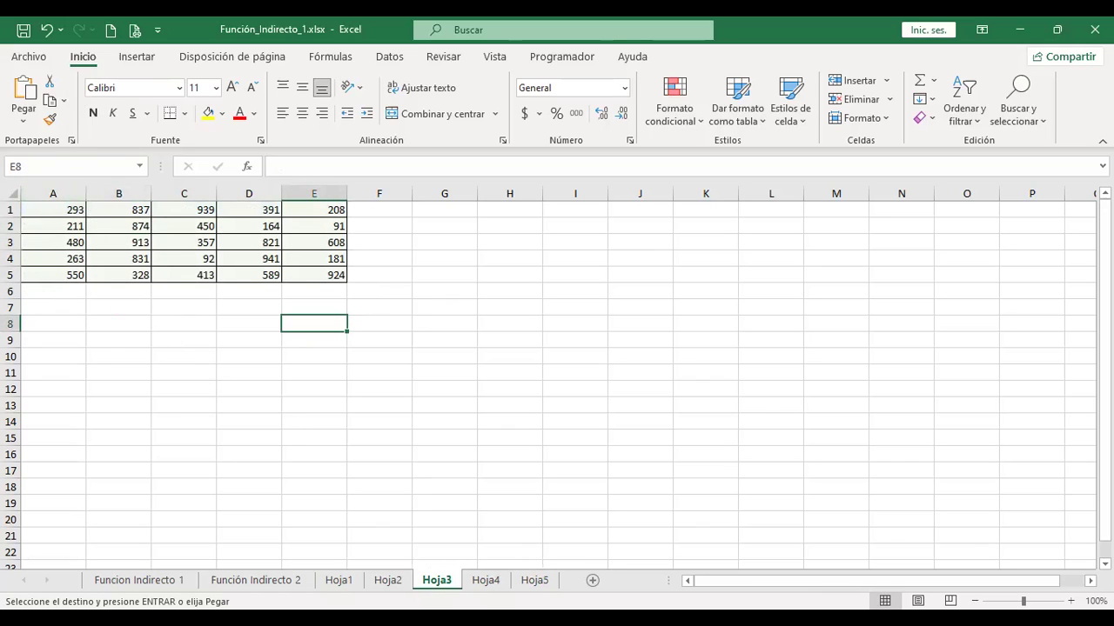
pyautogui.click(533, 583)
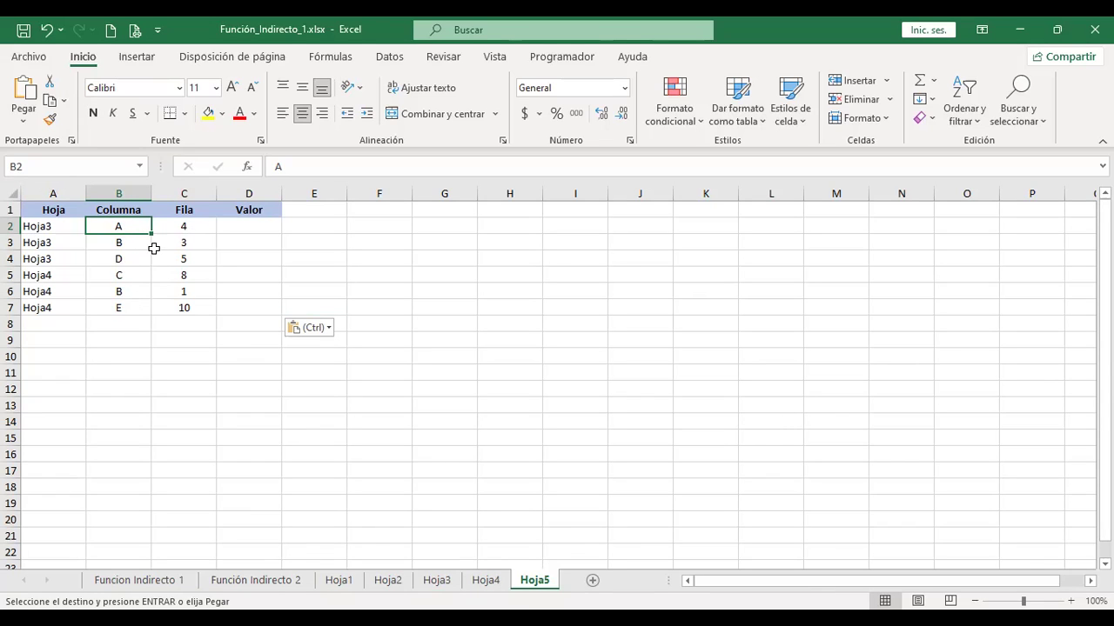
# Check the row numbers in C2 and C7 of the lookup table, looking at the table on Hoja4
pyautogui.click(212, 224)
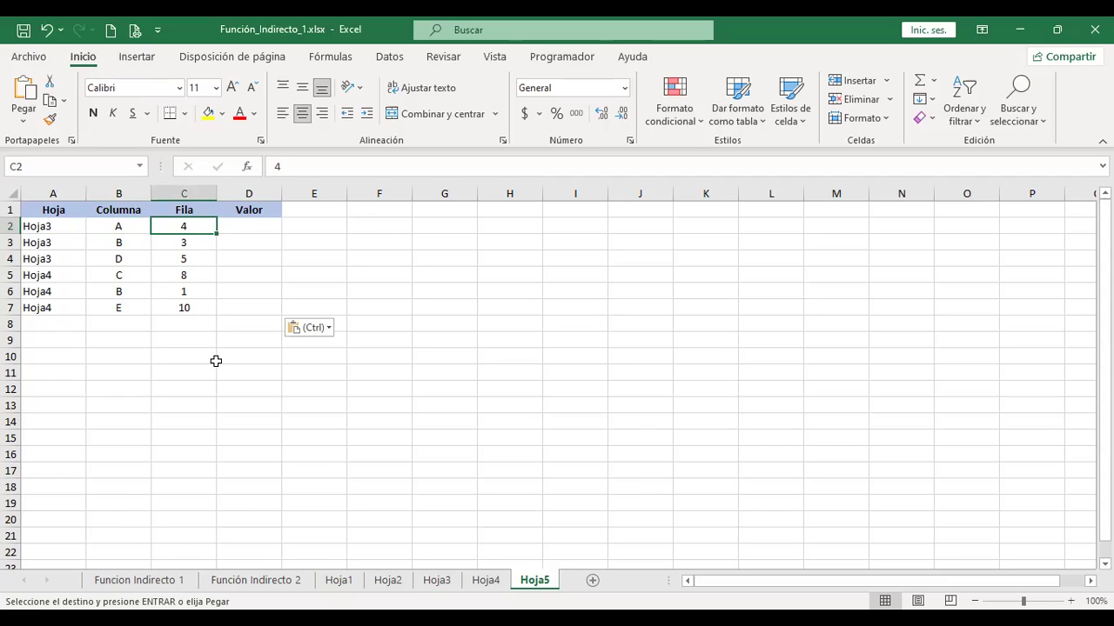
pyautogui.hotkey('ctrl', 'pageup')
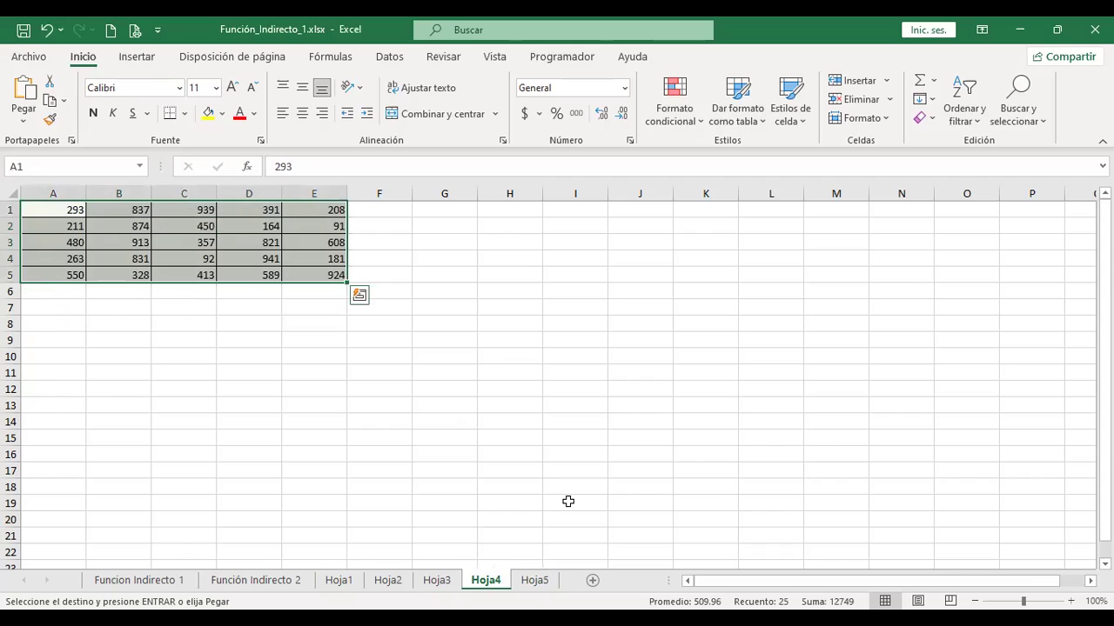
pyautogui.hotkey('ctrl', 'pagedown')
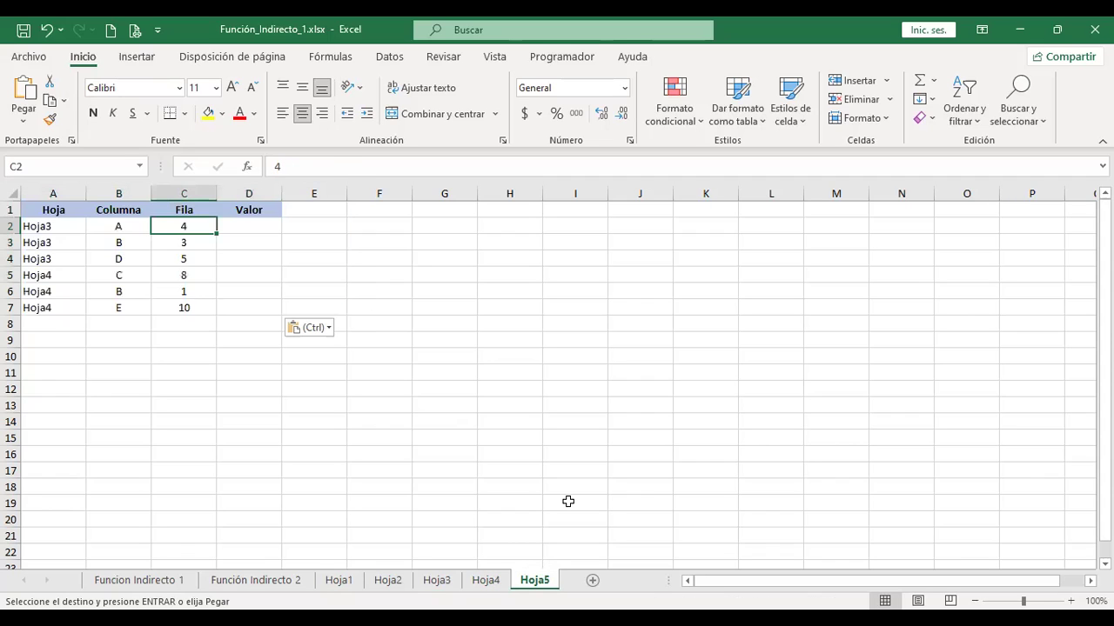
pyautogui.click(187, 308)
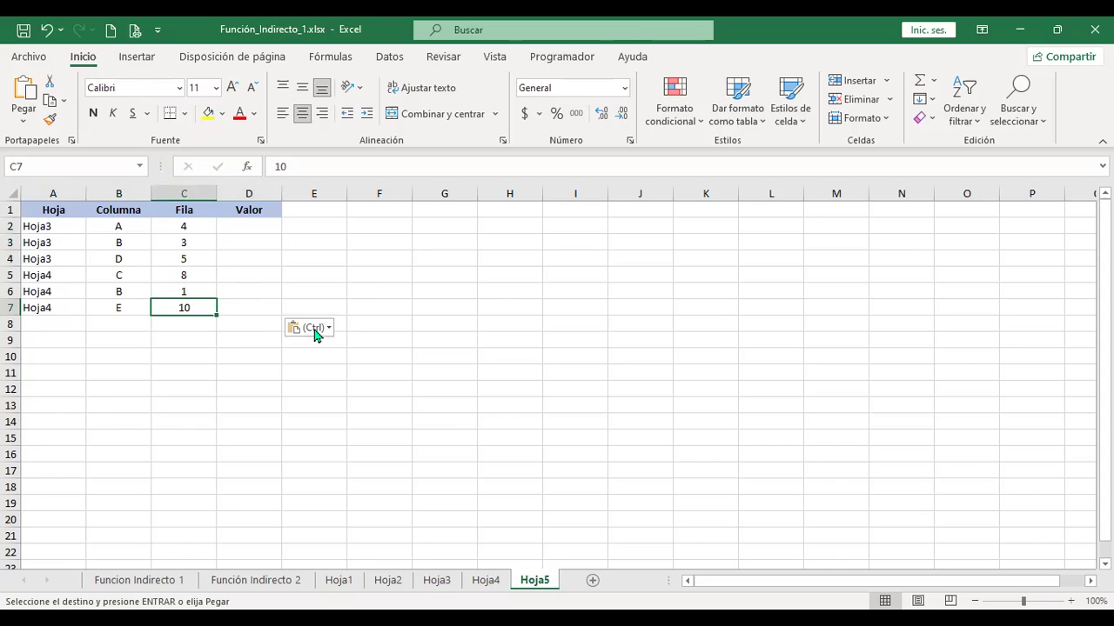
# Locate cell A4 on Hoja3 as the source for D2, and return to the lookup table on Hoja5
pyautogui.click(257, 222)
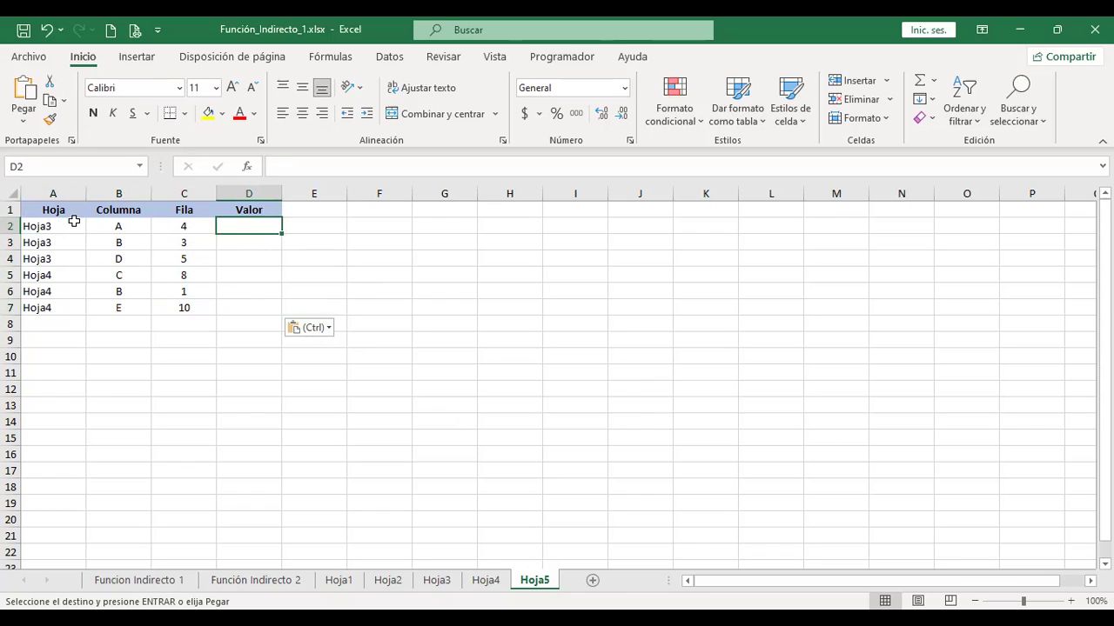
pyautogui.hotkey('ctrl', 'pageup')
pyautogui.hotkey('ctrl', 'pageup')
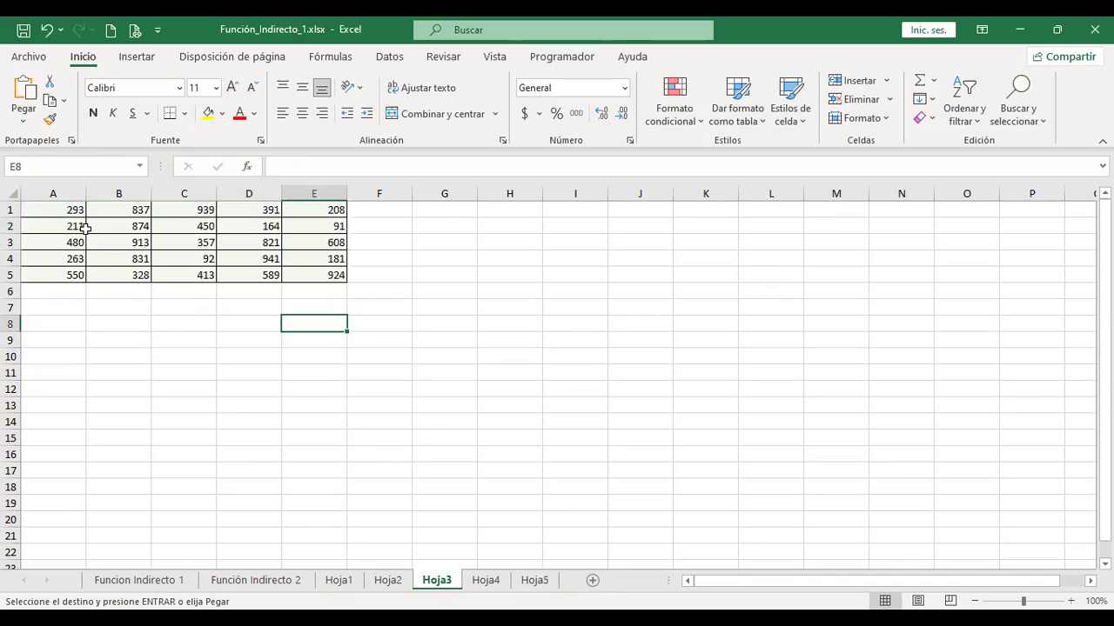
pyautogui.click(65, 258)
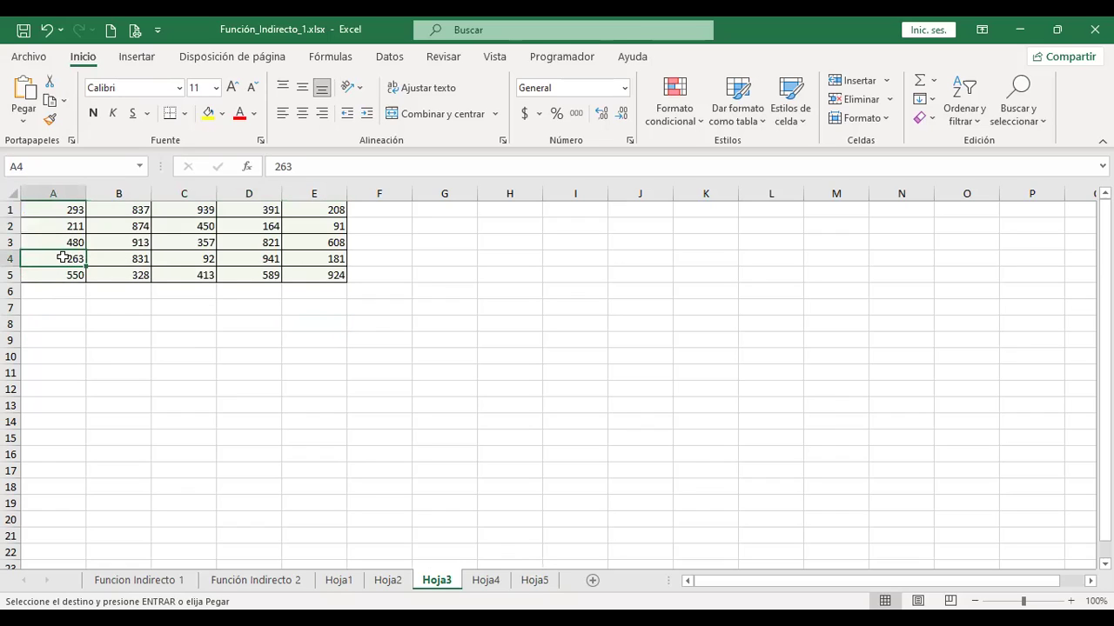
pyautogui.click(536, 582)
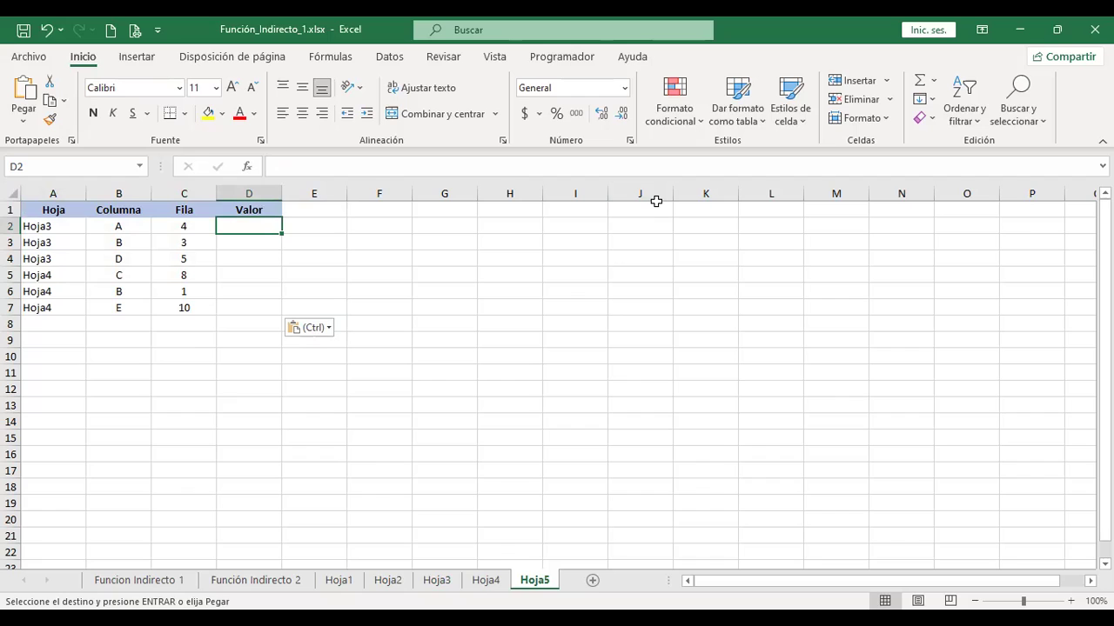
# Enter a direct reference to Hoja3!A4 in D2 of Hoja5
pyautogui.write('+')
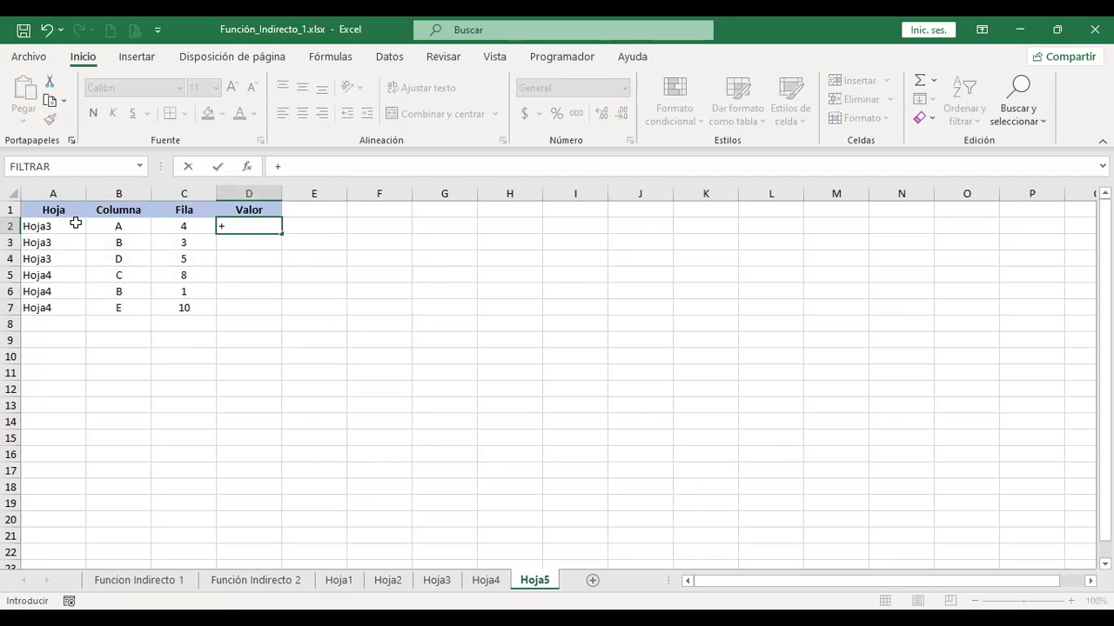
pyautogui.hotkey('ctrl', 'pageup')
pyautogui.hotkey('ctrl', 'pageup')
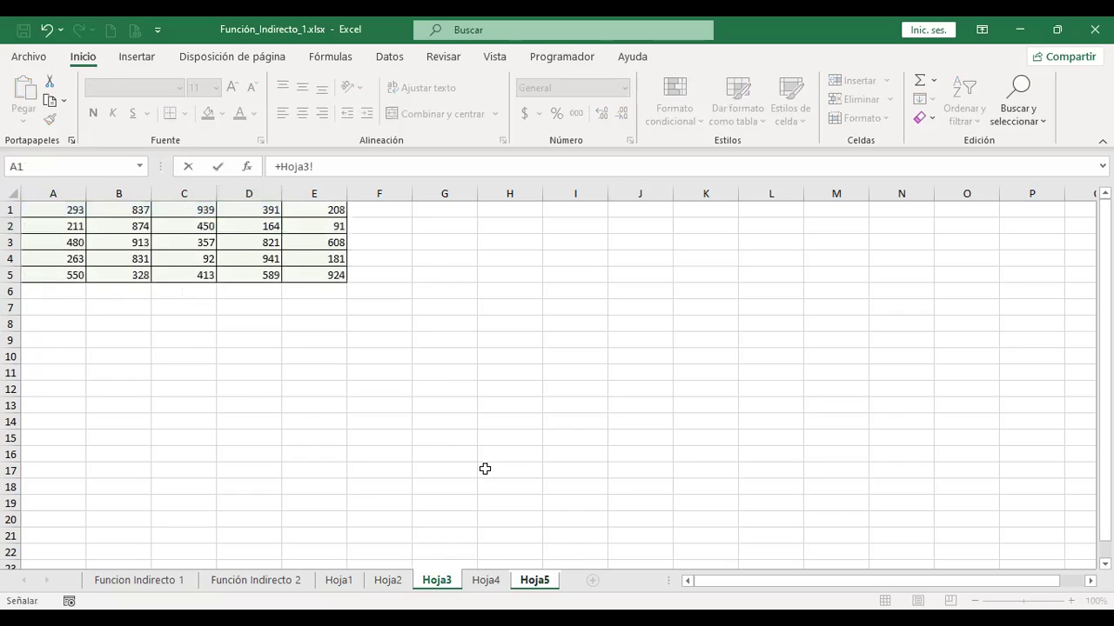
pyautogui.click(60, 258)
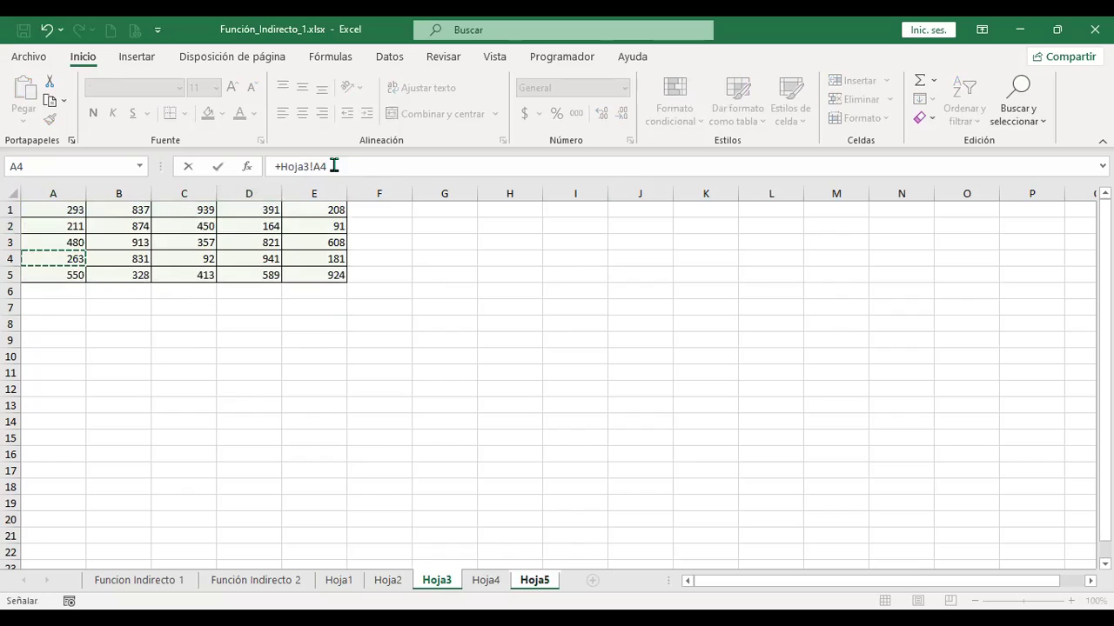
pyautogui.press('Return')
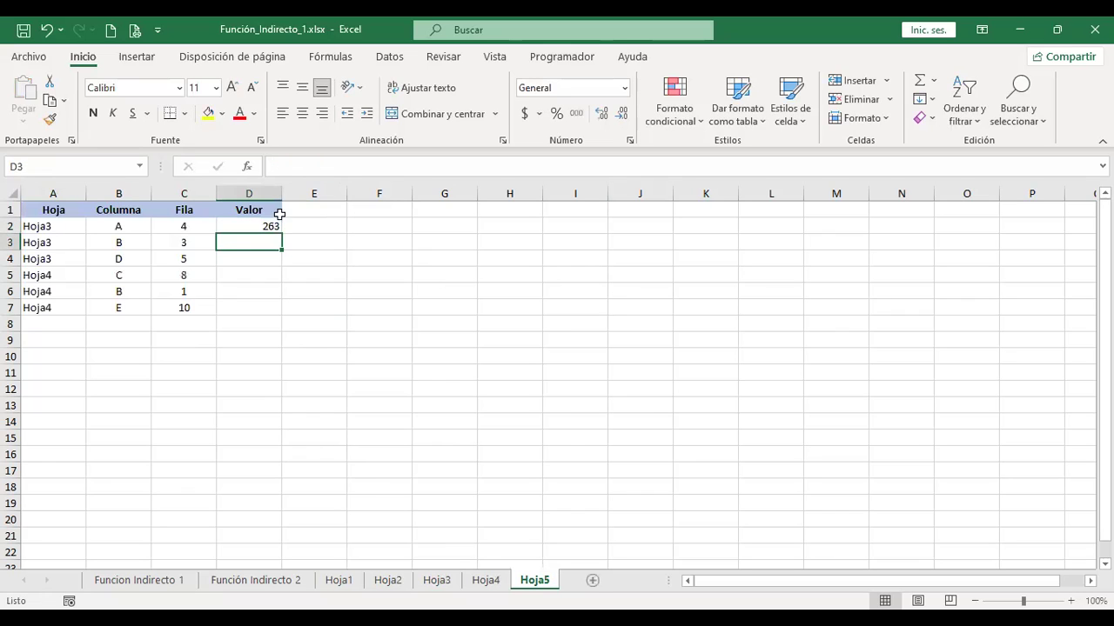
# Examine how the direct reference in D2 combines sheet name, exclamation mark, column and row
pyautogui.click(234, 226)
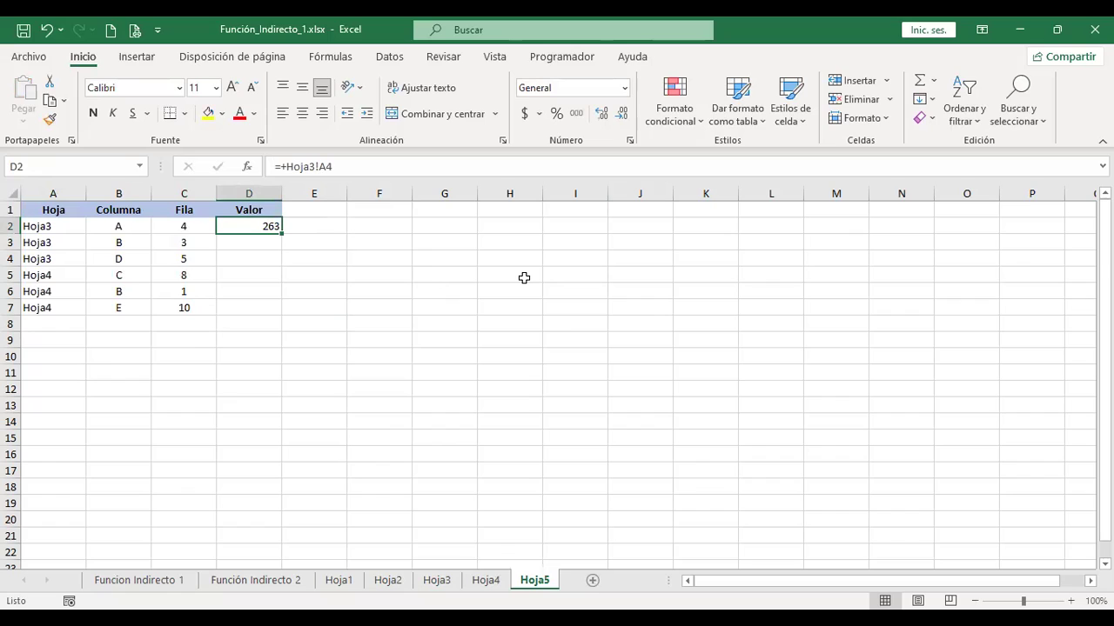
pyautogui.press('F2')
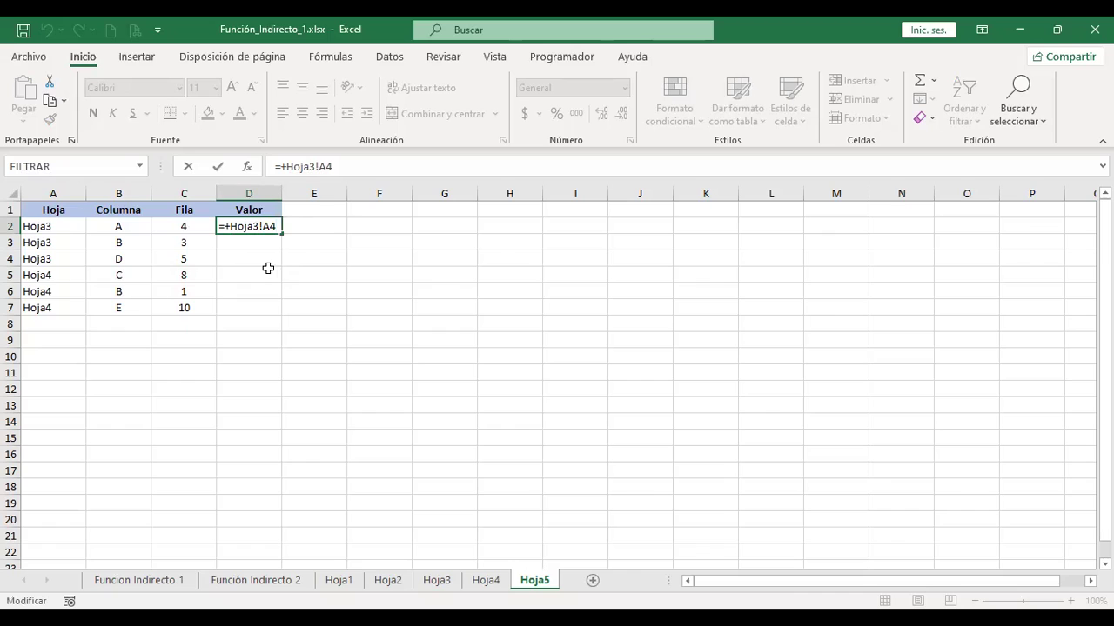
pyautogui.click(261, 226)
pyautogui.press('End')
pyautogui.press('Return')
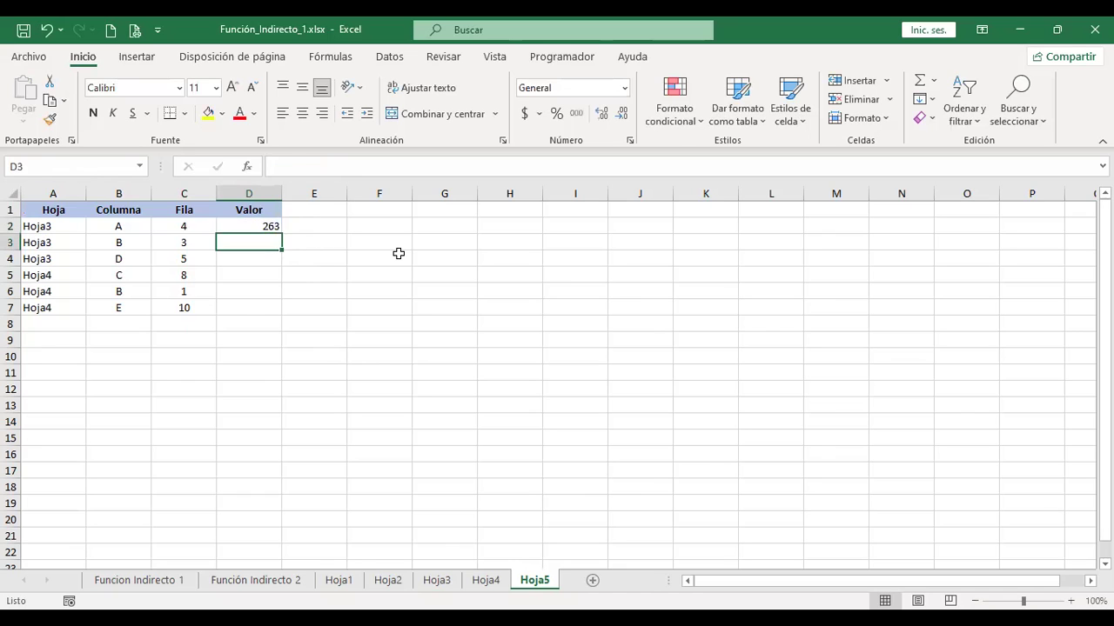
# Review the sheet names listed in the Hoja column of the lookup table, ending at A2
pyautogui.press('Up')
pyautogui.press('Left')
pyautogui.press('Left')
pyautogui.press('Left')
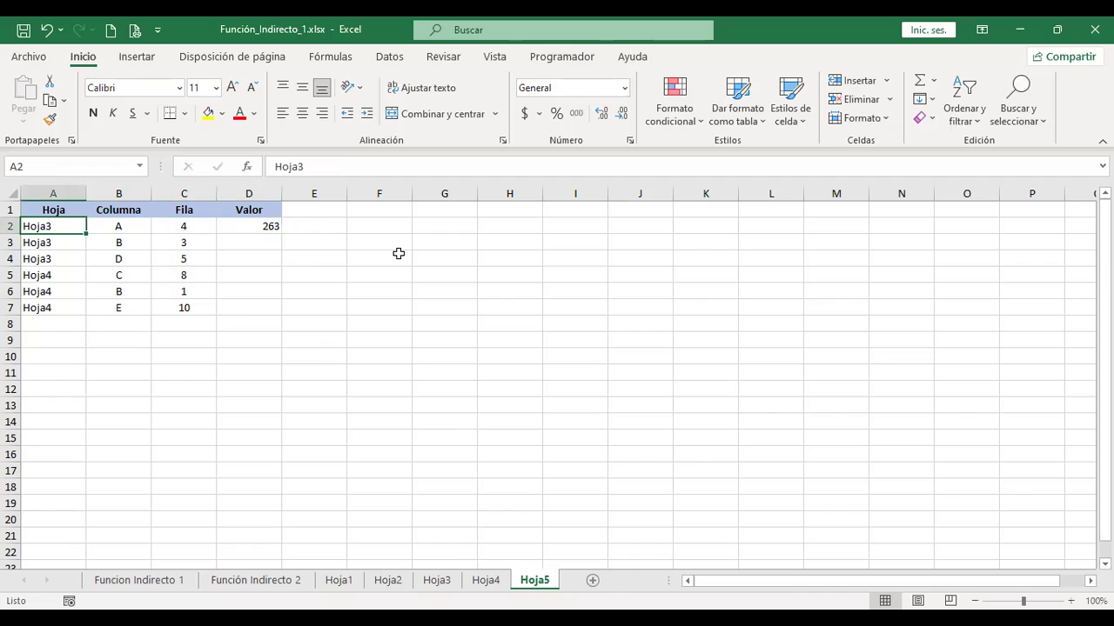
pyautogui.press('Down')
pyautogui.press('Down')
pyautogui.press('Down')
pyautogui.press('Up')
pyautogui.press('Up')
pyautogui.press('Up')
pyautogui.press('Up')
pyautogui.press('Down')
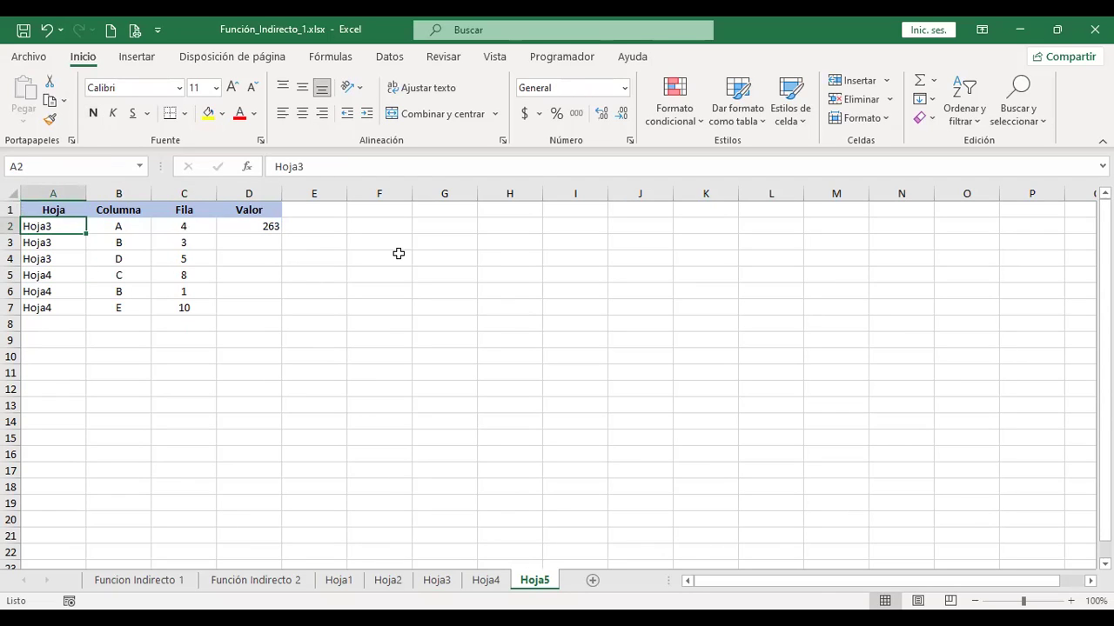
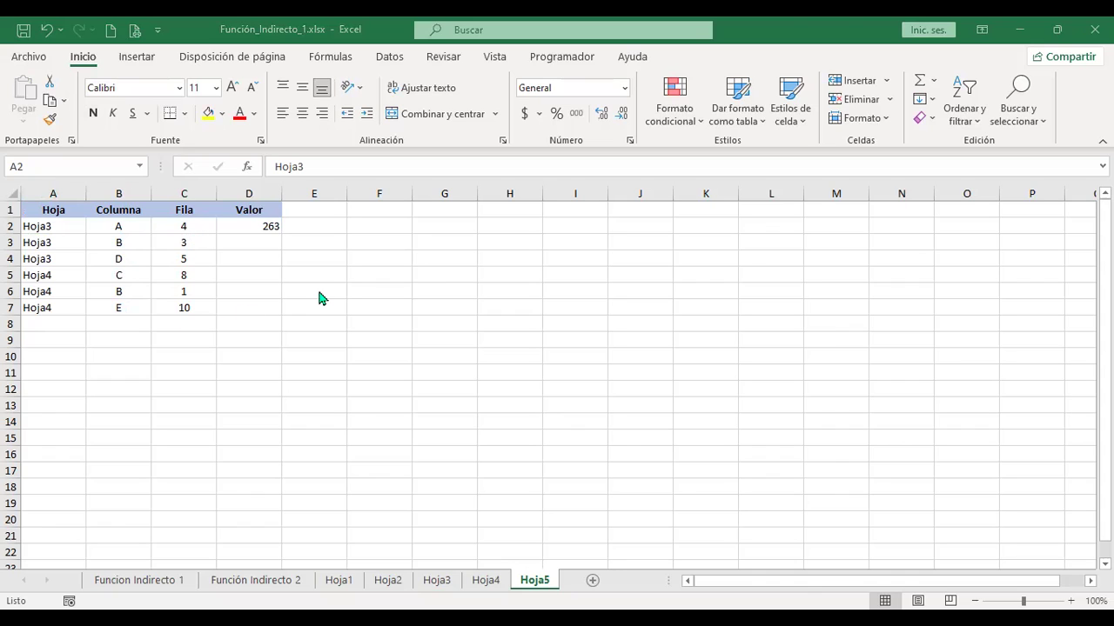
# Review the direct reference formula in D2 once more and clear the cell
pyautogui.click(257, 230)
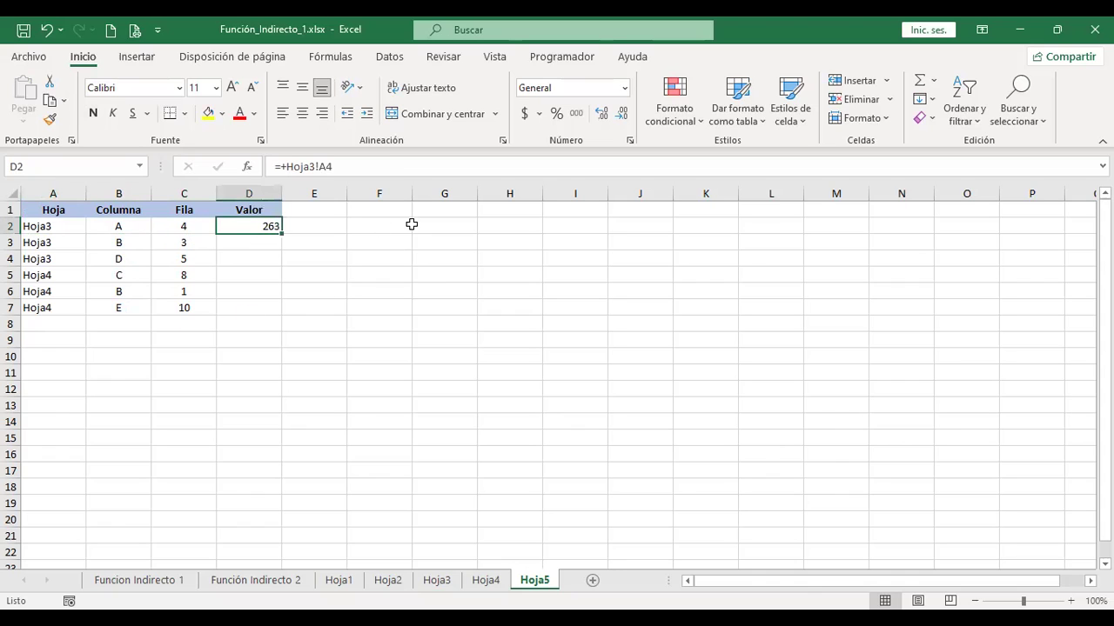
pyautogui.press('F2')
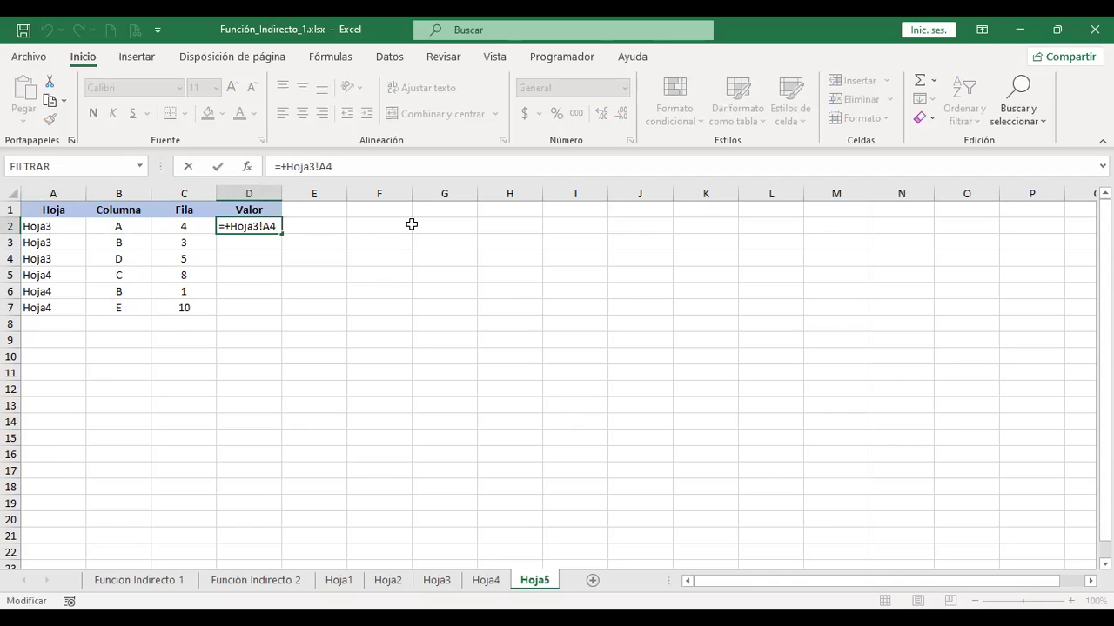
pyautogui.press('Return')
pyautogui.press('Up')
pyautogui.press('Delete')
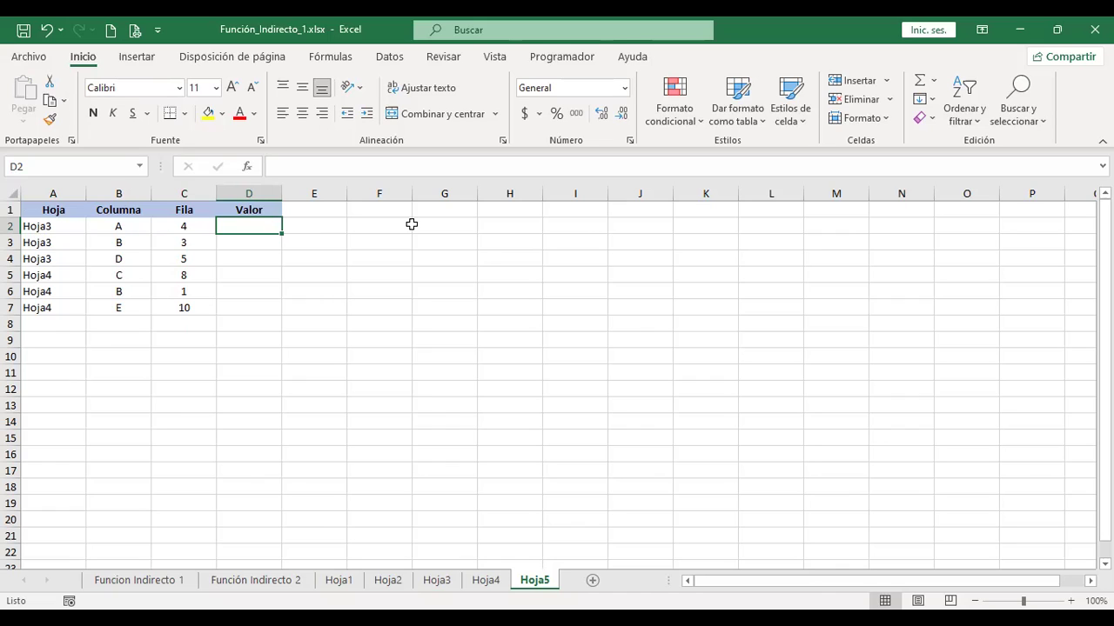
# Enter the formula +INDIRECTO(A2&B2&C2) in D2 to join the sheet, column and row
pyautogui.write('+')
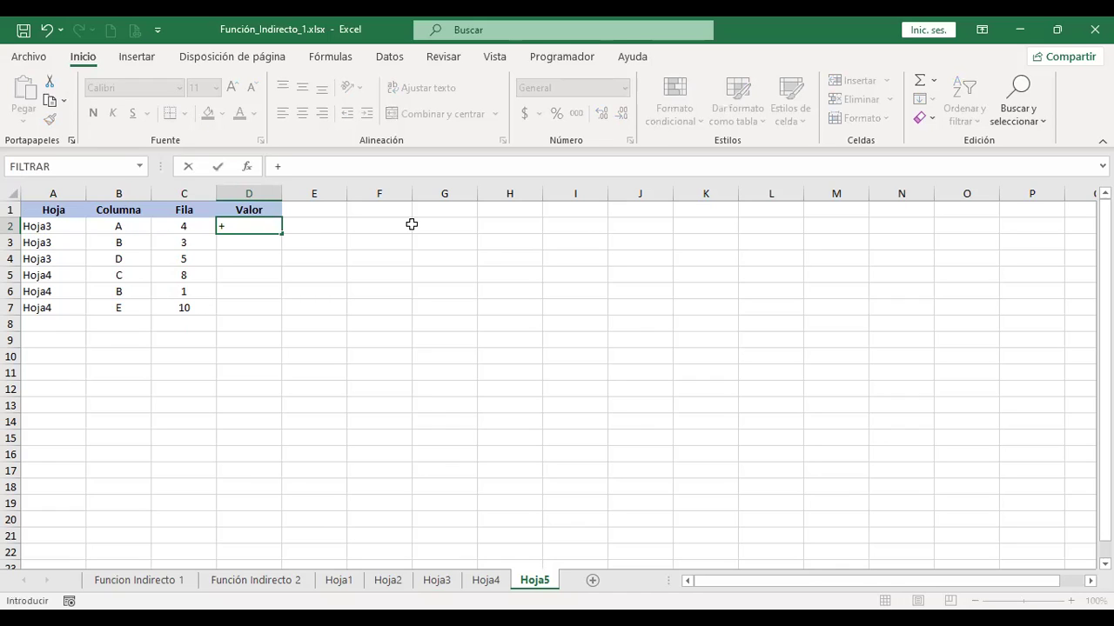
pyautogui.write('indire')
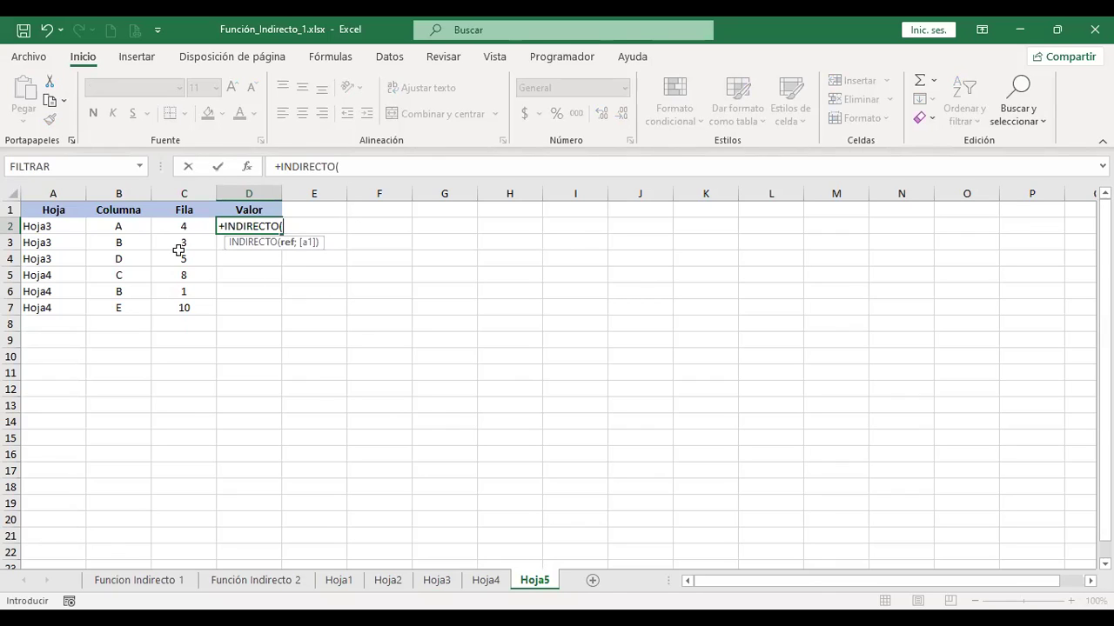
pyautogui.click(61, 227)
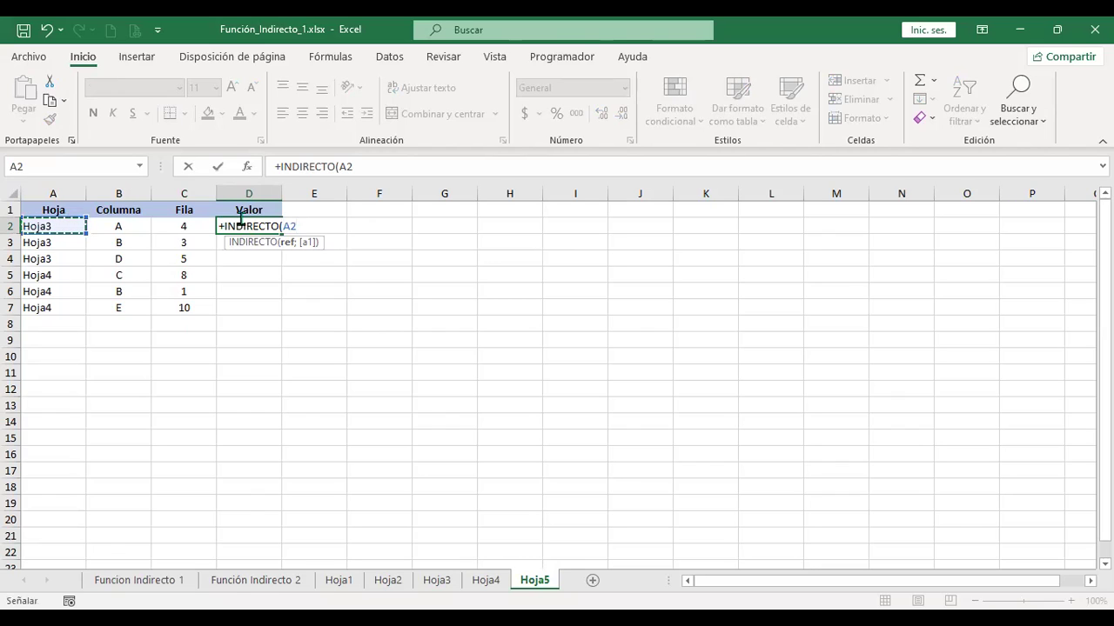
pyautogui.write('&')
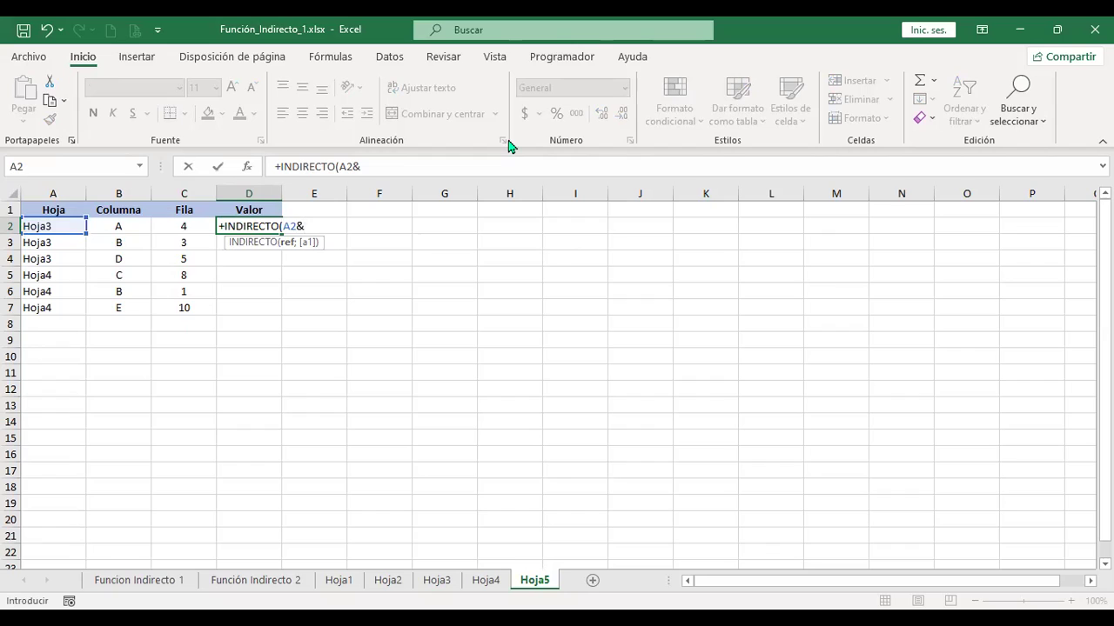
pyautogui.click(123, 225)
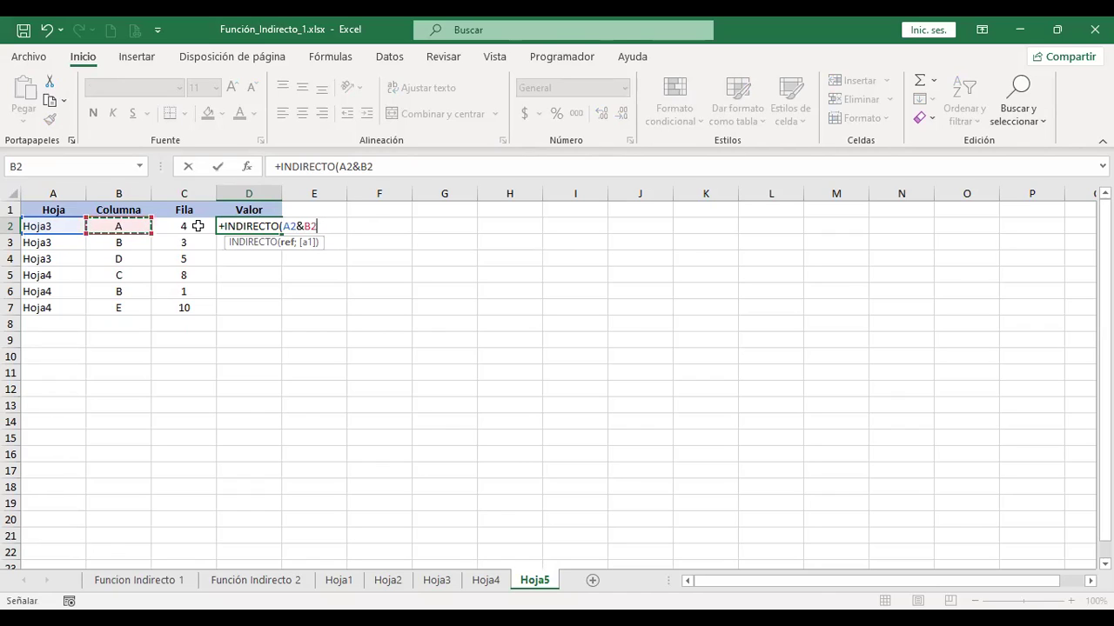
pyautogui.write('&')
pyautogui.click(198, 226)
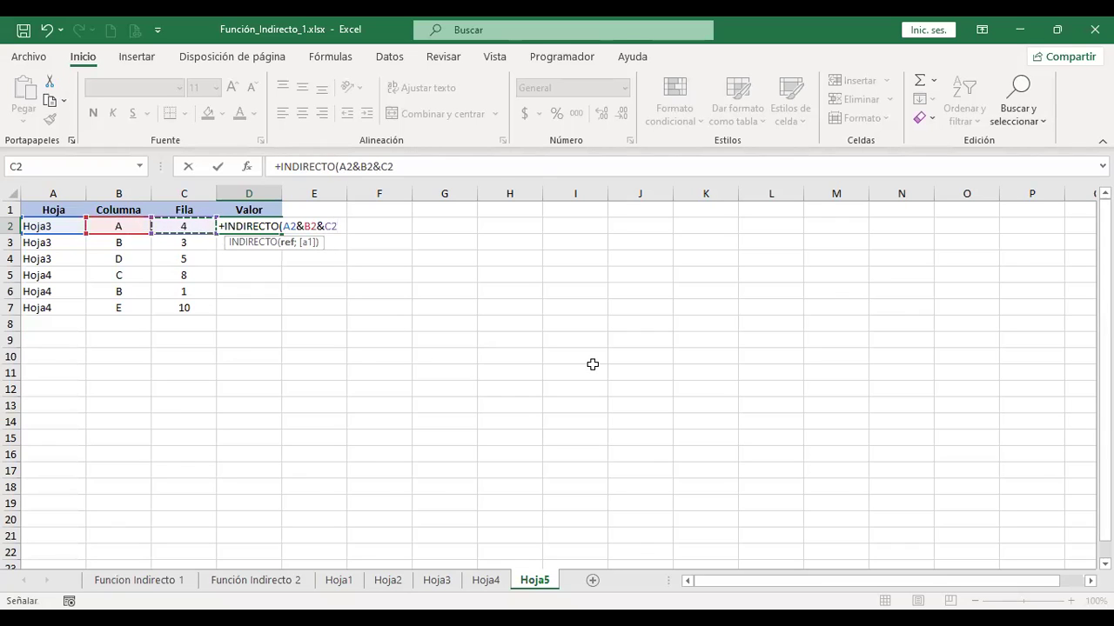
pyautogui.press('Return')
pyautogui.press('Up')
pyautogui.press('Up')
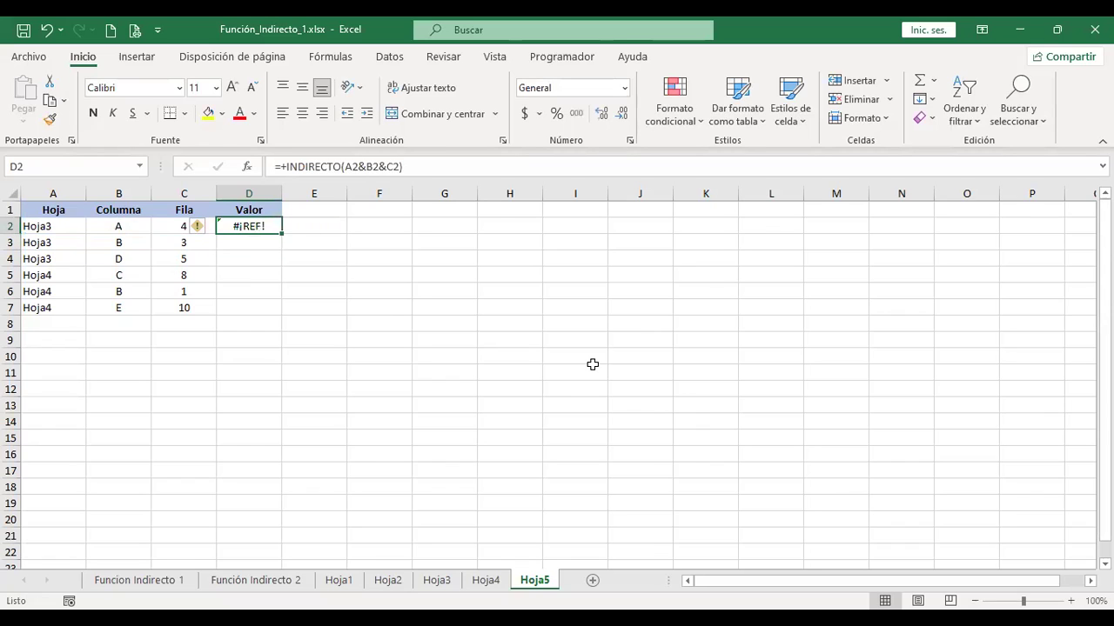
# Insert &"!" between A2 and B2 in the D2 formula so it reads =+INDIRECTO(A2&"!"&B2&C2)
pyautogui.press('F2')
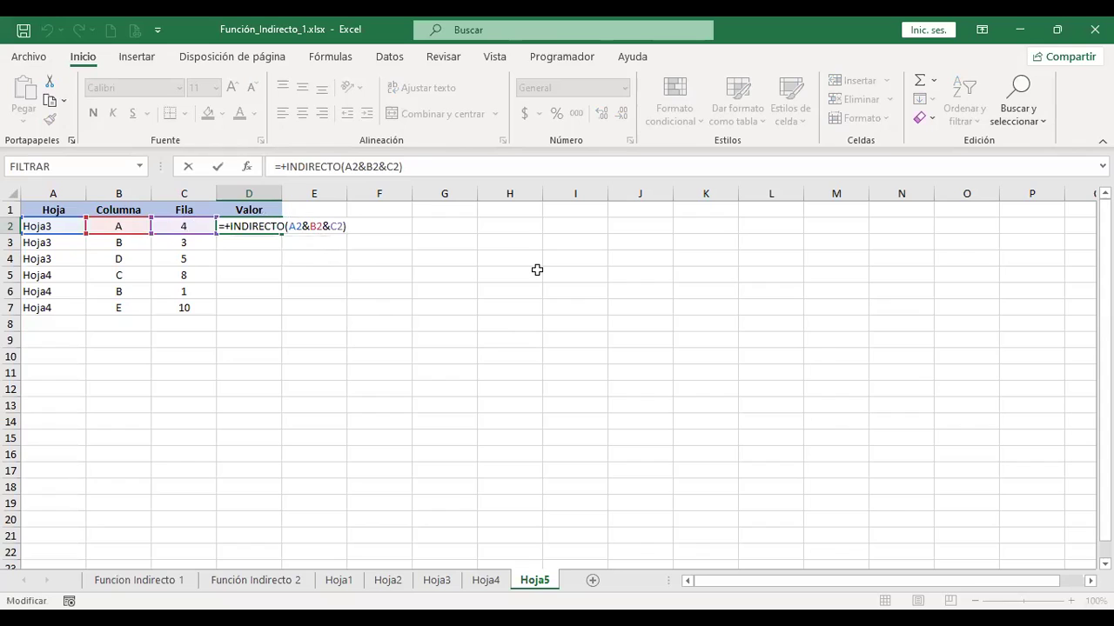
pyautogui.press('Left')
pyautogui.press('Left')
pyautogui.press('Left')
pyautogui.press('Left')
pyautogui.press('Left')
pyautogui.press('Left')
pyautogui.press('Left')
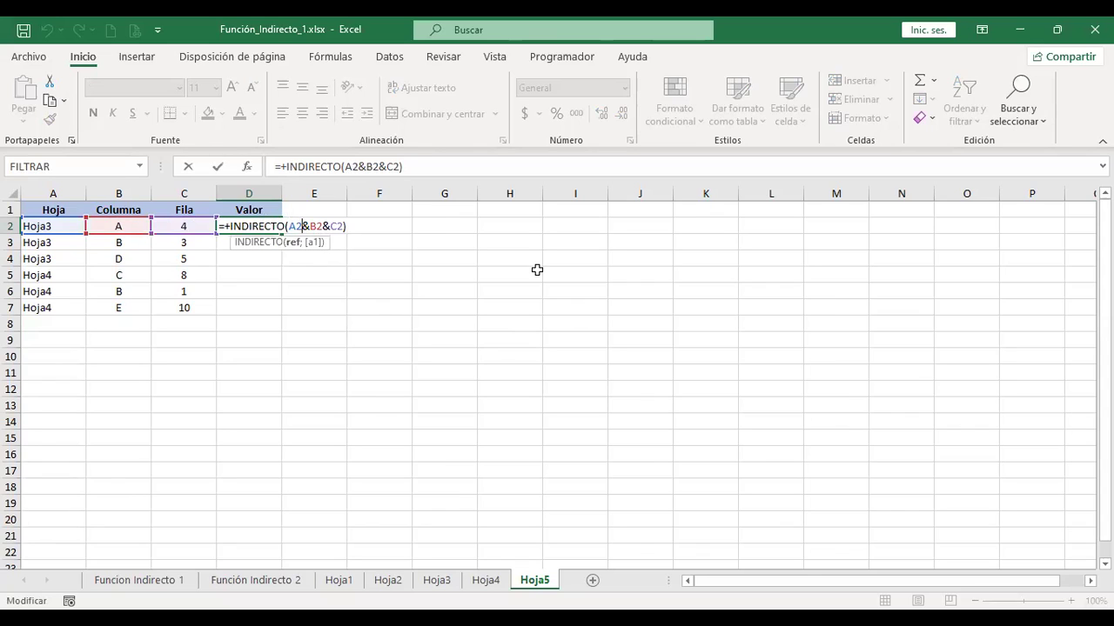
pyautogui.write('&')
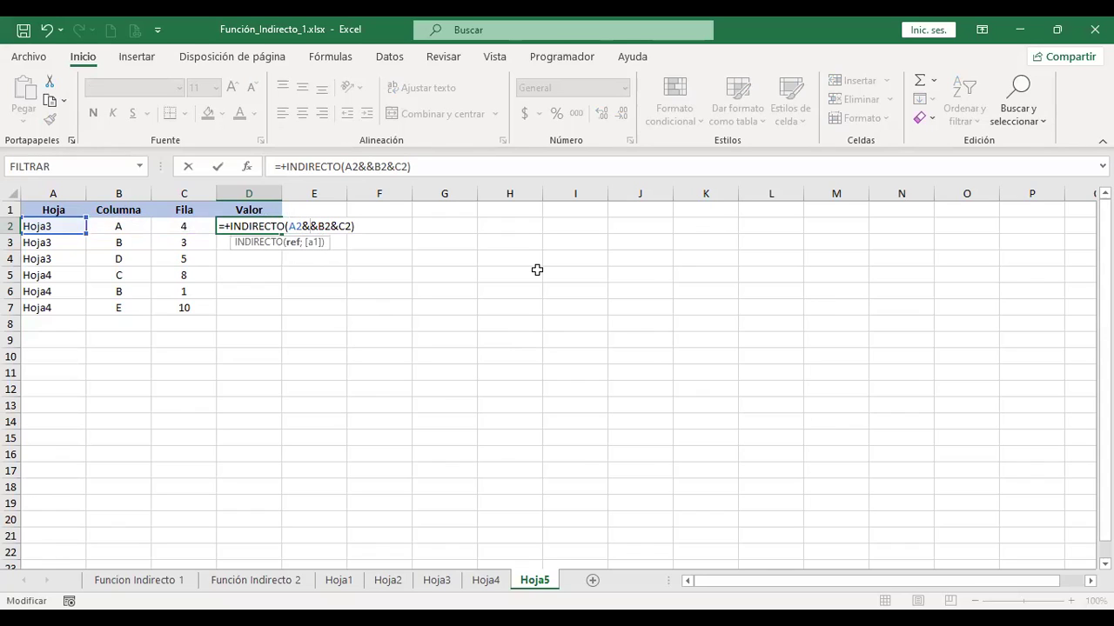
pyautogui.write('"!"')
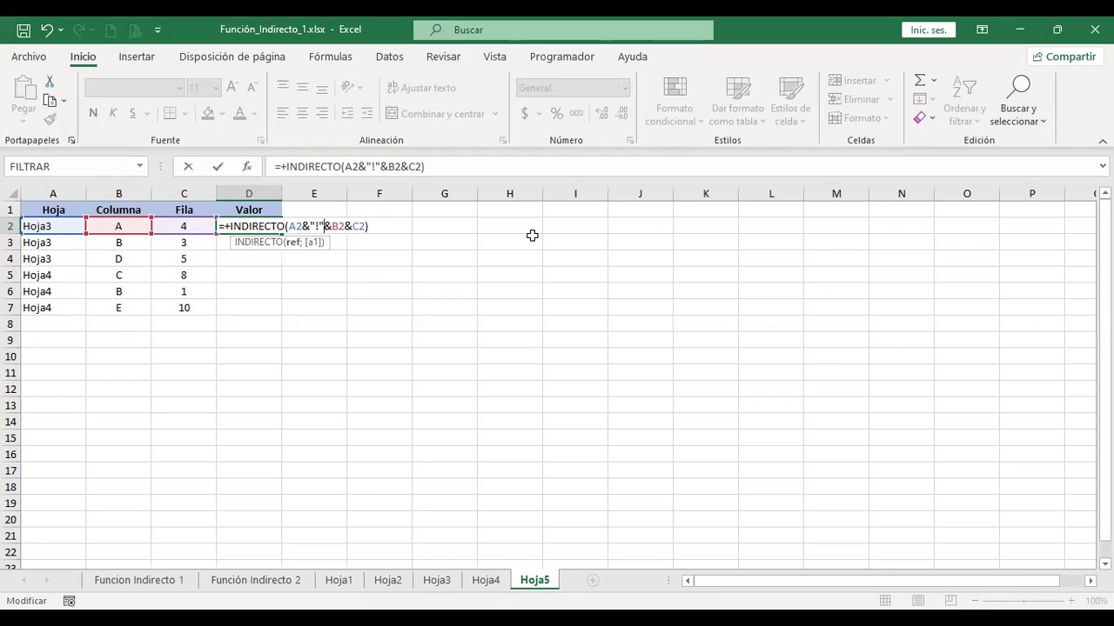
pyautogui.hotkey('ctrl', 'Return')
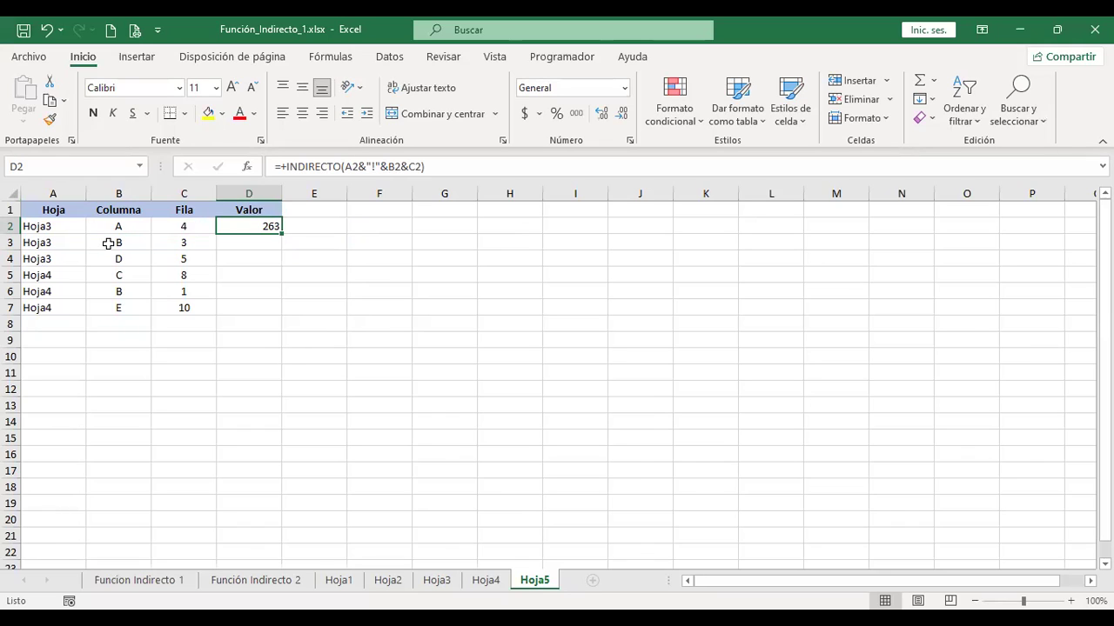
# Copy the D2 formula down to D3 and check its result against cell B3 on Hoja3
pyautogui.moveTo(281, 233); pyautogui.dragTo(282, 245)
pyautogui.click(230, 242)
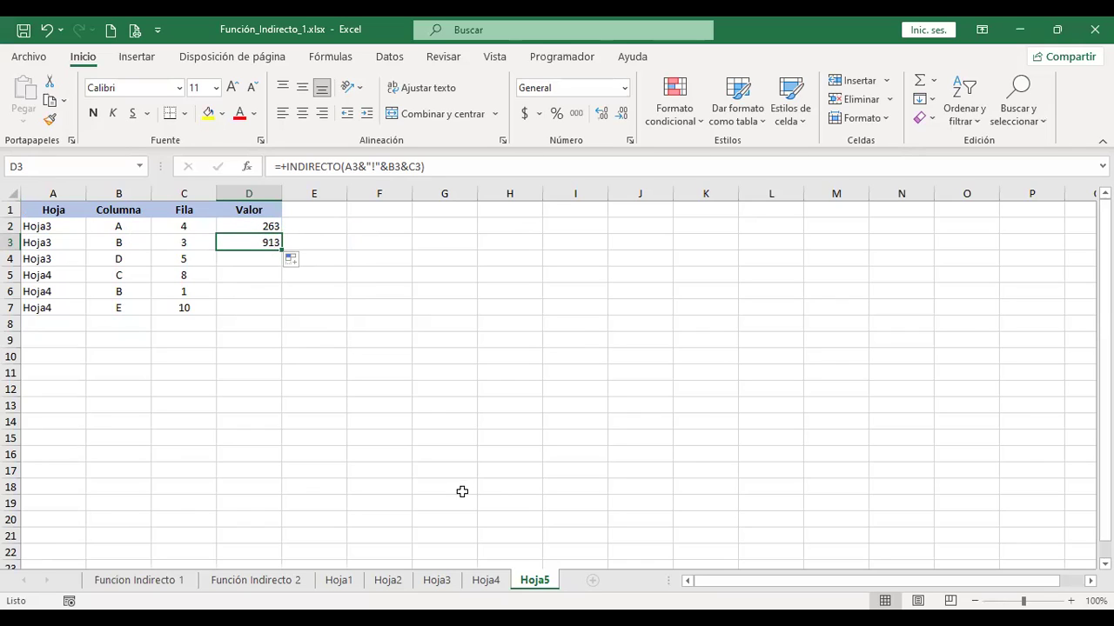
pyautogui.hotkey('ctrl', 'pageup')
pyautogui.hotkey('ctrl', 'pageup')
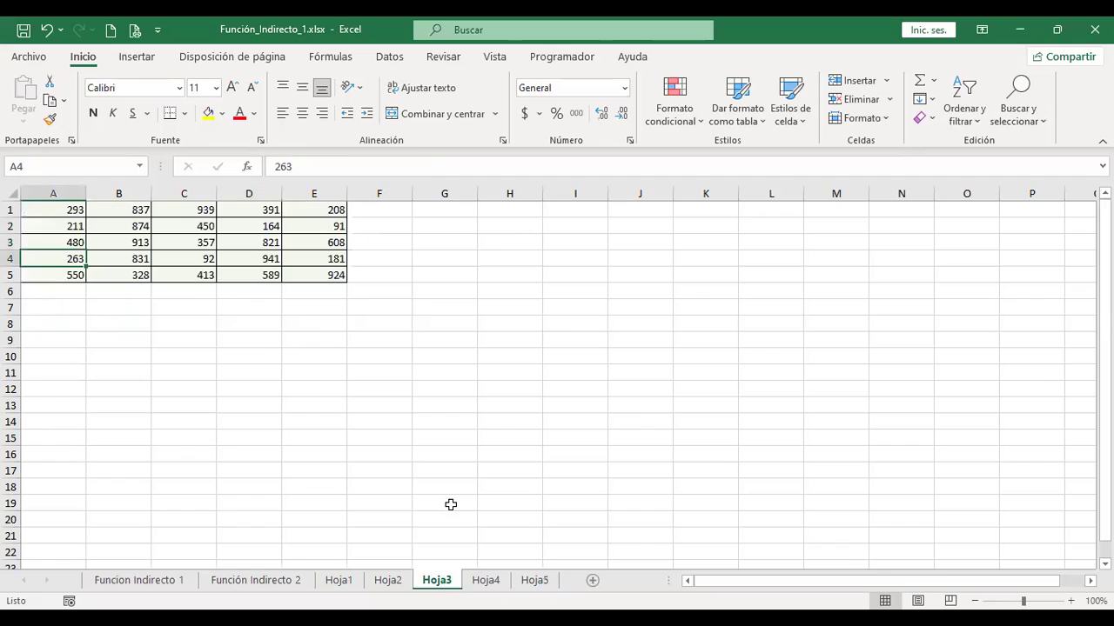
pyautogui.click(131, 241)
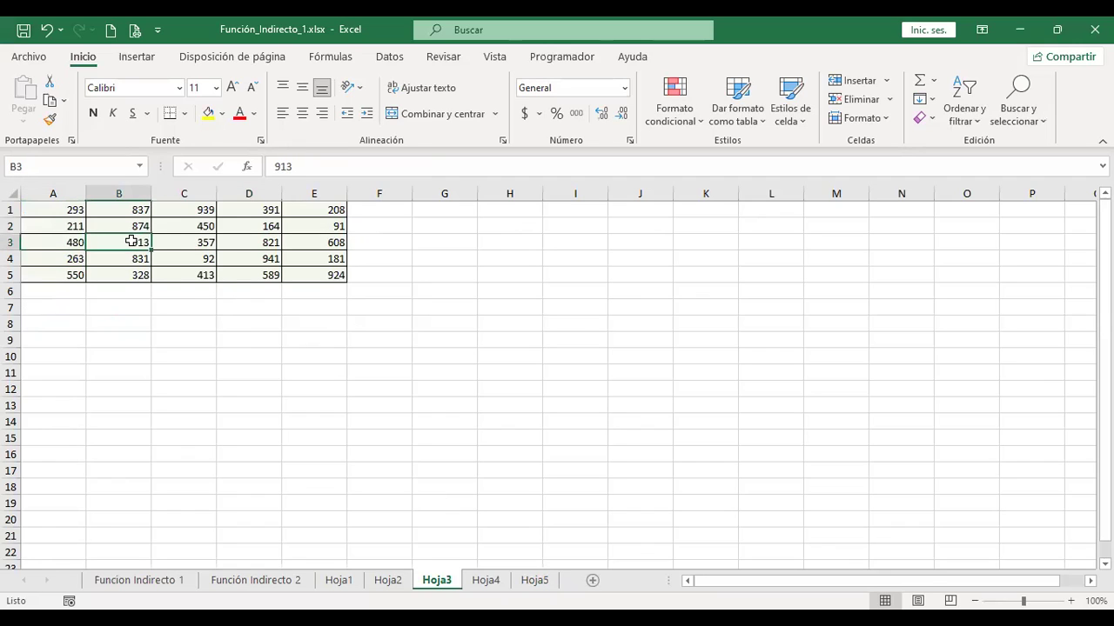
pyautogui.hotkey('ctrl', 'pagedown')
pyautogui.hotkey('ctrl', 'pagedown')
# Extend the formula from D3 to D4 and check its result against cell D5 on Hoja3
pyautogui.moveTo(283, 252); pyautogui.dragTo(276, 269)
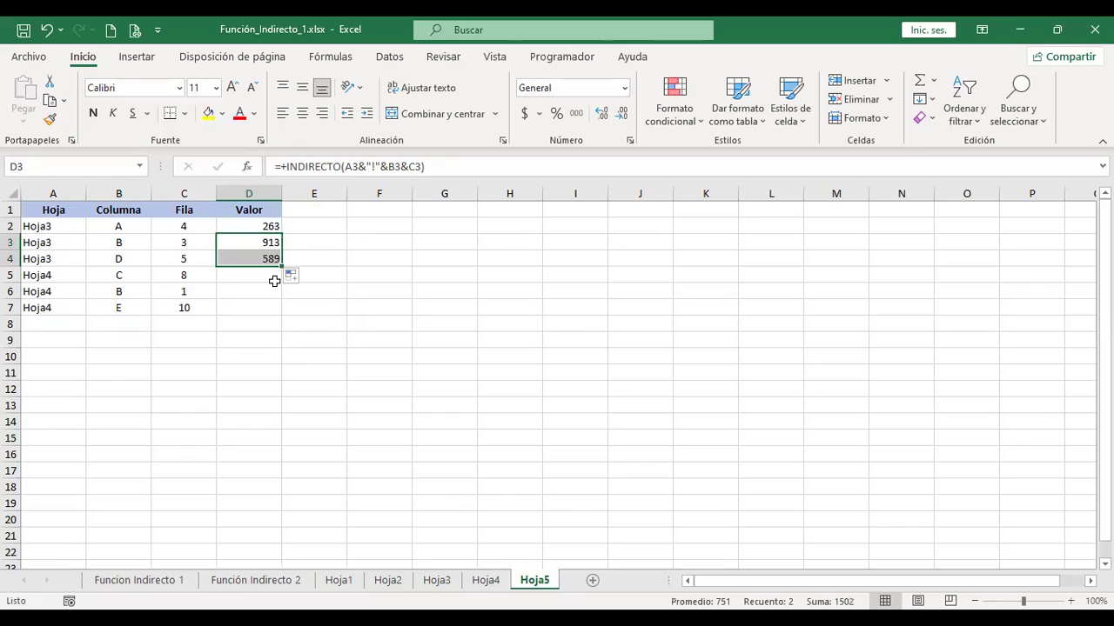
pyautogui.click(257, 259)
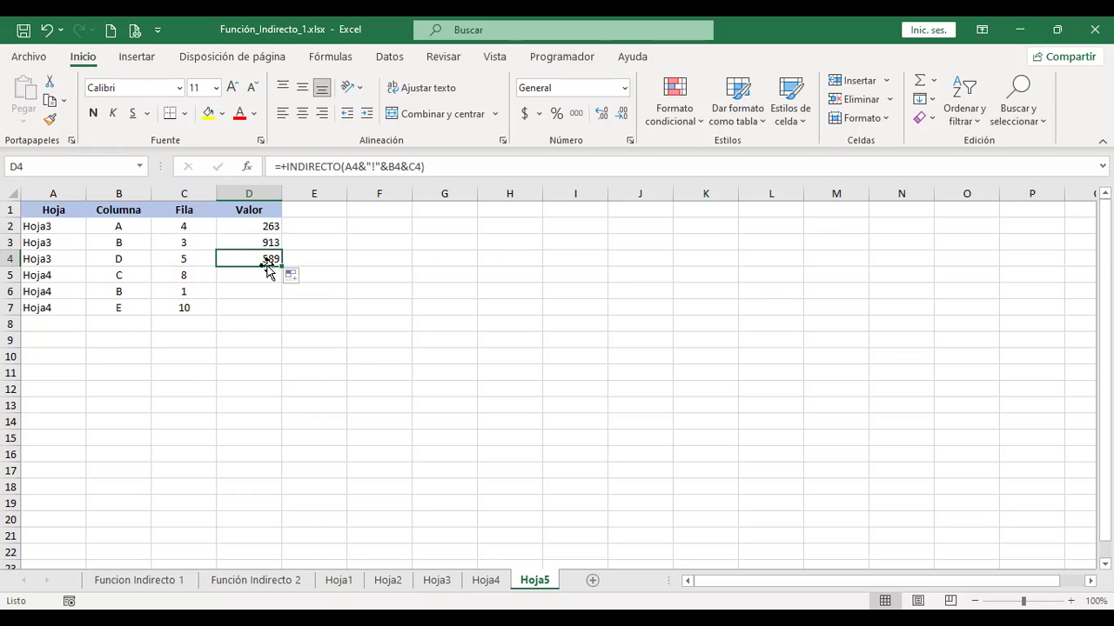
pyautogui.click(437, 579)
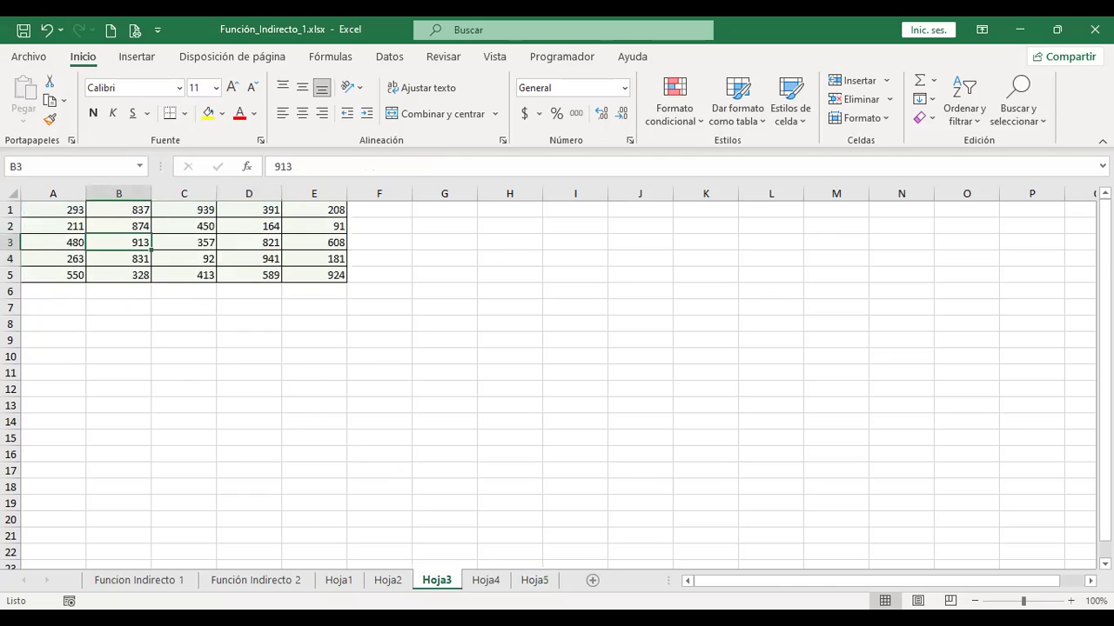
pyautogui.click(266, 270)
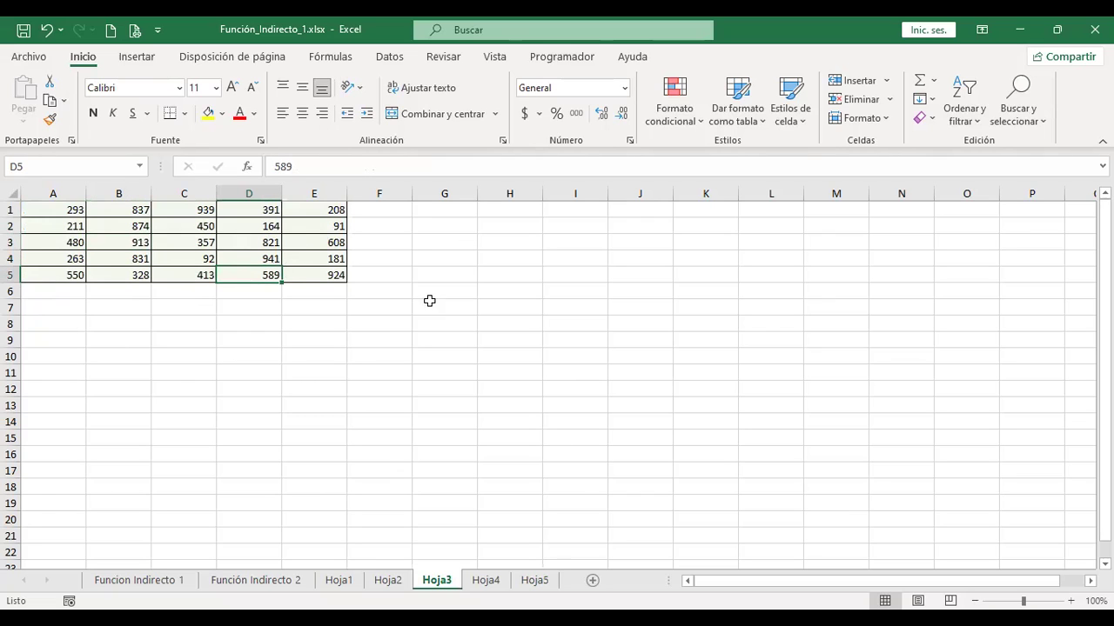
pyautogui.hotkey('ctrl', 'pagedown')
pyautogui.hotkey('ctrl', 'pagedown')
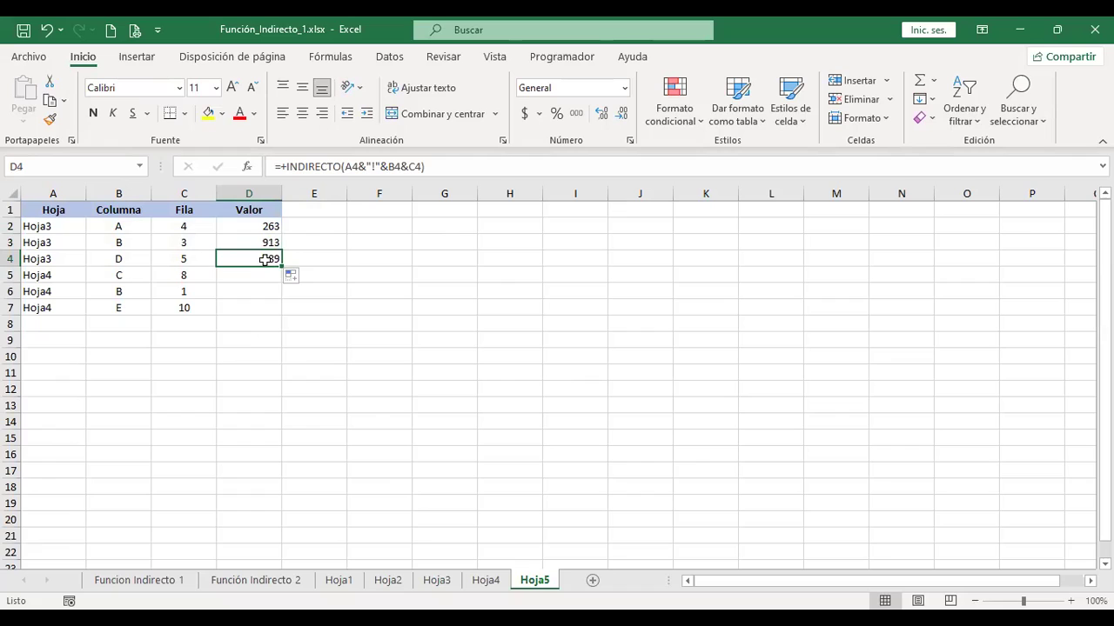
# Fill the formula from D4 down to D7 and check the D5 result against the data on Hoja4
pyautogui.moveTo(281, 265); pyautogui.dragTo(282, 316)
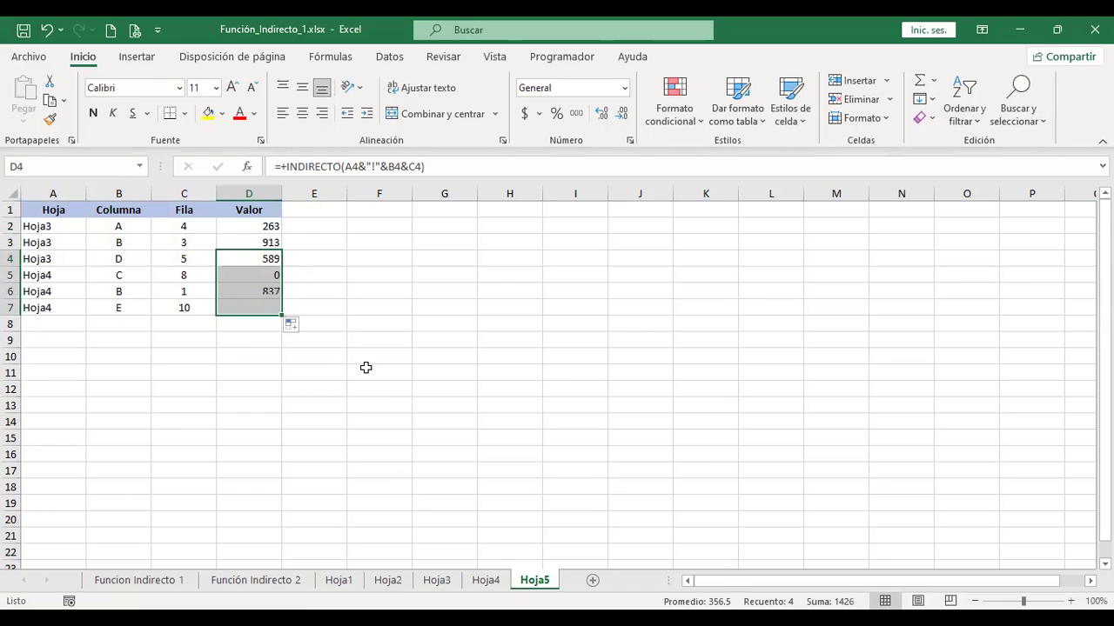
pyautogui.click(245, 275)
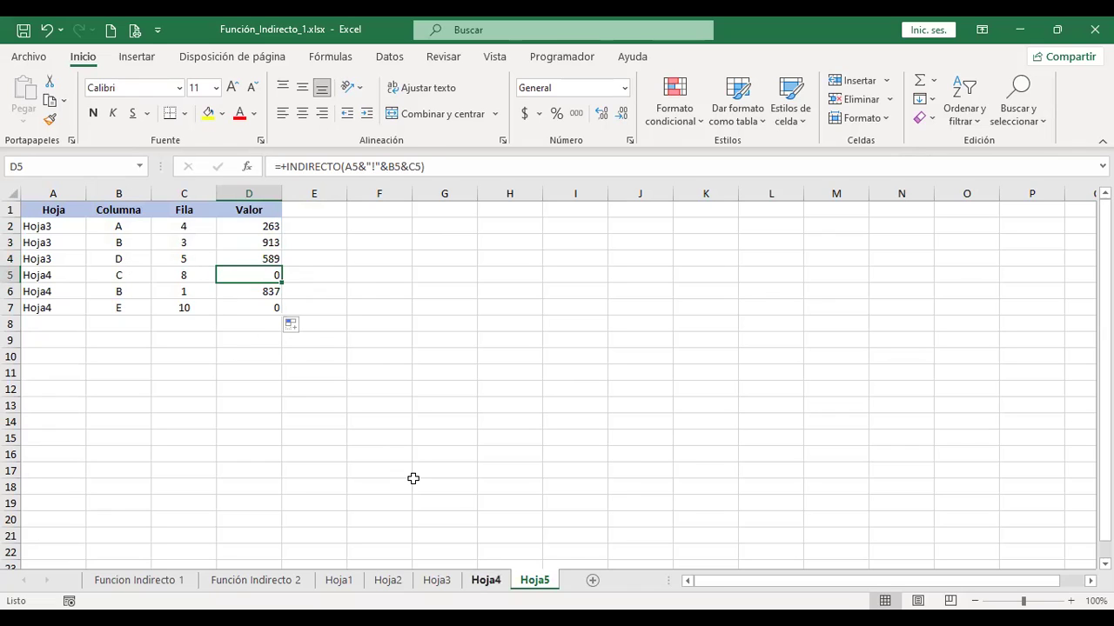
pyautogui.hotkey('ctrl', 'pageup')
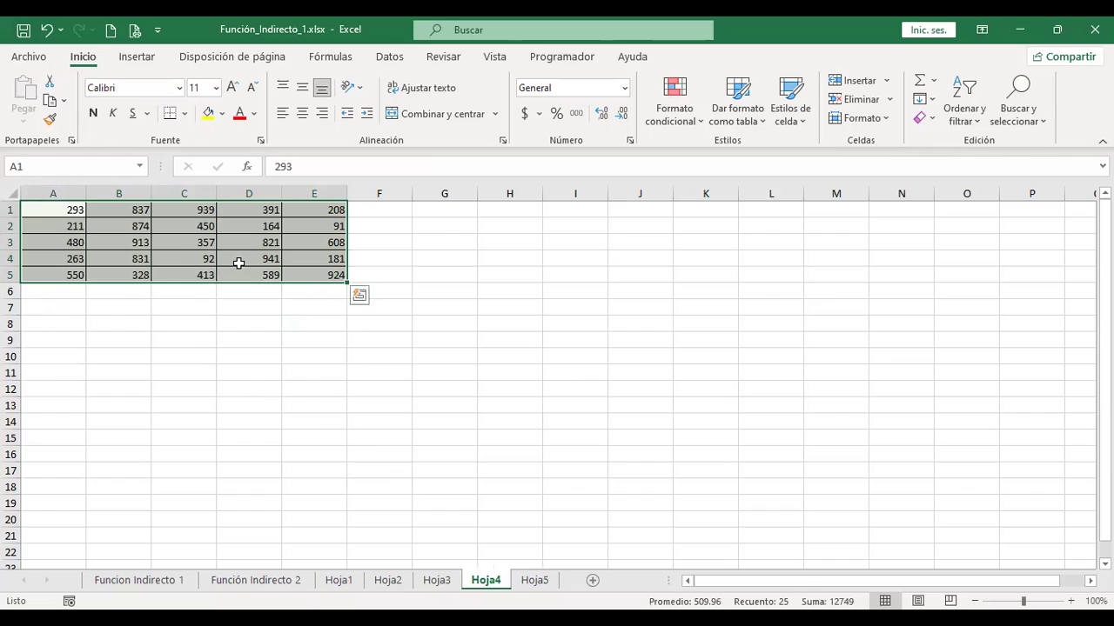
pyautogui.click(534, 580)
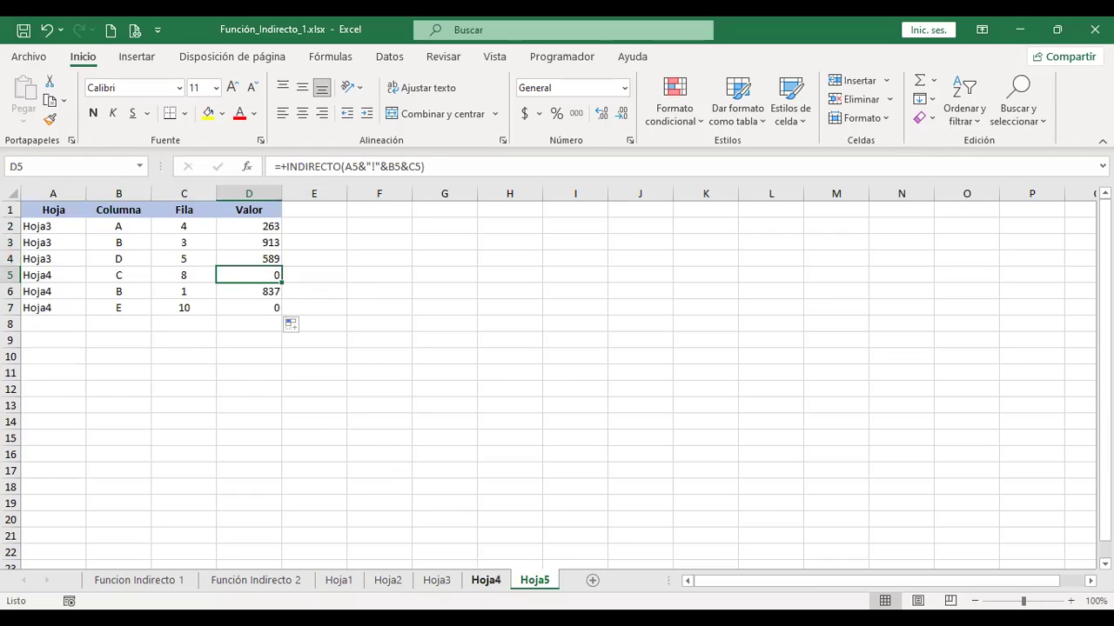
# Compare the D7 lookup of column E, row 10 with the Hoja4 data and review the D2 formula on Hoja5
pyautogui.click(251, 305)
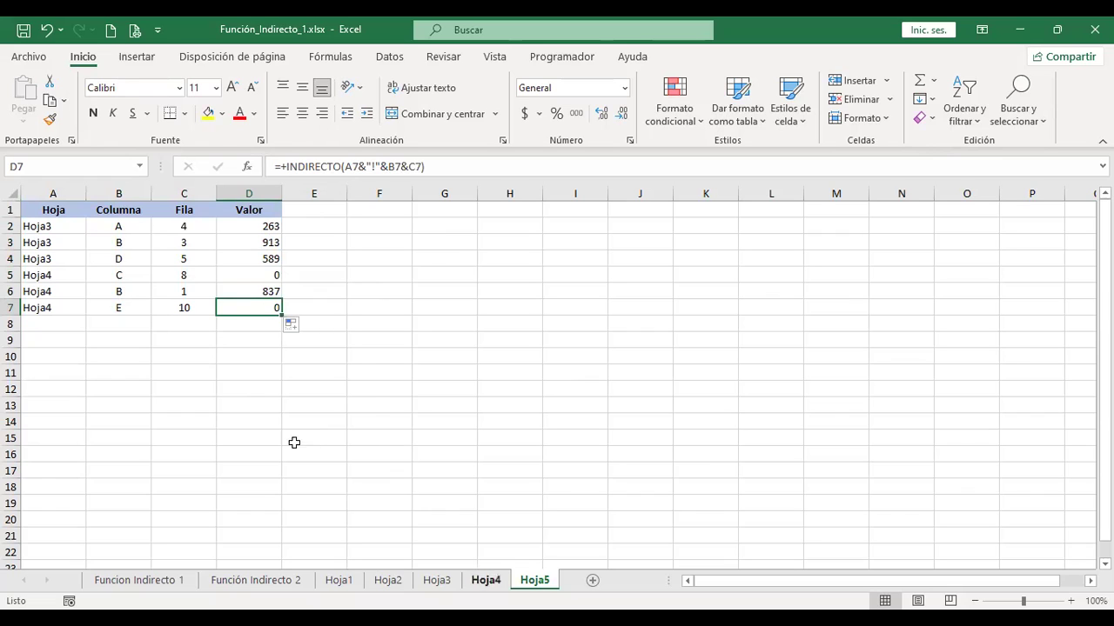
pyautogui.click(485, 581)
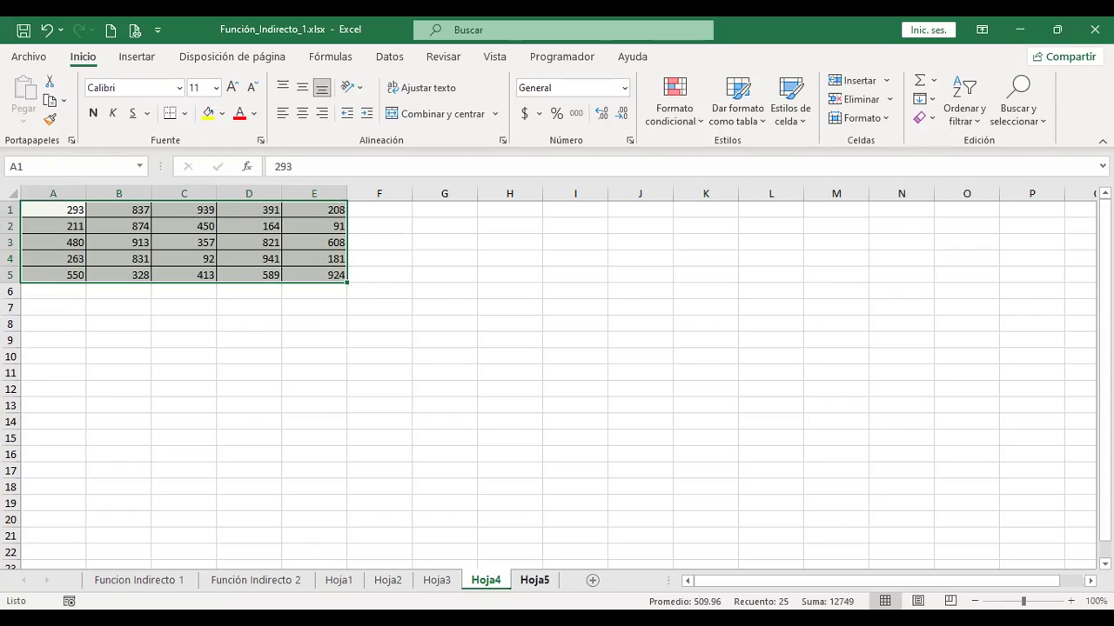
pyautogui.hotkey('ctrl', 'pagedown')
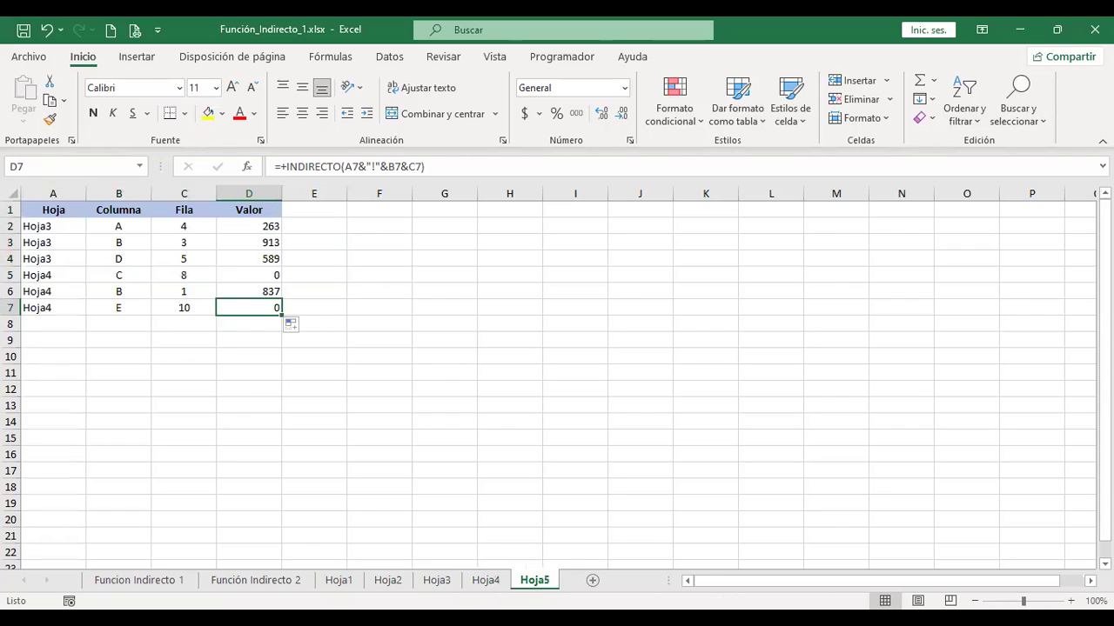
pyautogui.click(485, 588)
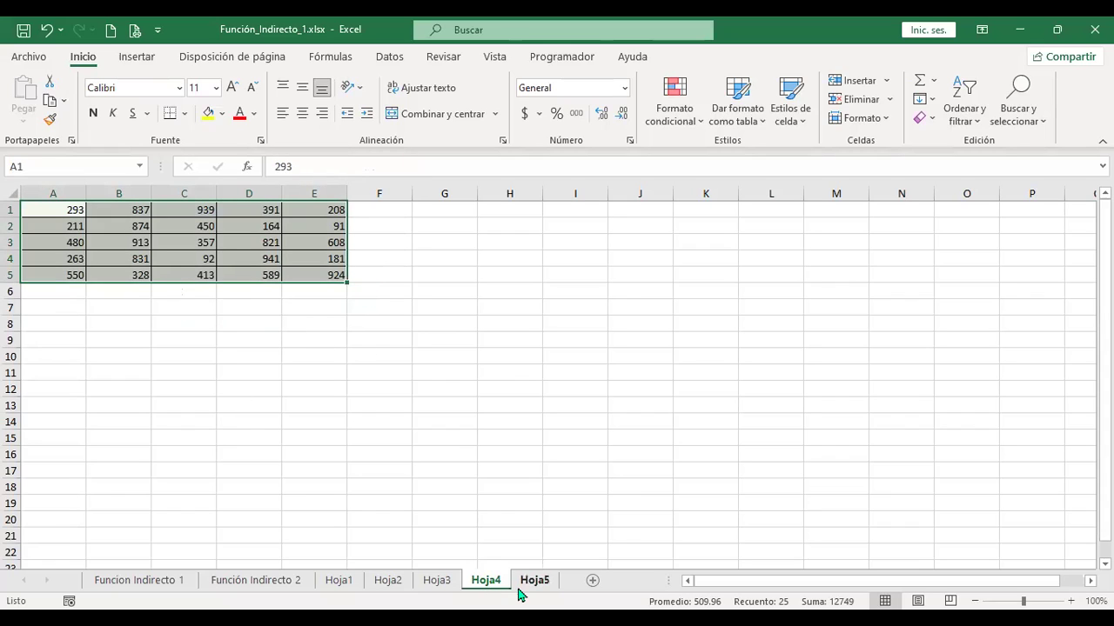
pyautogui.click(519, 590)
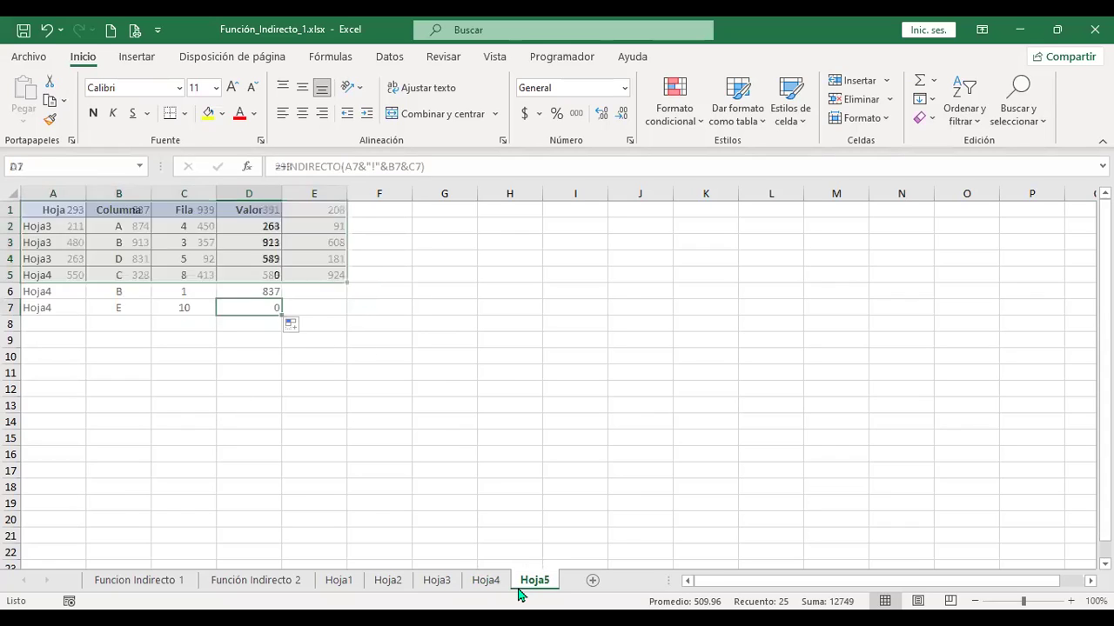
pyautogui.click(257, 226)
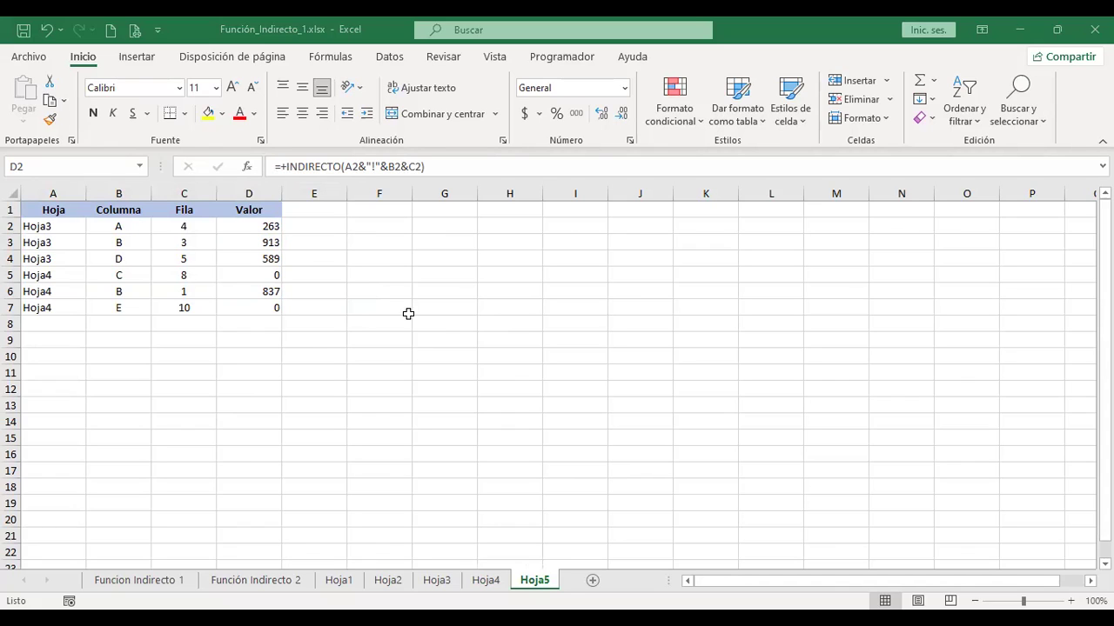
# Enter the label Suma in cell G1 of Hoja4
pyautogui.hotkey('ctrl', 'shift', 'pageup')
pyautogui.hotkey('ctrl', 'pageup')
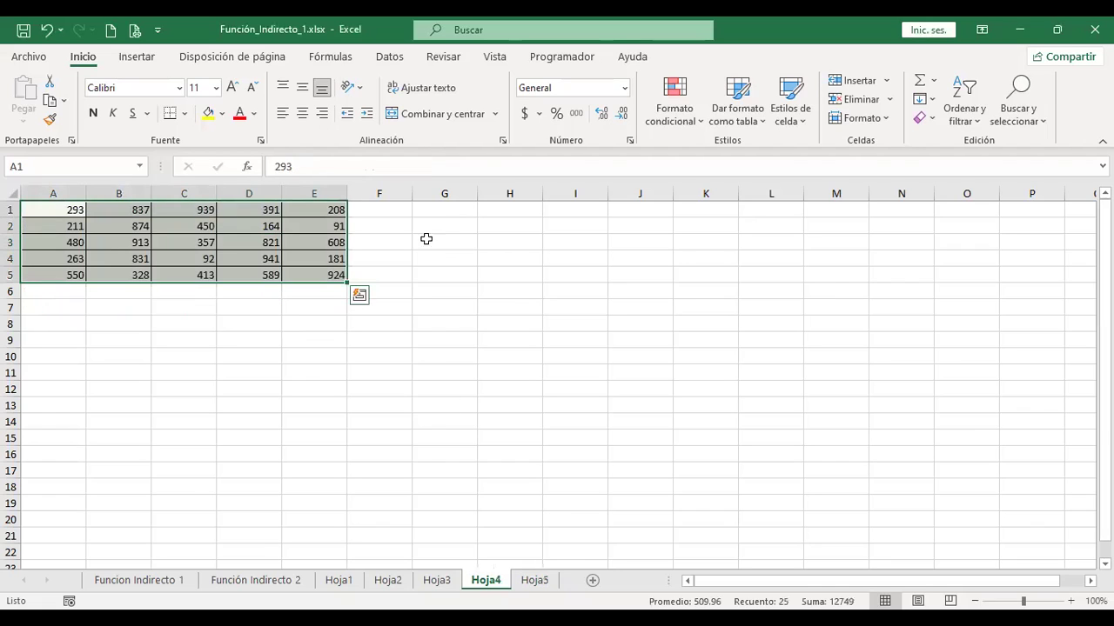
pyautogui.click(458, 209)
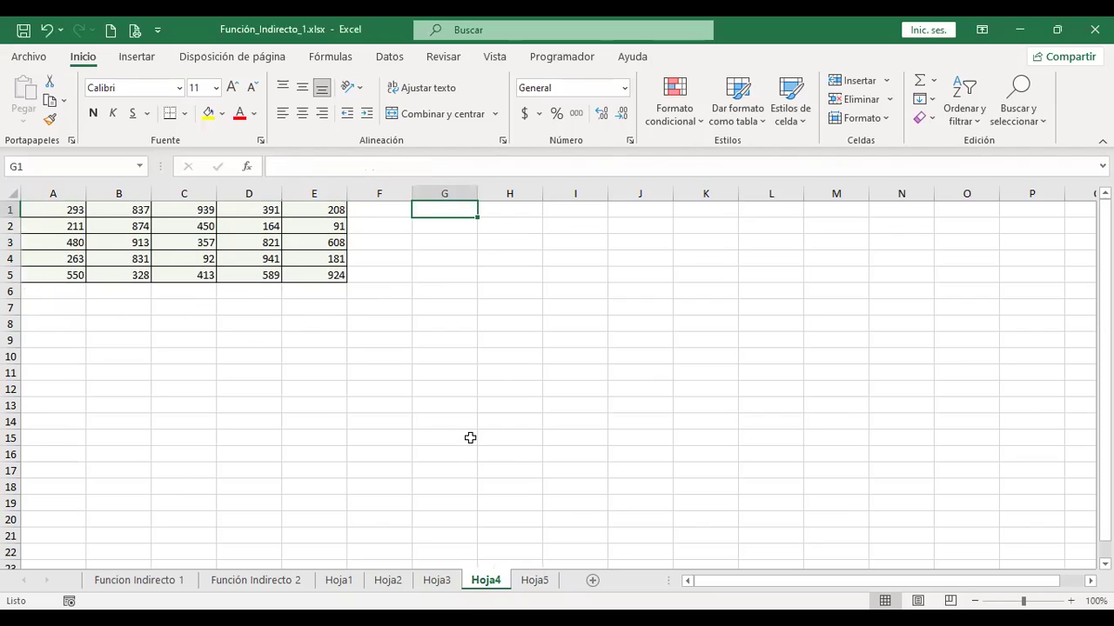
pyautogui.write('Suma')
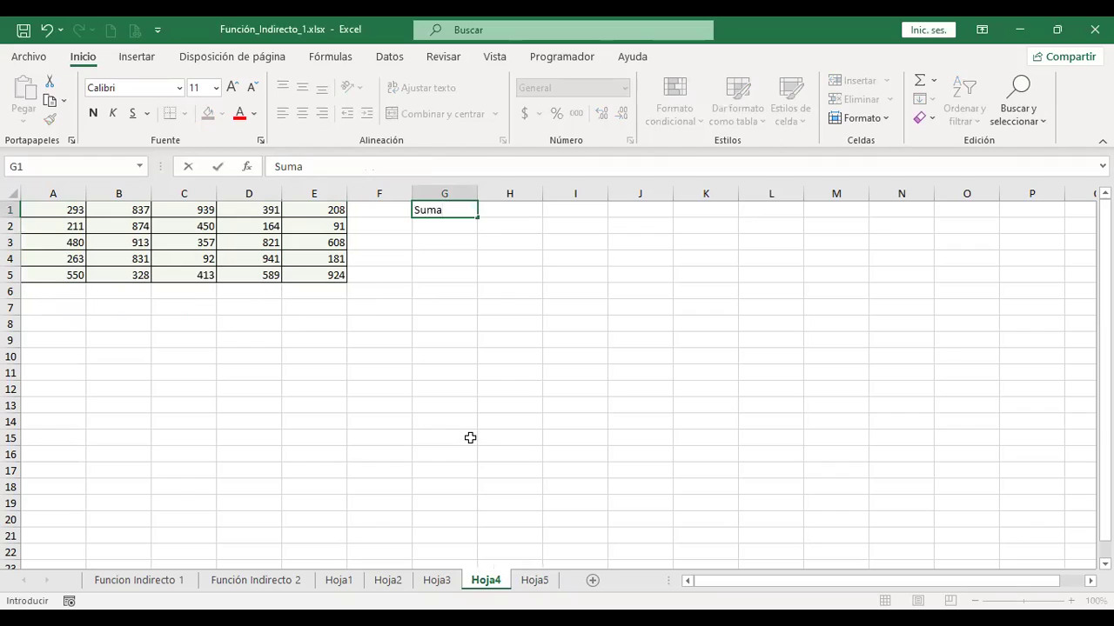
pyautogui.press('Return')
pyautogui.press('Up')
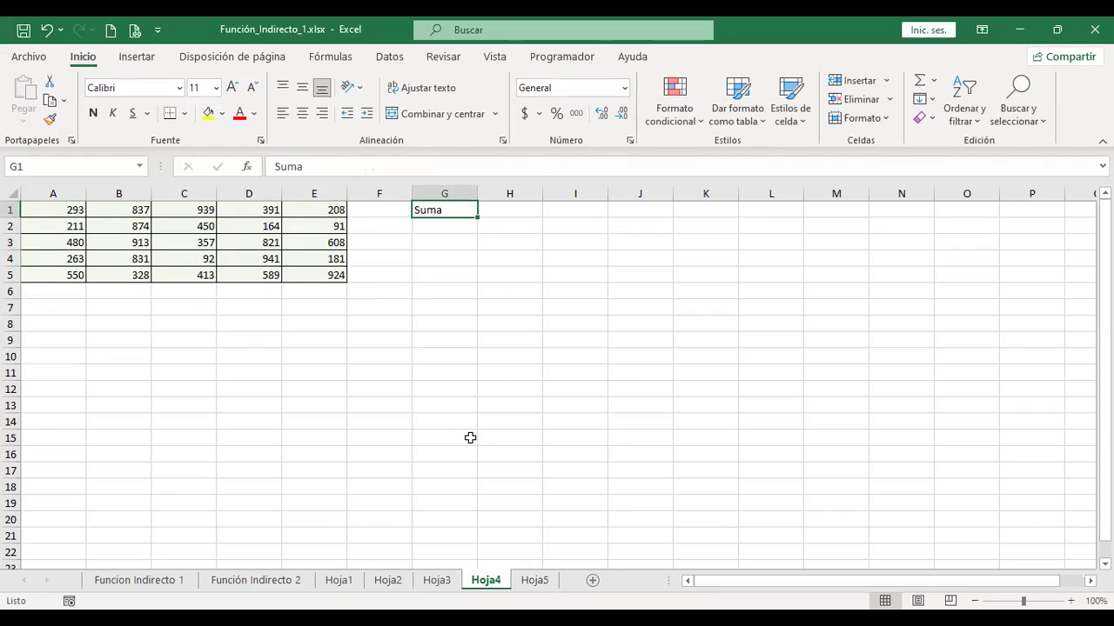
# Enter the reference texts c1 in H1 and c2 in I1 beside the Suma label
pyautogui.press('Right')
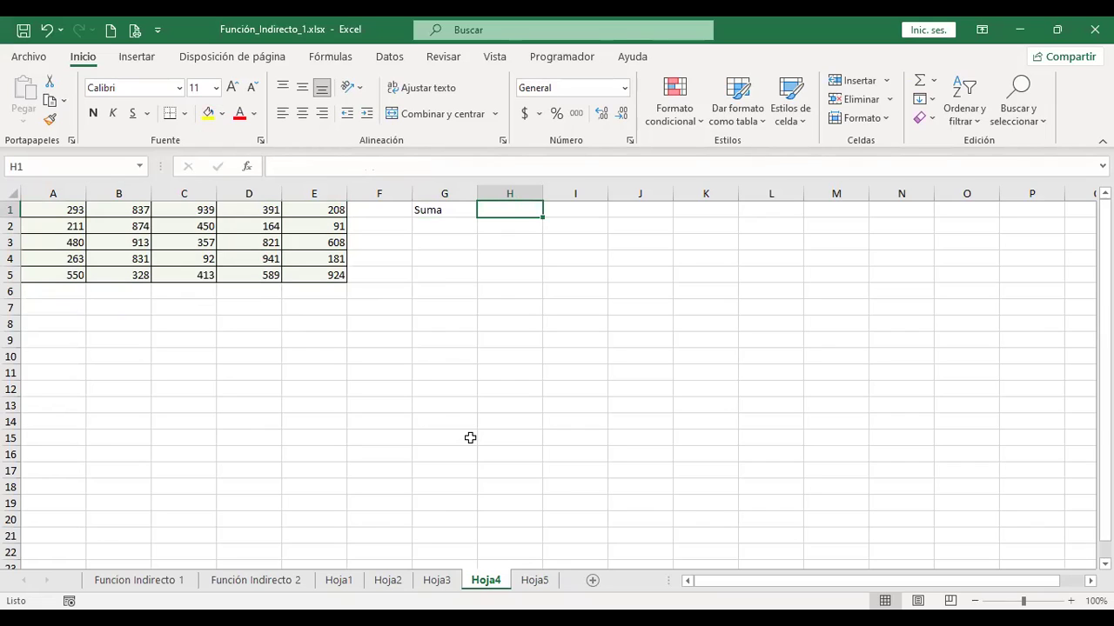
pyautogui.write('c1')
pyautogui.press('Right')
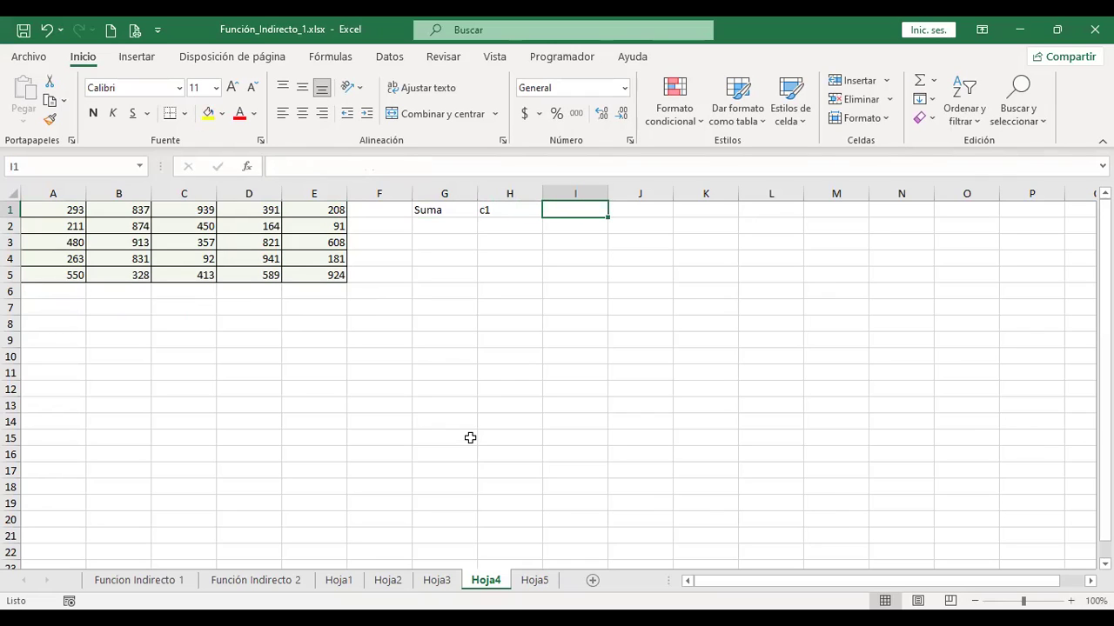
pyautogui.write('c1')
pyautogui.press('Left')
pyautogui.press('Right')
pyautogui.press('F2')
pyautogui.press('BackSpace')
pyautogui.press('Return')
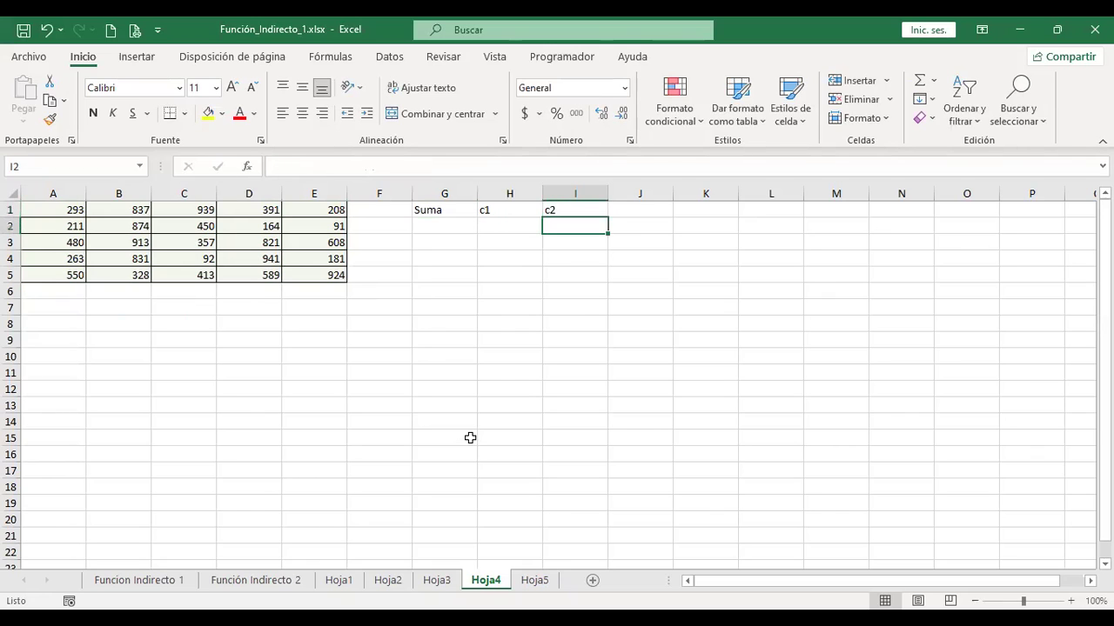
# Begin the sum formula in cell G2 with +INDIRECTO(H1), under the Suma label
pyautogui.press('Up')
pyautogui.press('Left')
pyautogui.press('Left')
pyautogui.press('Down')
pyautogui.press('Right')
pyautogui.press('Left')
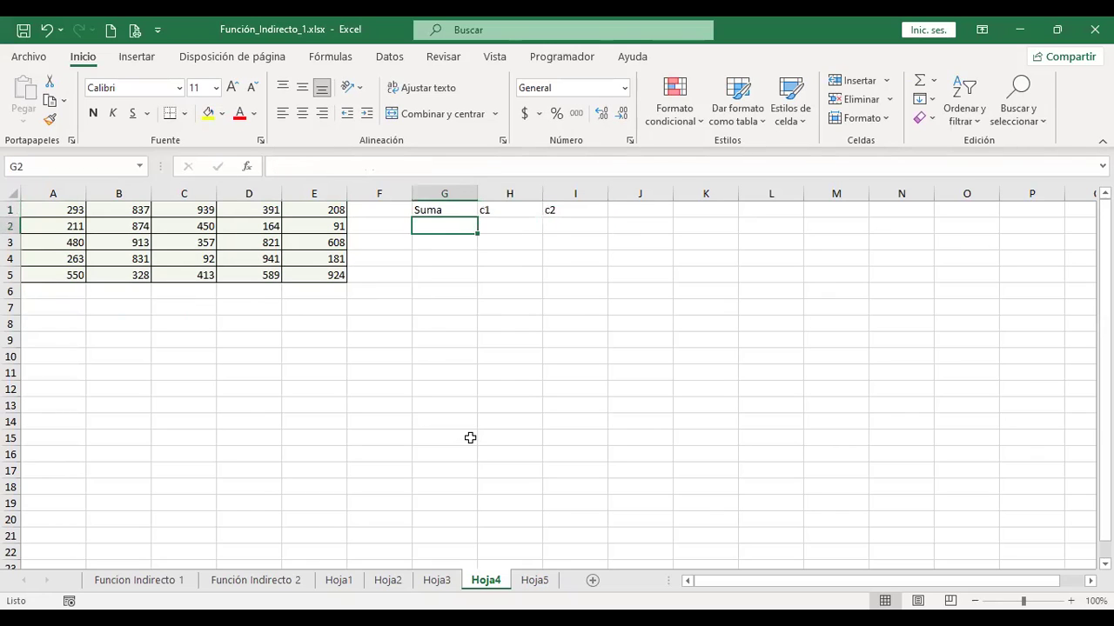
pyautogui.press('Right')
pyautogui.press('Left')
pyautogui.write('+')
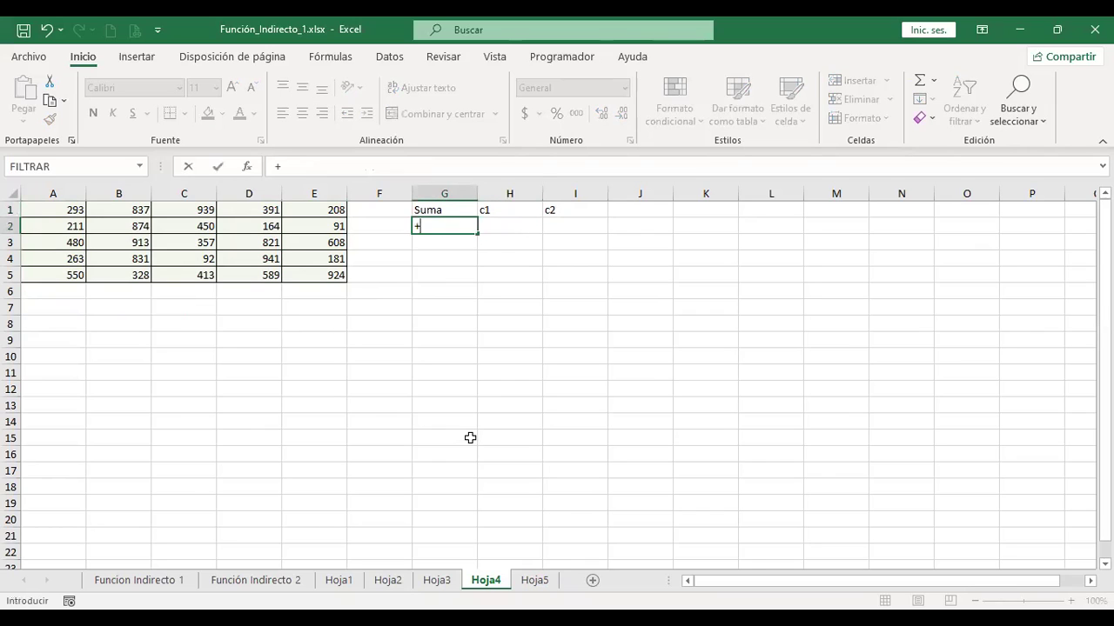
pyautogui.write('indi')
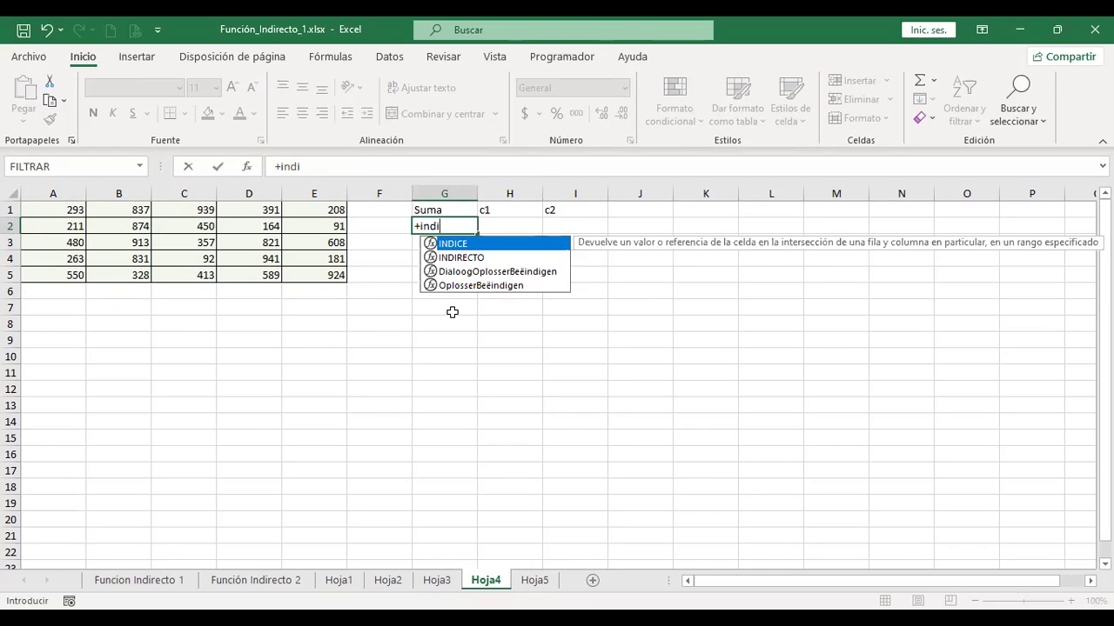
pyautogui.doubleClick(483, 256)
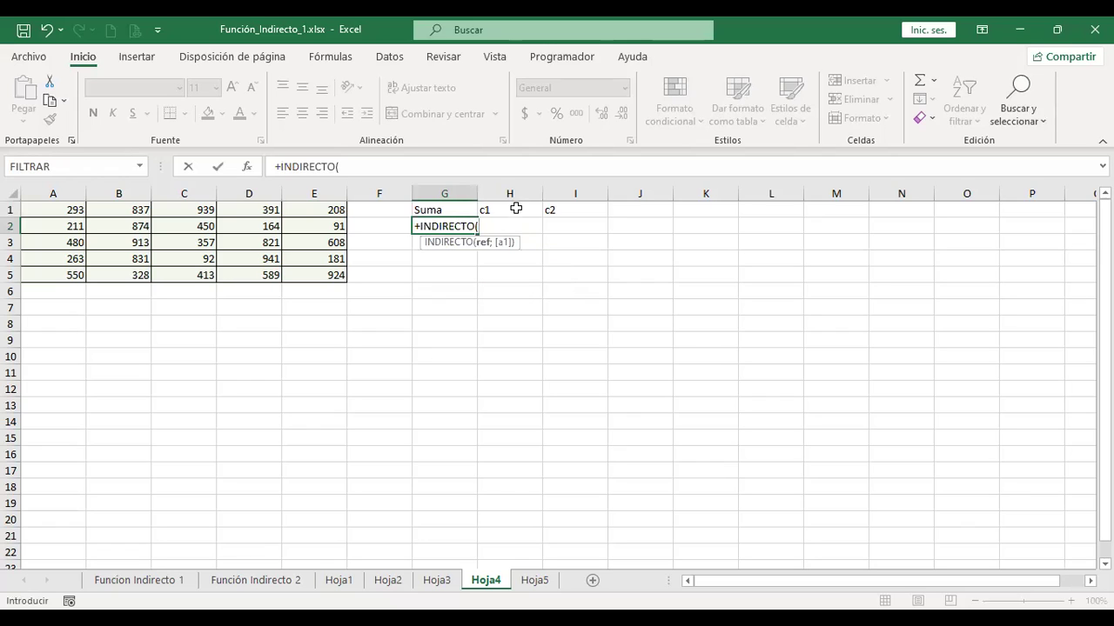
pyautogui.click(516, 209)
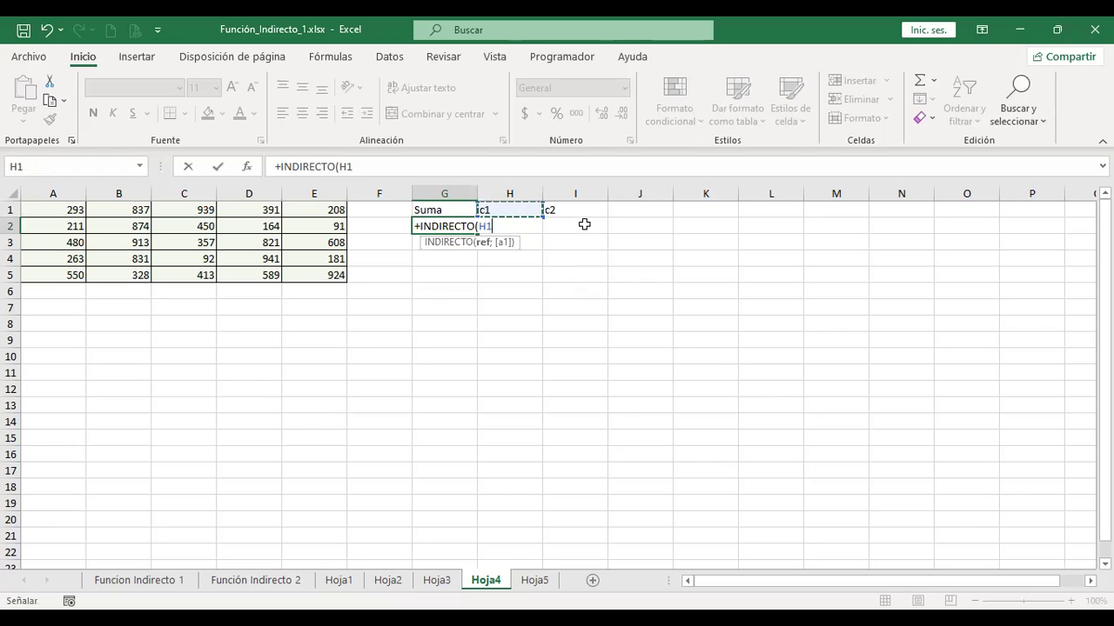
pyautogui.write(')')
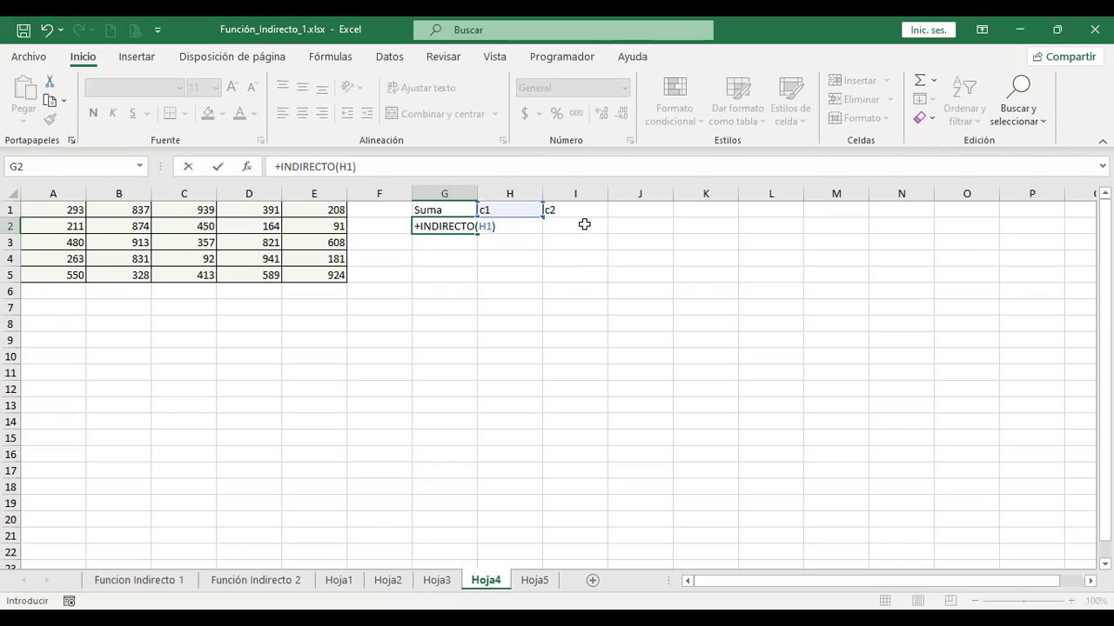
# Complete the G2 formula by adding +INDIRECTO(I1) and check its result against the sum of cells C1:C2
pyautogui.write('+indir')
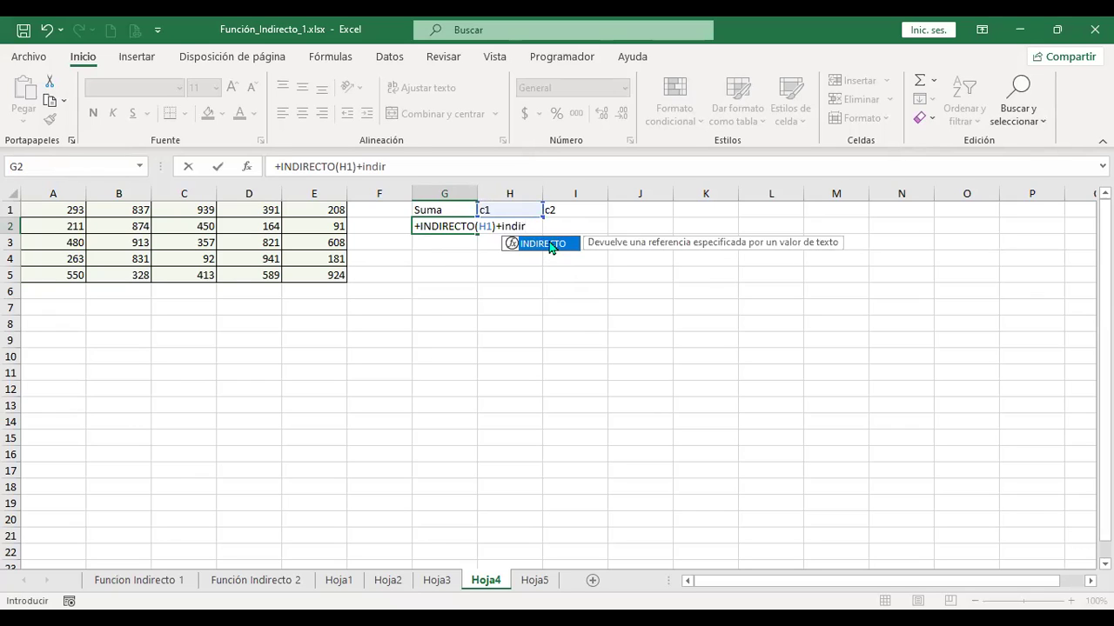
pyautogui.doubleClick(550, 245)
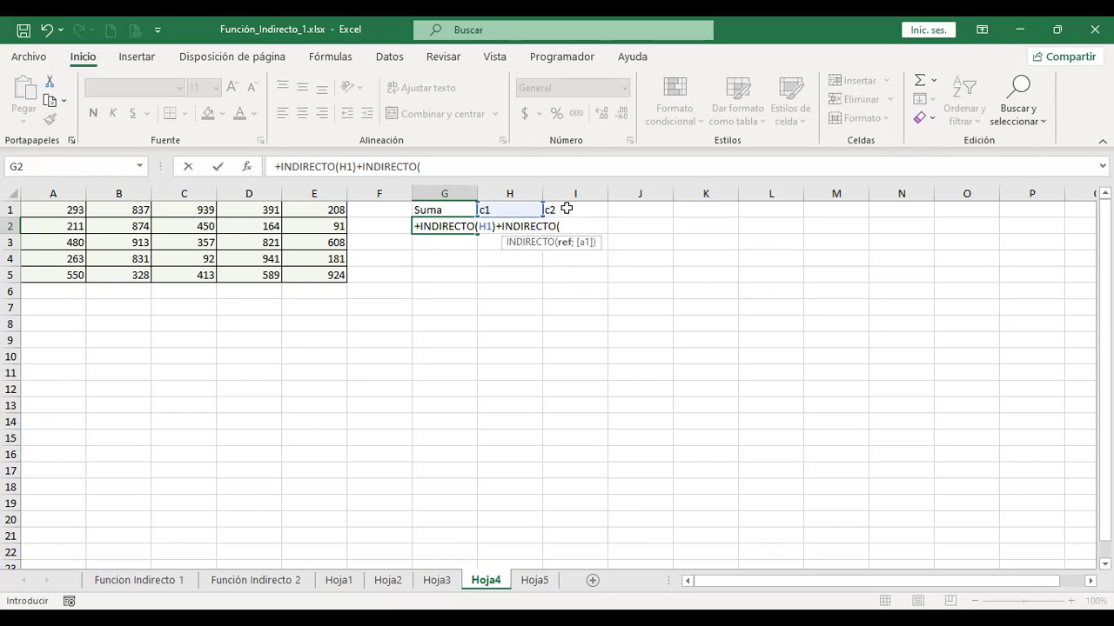
pyautogui.click(566, 209)
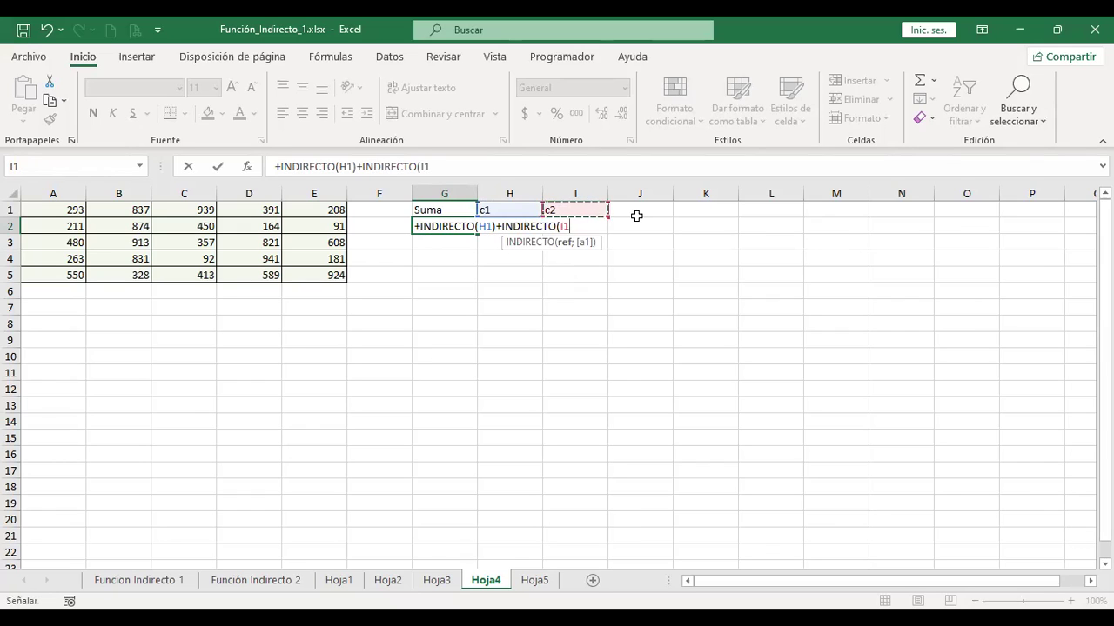
pyautogui.write(')')
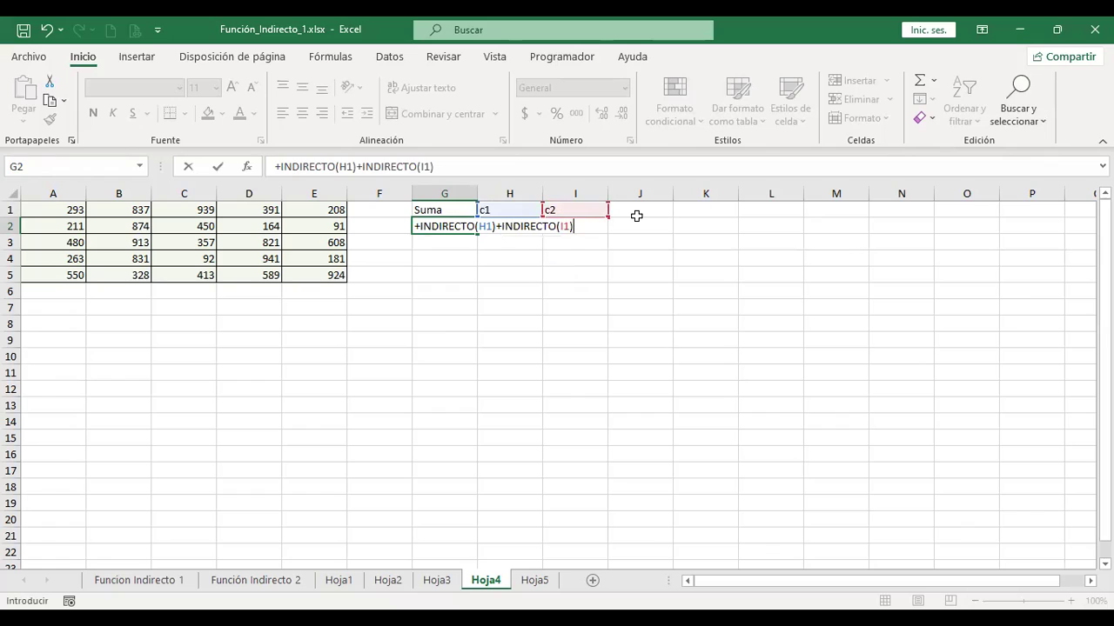
pyautogui.press('Return')
pyautogui.press('Up')
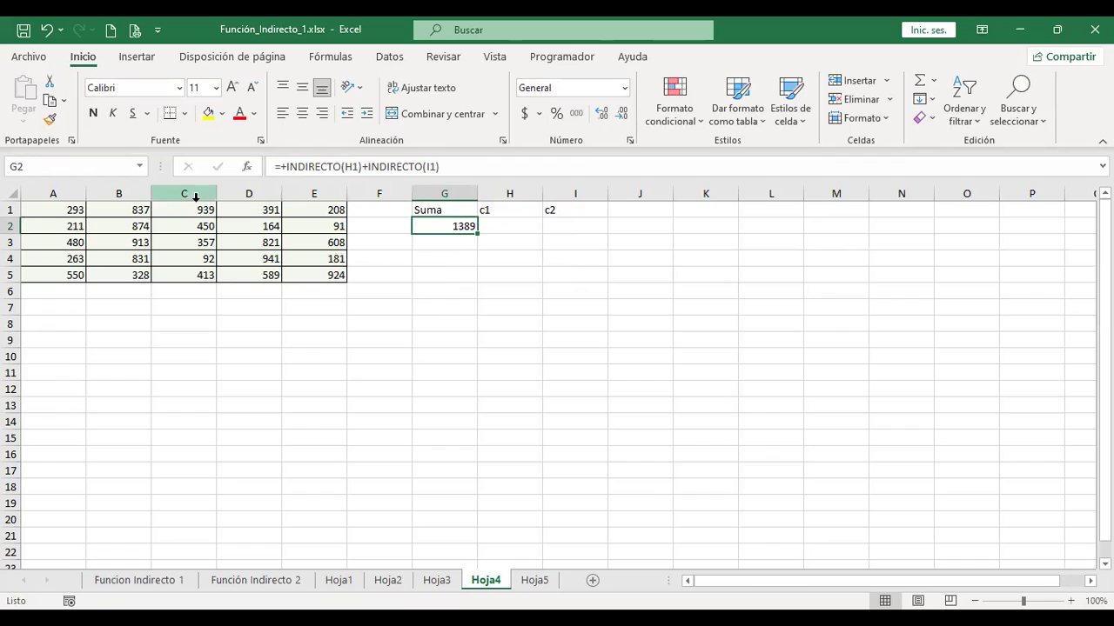
pyautogui.moveTo(186, 209); pyautogui.dragTo(186, 225)
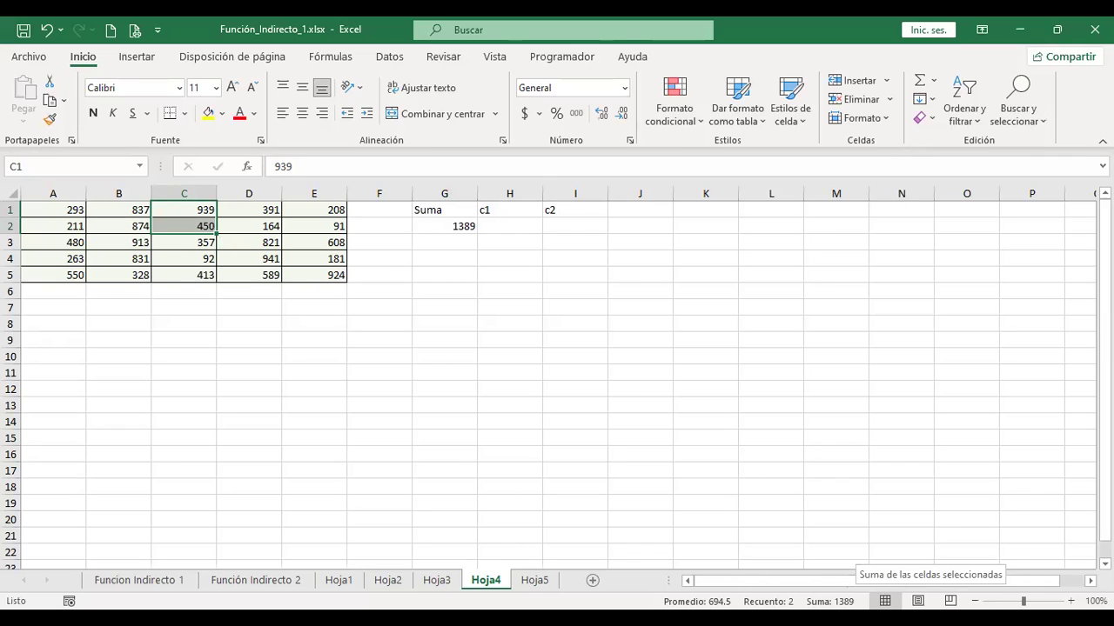
pyautogui.click(444, 225)
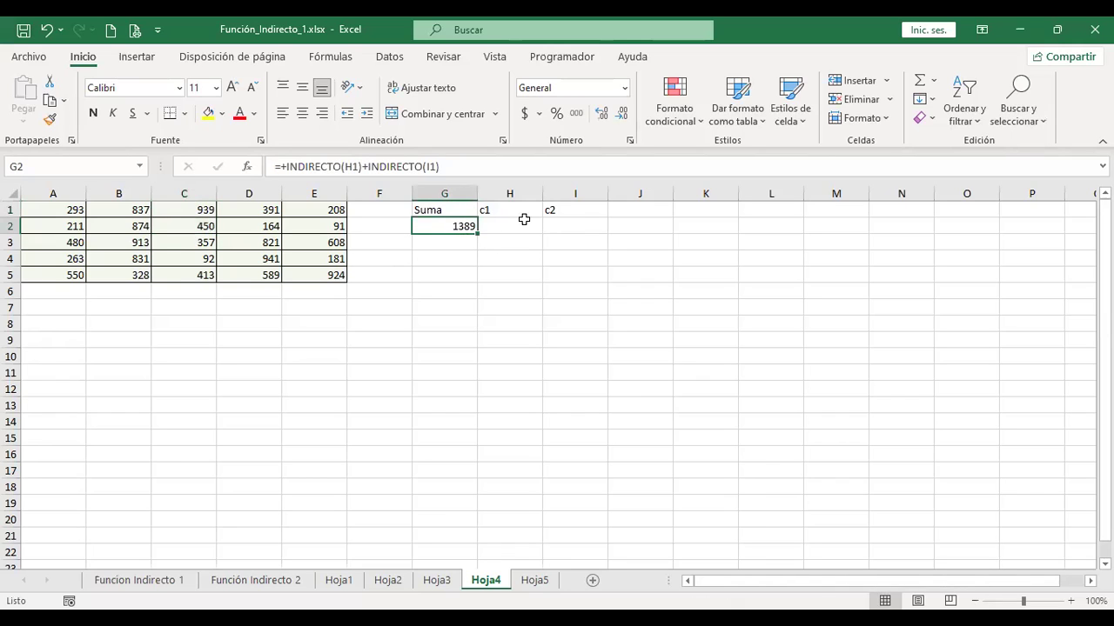
# Change the reference text in H1 to a4 and check the G2 result against the sum of cells A4 and C2
pyautogui.click(511, 210)
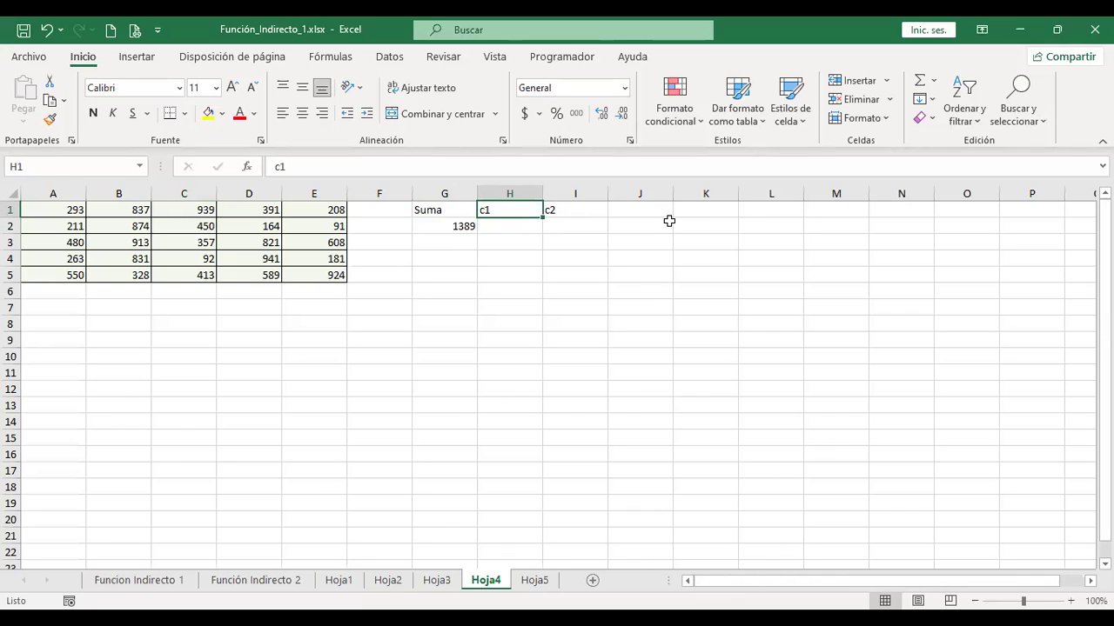
pyautogui.write('a4')
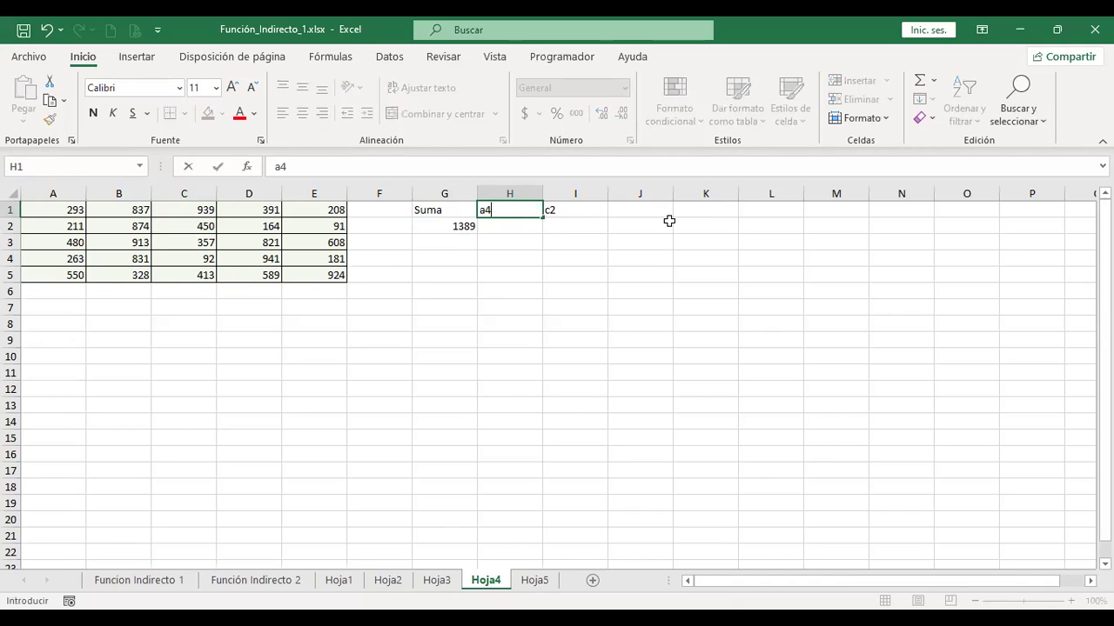
pyautogui.press('Tab')
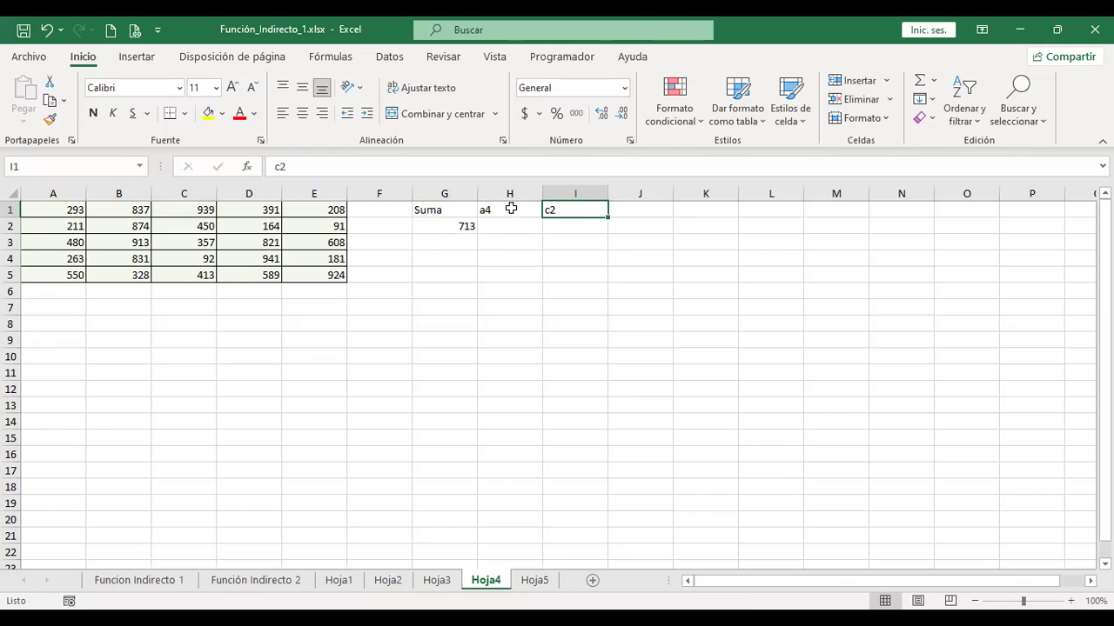
pyautogui.click(57, 258)
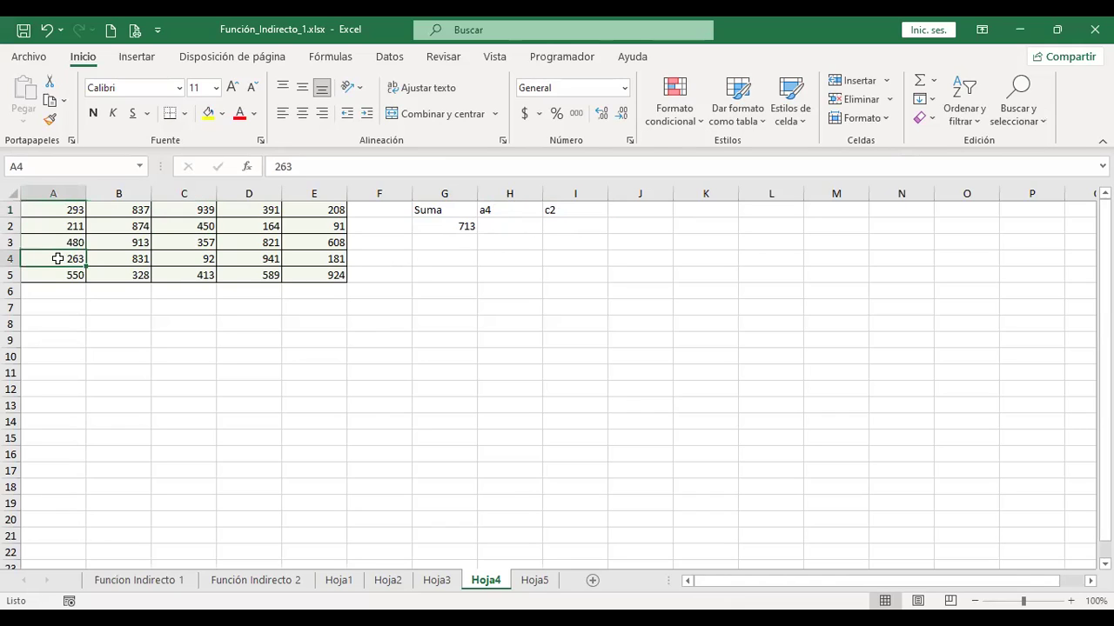
pyautogui.keyDown('ctrl'); pyautogui.click(192, 226); pyautogui.keyUp('ctrl')
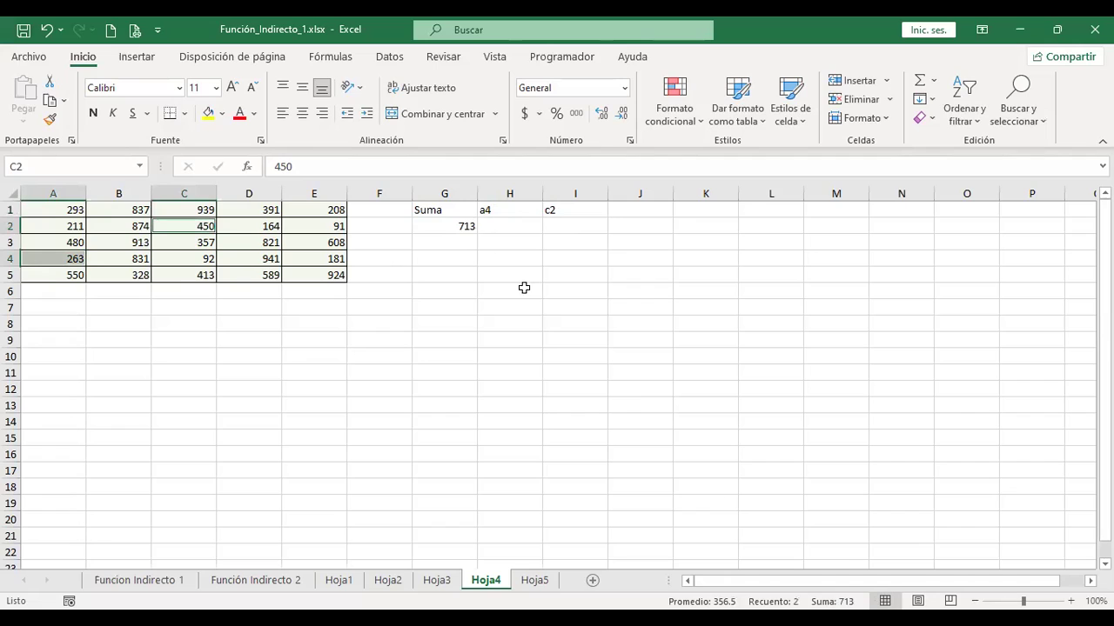
pyautogui.click(443, 225)
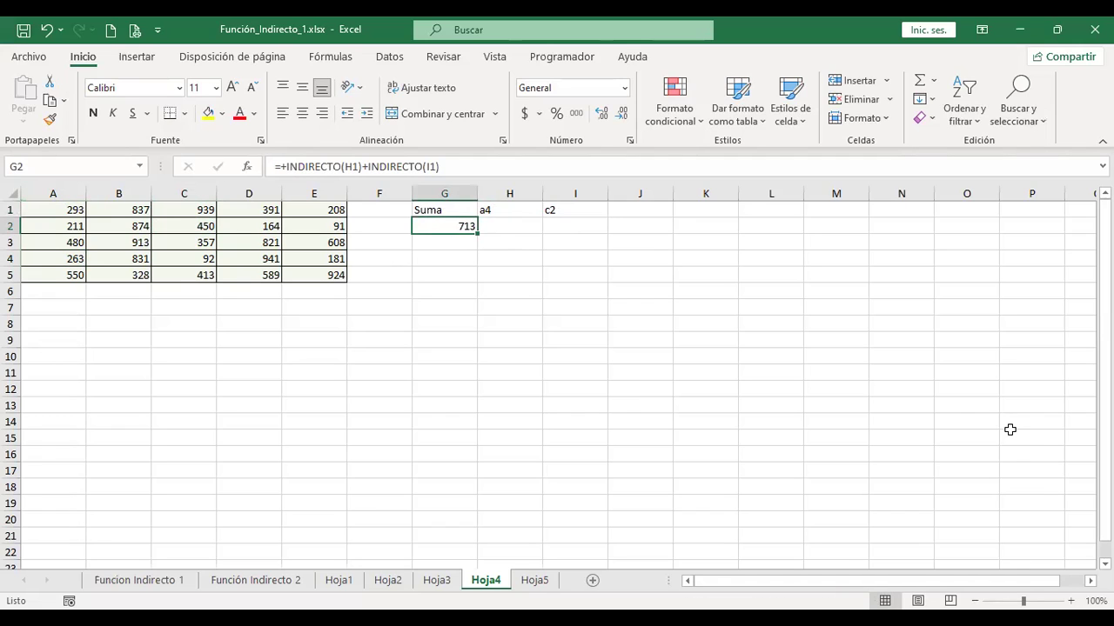